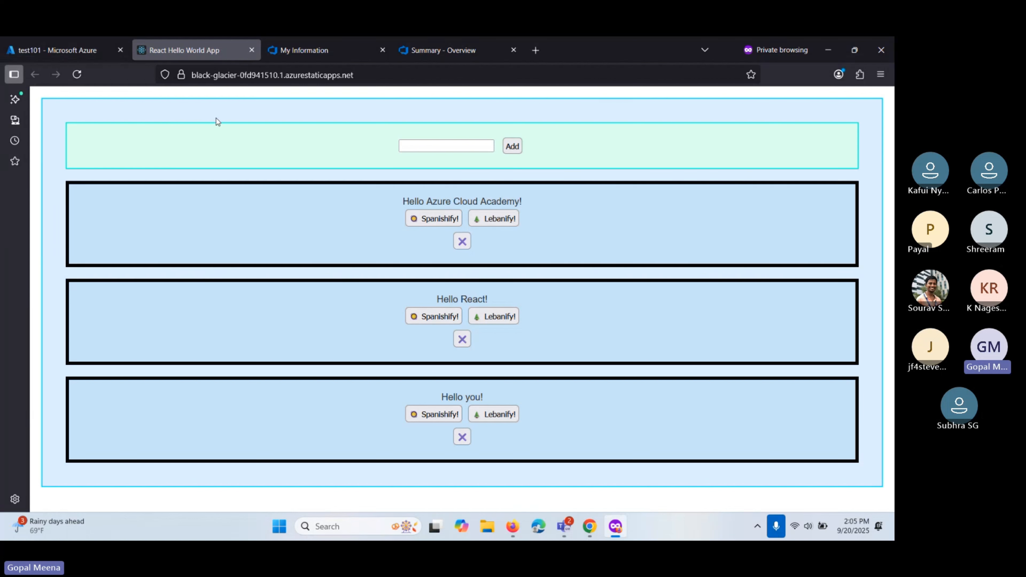
Step: Open the list of pipelines in the AzureCloudAcademy project in Azure DevOps
{"action": "left_click", "coordinate": [417, 51]}
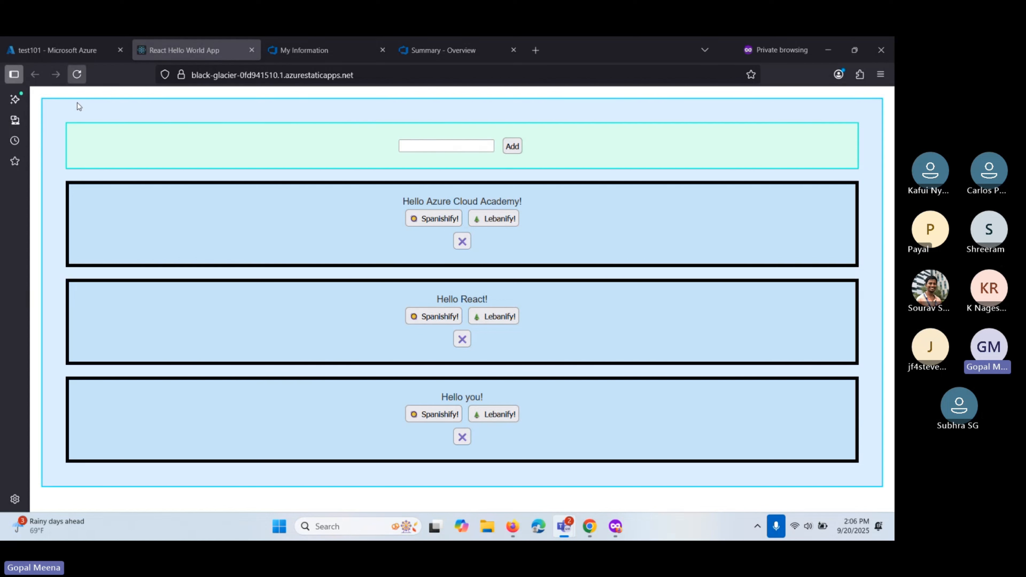
{"action": "left_click", "coordinate": [61, 48]}
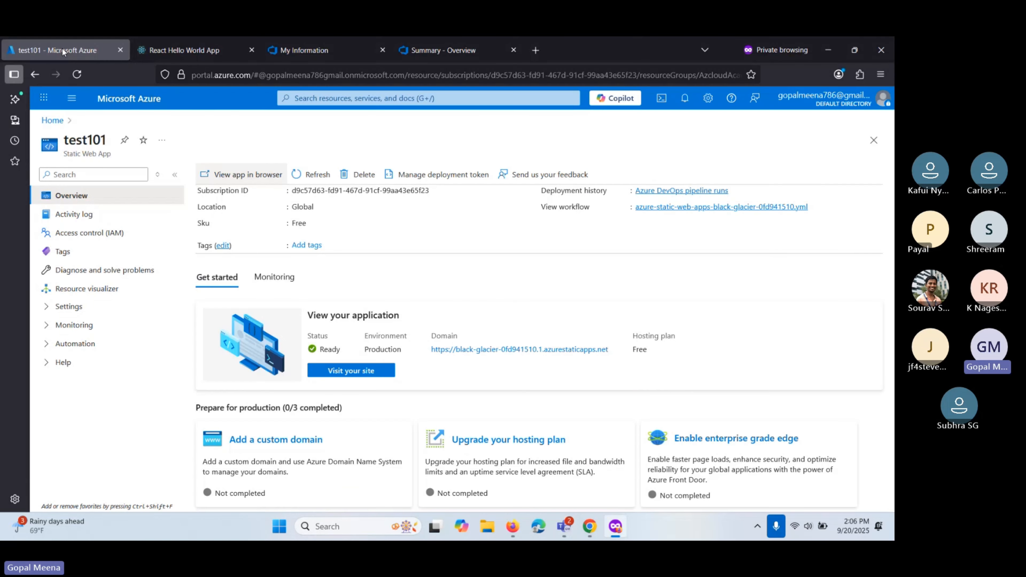
{"action": "left_click", "coordinate": [293, 50]}
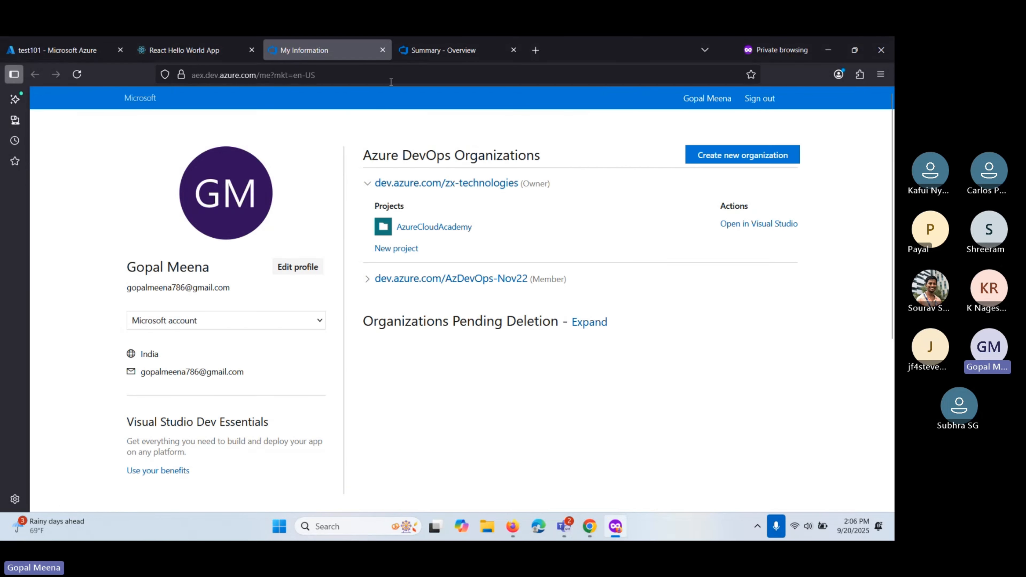
{"action": "left_click", "coordinate": [429, 54]}
{"action": "mouse_move", "coordinate": [157, 318]}
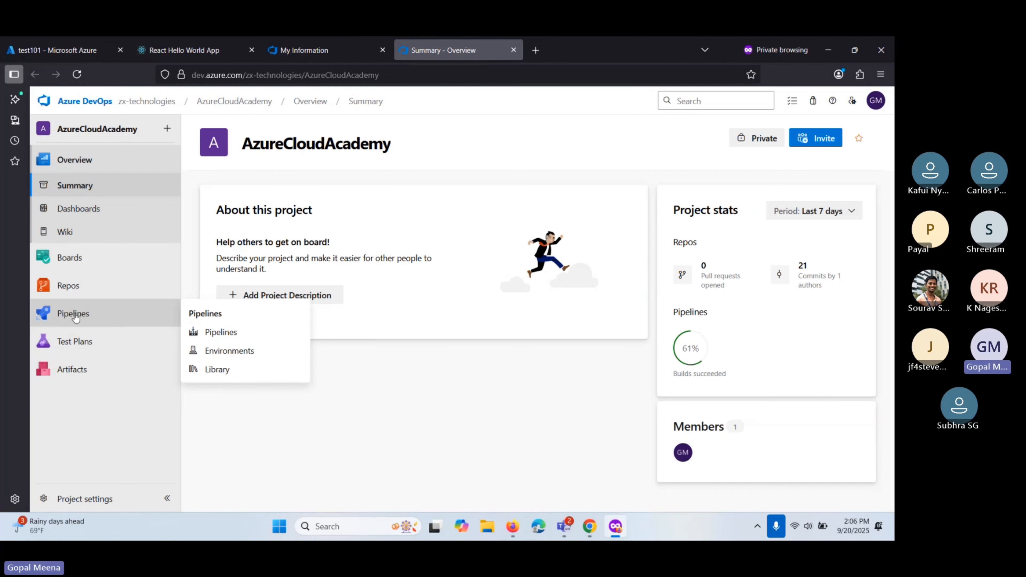
{"action": "left_click", "coordinate": [226, 333]}
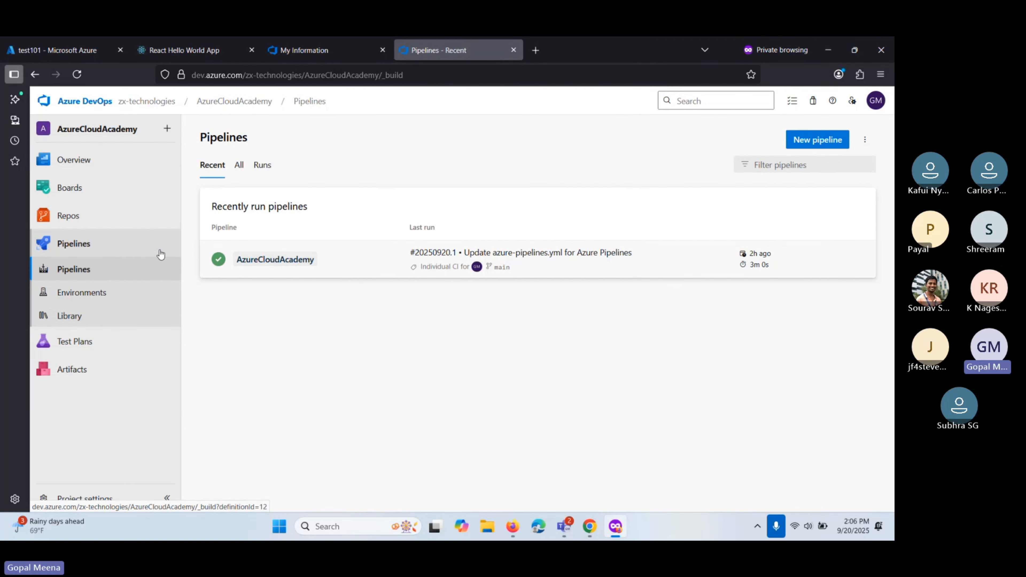
Step: View the branches of the AzureCloudAcademy repository and check the test101 static web app in the Azure portal
{"action": "mouse_move", "coordinate": [161, 215]}
{"action": "left_click", "coordinate": [238, 289]}
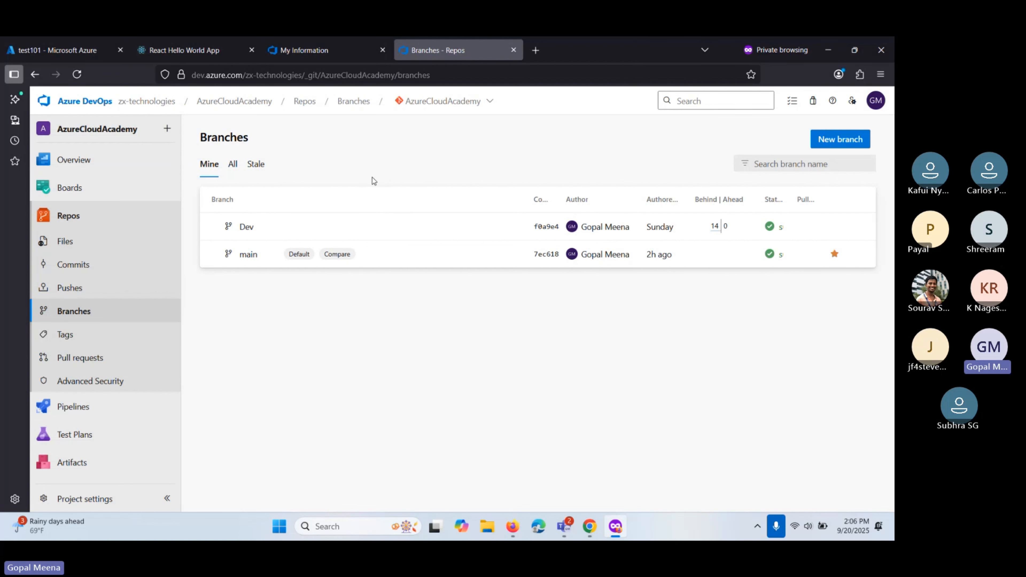
{"action": "left_click", "coordinate": [49, 52]}
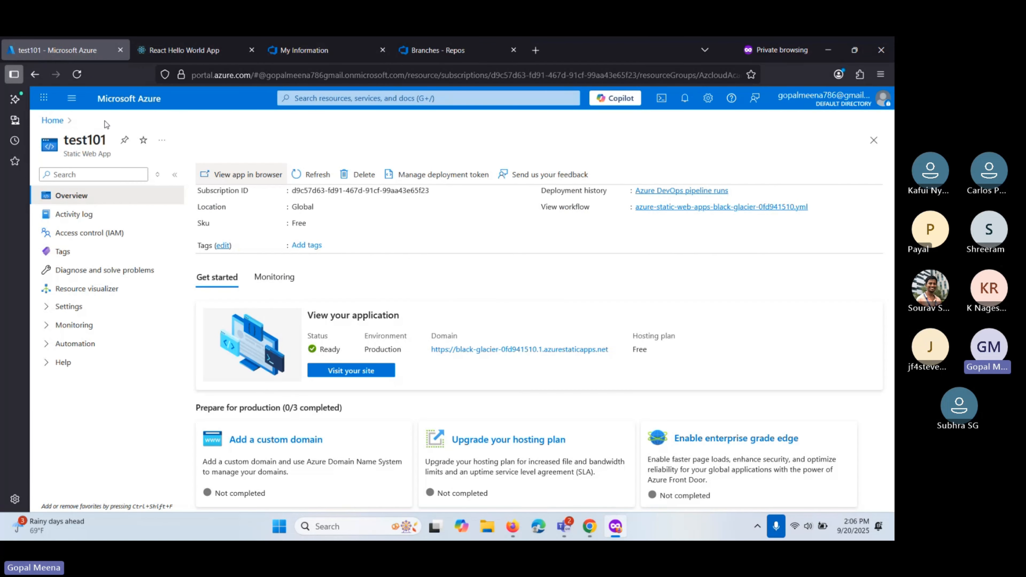
{"action": "left_click", "coordinate": [409, 53]}
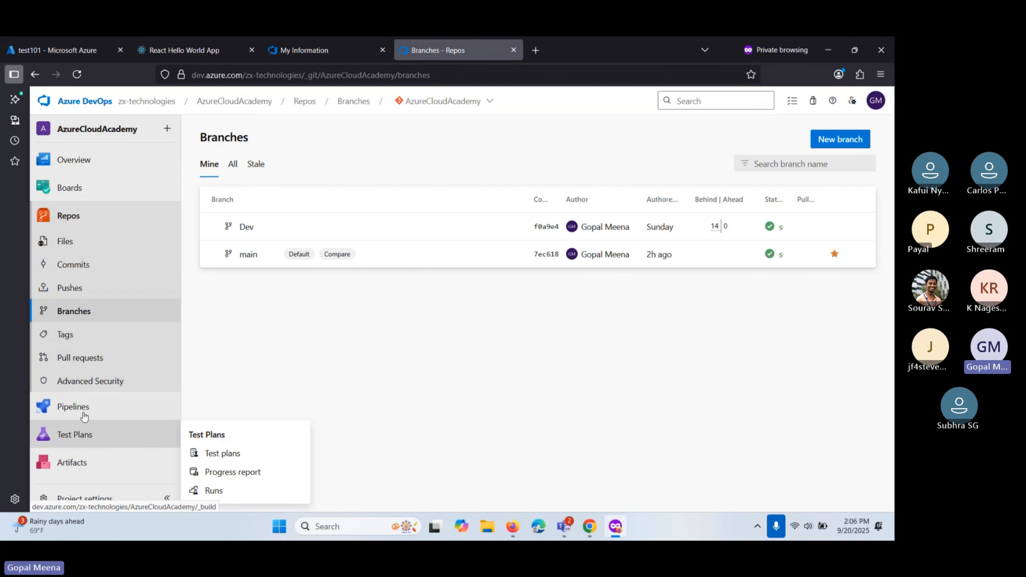
Step: Open the pipeline Library of the AzureCloudAcademy project and review its secure files and variable groups
{"action": "mouse_move", "coordinate": [162, 435]}
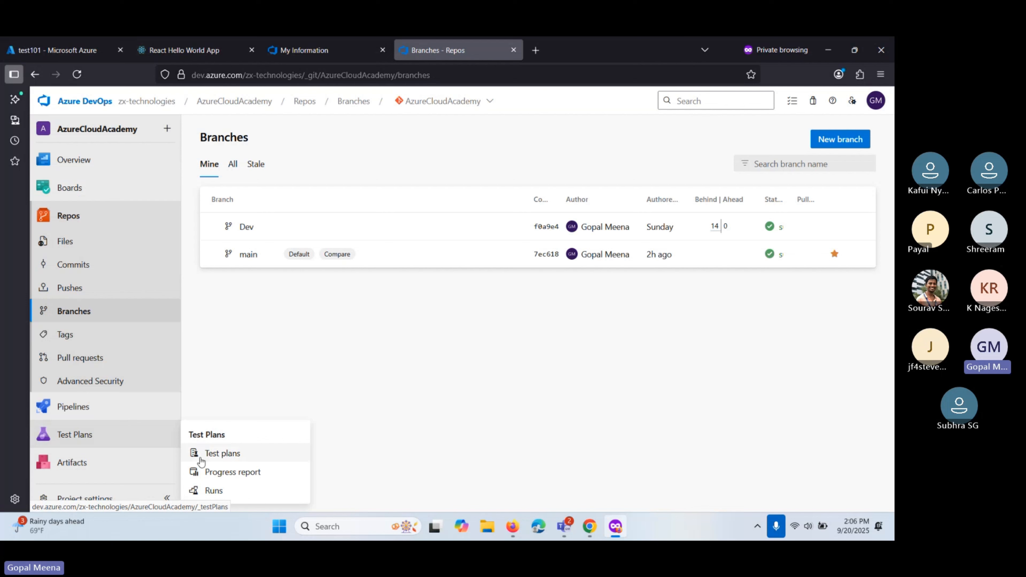
{"action": "left_click", "coordinate": [85, 410]}
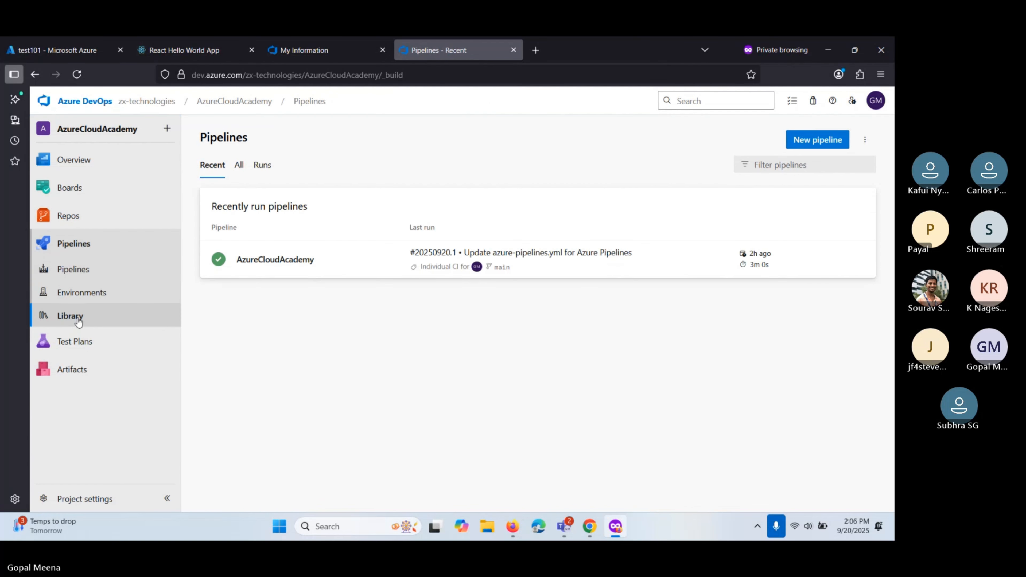
{"action": "left_click", "coordinate": [68, 318]}
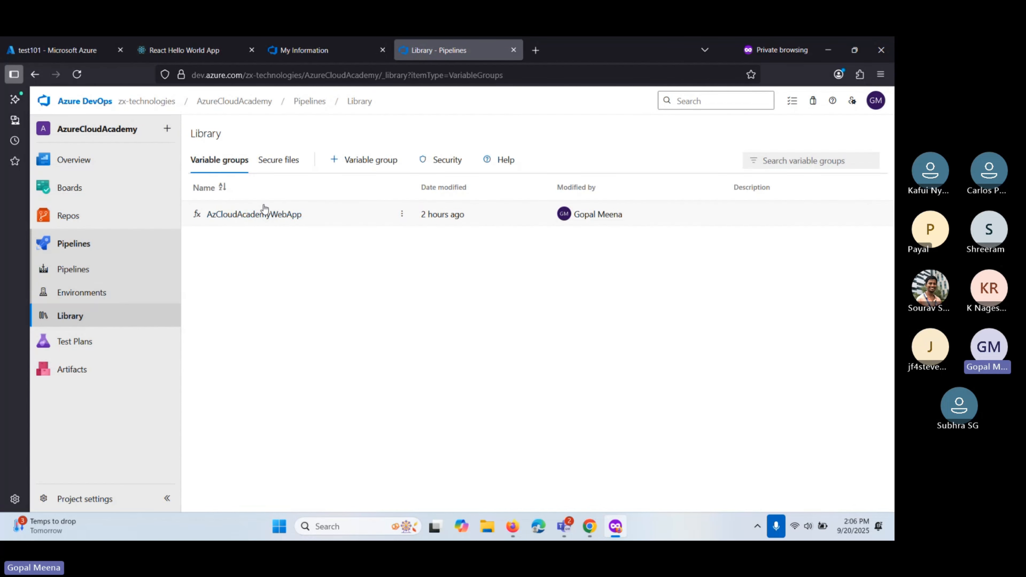
{"action": "left_click", "coordinate": [279, 162]}
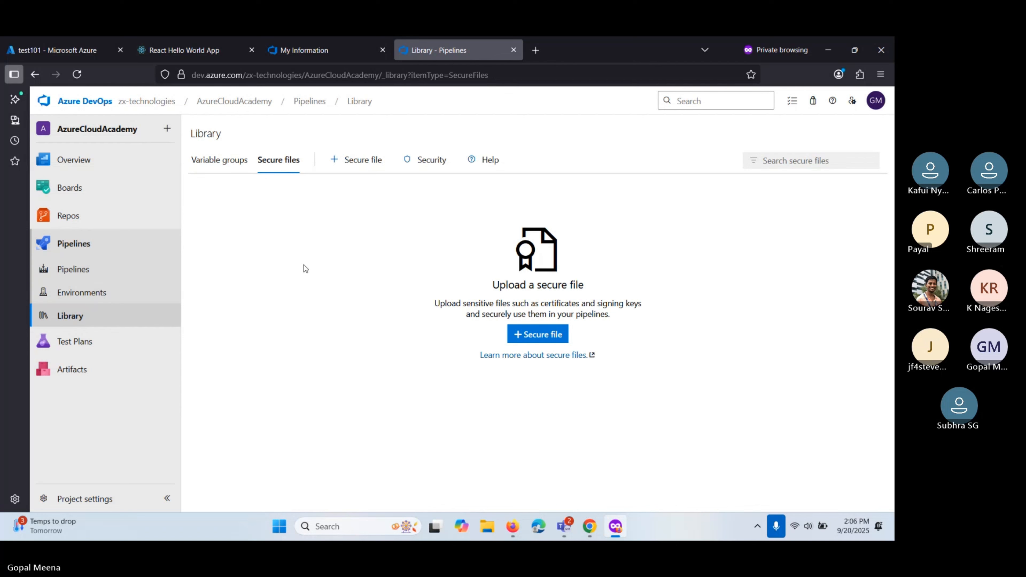
{"action": "left_click", "coordinate": [221, 164]}
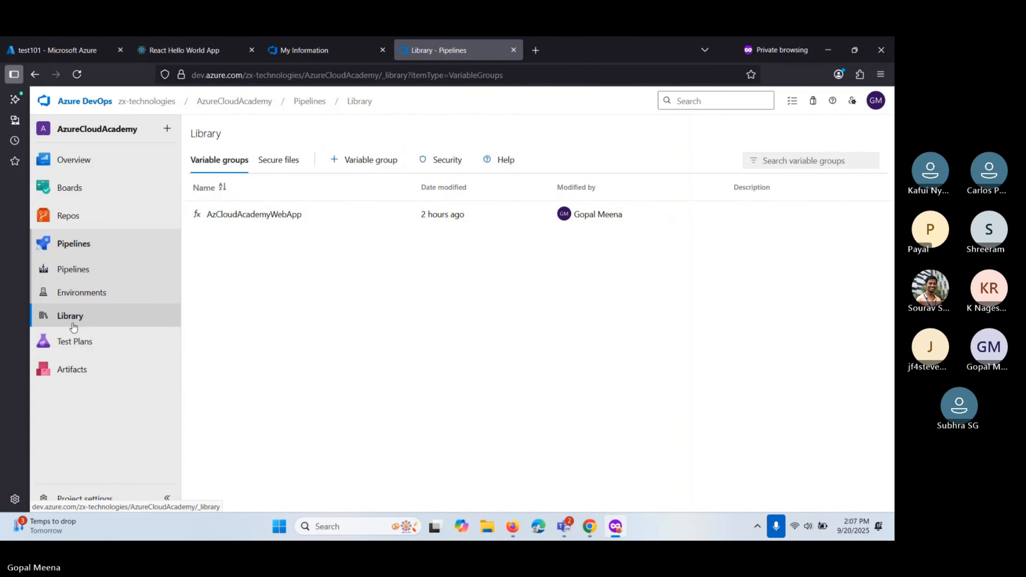
Step: Open the azure-pipelines.yml file of the AzureCloudAcademy pipeline in the editor and review its continuous integration stage
{"action": "left_click", "coordinate": [73, 271]}
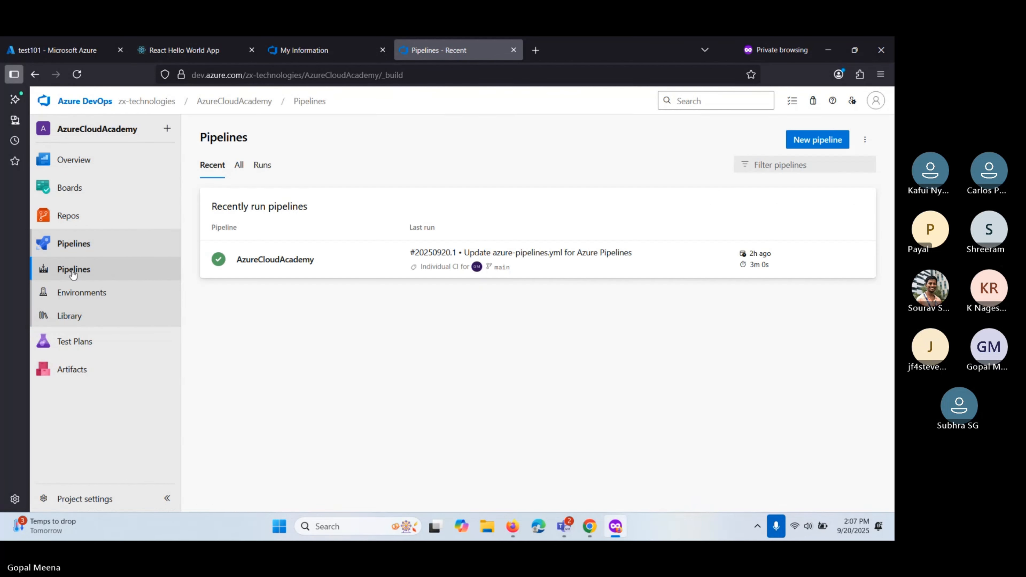
{"action": "left_click", "coordinate": [274, 259]}
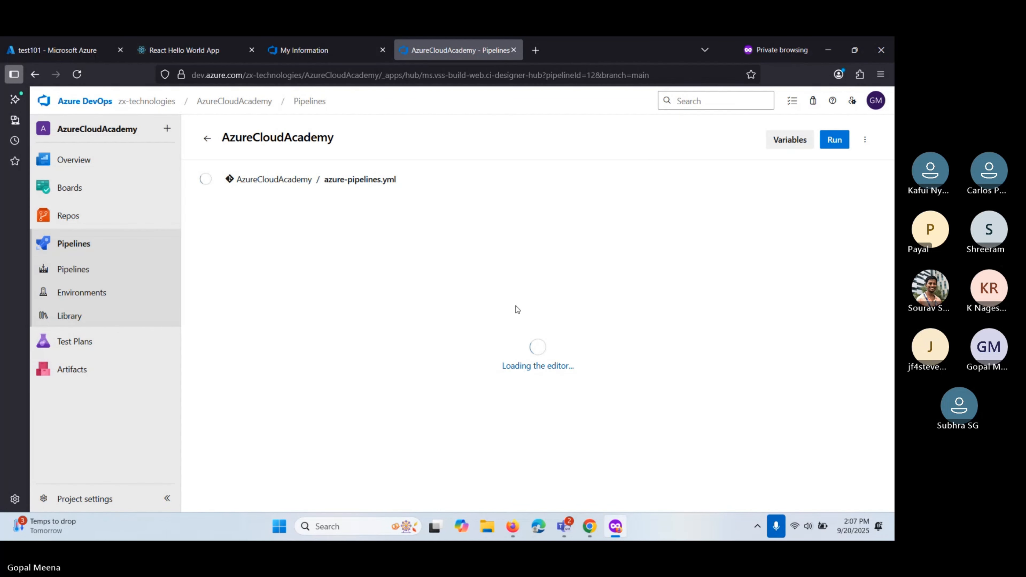
{"action": "scroll", "coordinate": [485, 345], "scroll_direction": "down", "scroll_amount": 3}
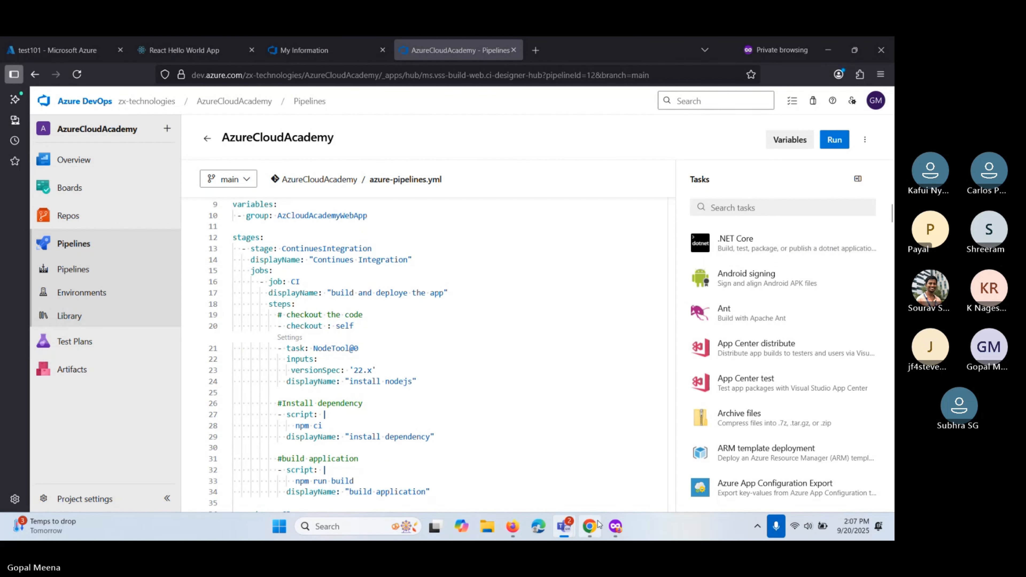
Step: Switch to the Teams meeting, look through the participants list, and minimize the meeting window
{"action": "mouse_move", "coordinate": [565, 526]}
{"action": "left_click", "coordinate": [475, 458]}
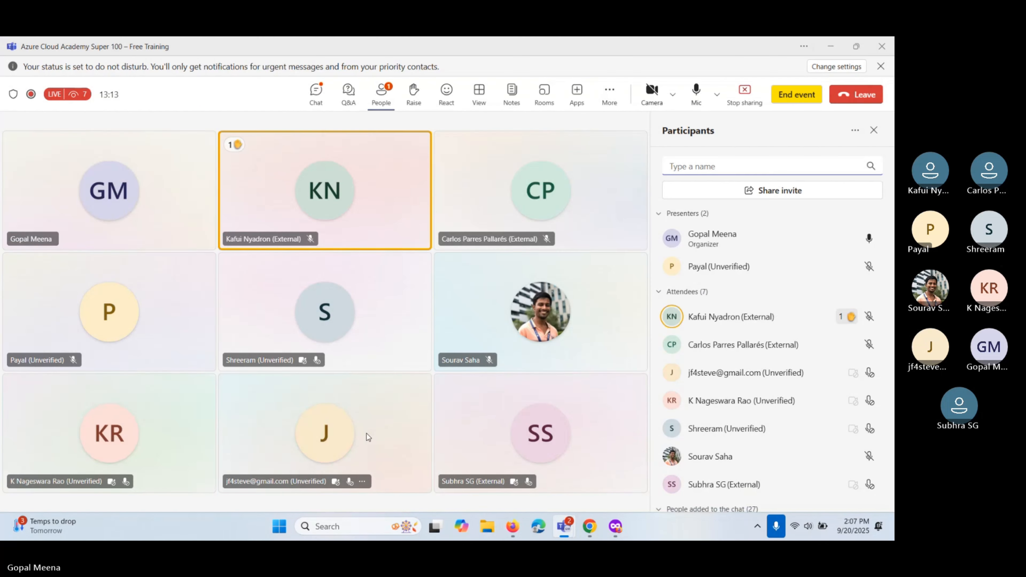
{"action": "scroll", "coordinate": [783, 315], "scroll_direction": "down", "scroll_amount": 3}
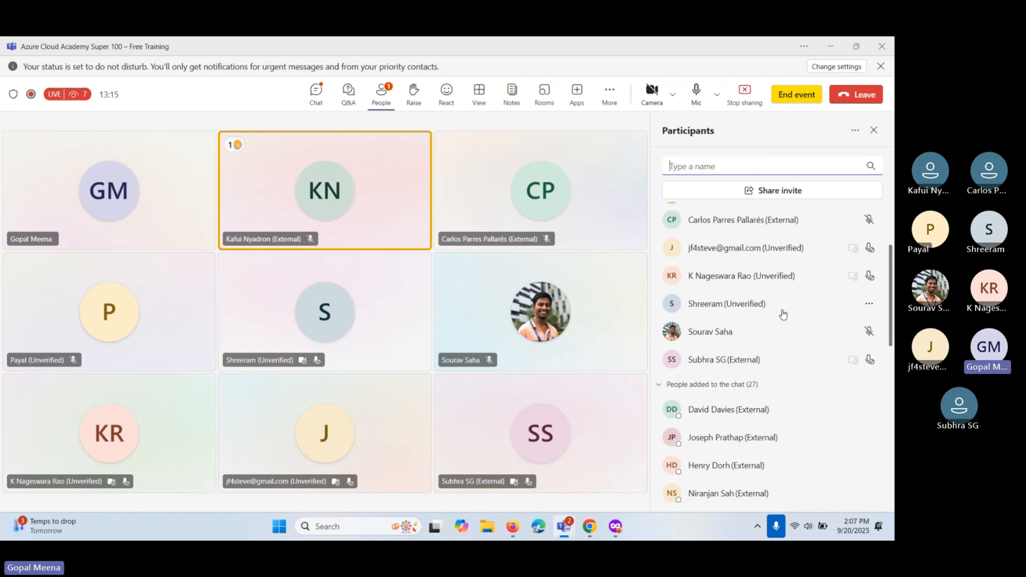
{"action": "scroll", "coordinate": [784, 315], "scroll_direction": "down", "scroll_amount": 3}
{"action": "scroll", "coordinate": [783, 314], "scroll_direction": "up", "scroll_amount": 6}
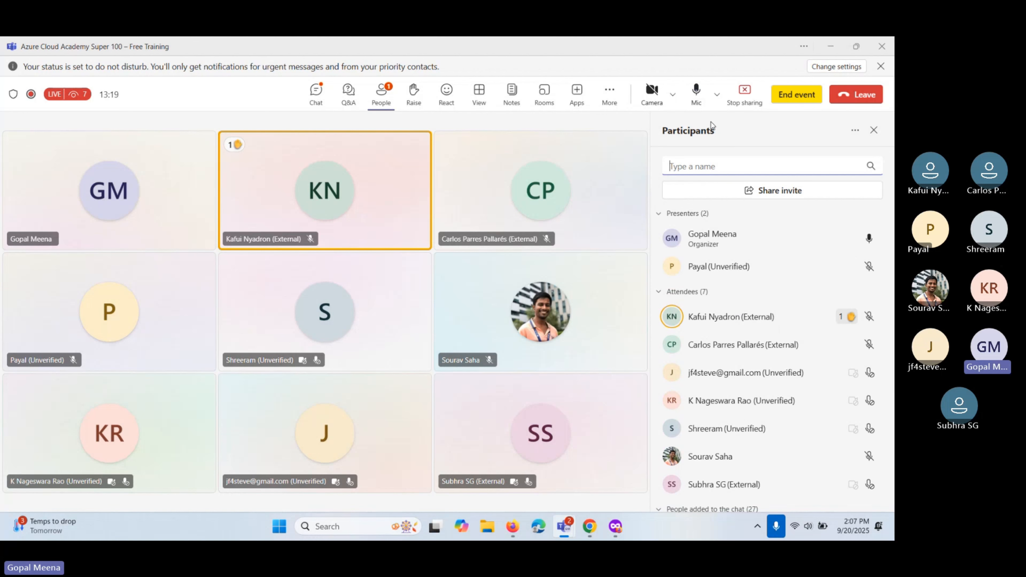
{"action": "left_click", "coordinate": [829, 46]}
Step: Highlight the staticwebappdeploymenttoken variable used by the AzureStaticWebApp@0 task in the deployment stage
{"action": "scroll", "coordinate": [521, 310], "scroll_direction": "down", "scroll_amount": 5}
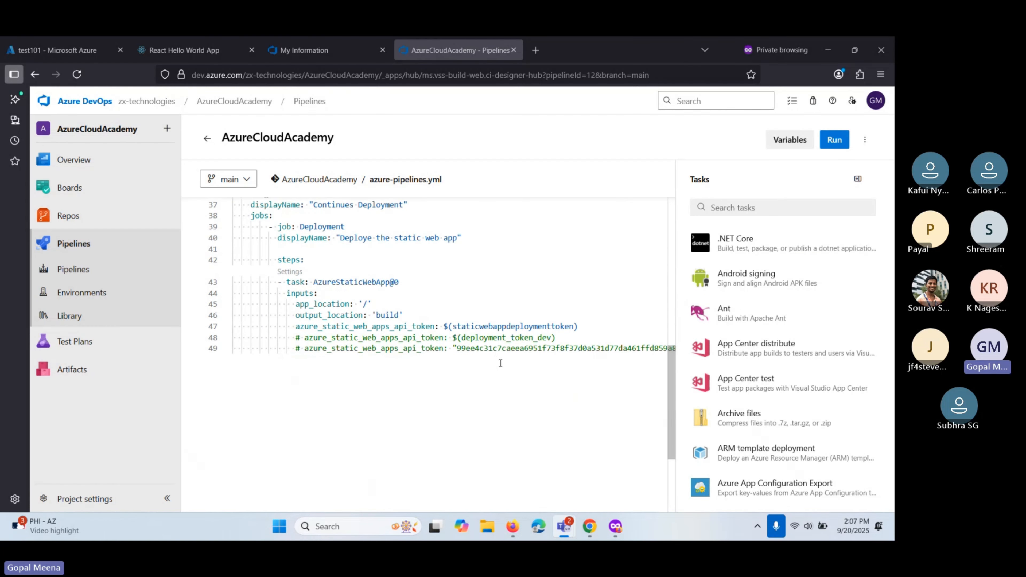
{"action": "left_click_drag", "start_coordinate": [293, 327], "coordinate": [449, 327]}
{"action": "double_click", "coordinate": [481, 326]}
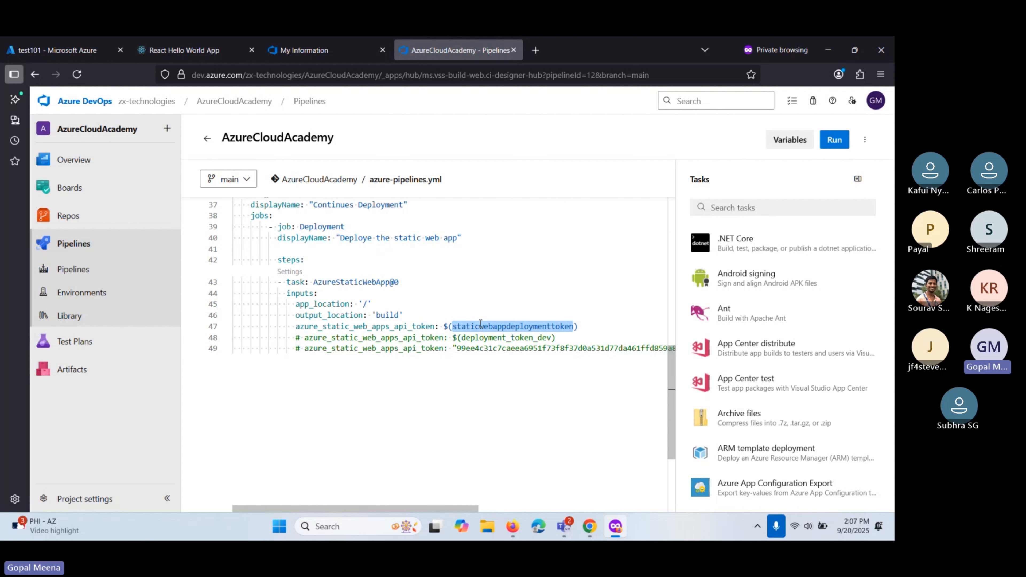
Step: Close the My Information page that lists the Azure DevOps organizations
{"action": "left_click", "coordinate": [55, 50]}
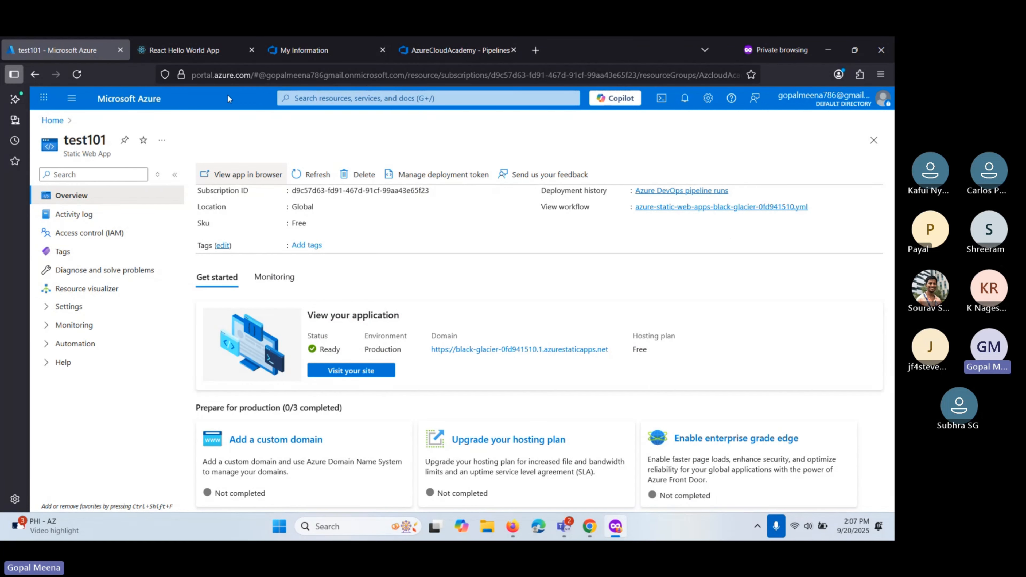
{"action": "left_click", "coordinate": [311, 52]}
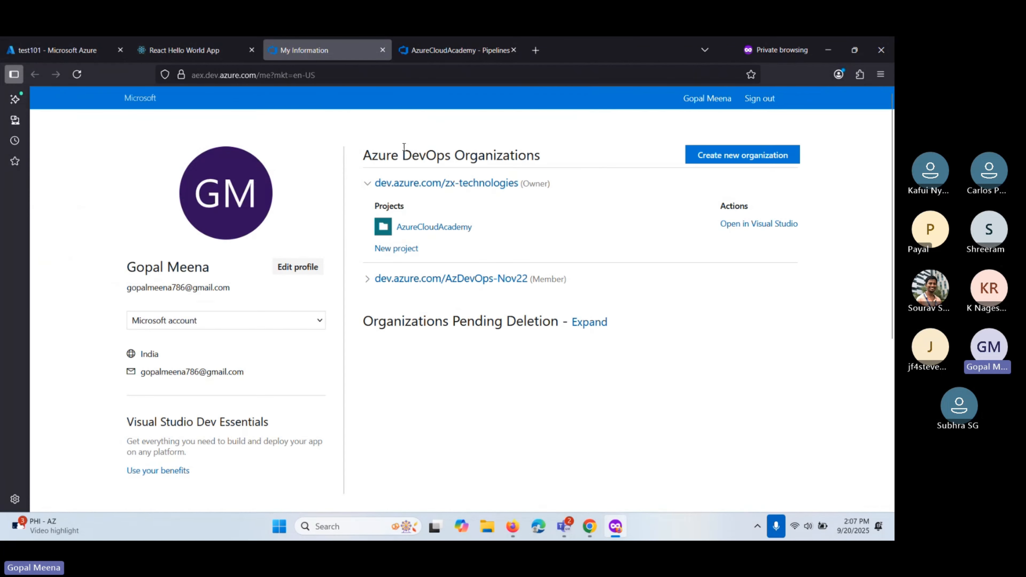
{"action": "left_click", "coordinate": [383, 50]}
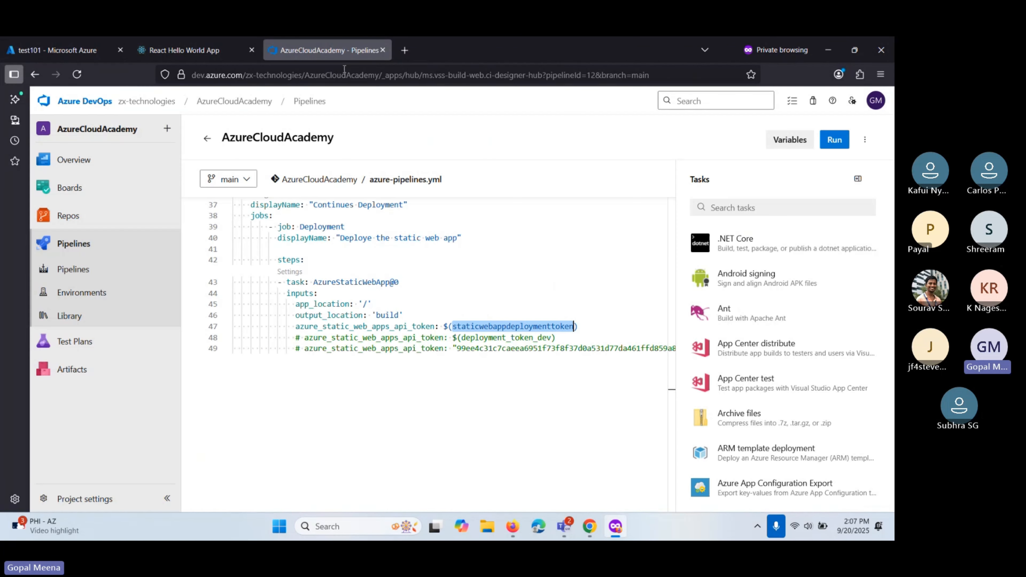
Step: Compare the API token lines of the AzureStaticWebApp@0 task: the hard-coded token, deployment_token_dev and staticwebappdeploymenttoken
{"action": "double_click", "coordinate": [470, 327]}
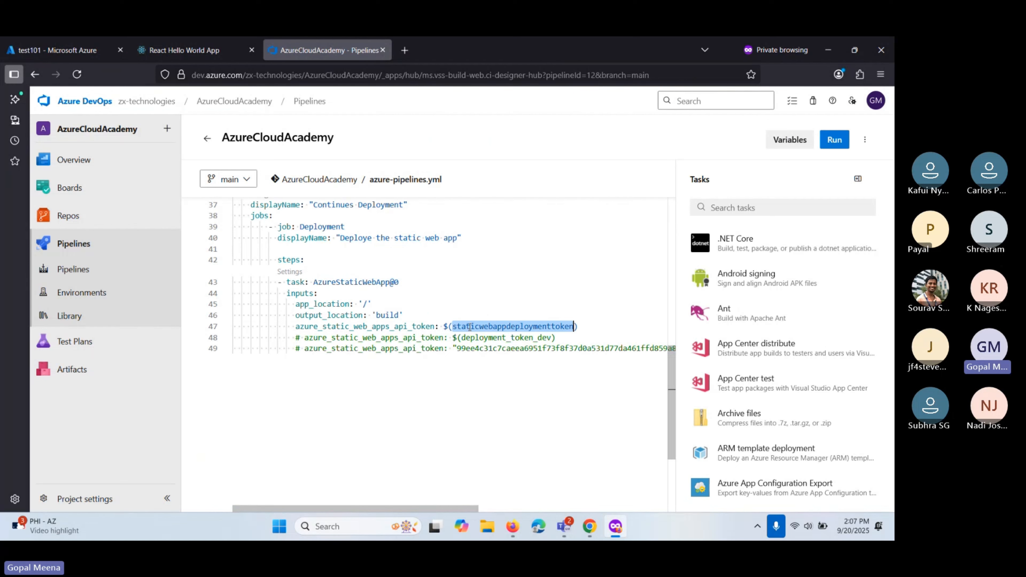
{"action": "scroll", "coordinate": [459, 284], "scroll_direction": "up", "scroll_amount": 4}
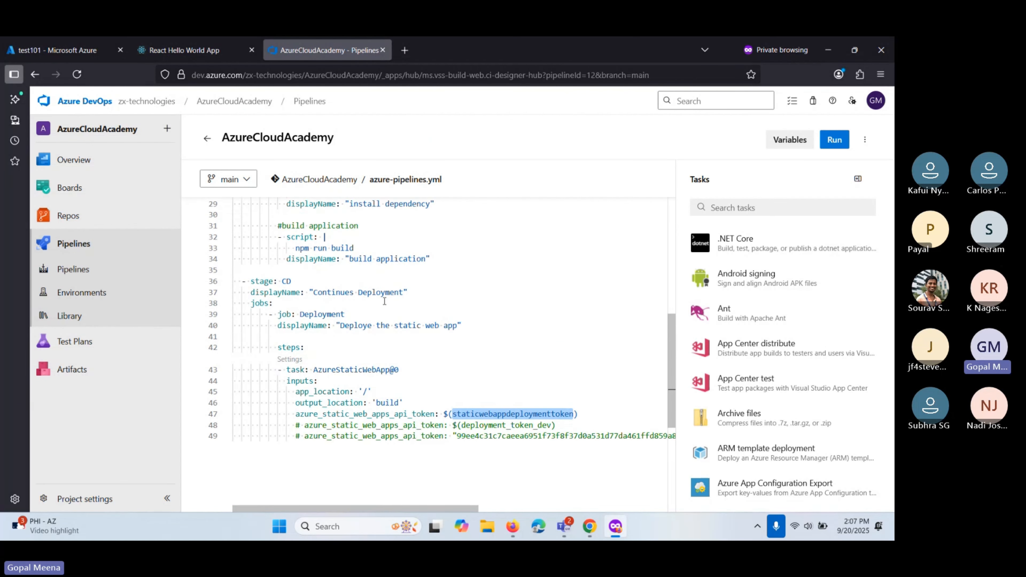
{"action": "scroll", "coordinate": [538, 435], "scroll_direction": "down", "scroll_amount": 2}
{"action": "left_click_drag", "start_coordinate": [457, 436], "coordinate": [637, 436]}
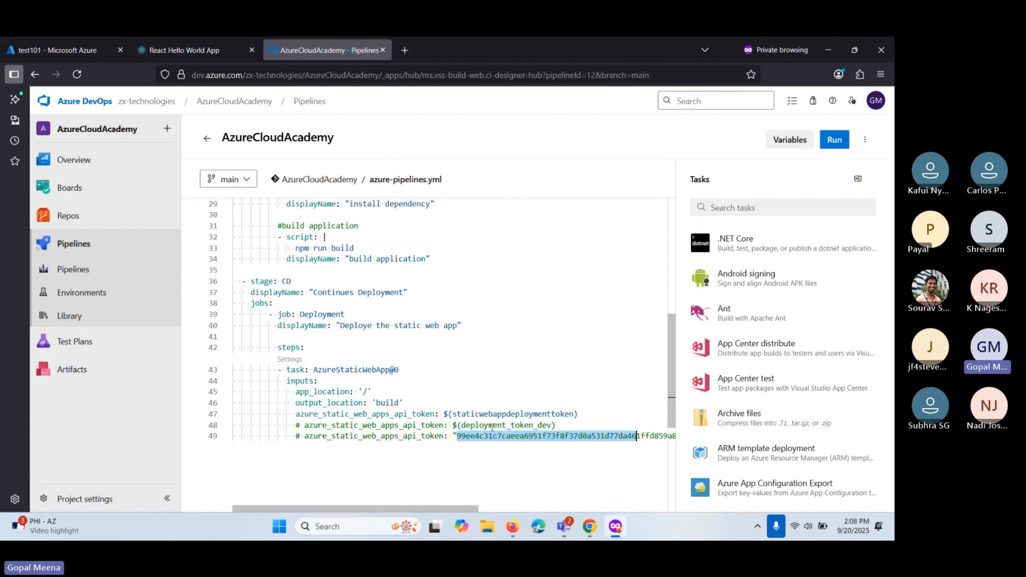
{"action": "left_click_drag", "start_coordinate": [461, 425], "coordinate": [553, 424]}
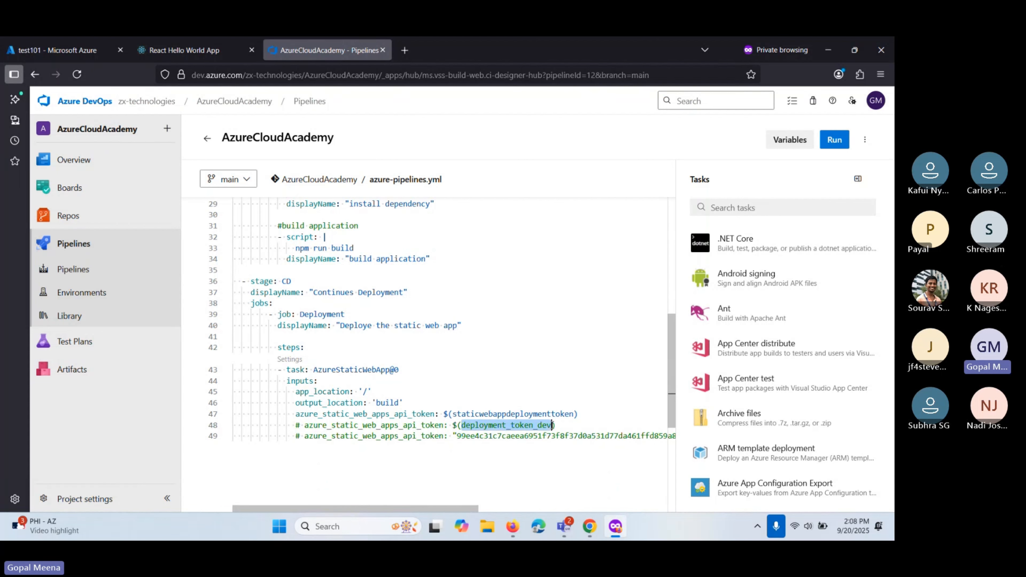
{"action": "left_click", "coordinate": [478, 413]}
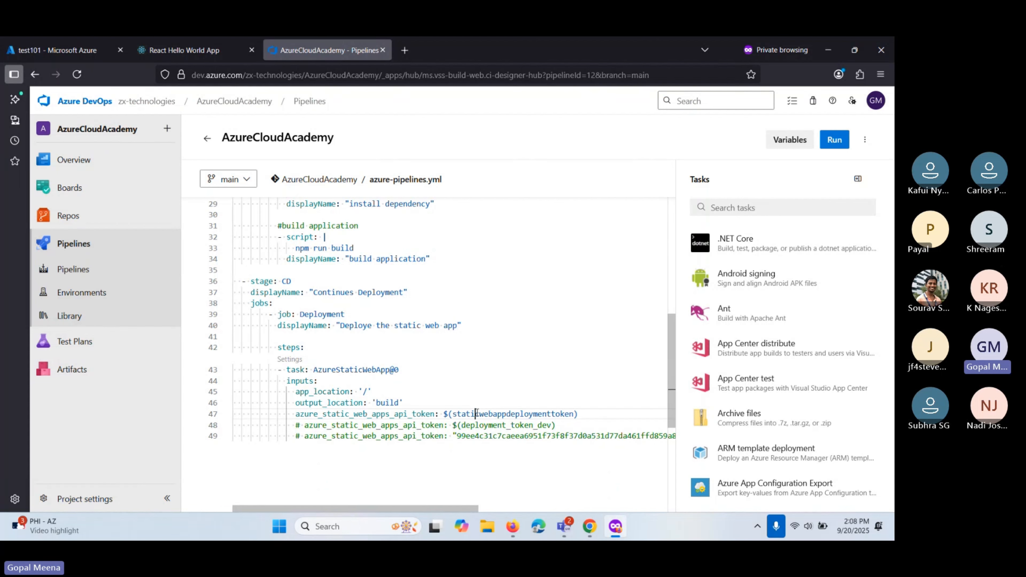
{"action": "double_click", "coordinate": [478, 413]}
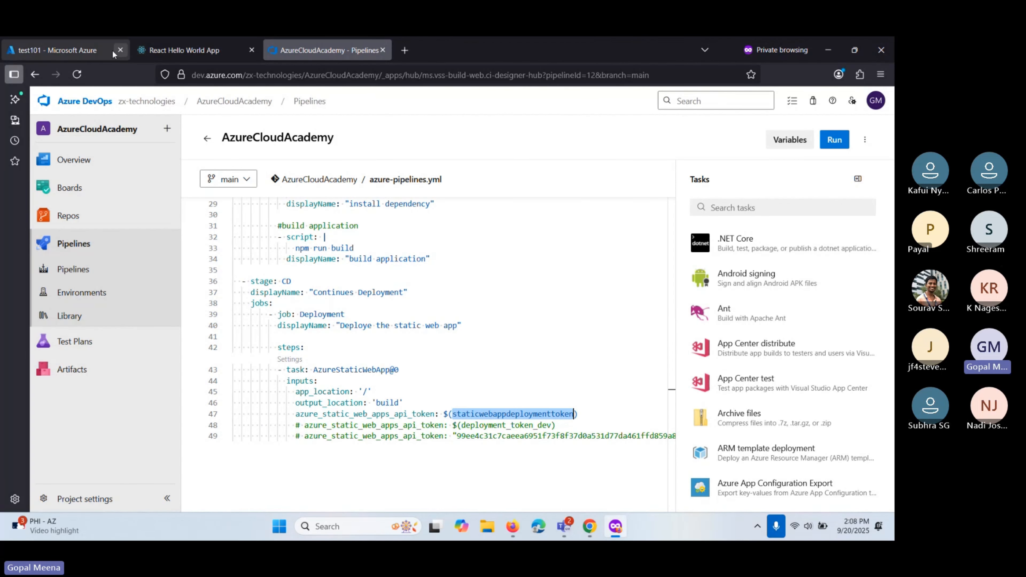
Step: Search the Azure portal for "key", go to the Key vaults service, and open the form for creating a key vault
{"action": "left_click", "coordinate": [74, 48]}
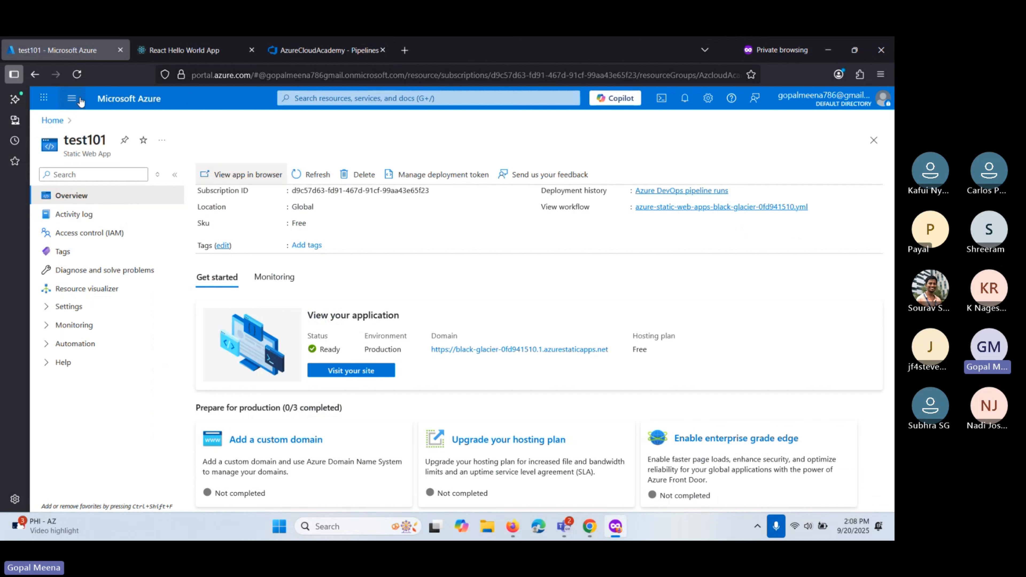
{"action": "left_click", "coordinate": [118, 103]}
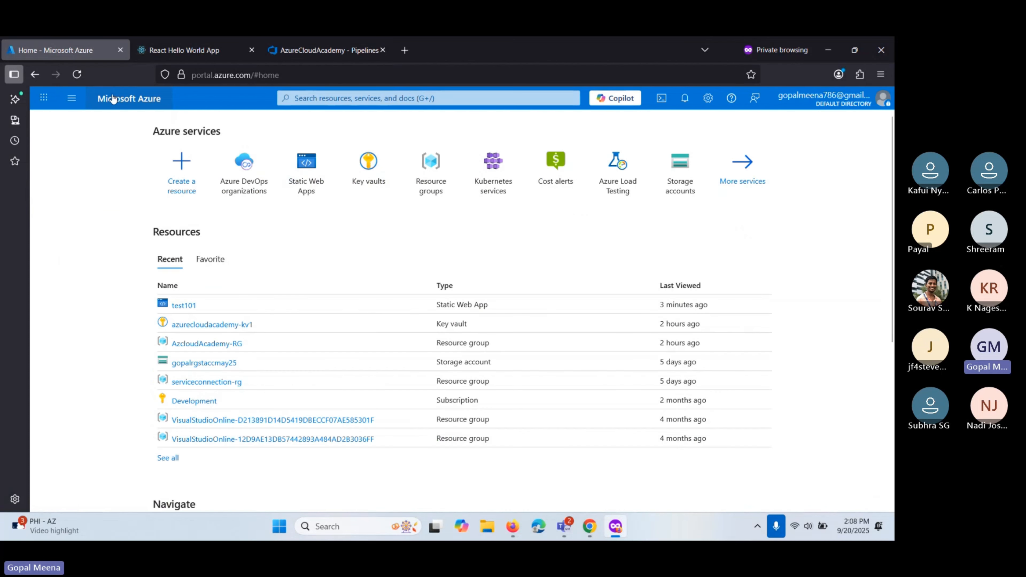
{"action": "left_click", "coordinate": [310, 101]}
{"action": "type", "text": "key"}
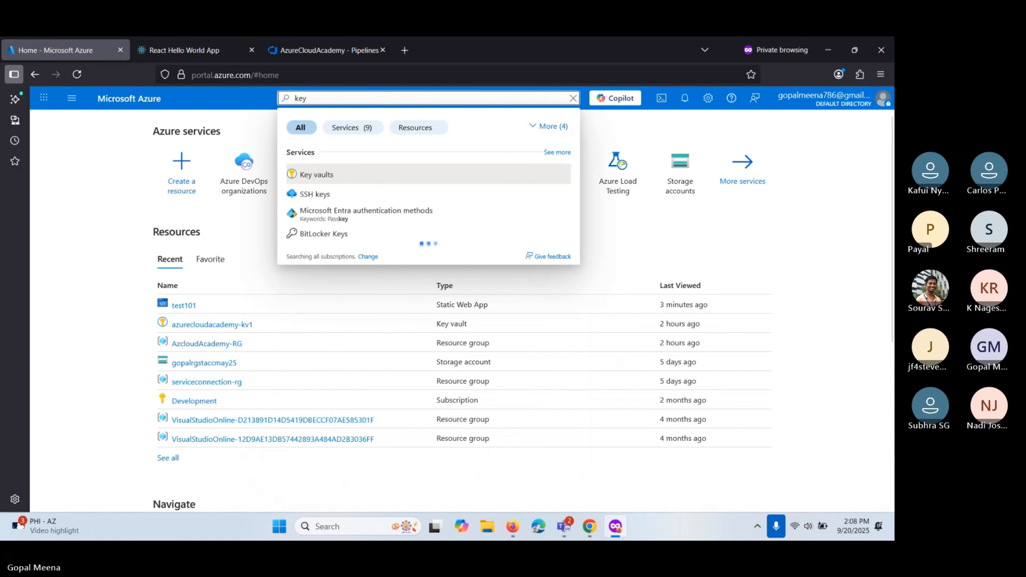
{"action": "left_click", "coordinate": [322, 173]}
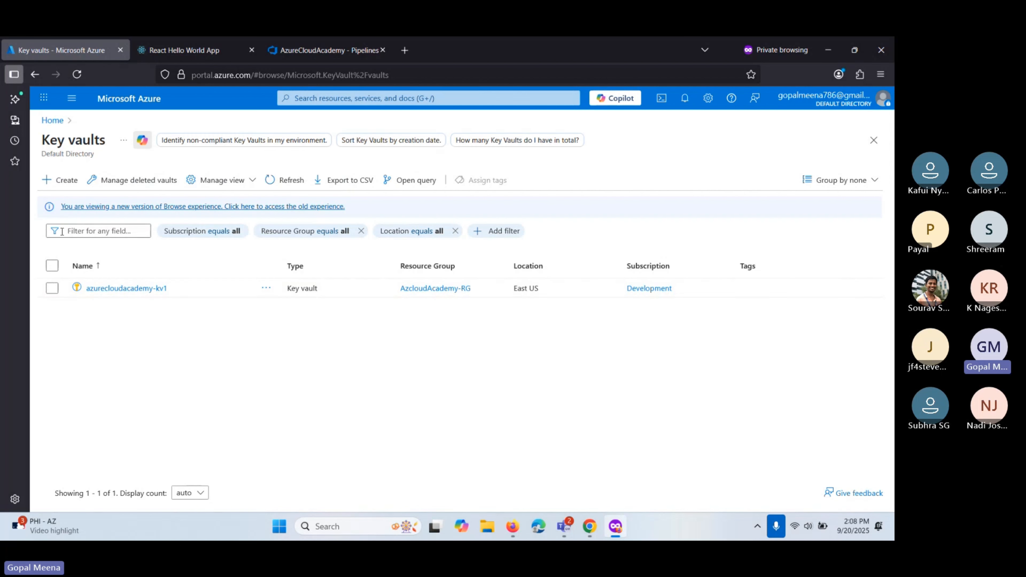
{"action": "left_click", "coordinate": [62, 183]}
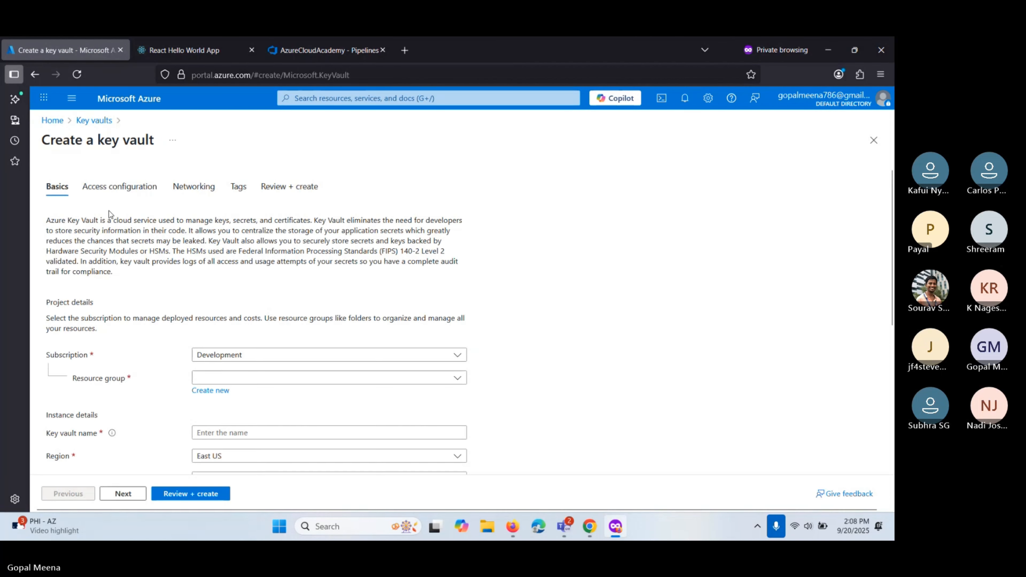
Step: Review the project details of the key vault form and highlight the Development subscription
{"action": "scroll", "coordinate": [115, 222], "scroll_direction": "down", "scroll_amount": 2}
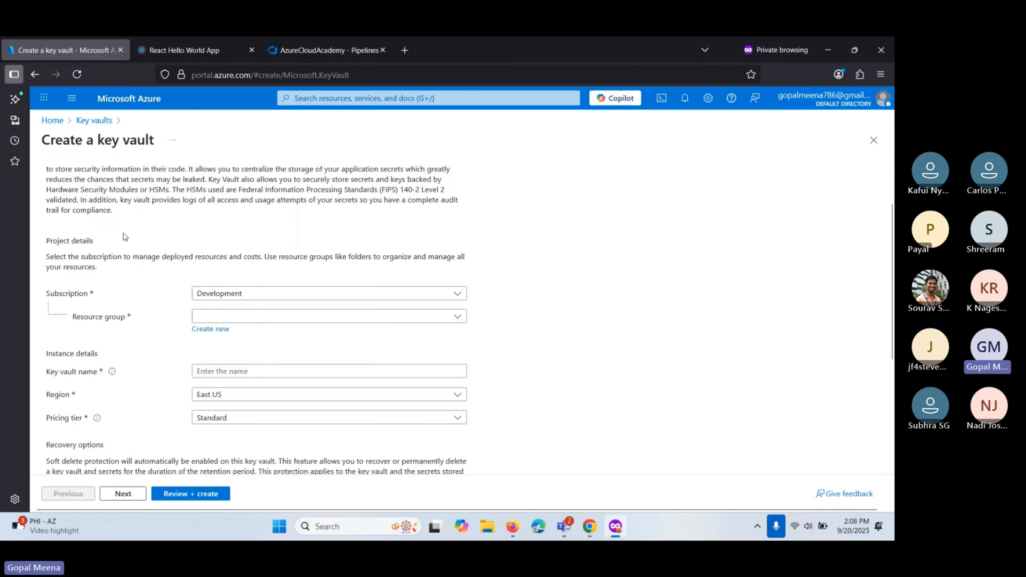
{"action": "scroll", "coordinate": [125, 237], "scroll_direction": "down", "scroll_amount": 2}
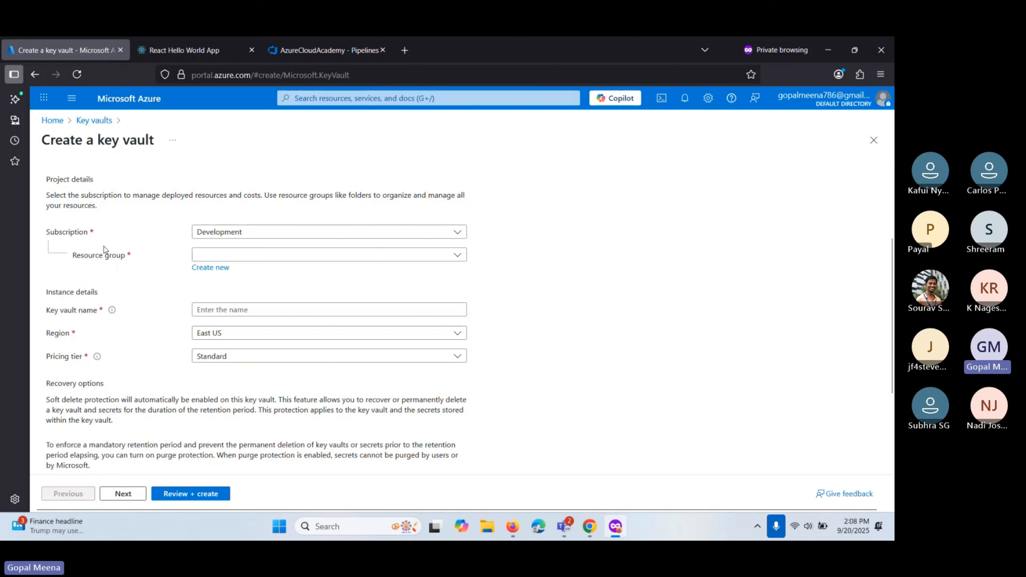
{"action": "left_click", "coordinate": [237, 235]}
{"action": "left_click", "coordinate": [238, 234]}
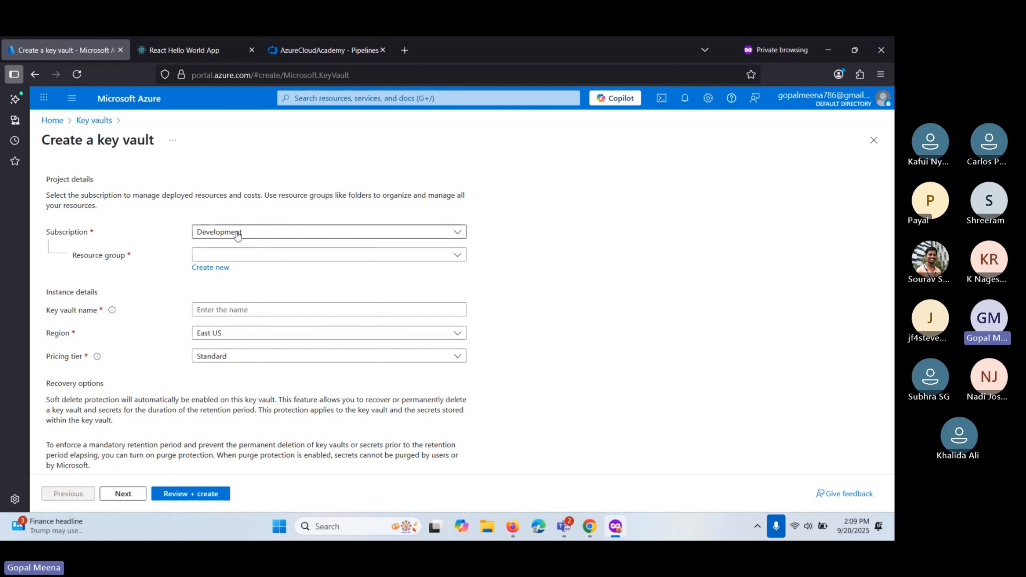
{"action": "left_click_drag", "start_coordinate": [256, 233], "coordinate": [196, 234]}
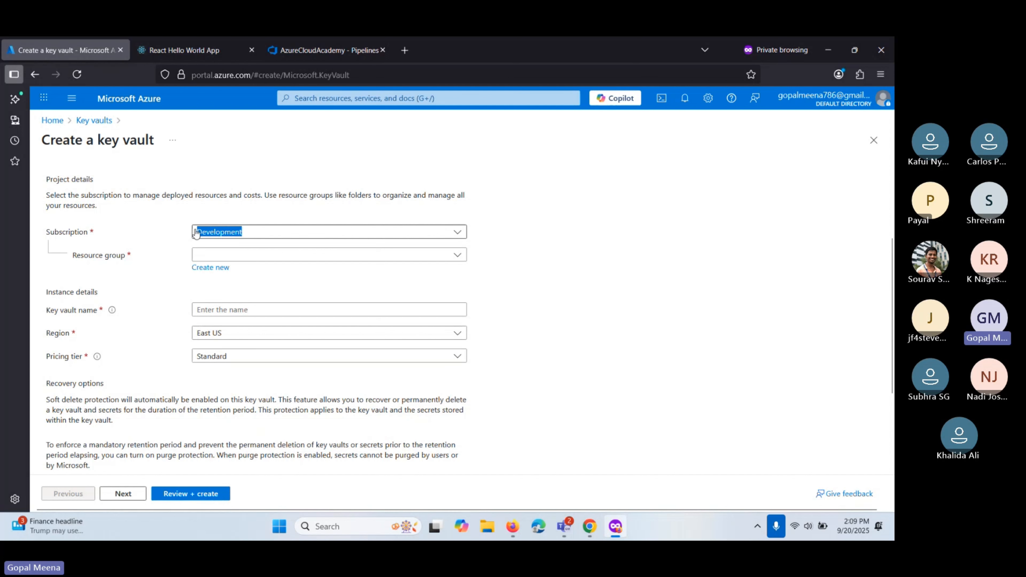
{"action": "left_click", "coordinate": [196, 234]}
{"action": "left_click", "coordinate": [151, 270]}
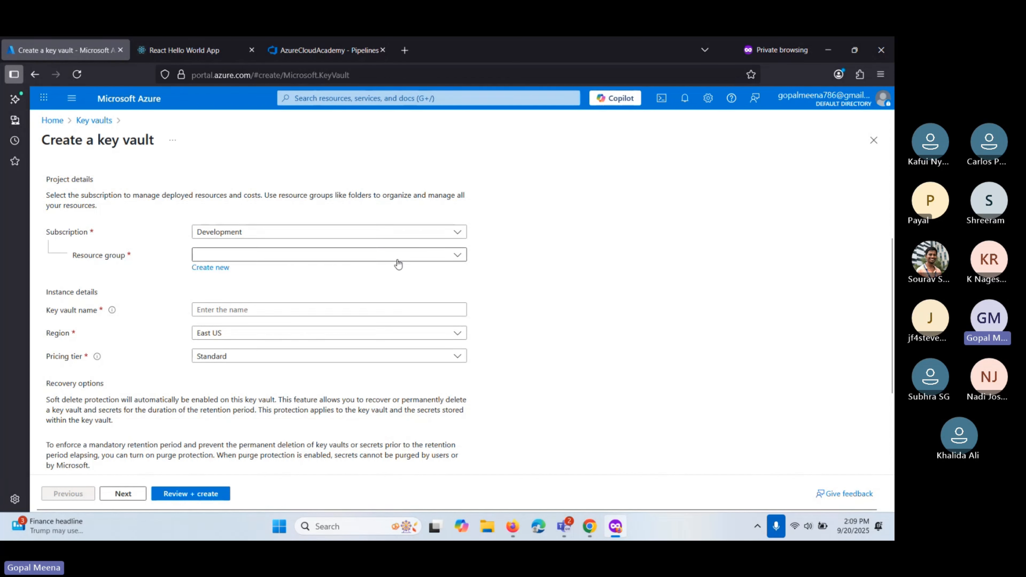
{"action": "left_click", "coordinate": [457, 254]}
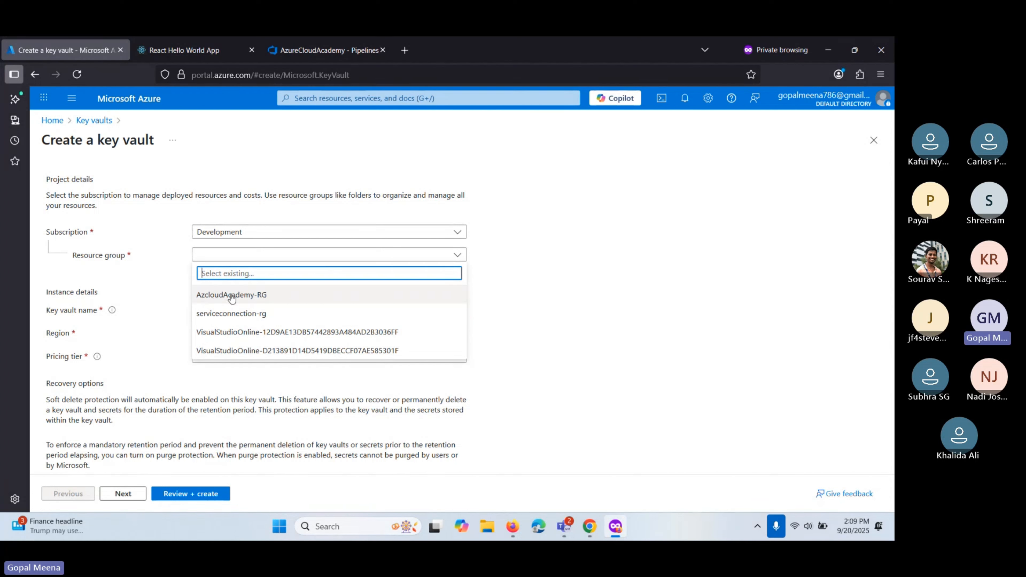
{"action": "left_click", "coordinate": [168, 288]}
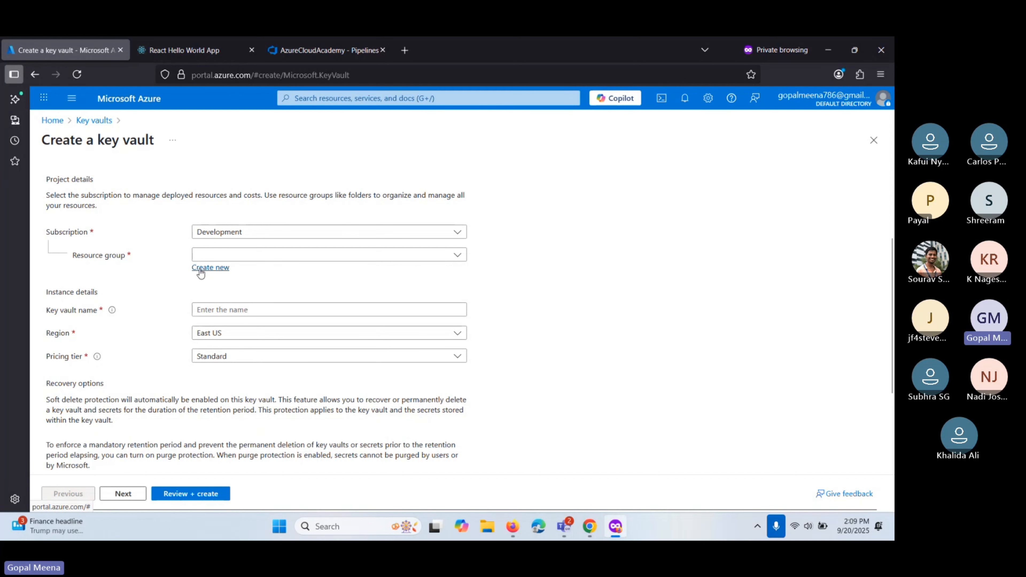
{"action": "left_click", "coordinate": [201, 274]}
{"action": "left_click", "coordinate": [282, 372]}
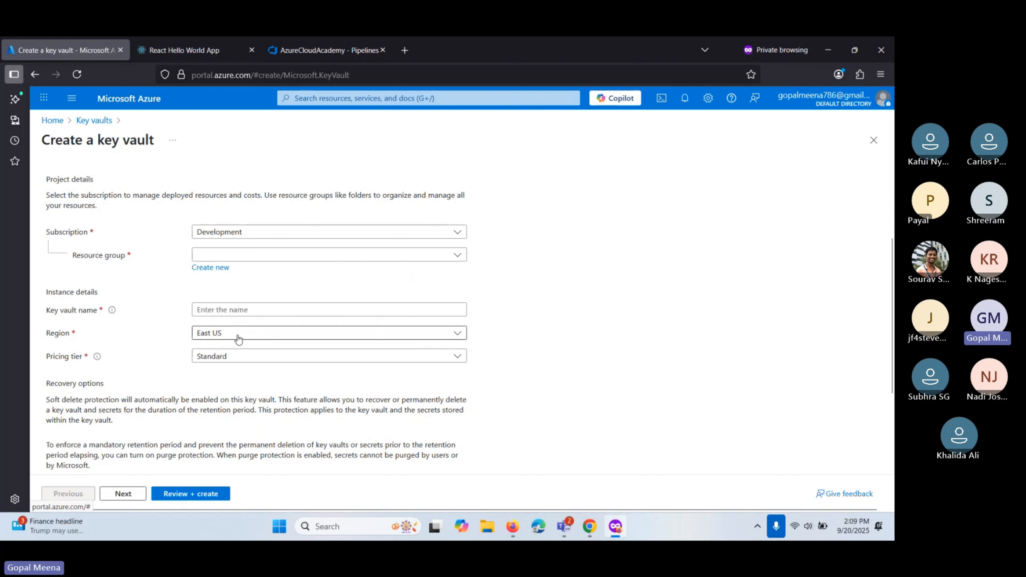
Step: Select AzcloudAcademy-RG as the key vault's resource group
{"action": "left_click", "coordinate": [223, 255]}
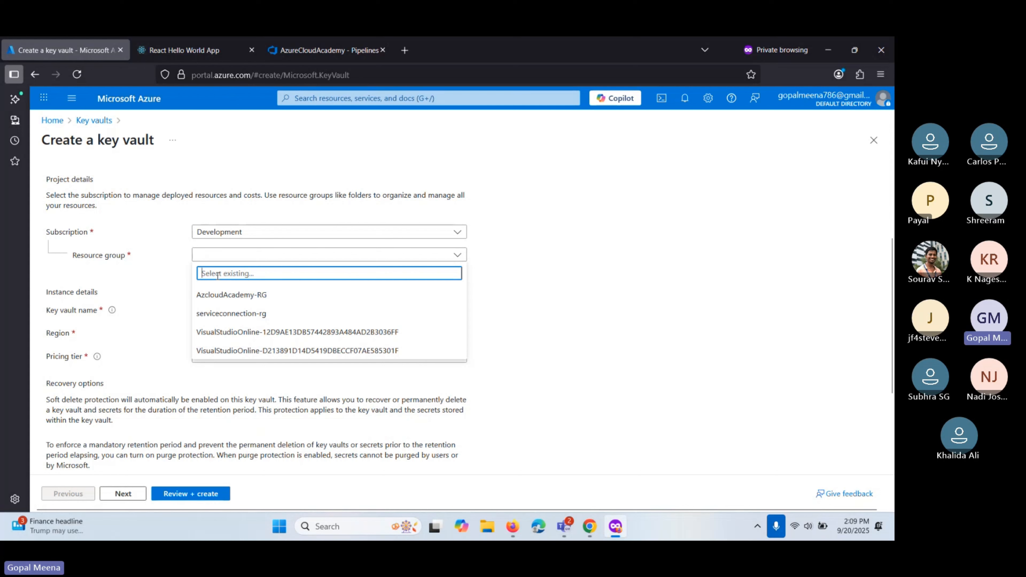
{"action": "left_click", "coordinate": [222, 298]}
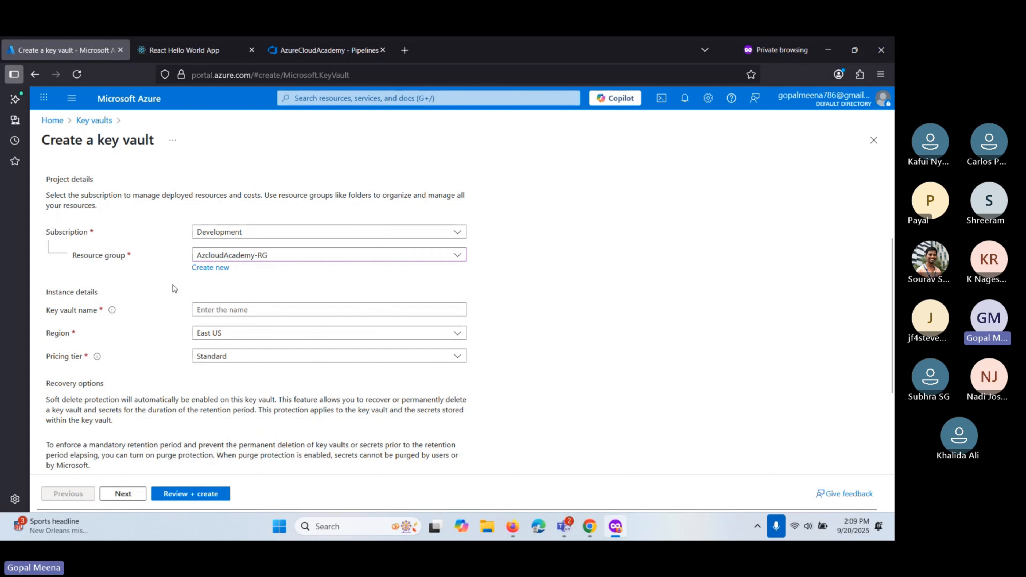
Step: Name the key vault azcloudacademykv in the instance details
{"action": "scroll", "coordinate": [176, 286], "scroll_direction": "down", "scroll_amount": 2}
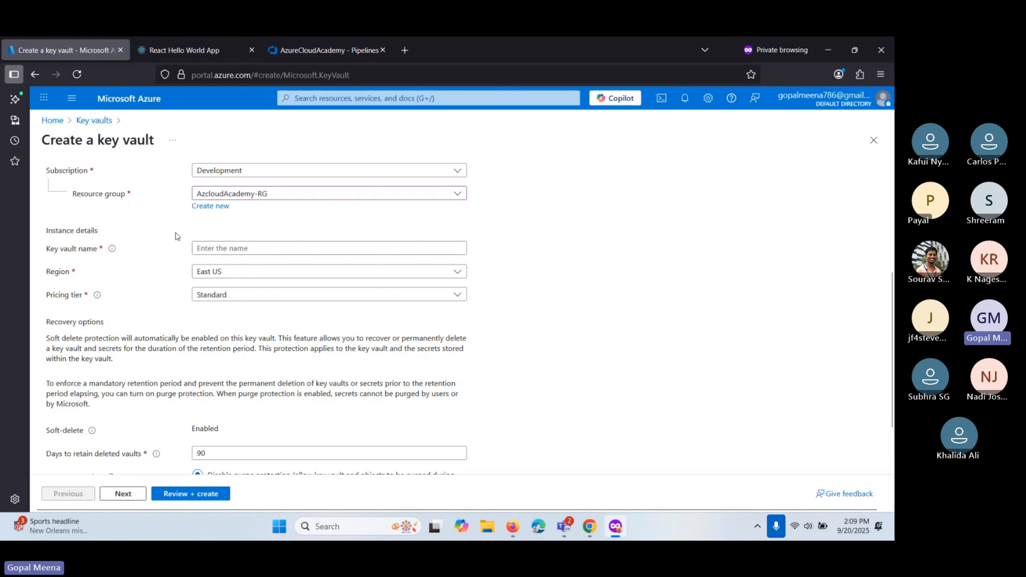
{"action": "scroll", "coordinate": [164, 251], "scroll_direction": "up", "scroll_amount": 2}
{"action": "scroll", "coordinate": [163, 267], "scroll_direction": "down", "scroll_amount": 2}
{"action": "left_click", "coordinate": [200, 248]}
{"action": "type", "text": "a"}
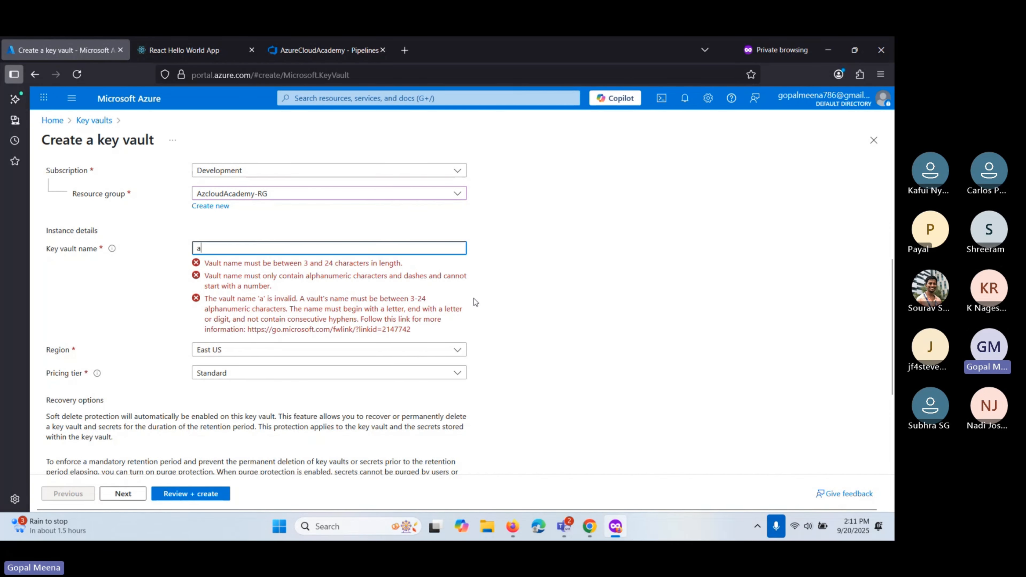
{"action": "scroll", "coordinate": [483, 300], "scroll_direction": "up", "scroll_amount": 4}
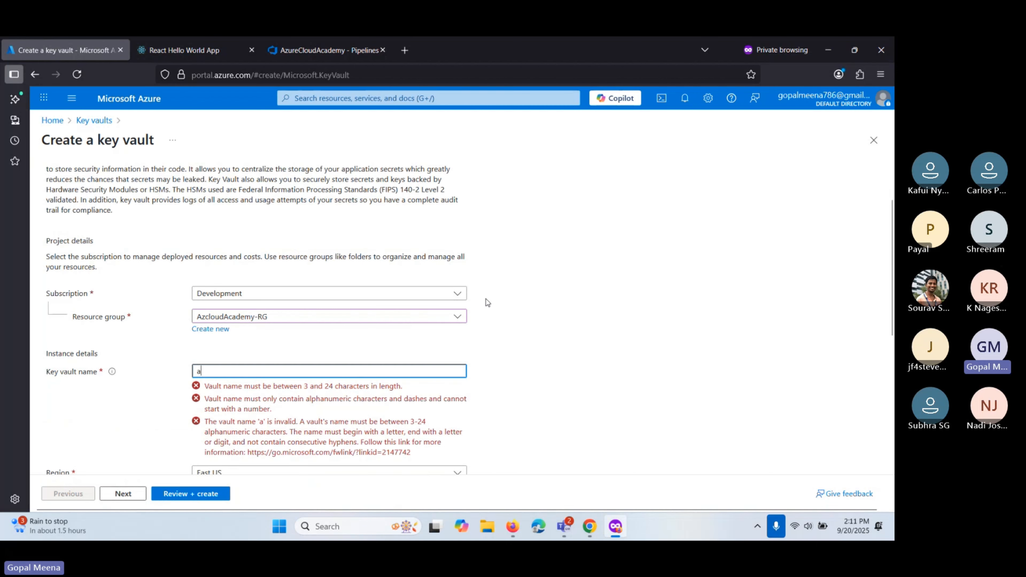
{"action": "scroll", "coordinate": [486, 299], "scroll_direction": "down", "scroll_amount": 2}
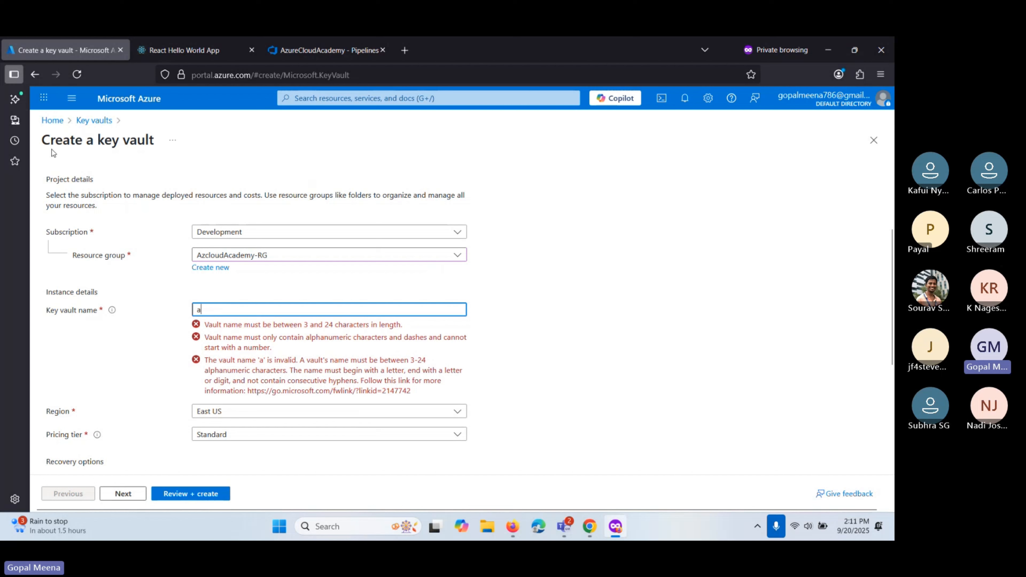
{"action": "left_click_drag", "start_coordinate": [43, 312], "coordinate": [84, 315]}
{"action": "left_click", "coordinate": [85, 315]}
{"action": "type", "text": "zkv"}
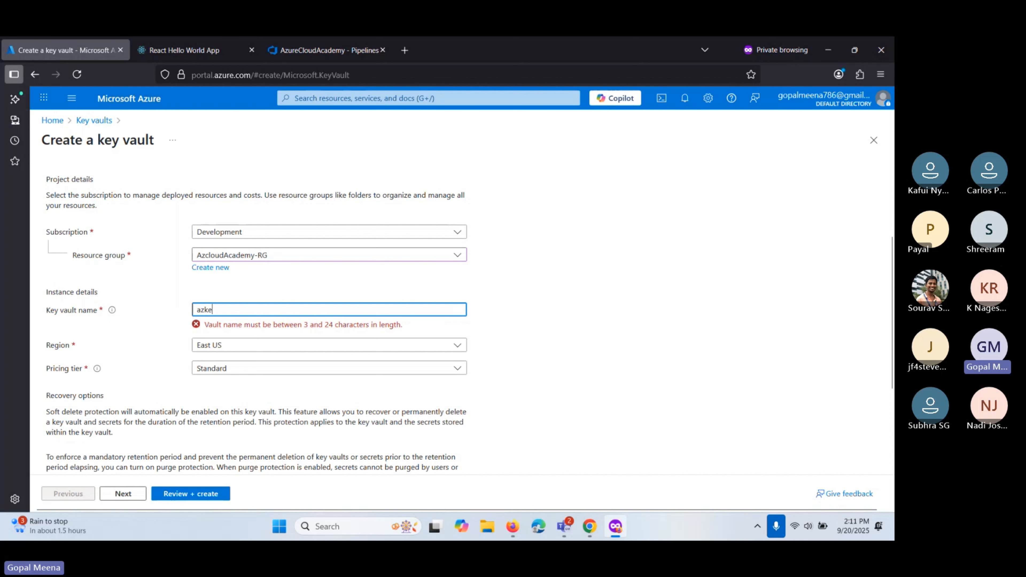
{"action": "key", "text": "BackSpace"}
{"action": "key", "text": "BackSpace"}
{"action": "type", "text": "cl"}
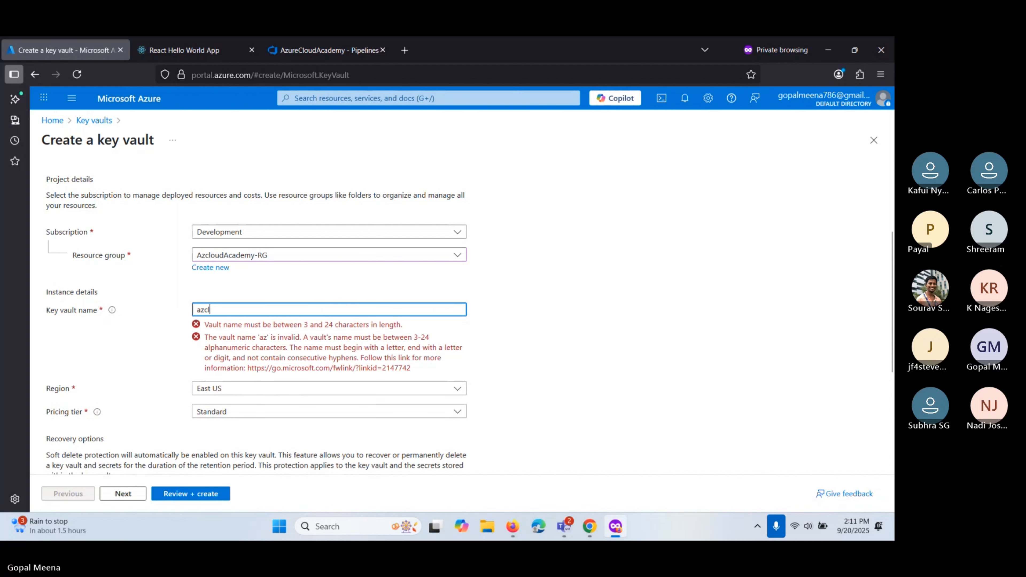
{"action": "type", "text": "oudacademy"}
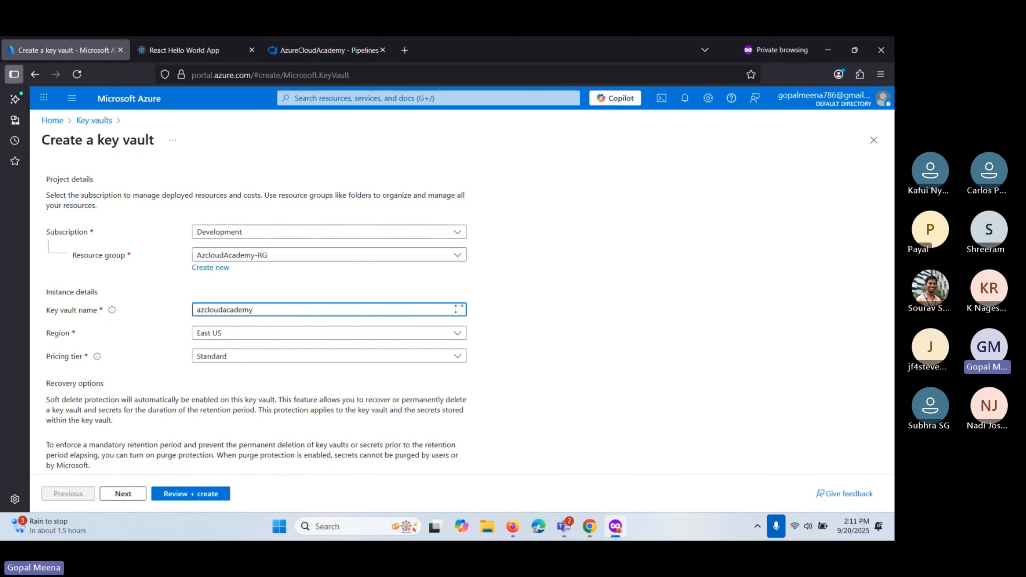
{"action": "type", "text": "kv"}
Step: Check the available pricing tiers and choose Standard for the key vault
{"action": "scroll", "coordinate": [215, 336], "scroll_direction": "down", "scroll_amount": 3}
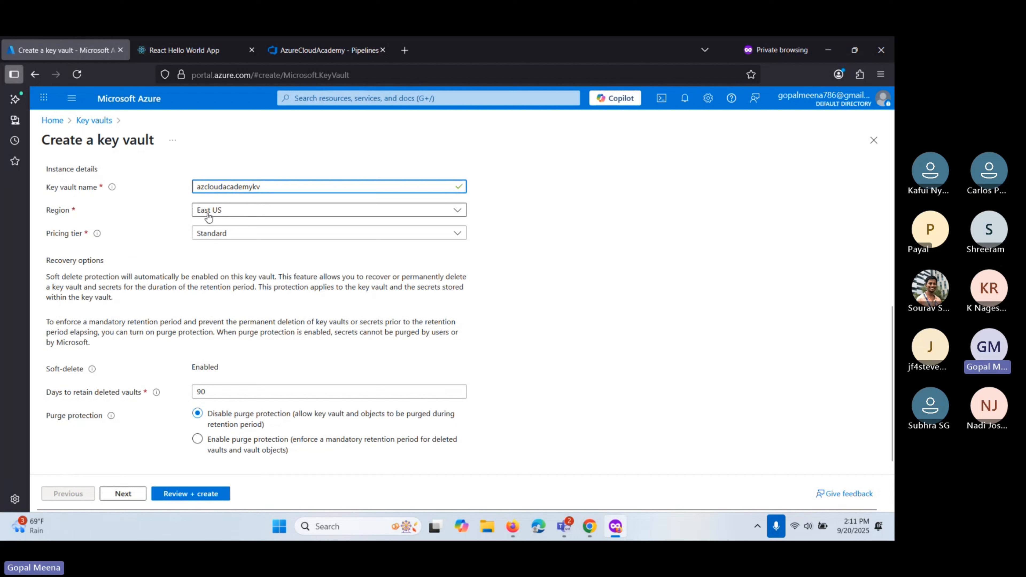
{"action": "left_click", "coordinate": [214, 233]}
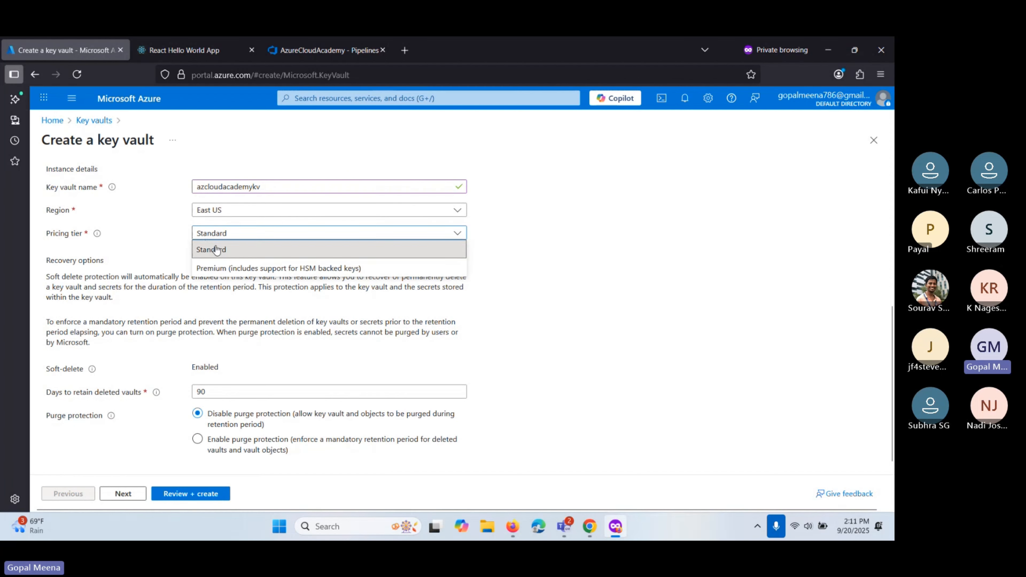
{"action": "left_click", "coordinate": [160, 239]}
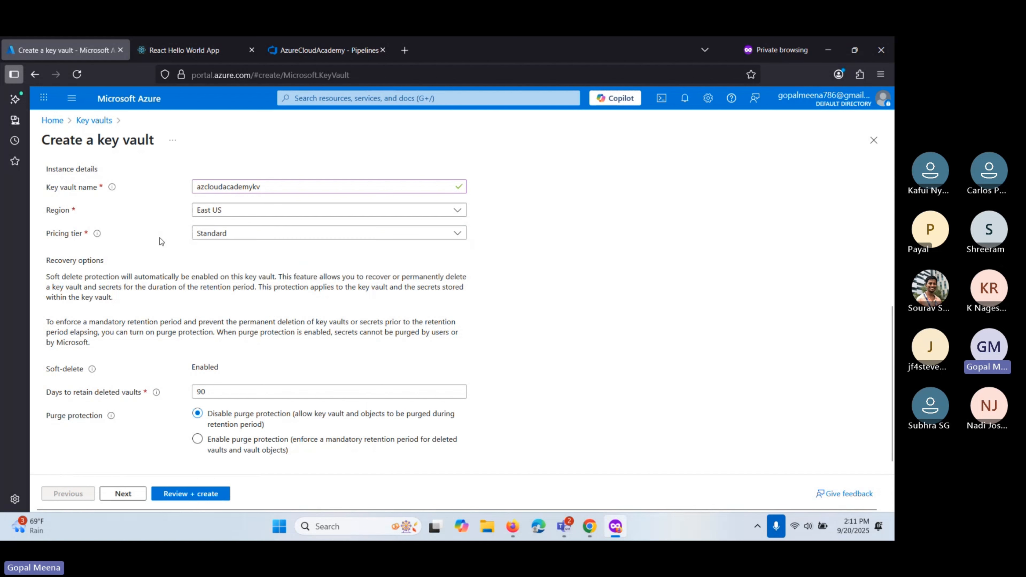
{"action": "left_click", "coordinate": [199, 238]}
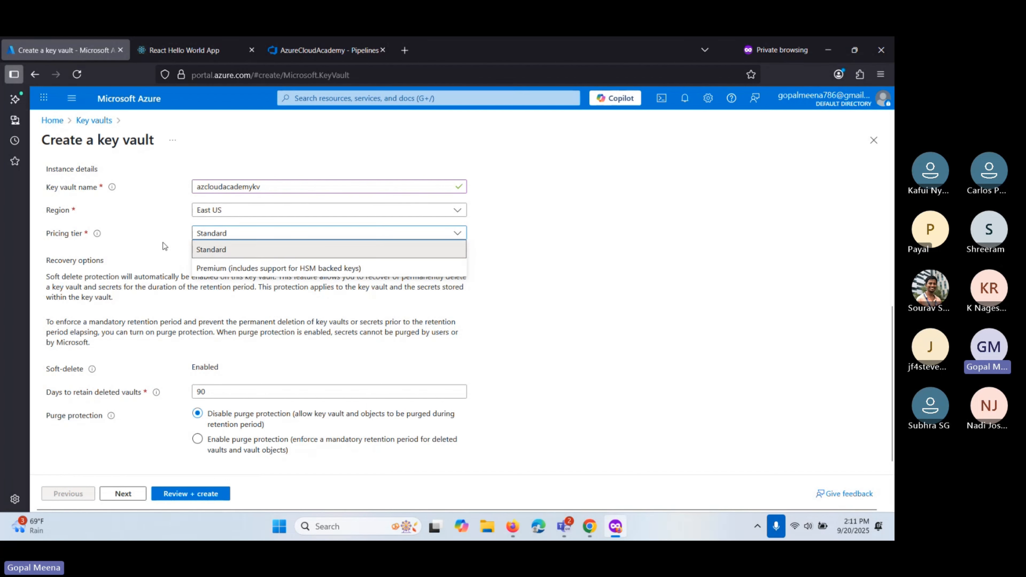
{"action": "left_click", "coordinate": [209, 251]}
Step: Examine the recovery options and highlight the Days to retain deleted vaults setting and its value
{"action": "scroll", "coordinate": [131, 256], "scroll_direction": "down", "scroll_amount": 1}
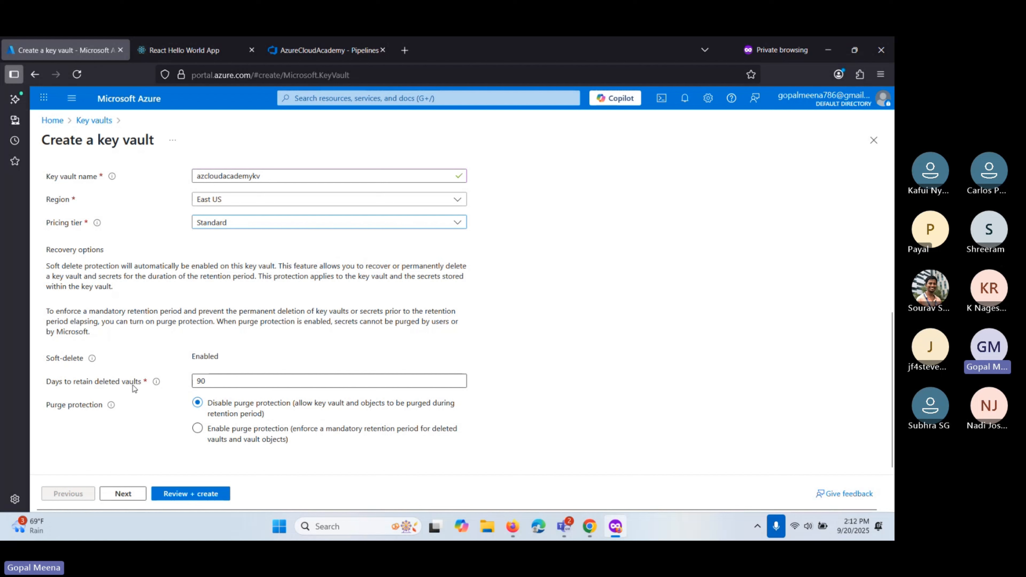
{"action": "left_click_drag", "start_coordinate": [214, 382], "coordinate": [193, 383]}
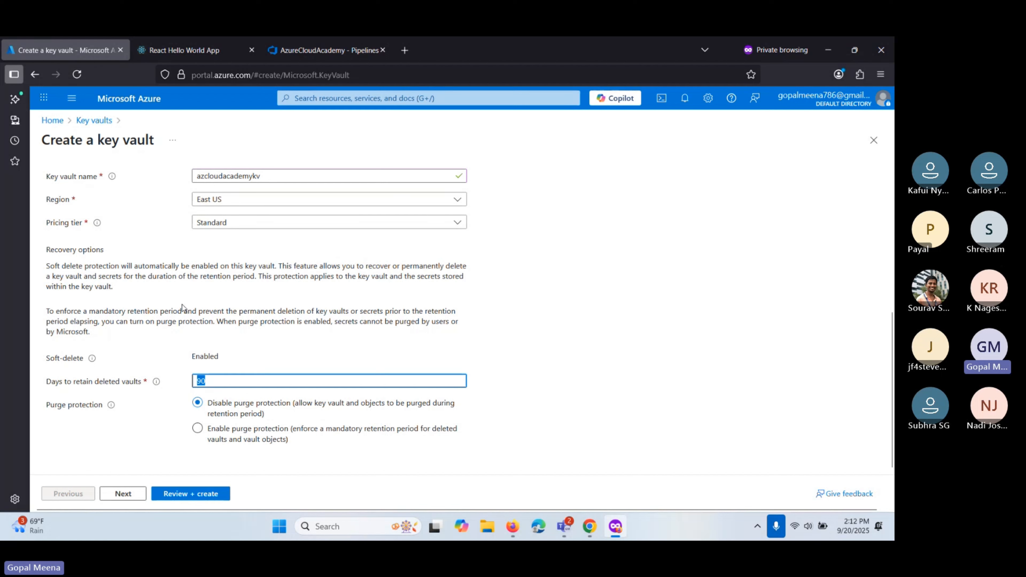
{"action": "left_click", "coordinate": [219, 380]}
{"action": "left_click_drag", "start_coordinate": [197, 380], "coordinate": [207, 383]}
{"action": "left_click", "coordinate": [156, 382]}
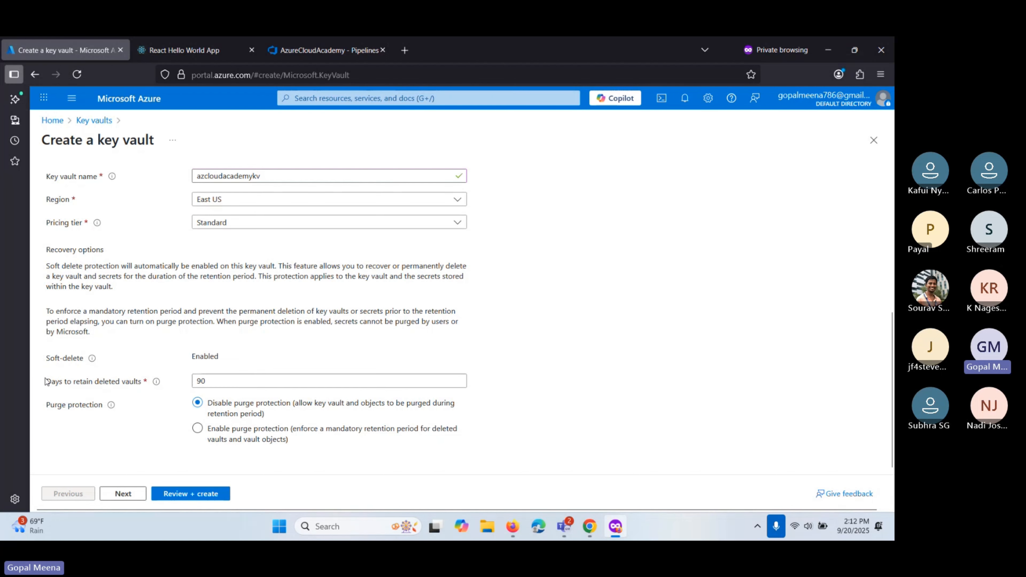
{"action": "left_click_drag", "start_coordinate": [45, 381], "coordinate": [147, 387]}
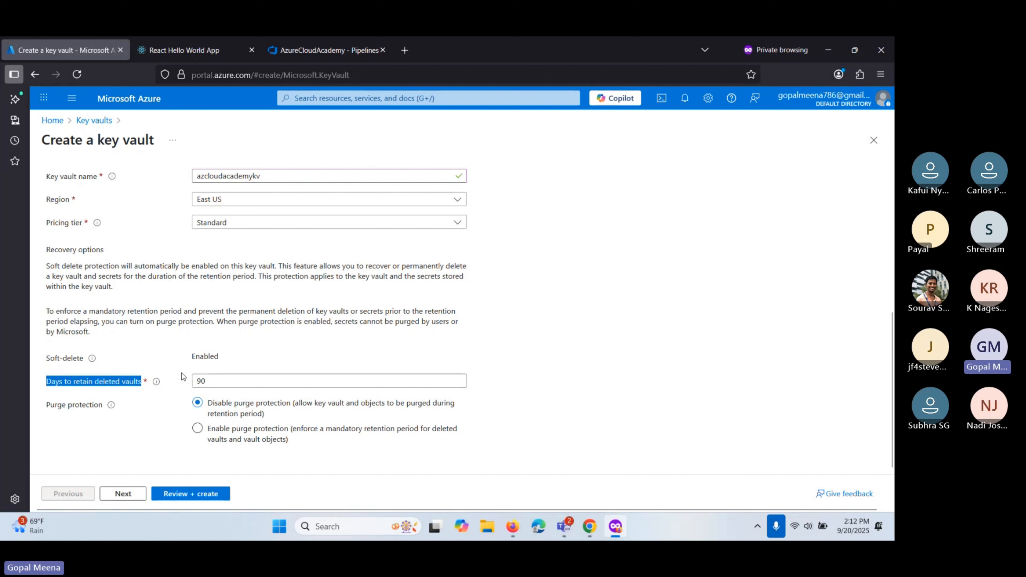
{"action": "left_click", "coordinate": [147, 432]}
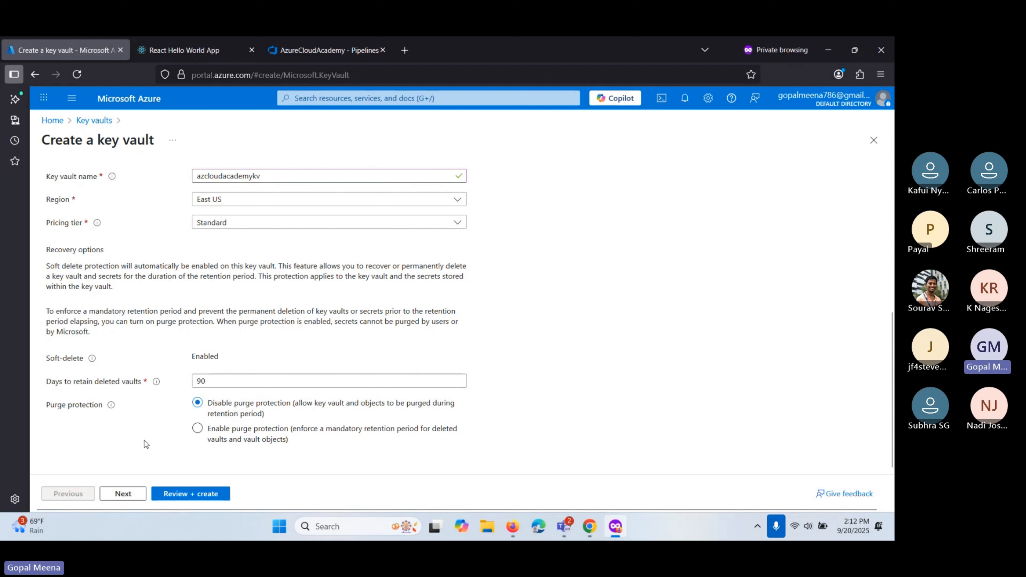
Step: Proceed to the access configuration, compare the two permission models, and select Vault access policy
{"action": "left_click", "coordinate": [126, 496]}
{"action": "left_click", "coordinate": [101, 325]}
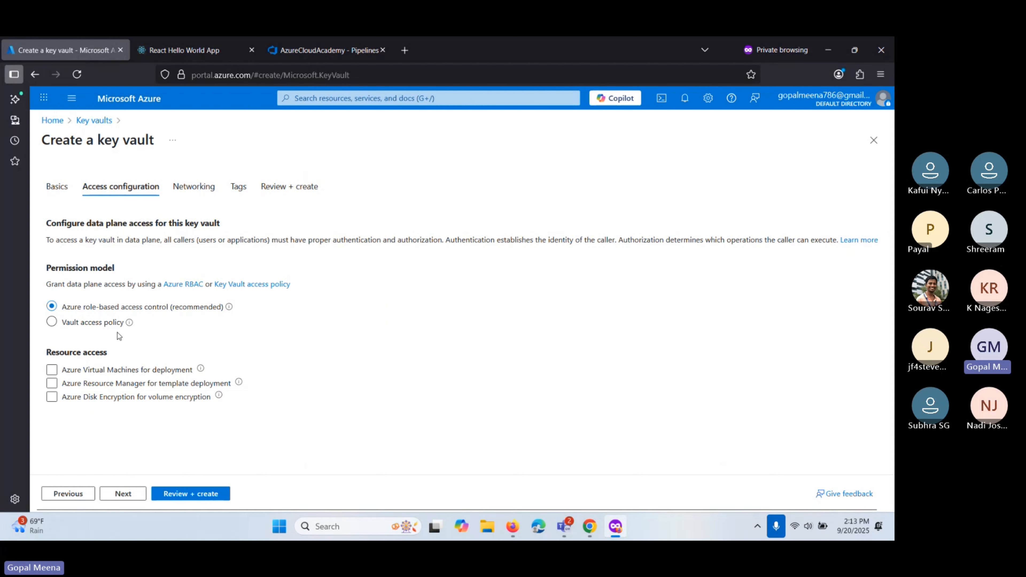
{"action": "left_click", "coordinate": [52, 321]}
{"action": "scroll", "coordinate": [53, 326], "scroll_direction": "down", "scroll_amount": 2}
{"action": "left_click", "coordinate": [52, 323]}
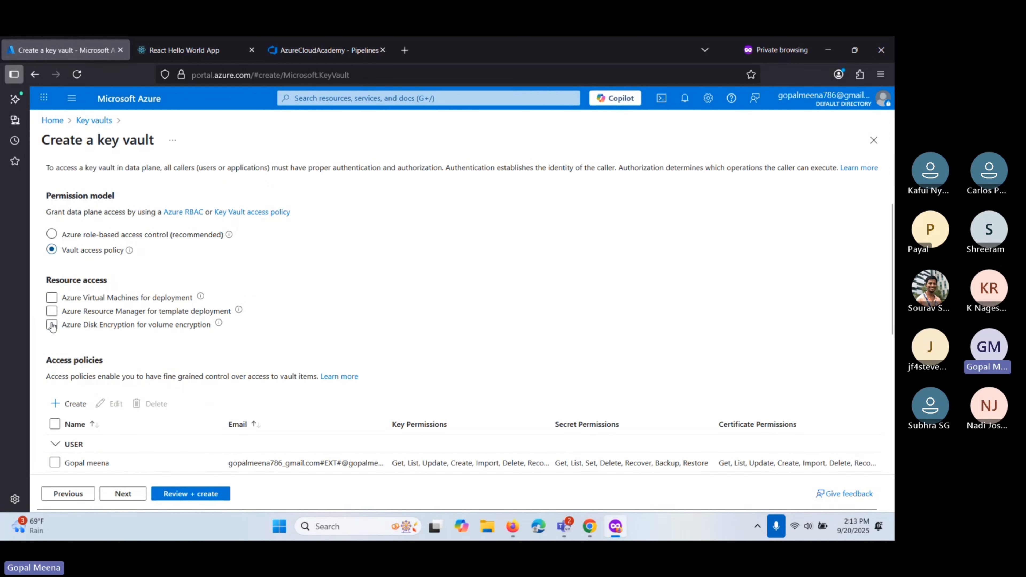
{"action": "scroll", "coordinate": [53, 326], "scroll_direction": "down", "scroll_amount": 1}
{"action": "left_click", "coordinate": [52, 183]}
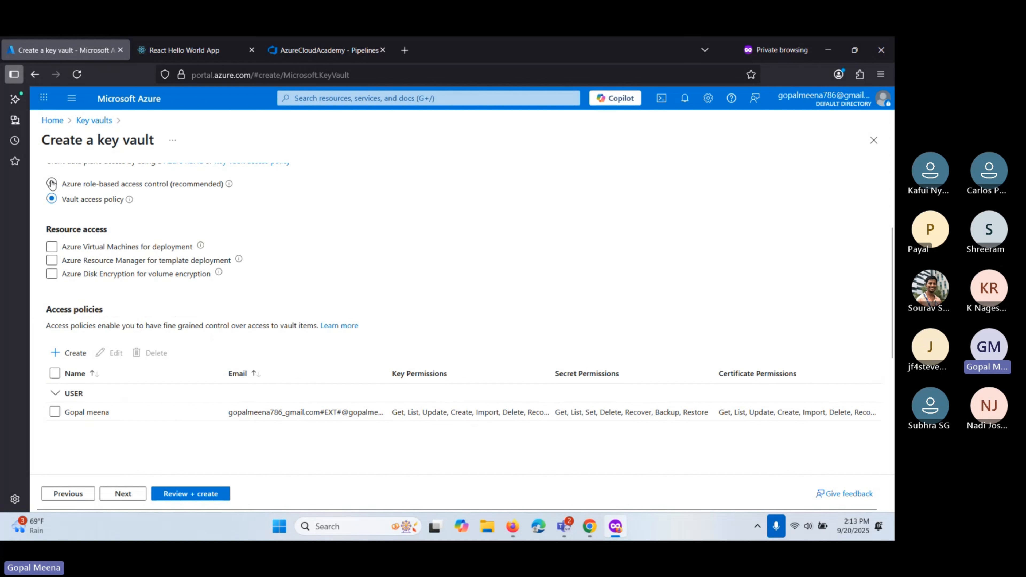
{"action": "left_click", "coordinate": [52, 322]}
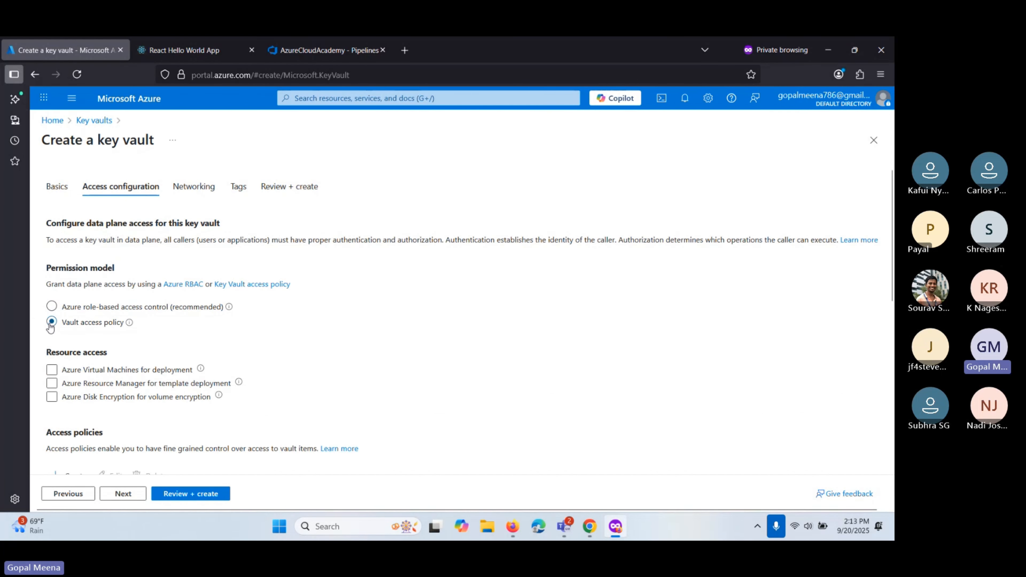
Step: Highlight the e-mail of the existing user under Access policies and open the form for creating a new access policy
{"action": "scroll", "coordinate": [52, 323], "scroll_direction": "down", "scroll_amount": 3}
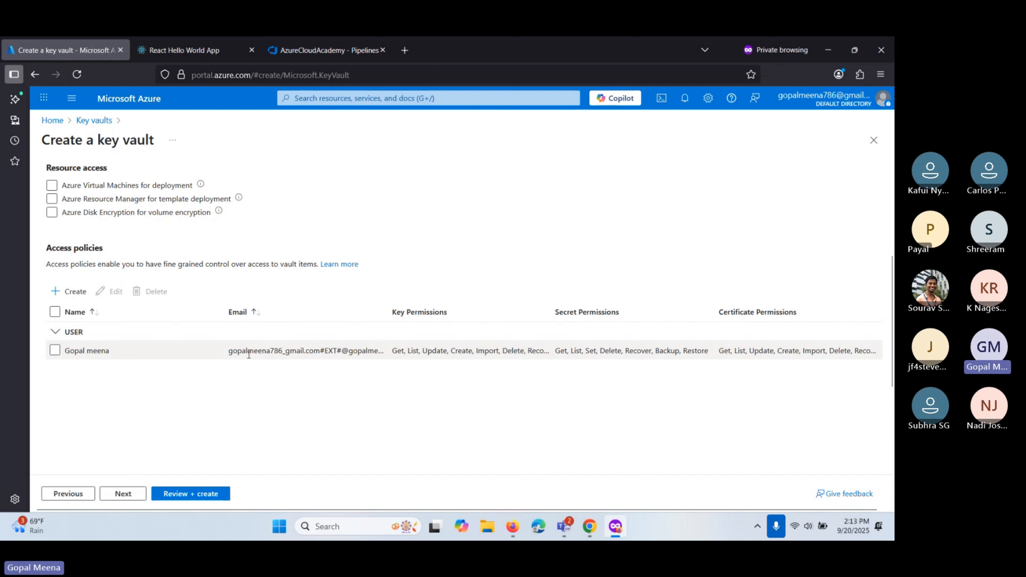
{"action": "left_click_drag", "start_coordinate": [225, 351], "coordinate": [368, 352]}
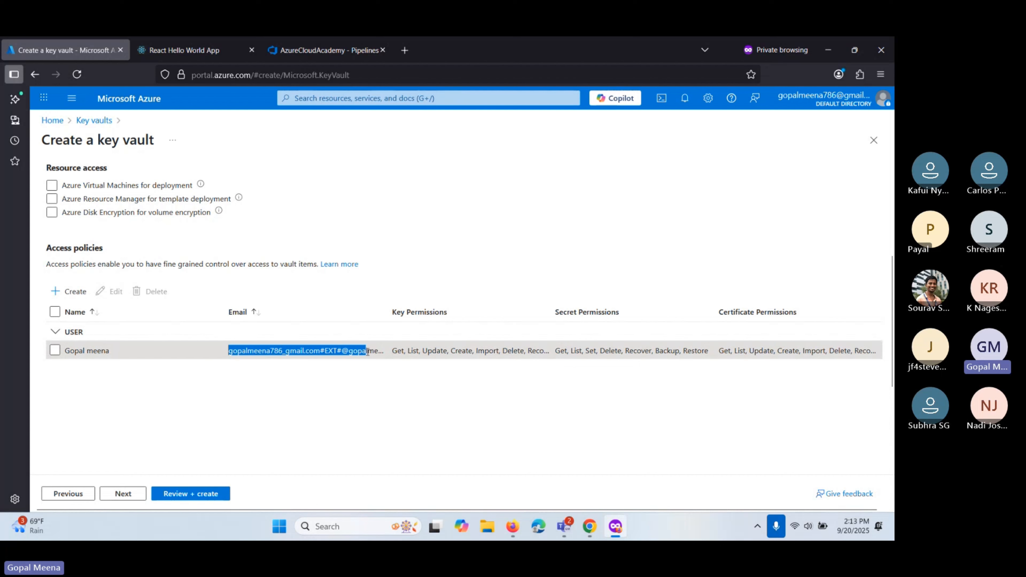
{"action": "left_click", "coordinate": [578, 391]}
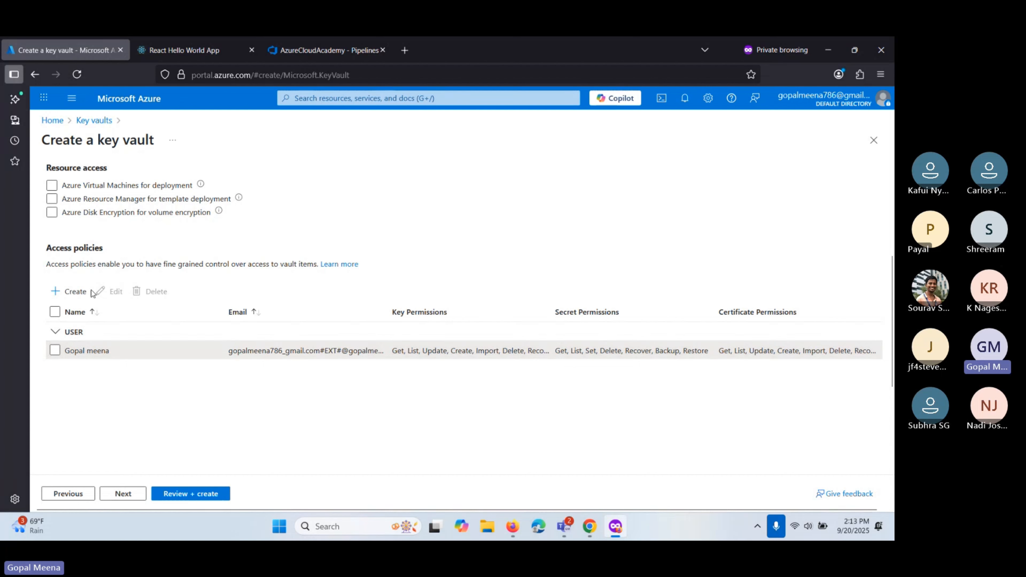
{"action": "left_click", "coordinate": [68, 292]}
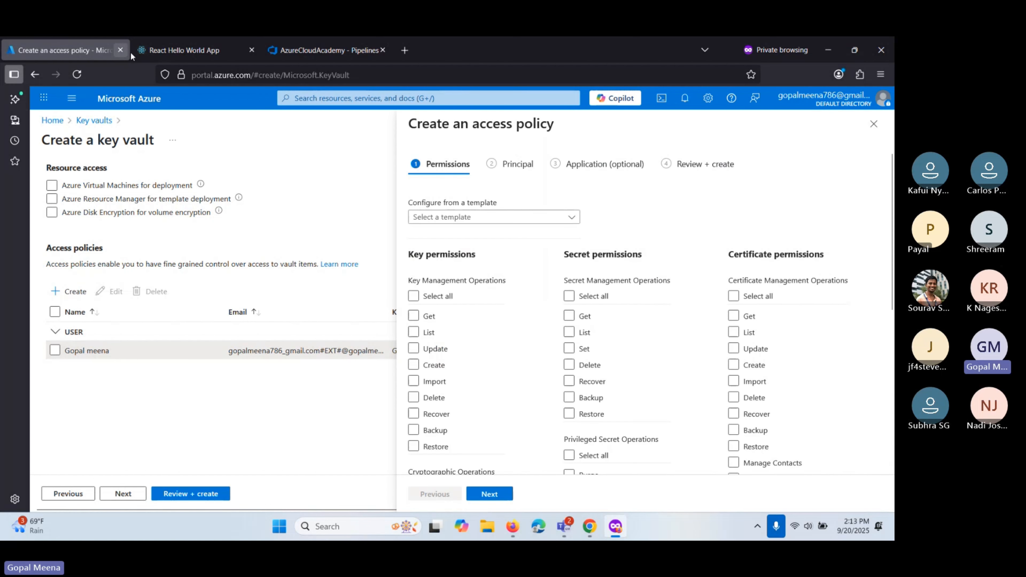
Step: Switch to Azure DevOps and open the Development service connection in the AzureCloudAcademy project settings
{"action": "left_click", "coordinate": [311, 53]}
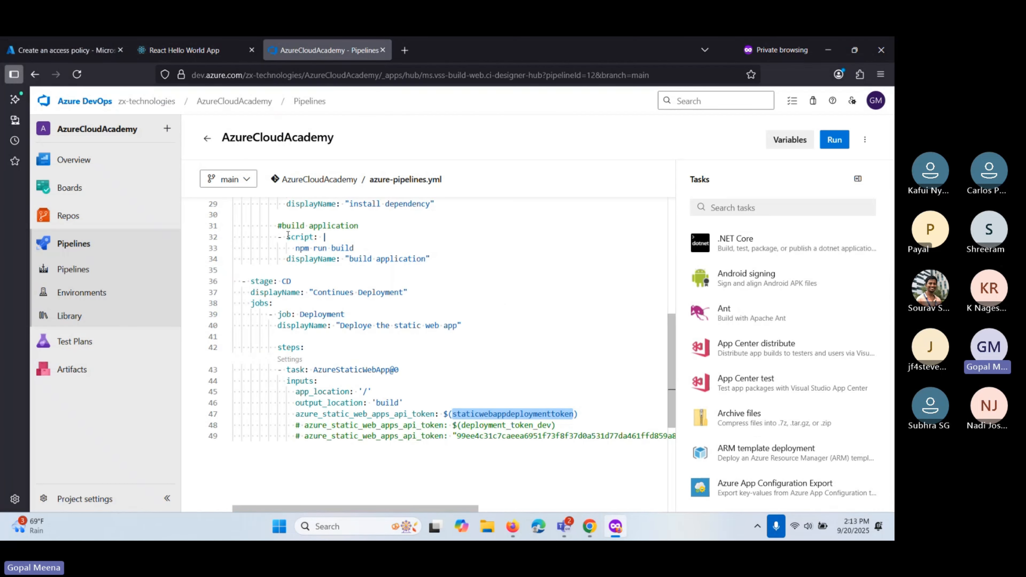
{"action": "scroll", "coordinate": [309, 249], "scroll_direction": "up", "scroll_amount": 4}
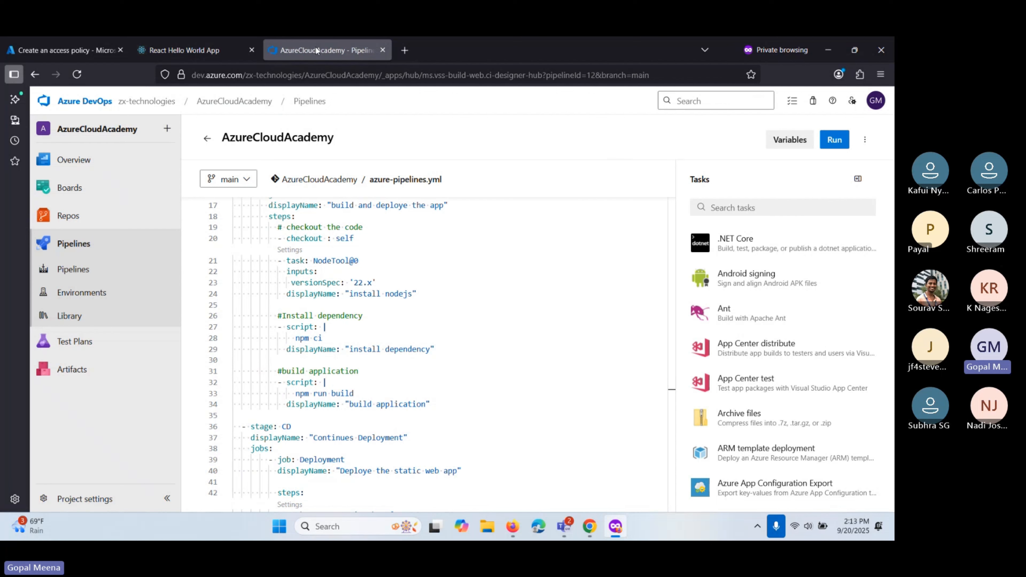
{"action": "mouse_move", "coordinate": [43, 51]}
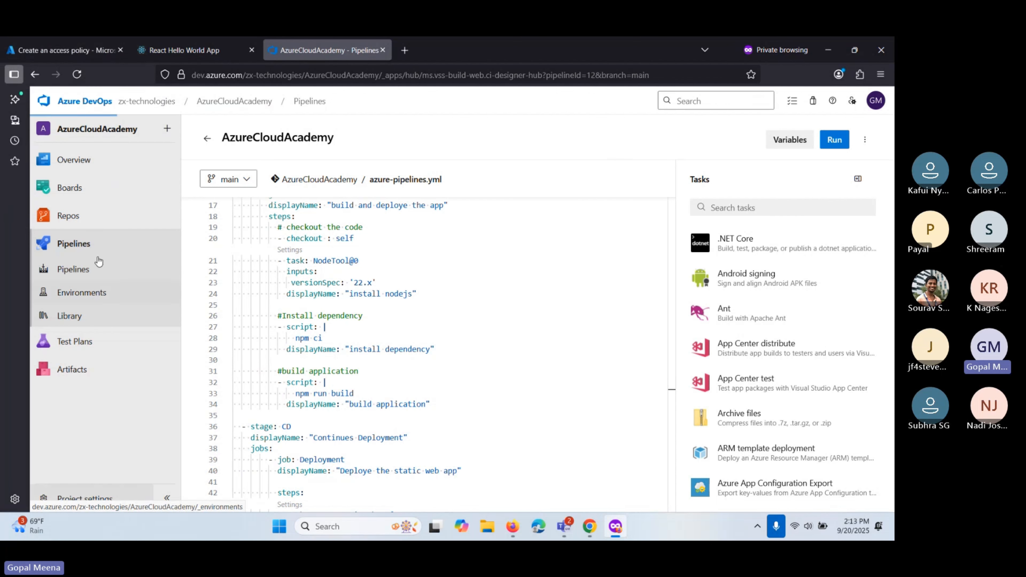
{"action": "left_click", "coordinate": [134, 106]}
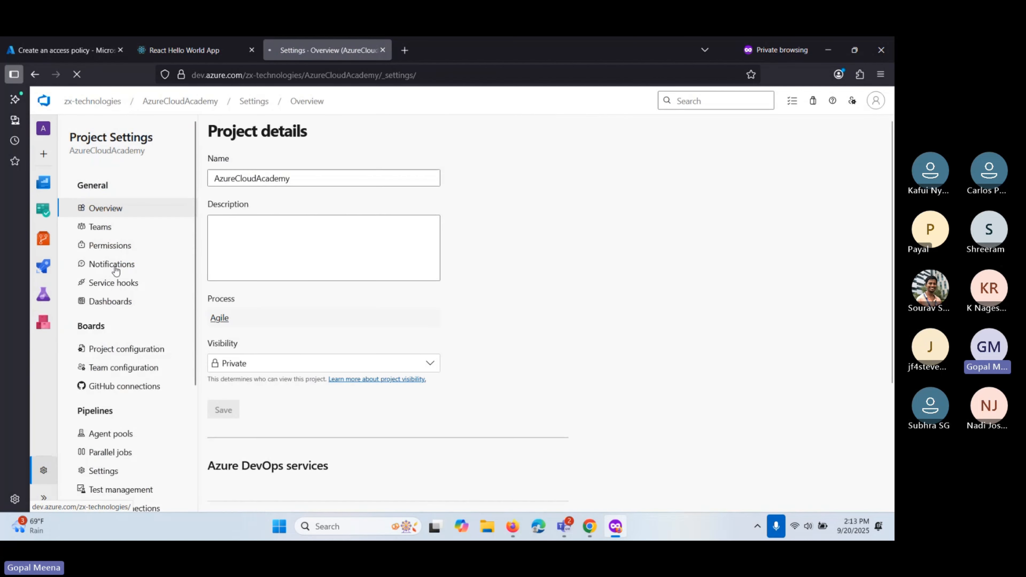
{"action": "scroll", "coordinate": [115, 308], "scroll_direction": "down", "scroll_amount": 4}
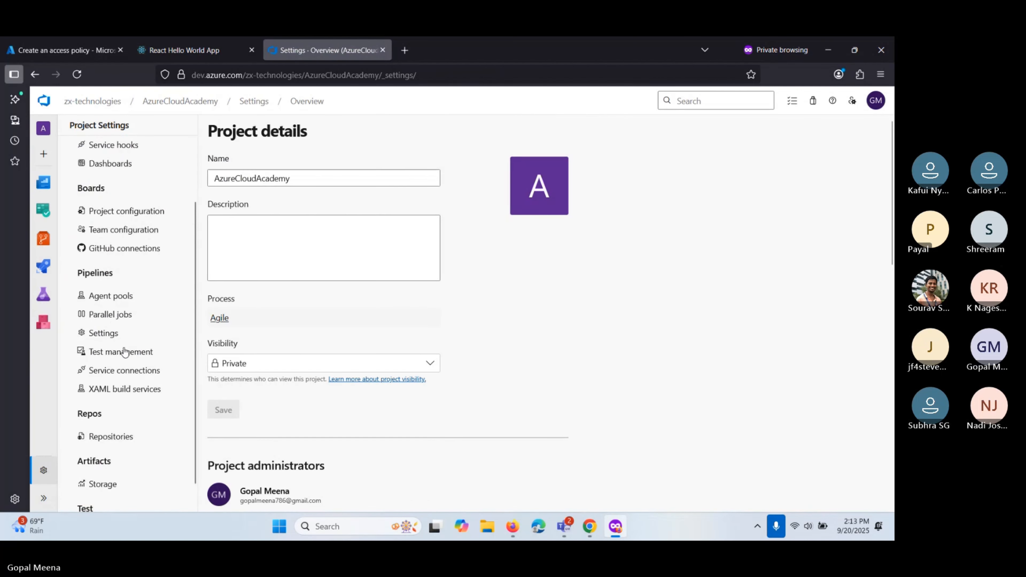
{"action": "scroll", "coordinate": [121, 328], "scroll_direction": "down", "scroll_amount": 1}
{"action": "left_click", "coordinate": [119, 343]}
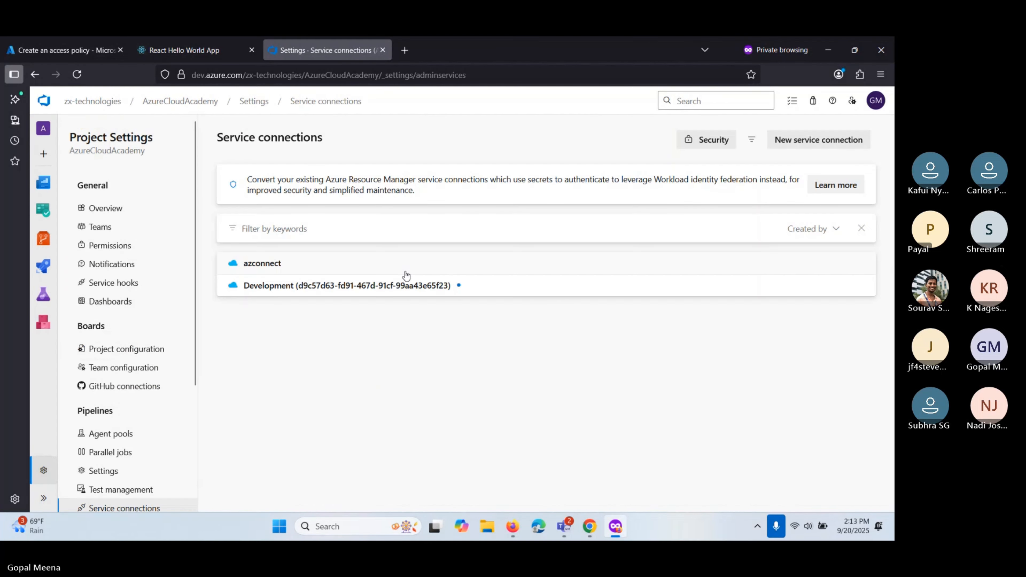
{"action": "left_click", "coordinate": [302, 285]}
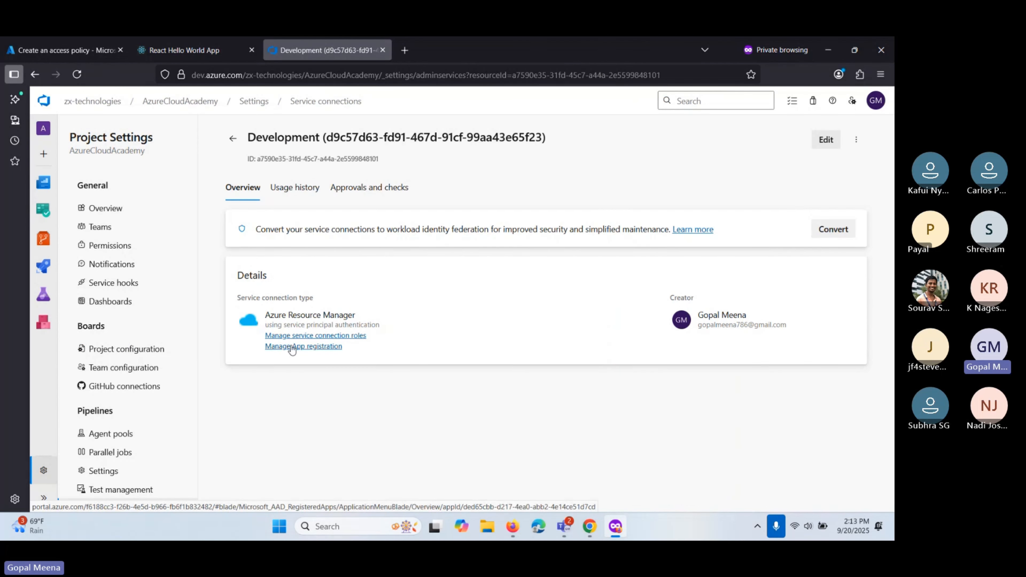
Step: Open the Development connection's app registration in Azure and copy its full display name from the page heading
{"action": "left_click", "coordinate": [292, 349]}
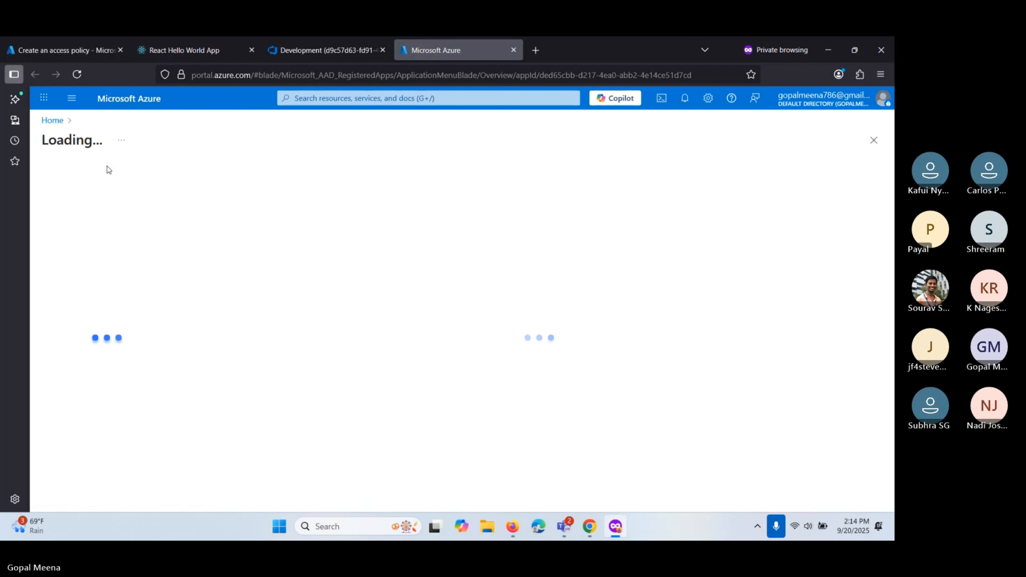
{"action": "left_click_drag", "start_coordinate": [83, 142], "coordinate": [77, 142]}
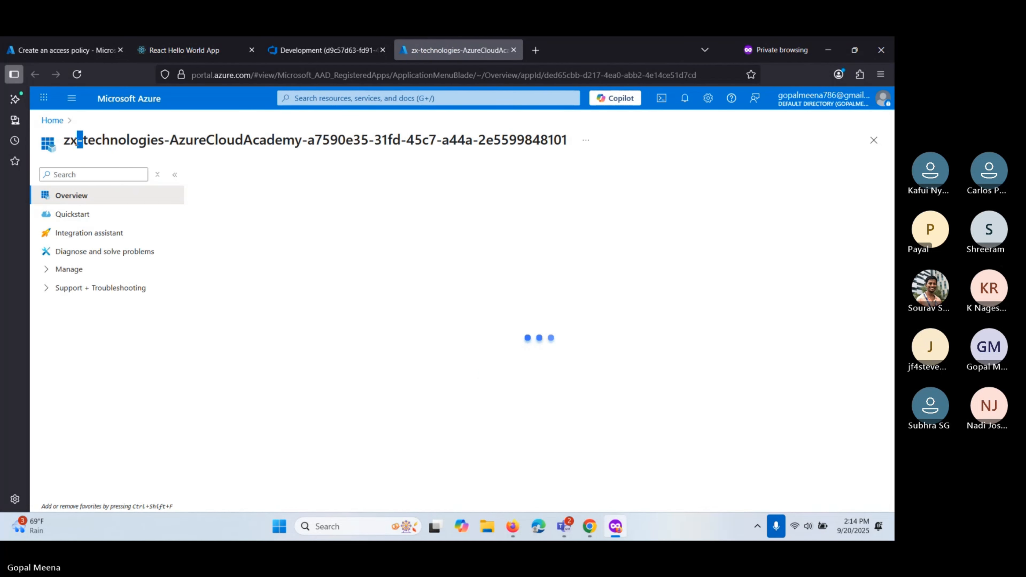
{"action": "triple_click", "coordinate": [78, 142]}
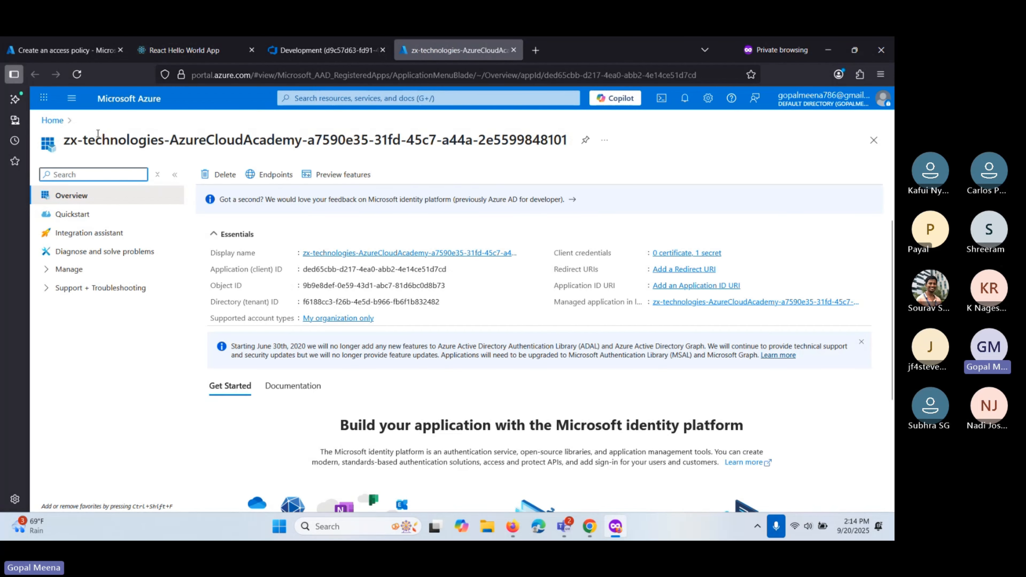
{"action": "triple_click", "coordinate": [122, 141]}
{"action": "key", "text": "ctrl+c"}
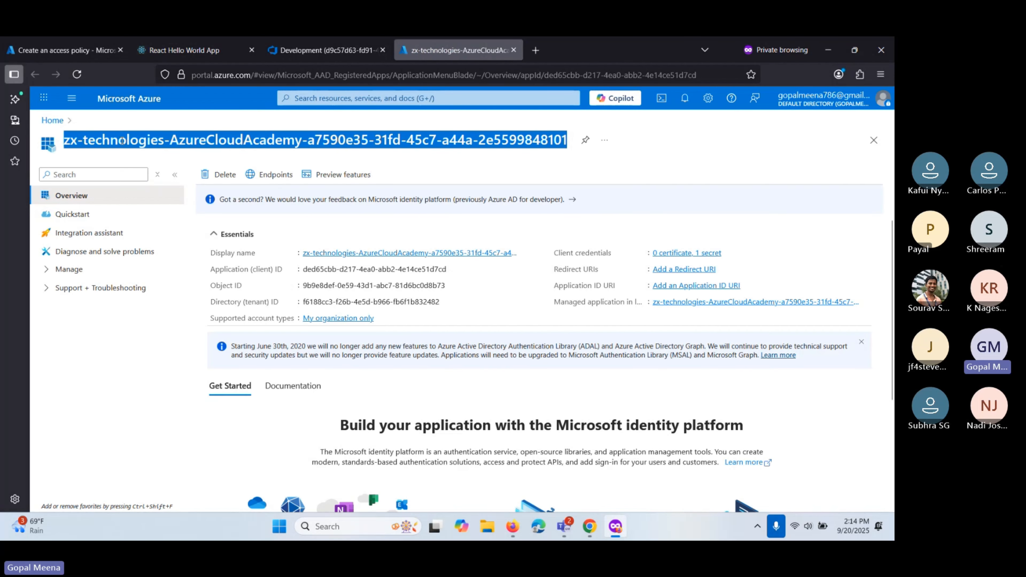
Step: Return to the key vault's access policy form and grant Get and List under key, secret, and certificate management operations
{"action": "left_click", "coordinate": [294, 54]}
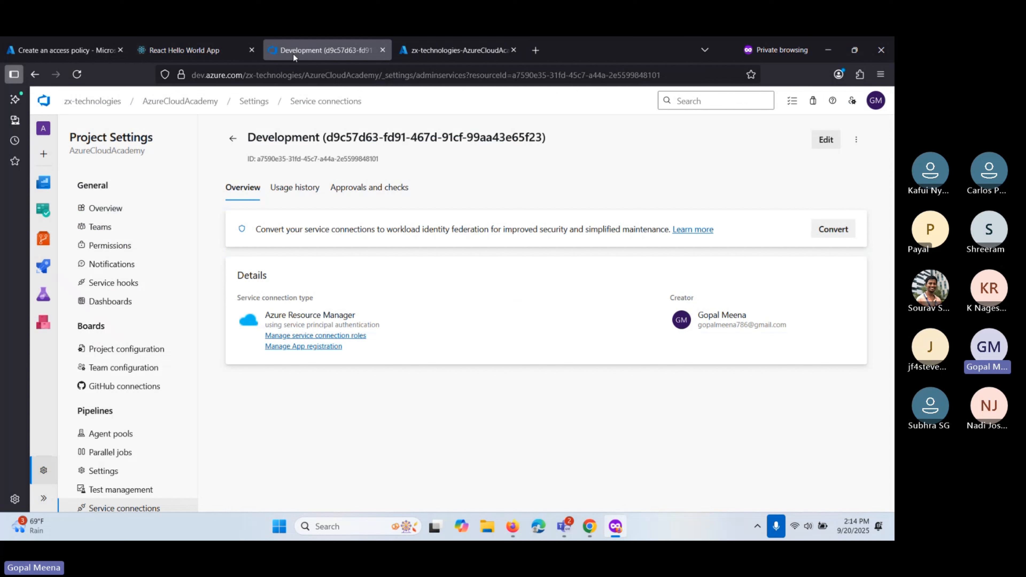
{"action": "left_click", "coordinate": [110, 55]}
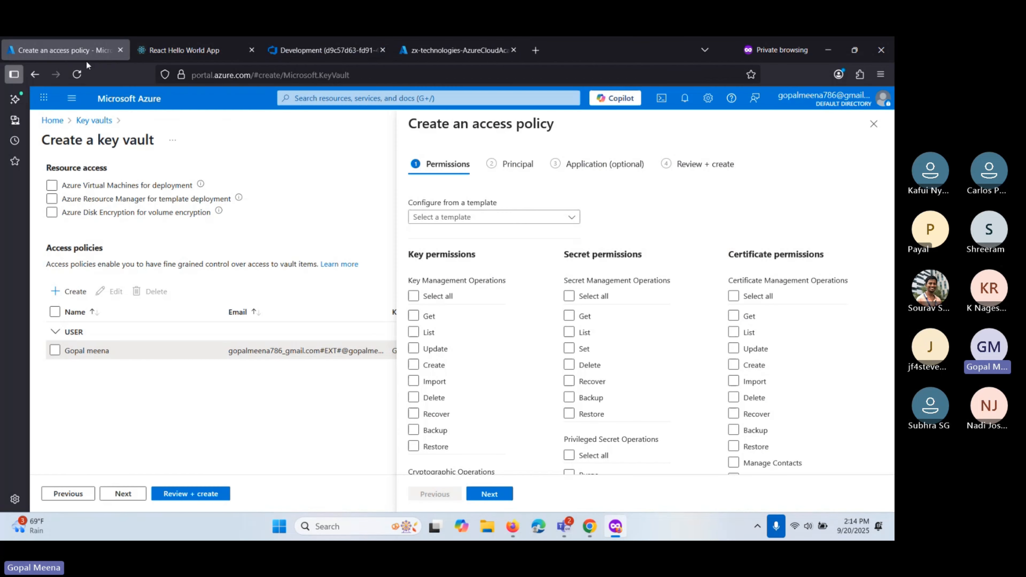
{"action": "left_click", "coordinate": [56, 293]}
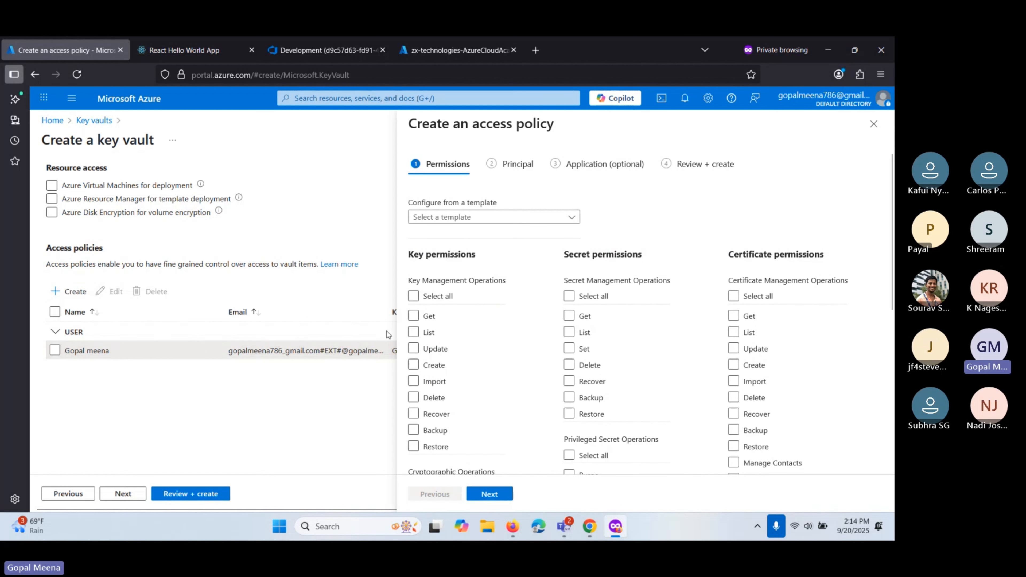
{"action": "left_click", "coordinate": [413, 317]}
{"action": "left_click", "coordinate": [412, 318]}
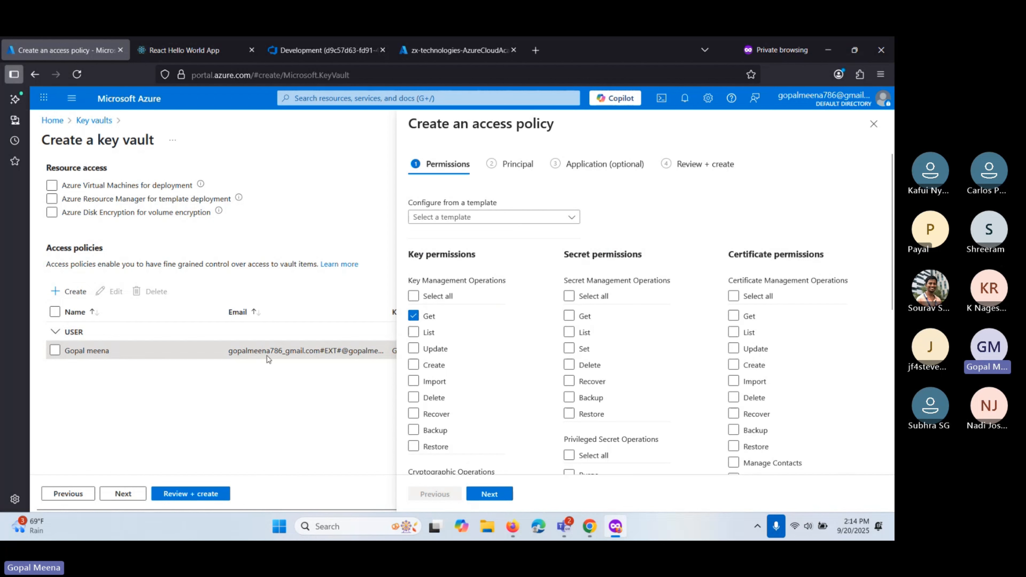
{"action": "left_click_drag", "start_coordinate": [109, 351], "coordinate": [97, 351]}
{"action": "left_click", "coordinate": [414, 332]}
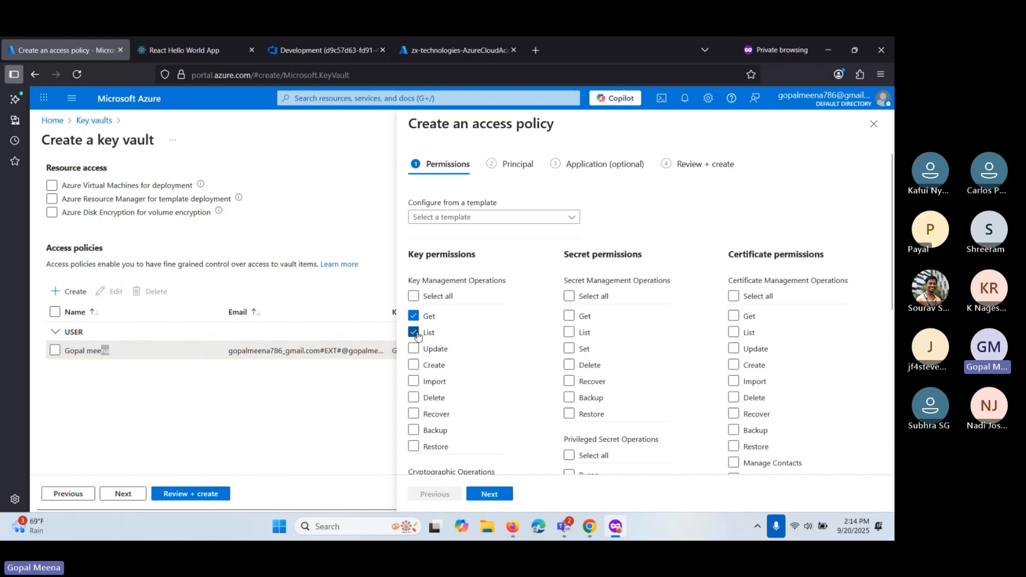
{"action": "left_click", "coordinate": [570, 316]}
{"action": "left_click", "coordinate": [569, 332]}
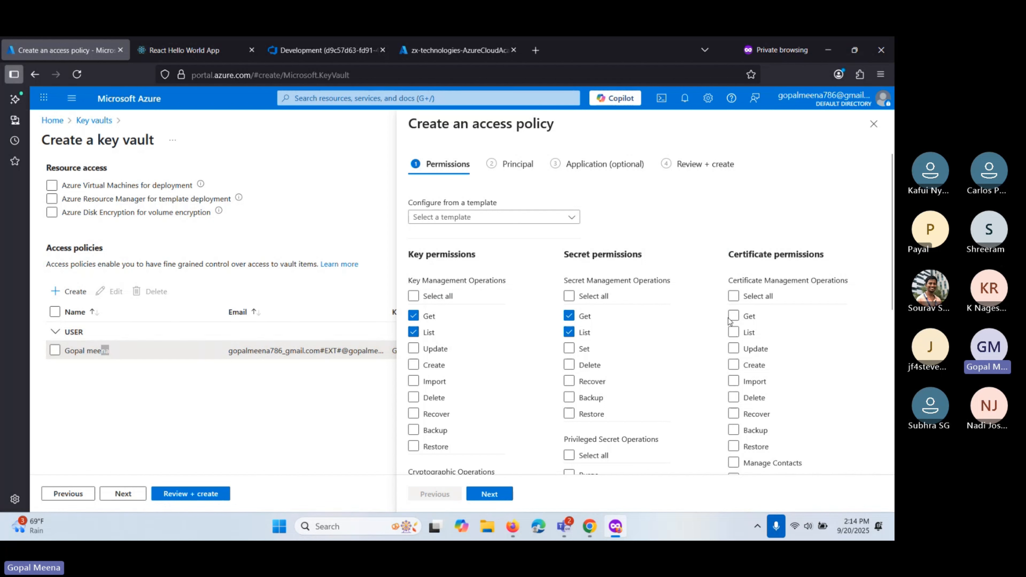
{"action": "left_click", "coordinate": [734, 317]}
{"action": "left_click", "coordinate": [733, 332]}
{"action": "scroll", "coordinate": [598, 351], "scroll_direction": "down", "scroll_amount": 2}
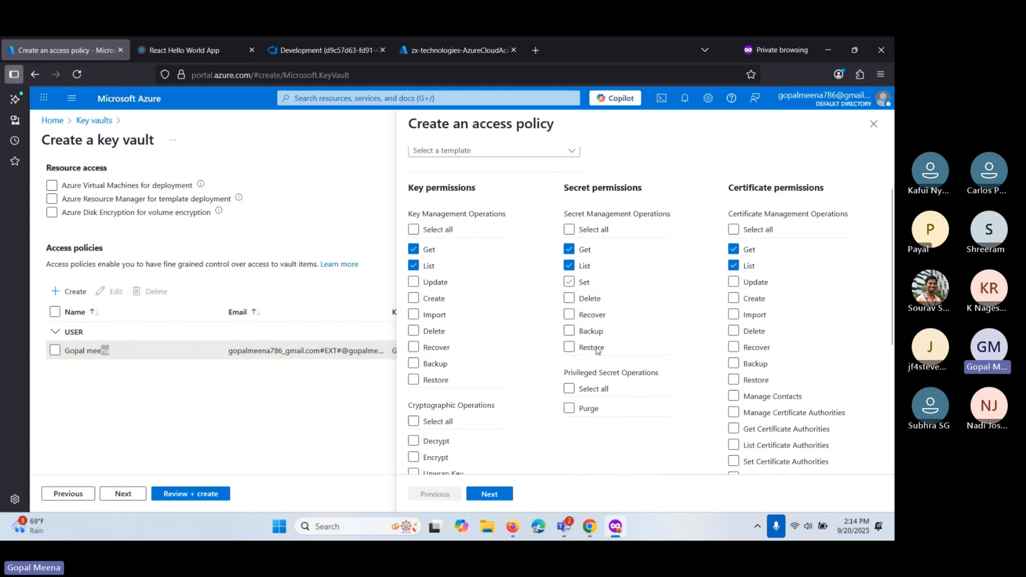
{"action": "scroll", "coordinate": [597, 350], "scroll_direction": "down", "scroll_amount": 2}
{"action": "scroll", "coordinate": [424, 373], "scroll_direction": "down", "scroll_amount": 2}
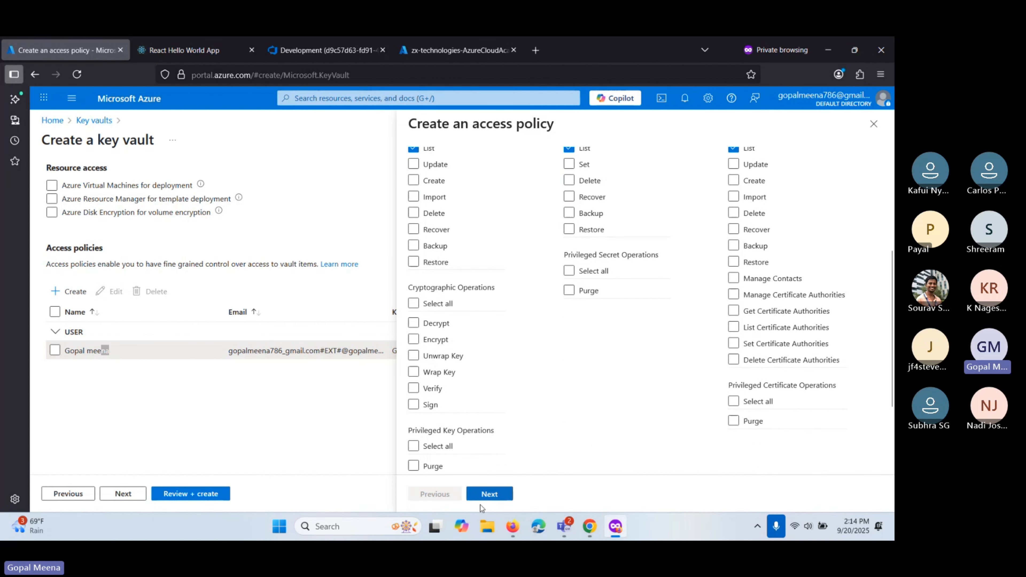
{"action": "scroll", "coordinate": [515, 422], "scroll_direction": "down", "scroll_amount": 2}
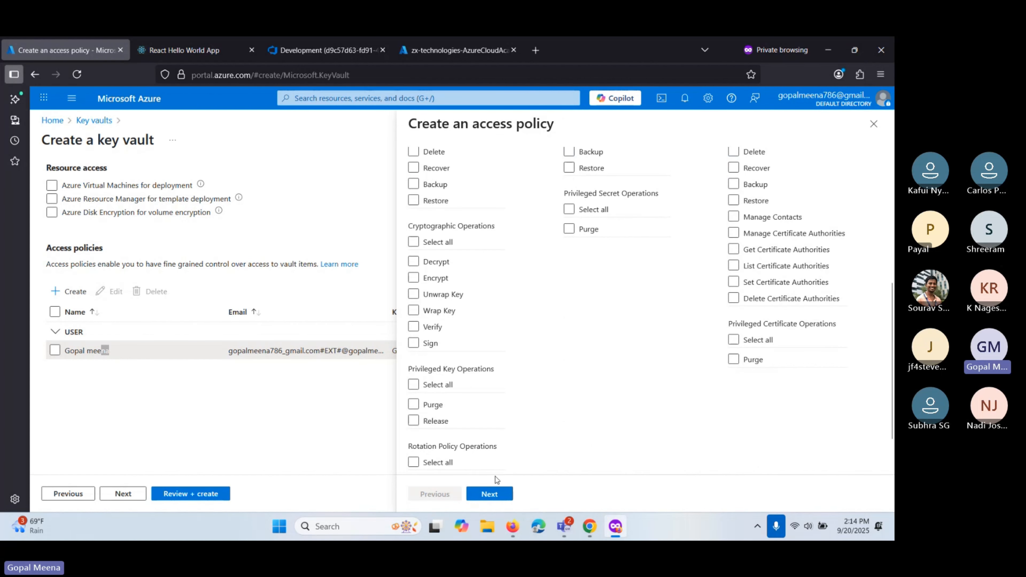
Step: Search the principals with the copied app registration name and assign the zx-technologies-AzureCloudAcademy application as the policy's principal
{"action": "left_click", "coordinate": [490, 496]}
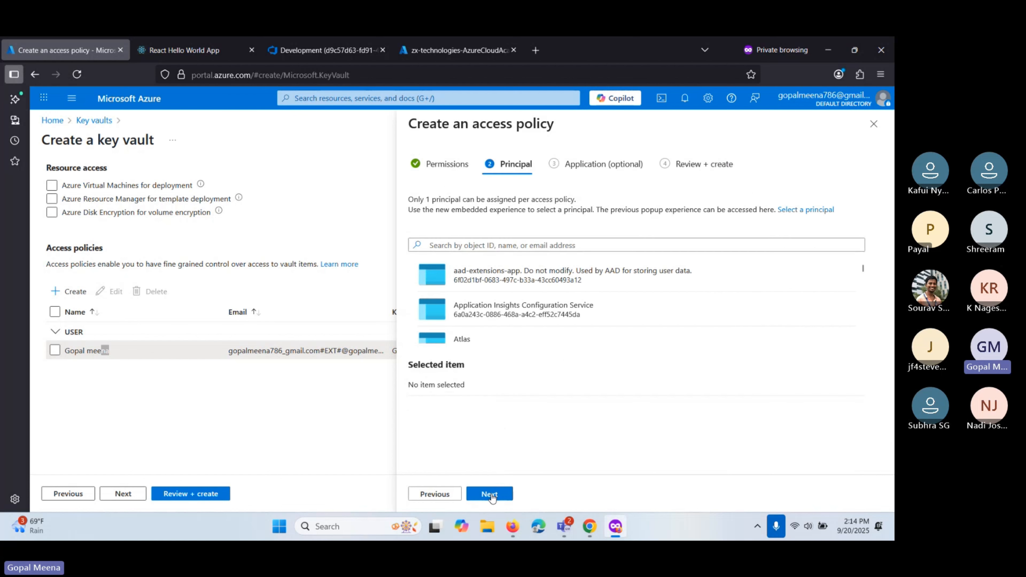
{"action": "left_click", "coordinate": [478, 243]}
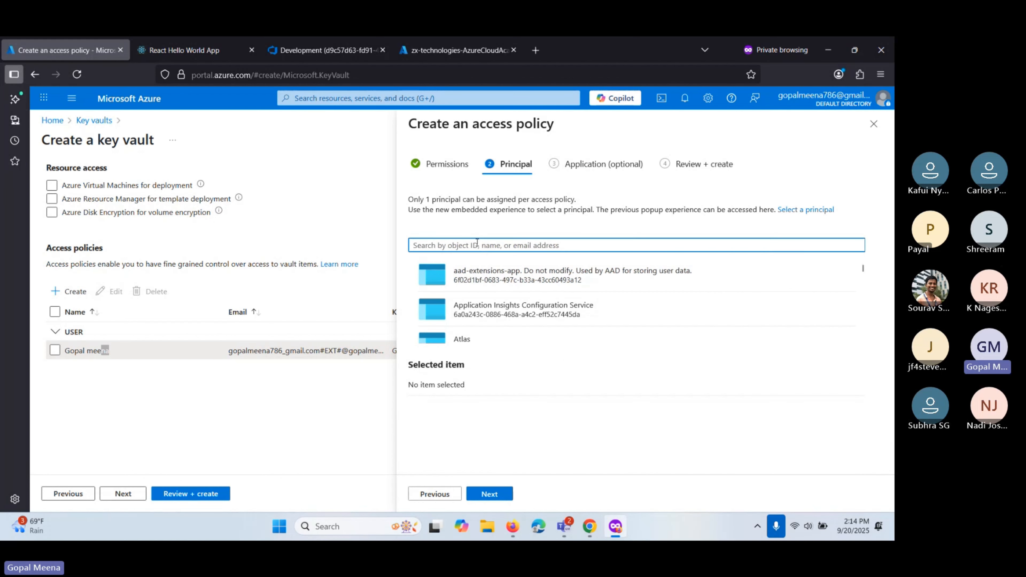
{"action": "key", "text": "ctrl+v"}
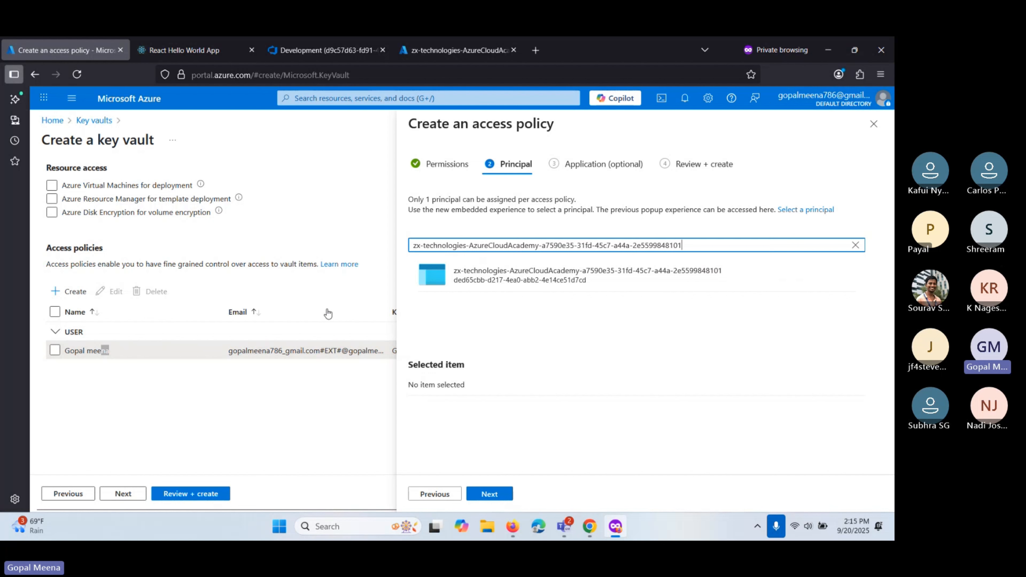
{"action": "left_click", "coordinate": [490, 277]}
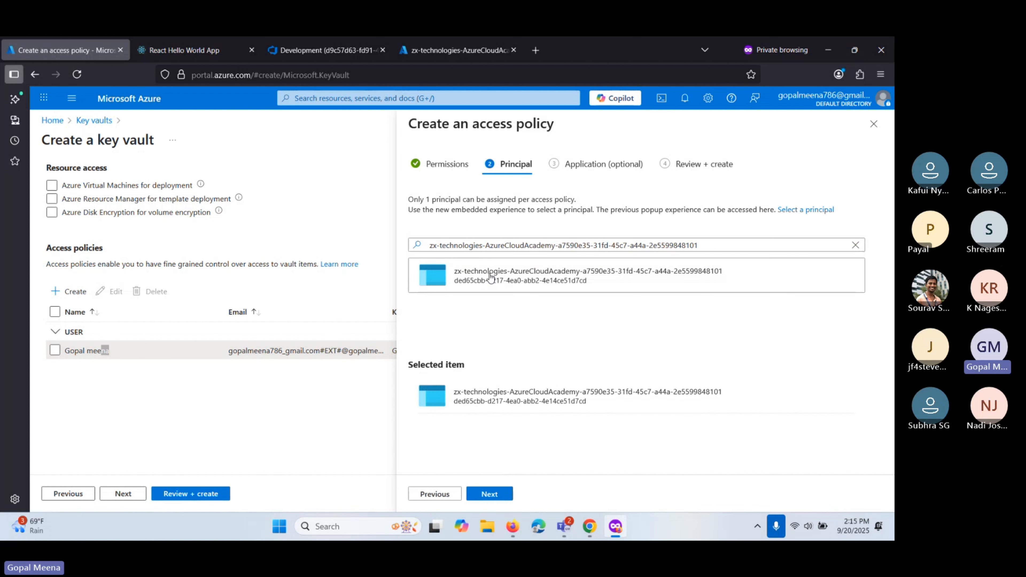
{"action": "left_click", "coordinate": [490, 494]}
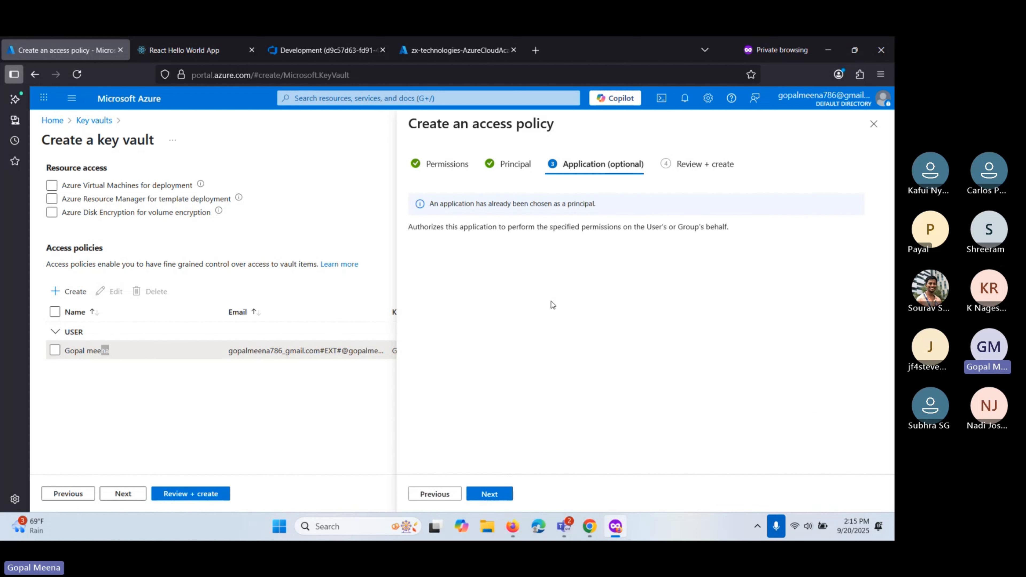
Step: Skip the optional application setting, review the policy summary, and create the access policy
{"action": "left_click", "coordinate": [491, 495]}
{"action": "scroll", "coordinate": [514, 353], "scroll_direction": "down", "scroll_amount": 1}
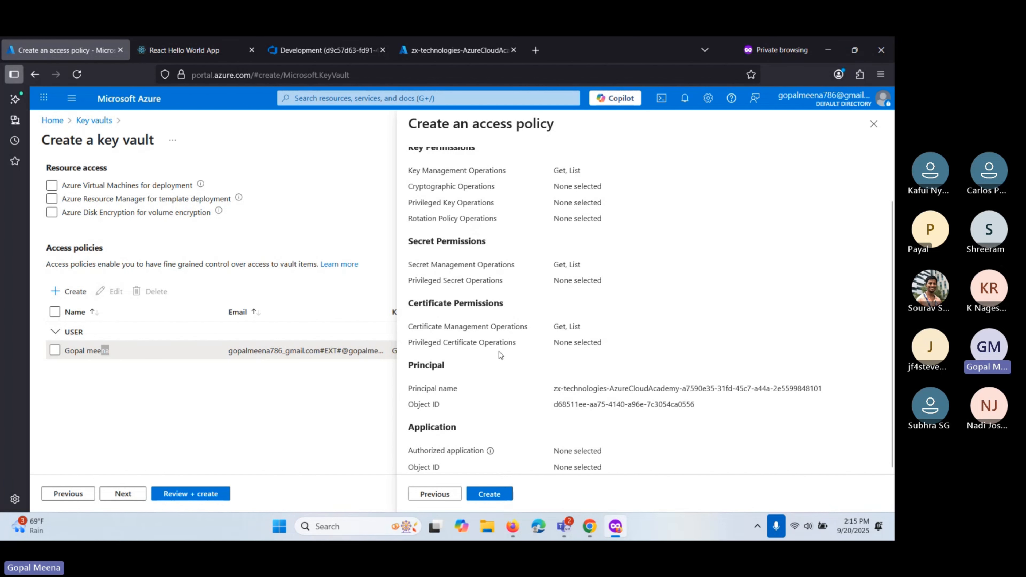
{"action": "left_click", "coordinate": [489, 494]}
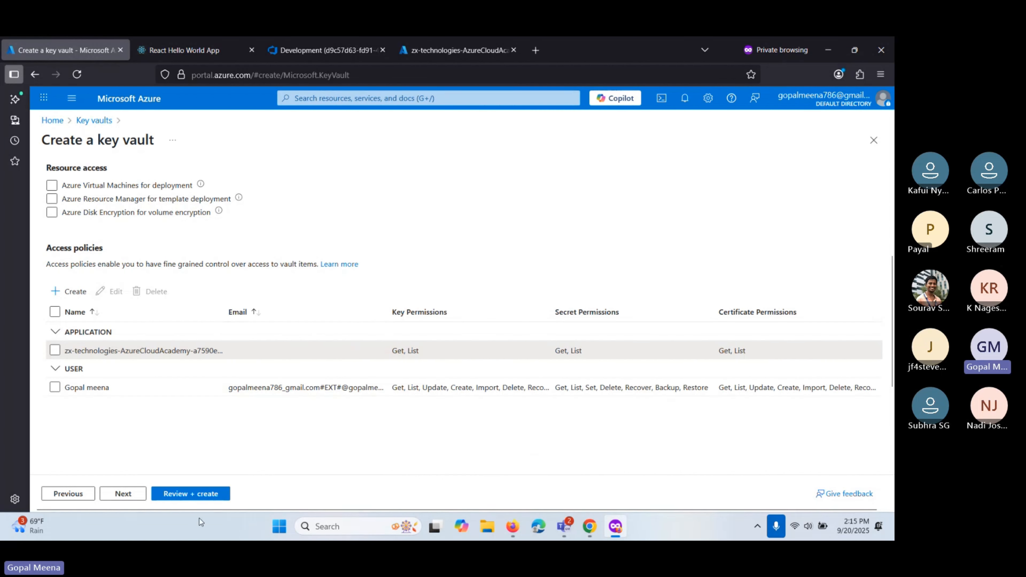
Step: Review the azcloudacademykv configuration summary and create the key vault
{"action": "left_click", "coordinate": [191, 494]}
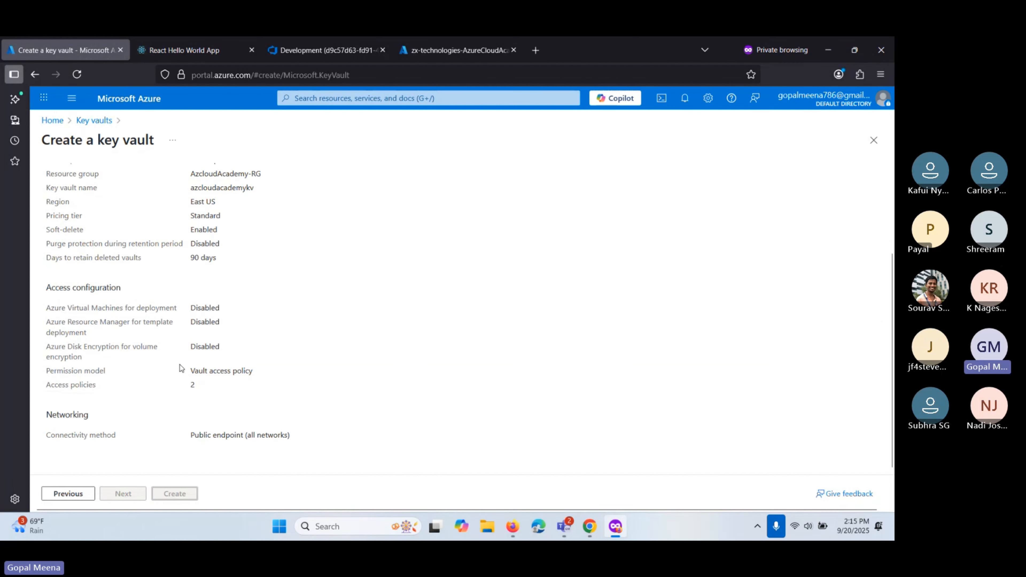
{"action": "scroll", "coordinate": [179, 365], "scroll_direction": "up", "scroll_amount": 3}
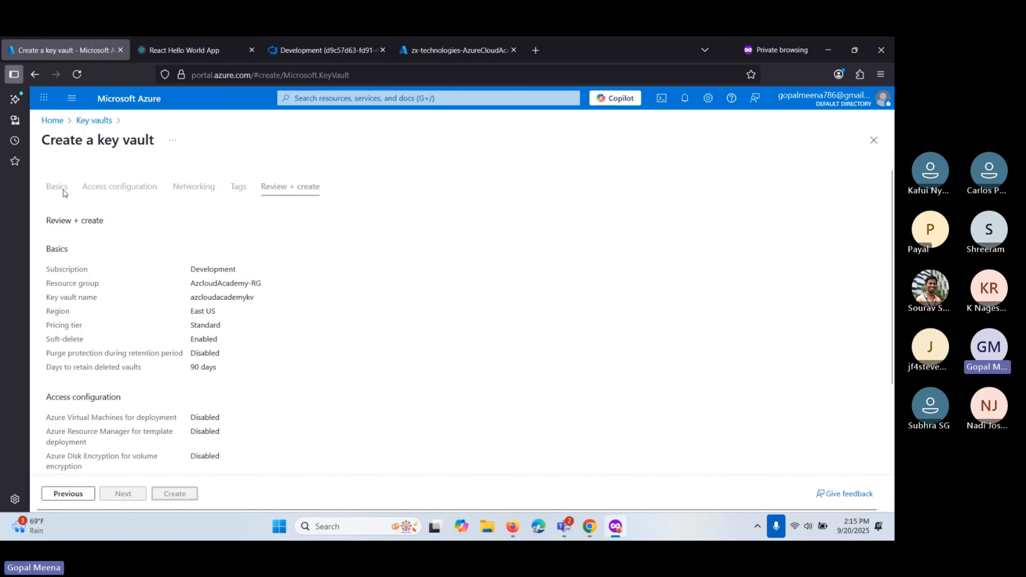
{"action": "scroll", "coordinate": [81, 263], "scroll_direction": "down", "scroll_amount": 3}
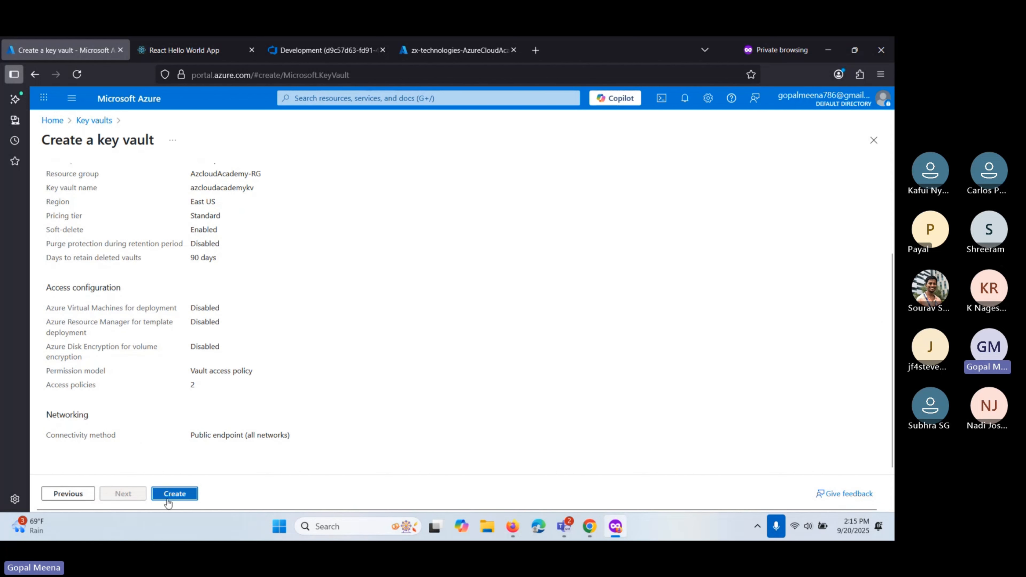
{"action": "left_click", "coordinate": [175, 494]}
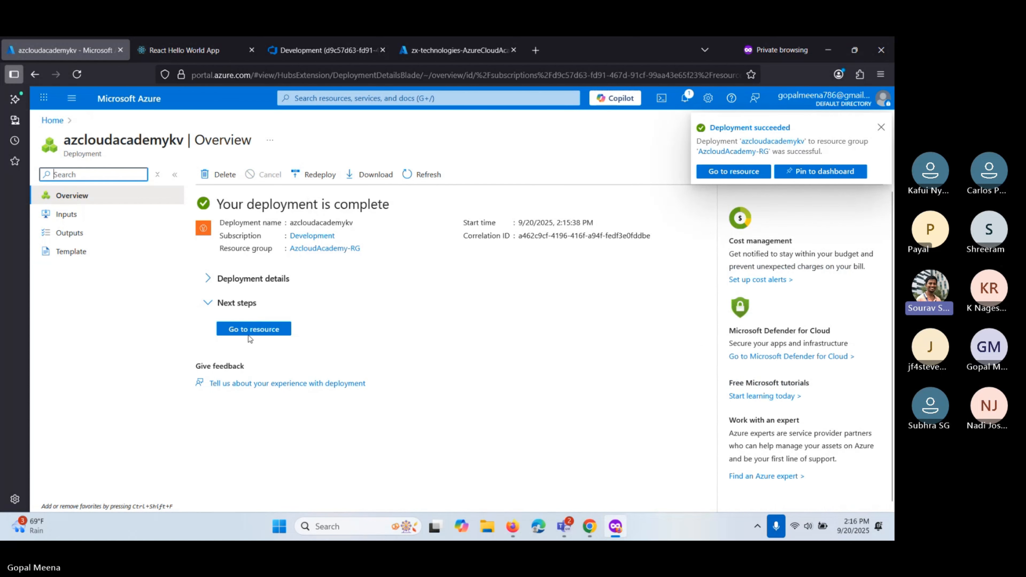
Step: Go to the deployed azcloudacademykv resource, dismiss the deployment notification, and open the vault's Secrets page
{"action": "left_click", "coordinate": [244, 330]}
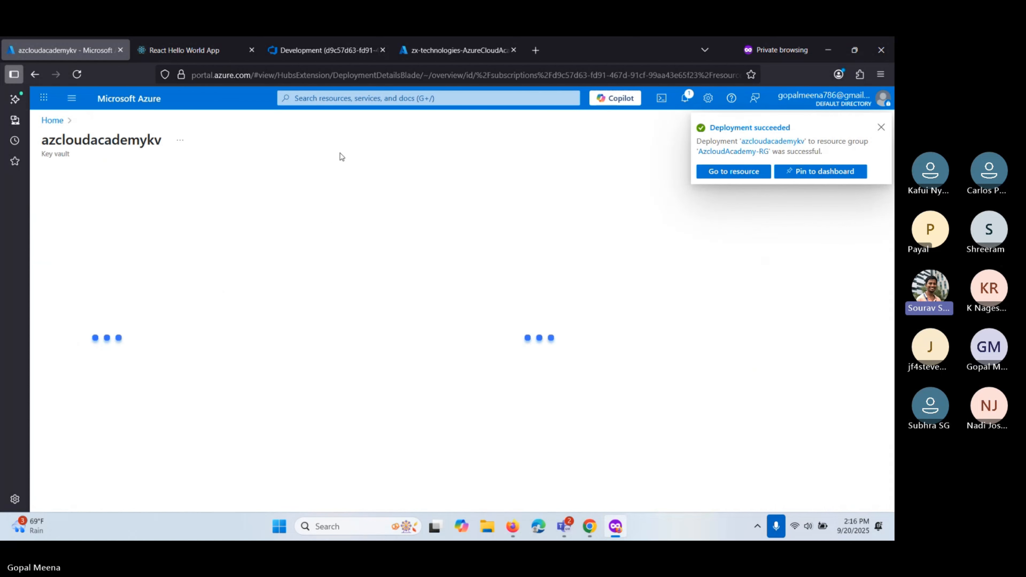
{"action": "left_click", "coordinate": [881, 129]}
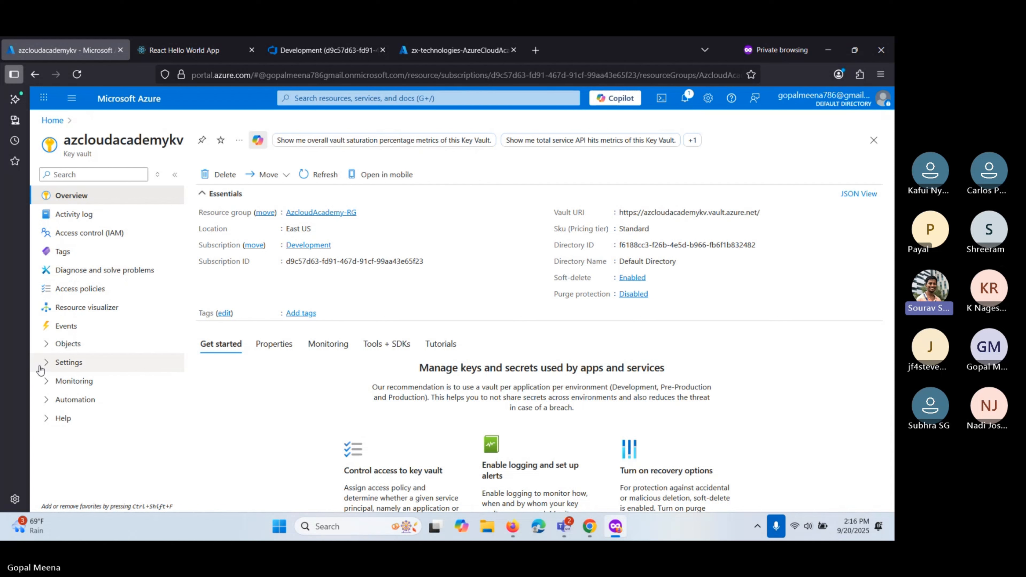
{"action": "left_click", "coordinate": [48, 344]}
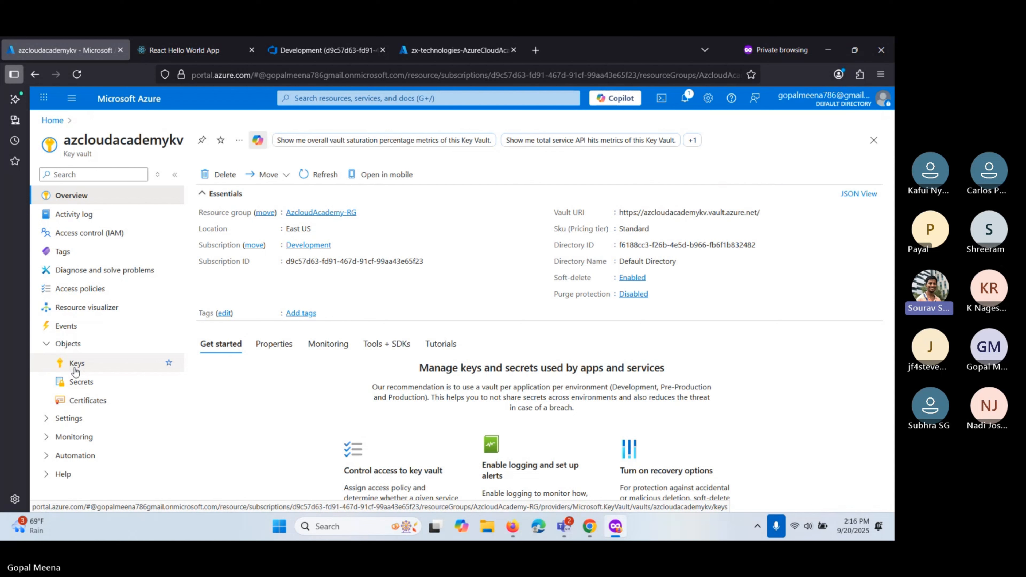
{"action": "left_click", "coordinate": [82, 386]}
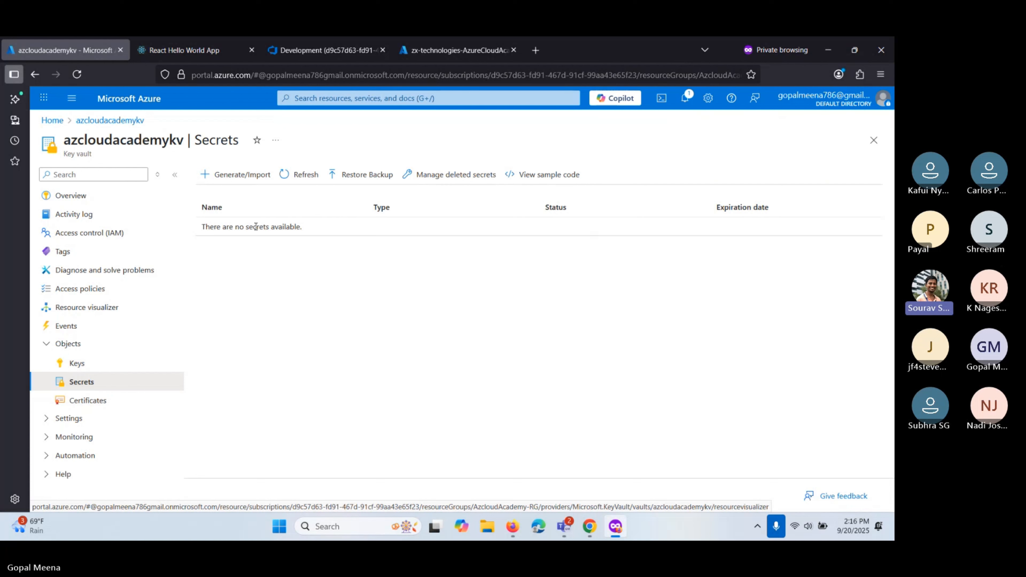
{"action": "left_click", "coordinate": [248, 177]}
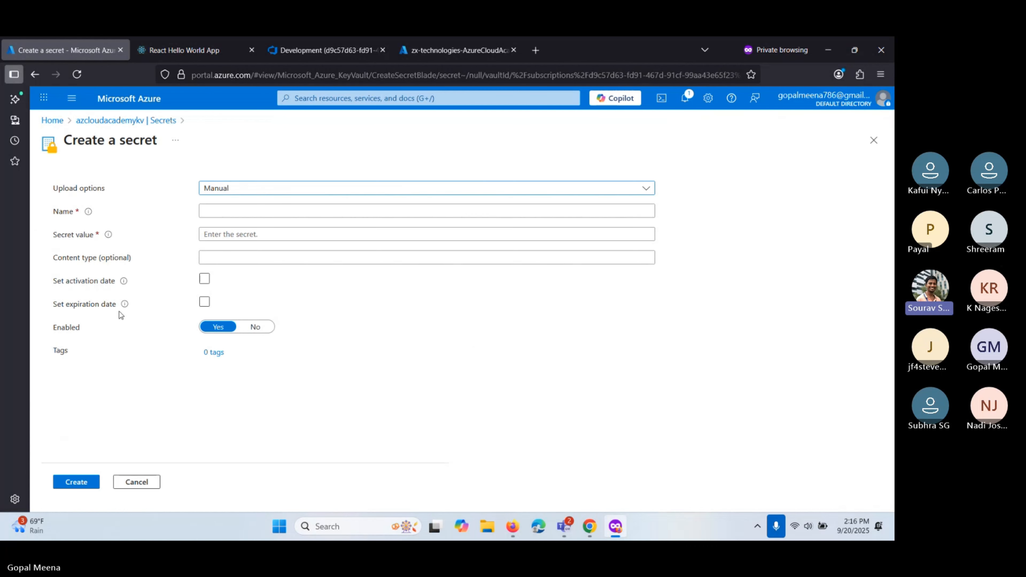
{"action": "left_click", "coordinate": [136, 482]}
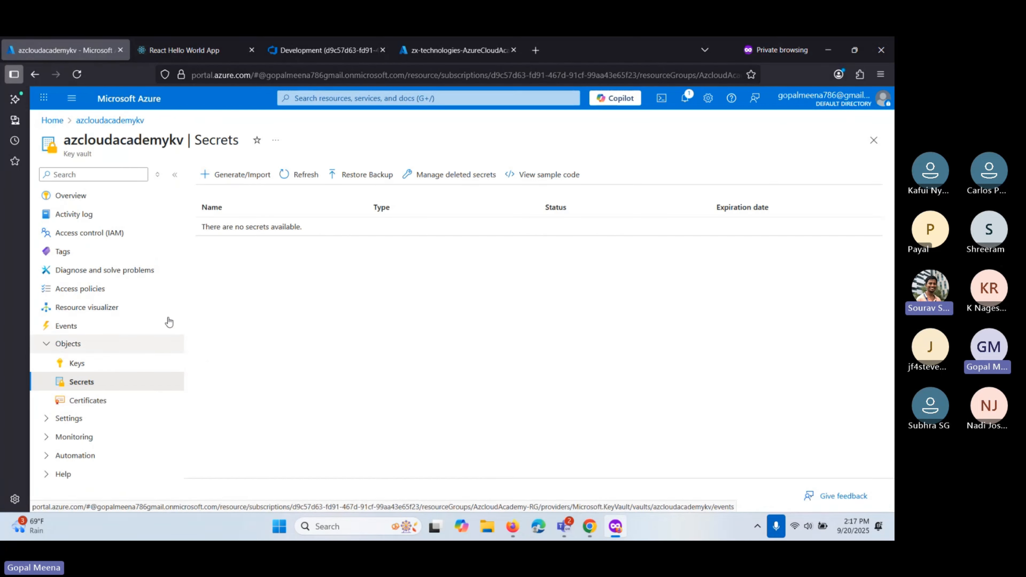
{"action": "left_click", "coordinate": [89, 202]}
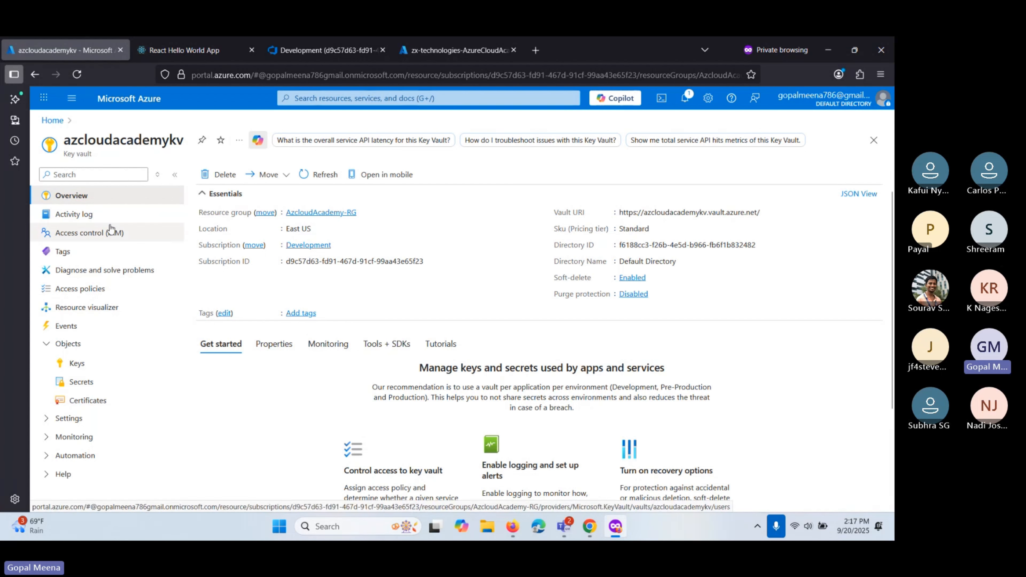
{"action": "double_click", "coordinate": [102, 138]}
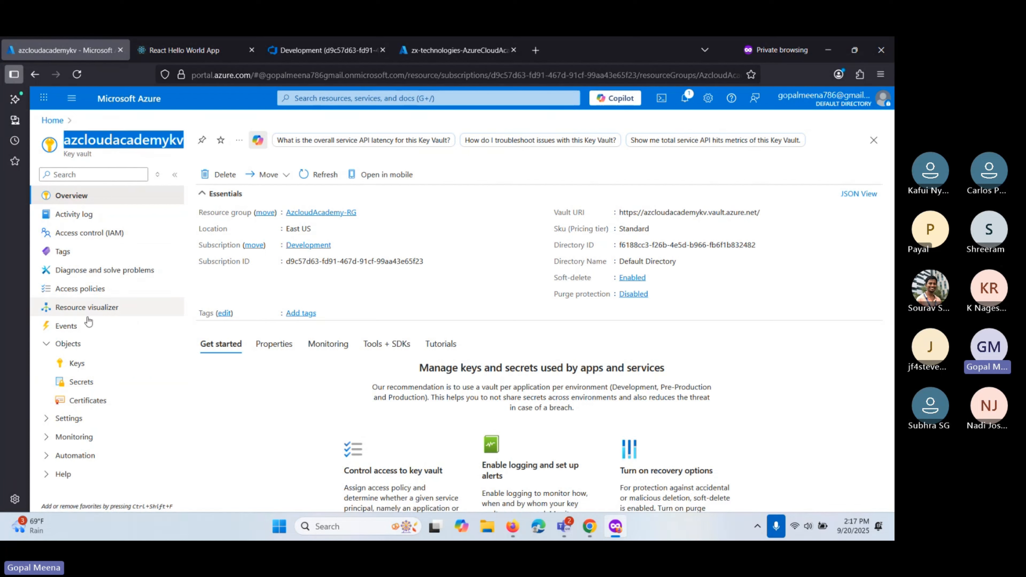
Step: Start a new manual secret in the azcloudacademykv vault and duplicate the portal tab
{"action": "left_click", "coordinate": [83, 385]}
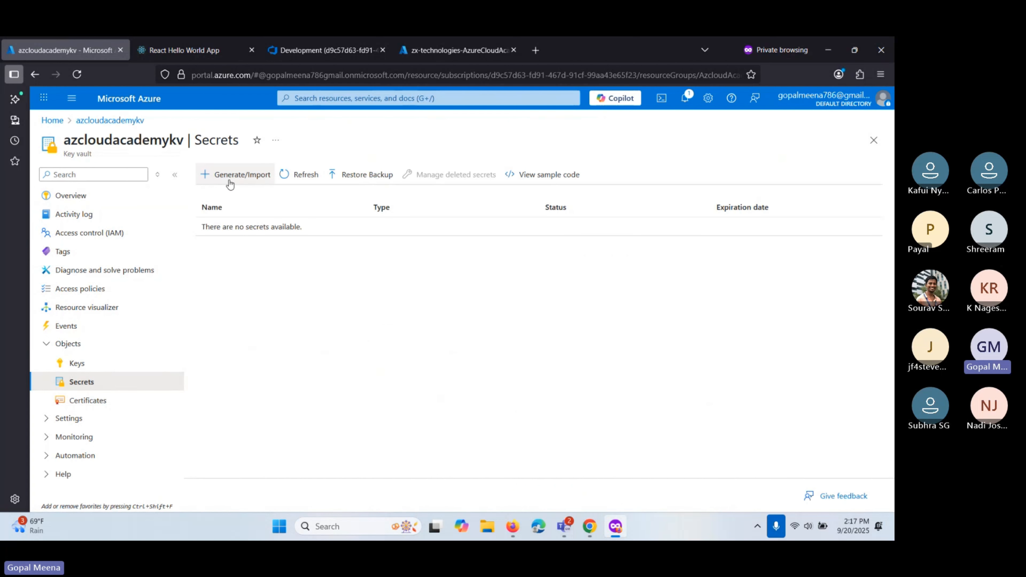
{"action": "left_click", "coordinate": [220, 175]}
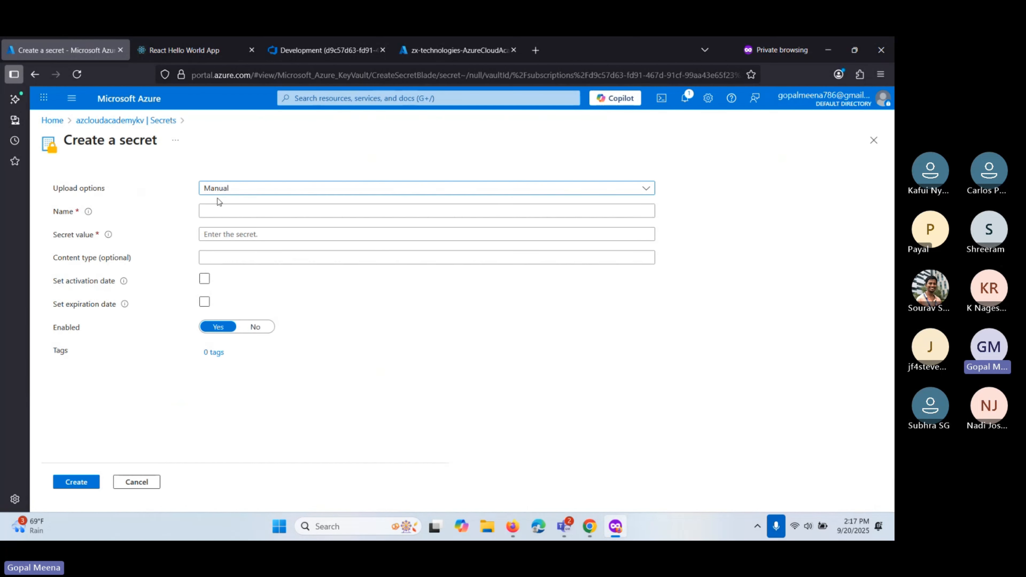
{"action": "left_click", "coordinate": [228, 213]}
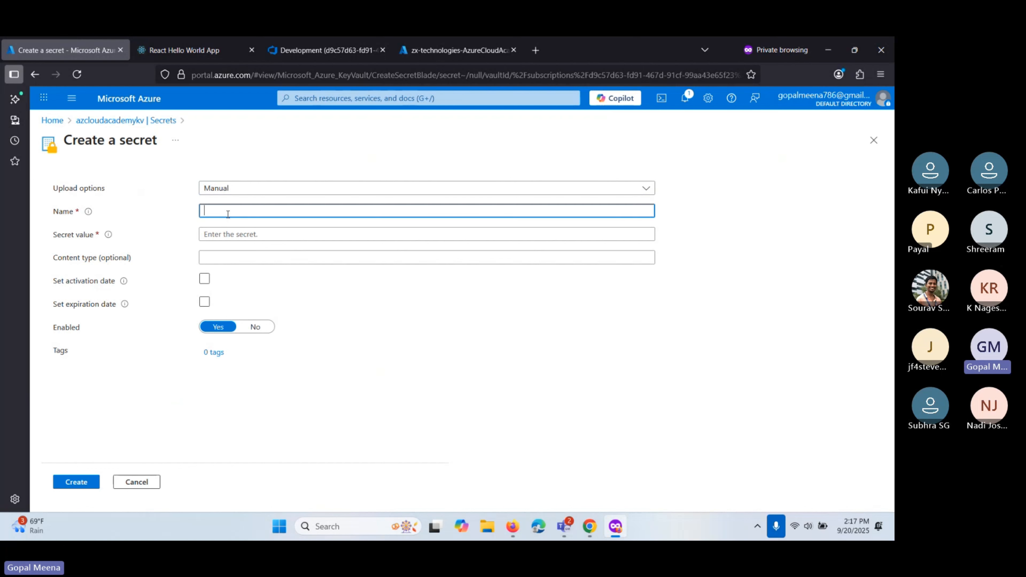
{"action": "right_click", "coordinate": [86, 52]}
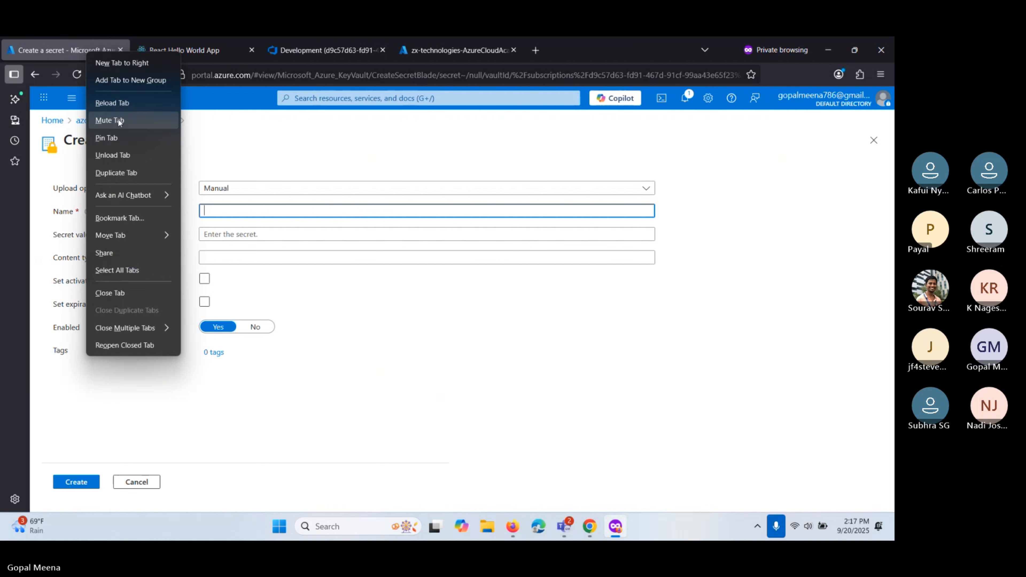
{"action": "left_click", "coordinate": [121, 172]}
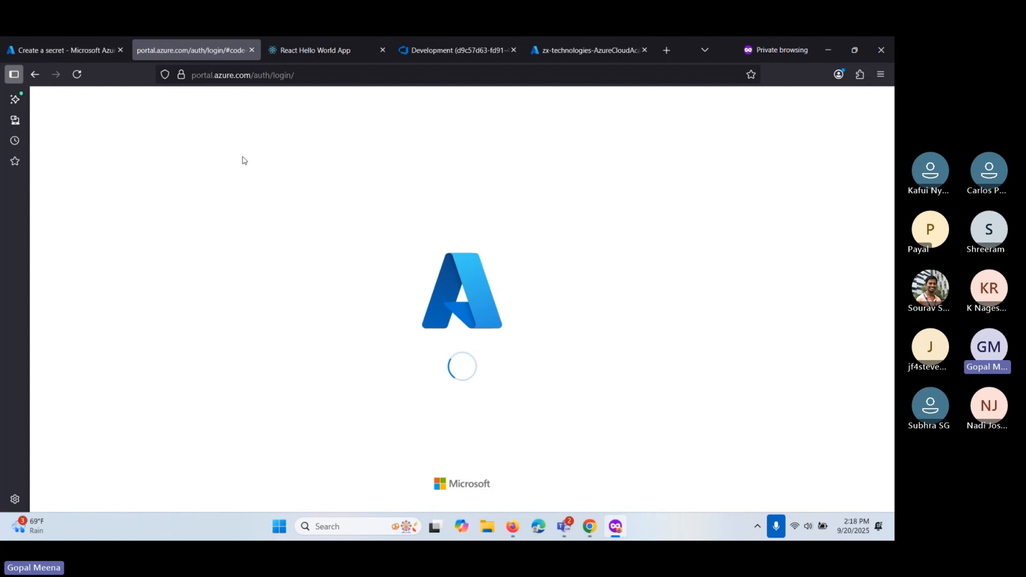
Step: Switch to Azure DevOps and open the AzureCloudAcademy pipeline's YAML file for editing
{"action": "left_click", "coordinate": [441, 57]}
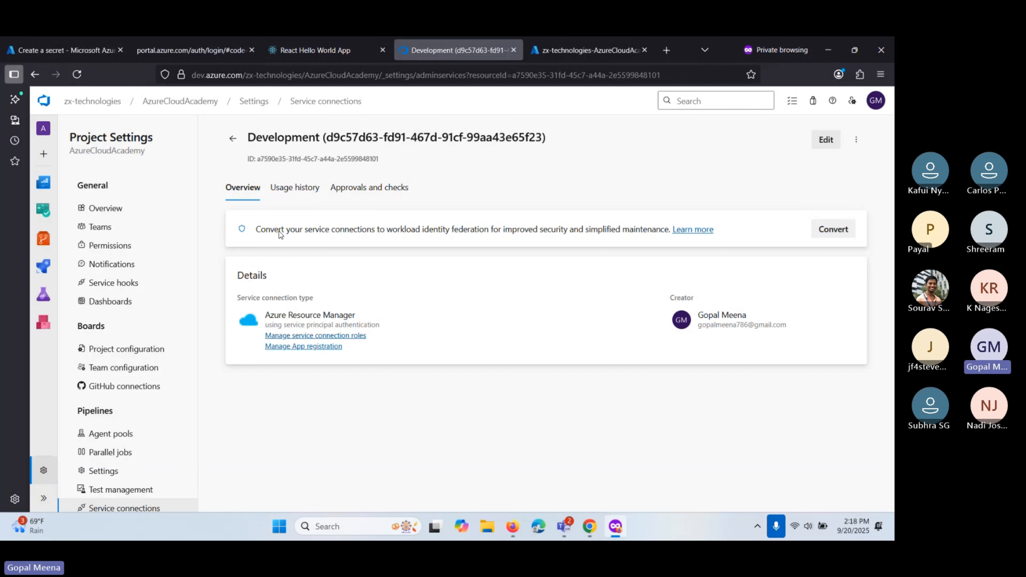
{"action": "mouse_move", "coordinate": [42, 267]}
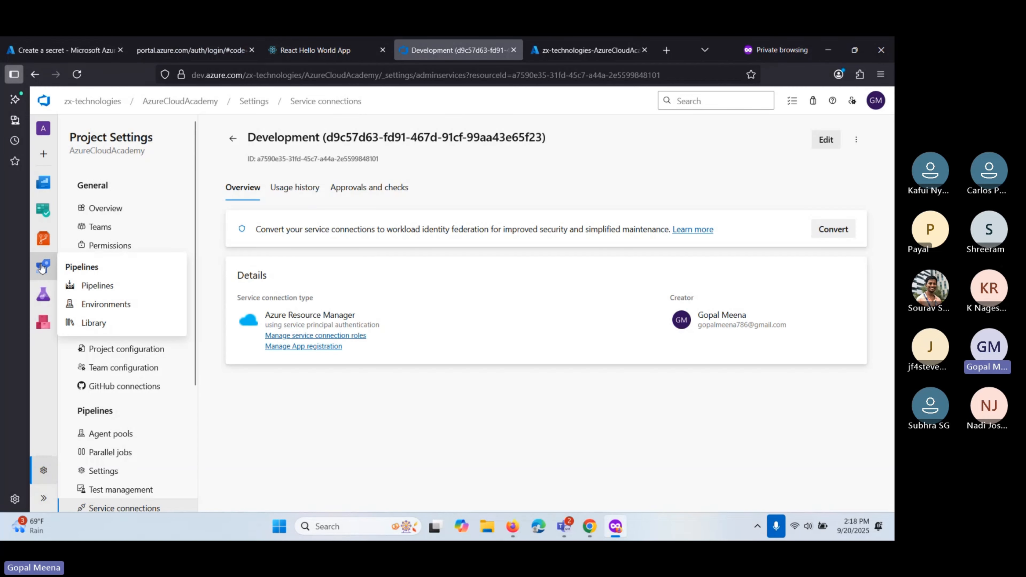
{"action": "left_click", "coordinate": [85, 307]}
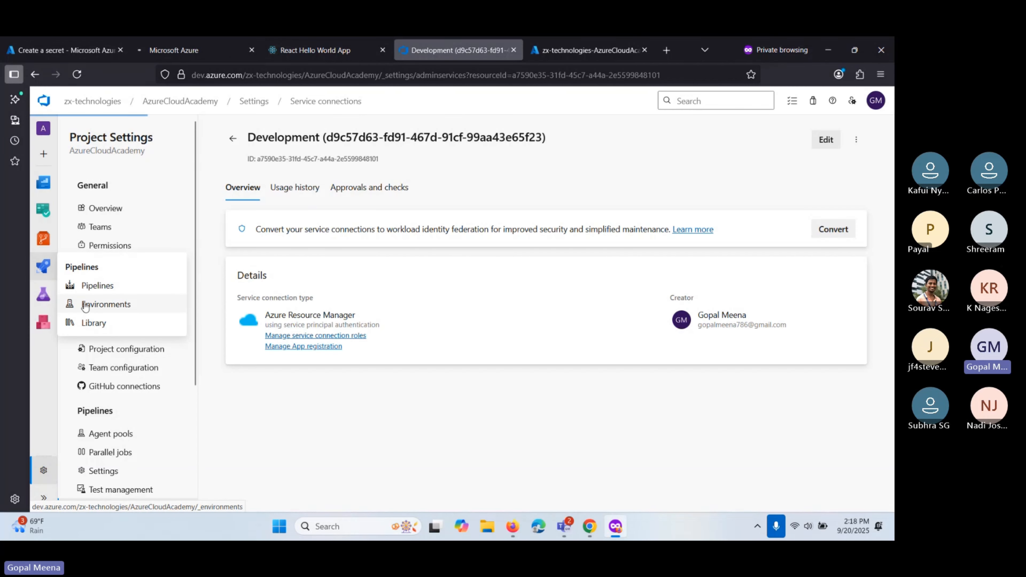
{"action": "left_click", "coordinate": [88, 288]}
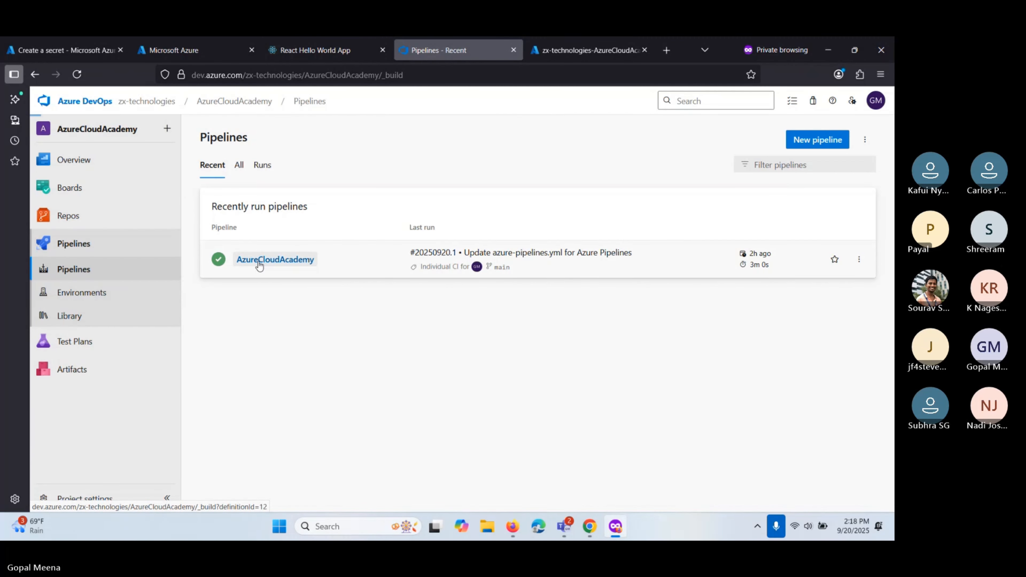
{"action": "left_click", "coordinate": [259, 262]}
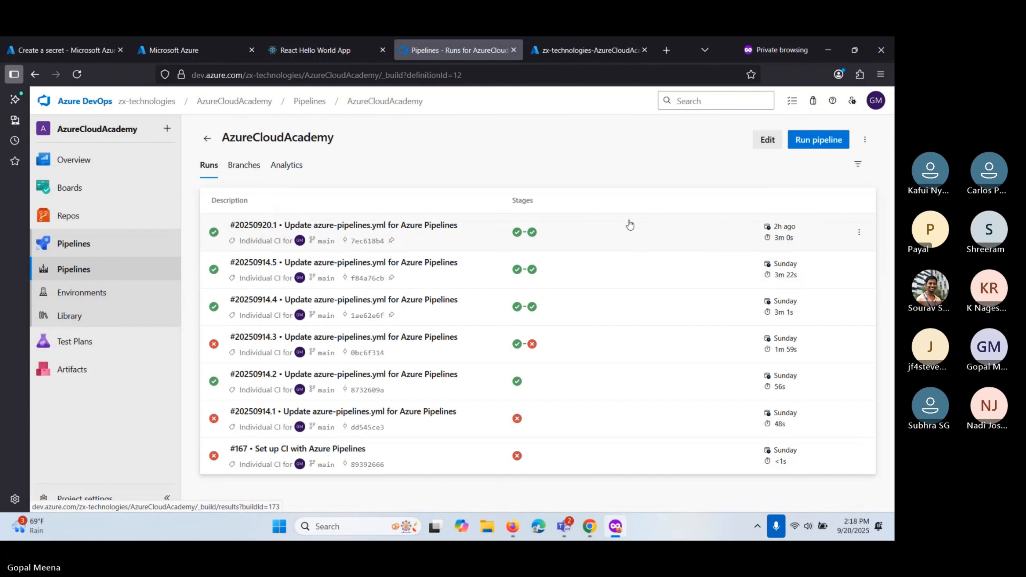
{"action": "left_click", "coordinate": [768, 141]}
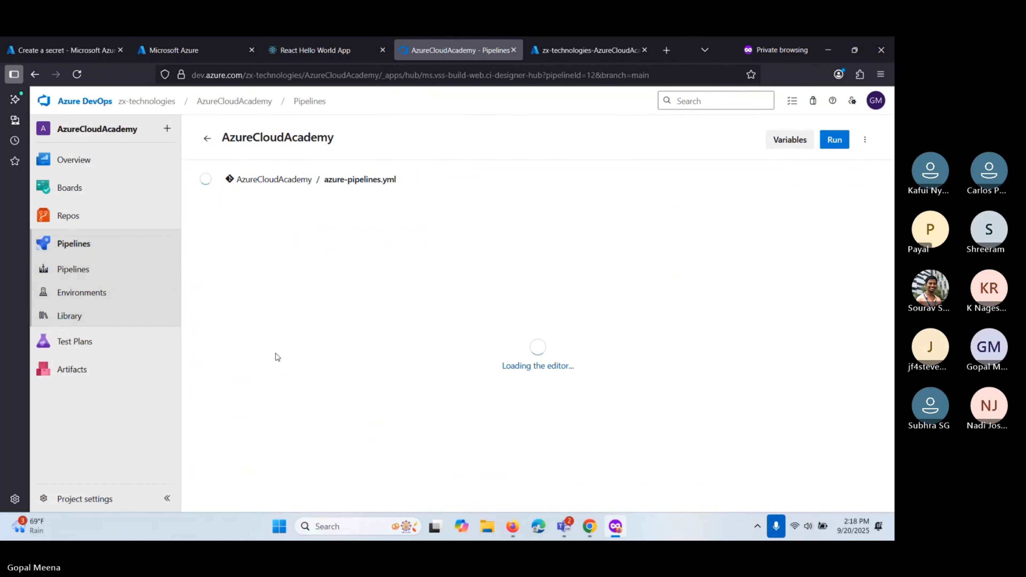
Step: Copy the staticwebappdeploymenttoken variable name from azure-pipelines.yml and enter it as the new Key Vault secret's name
{"action": "scroll", "coordinate": [460, 388], "scroll_direction": "down", "scroll_amount": 9}
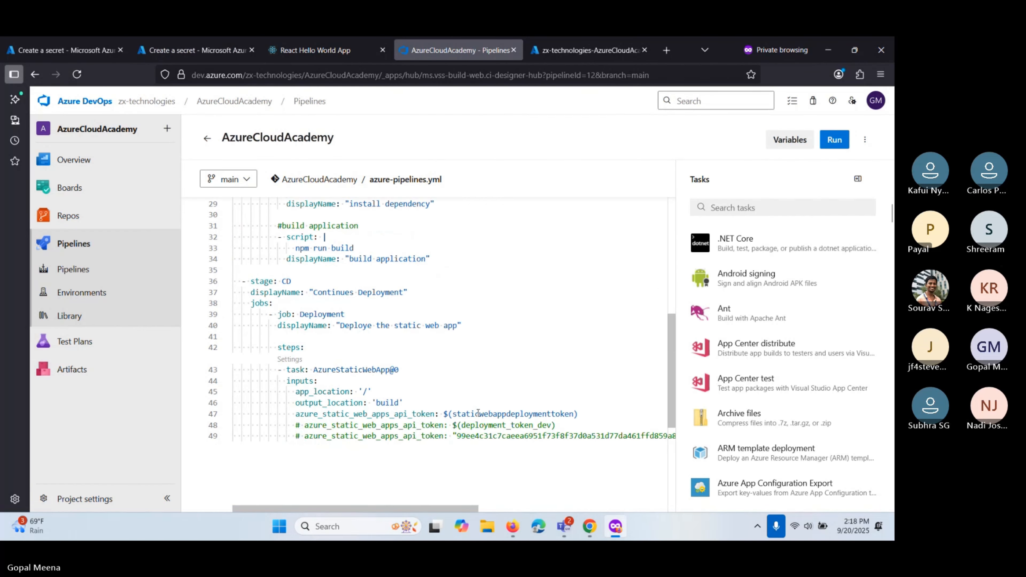
{"action": "double_click", "coordinate": [478, 413]}
{"action": "key", "text": "ctrl+c"}
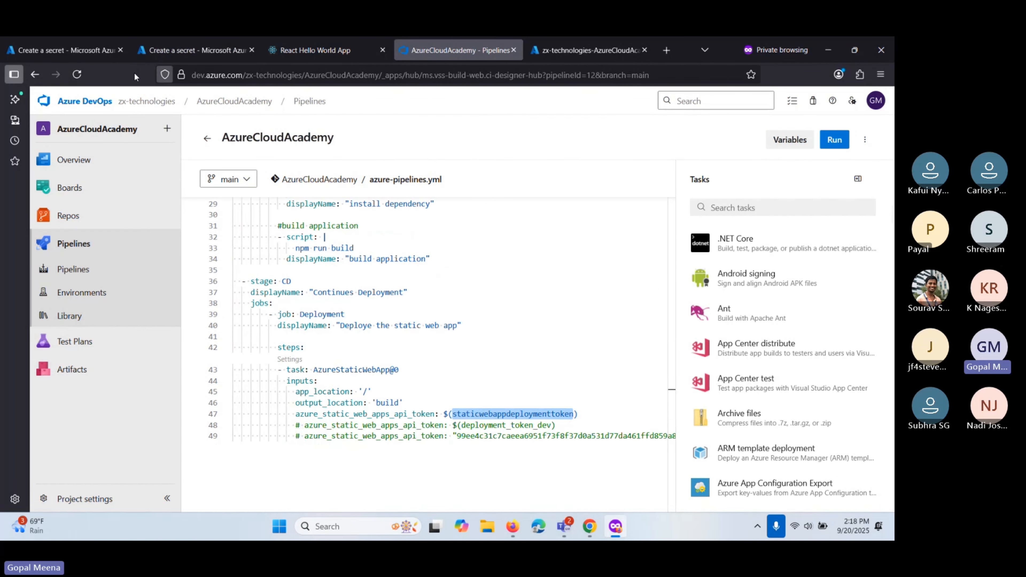
{"action": "left_click", "coordinate": [71, 47]}
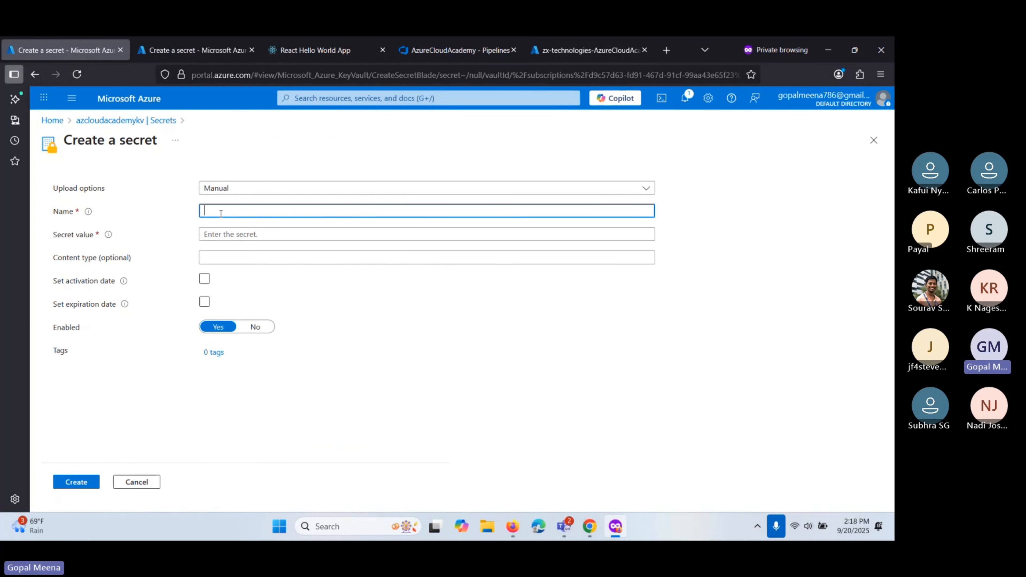
{"action": "key", "text": "ctrl+v"}
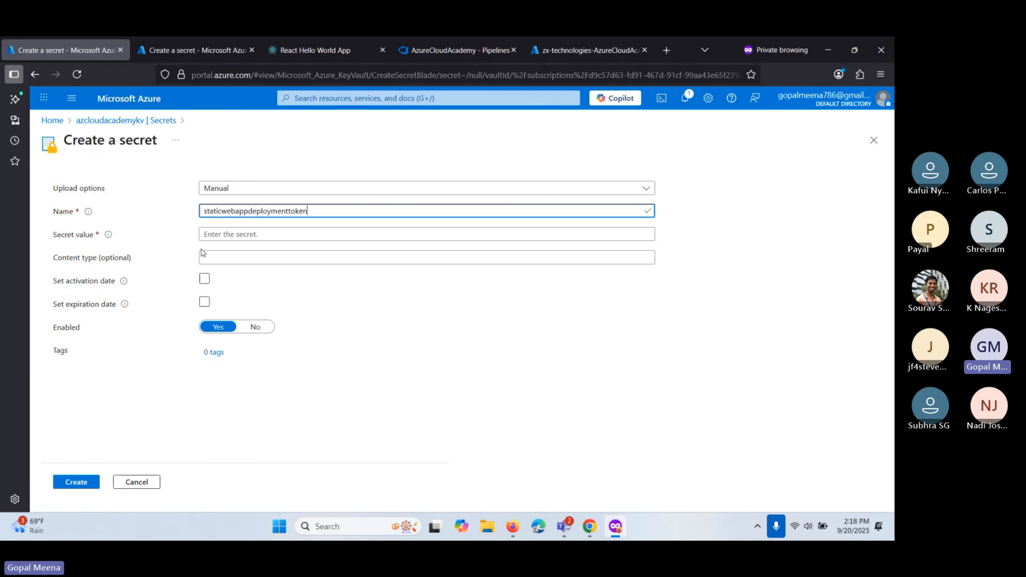
Step: In the duplicated portal tab, open the test101 static web app and copy its deployment token
{"action": "left_click", "coordinate": [191, 57]}
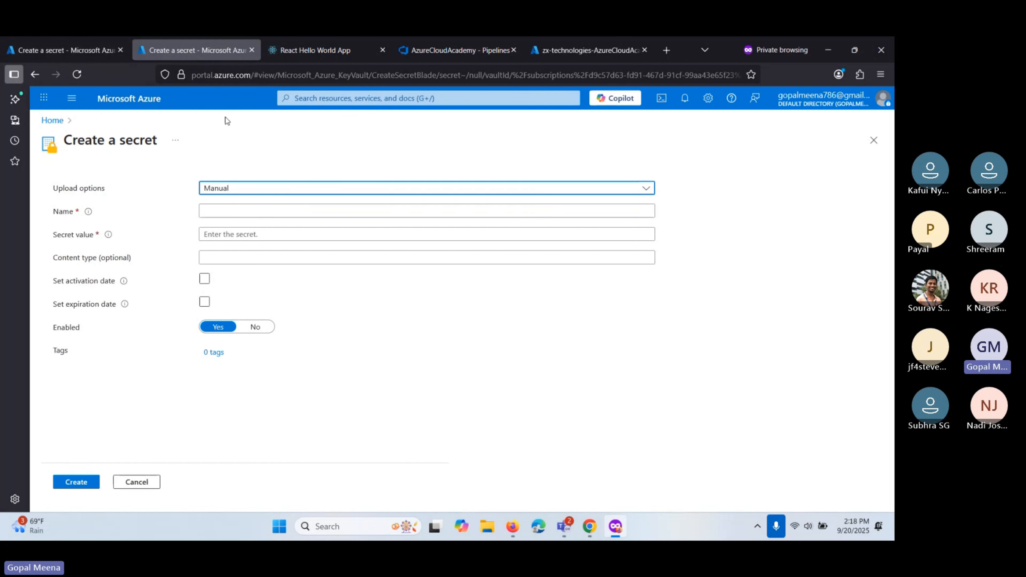
{"action": "left_click", "coordinate": [116, 102]}
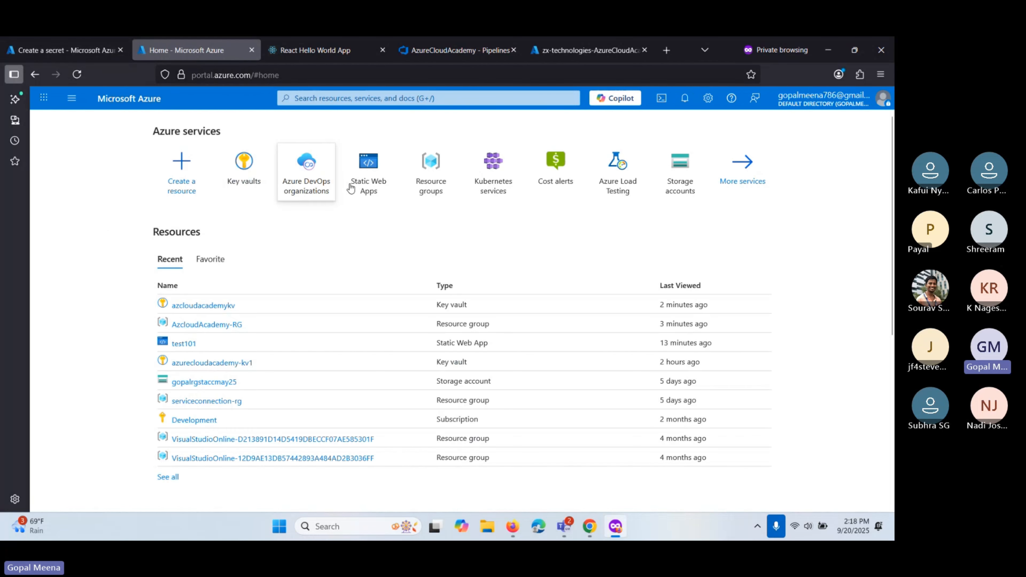
{"action": "left_click", "coordinate": [376, 178]}
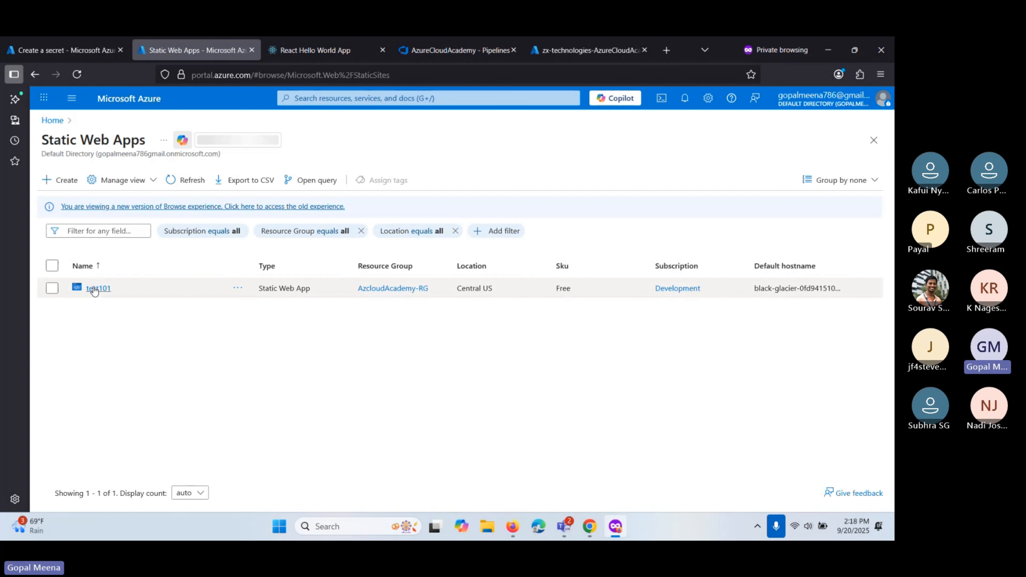
{"action": "left_click", "coordinate": [97, 287]}
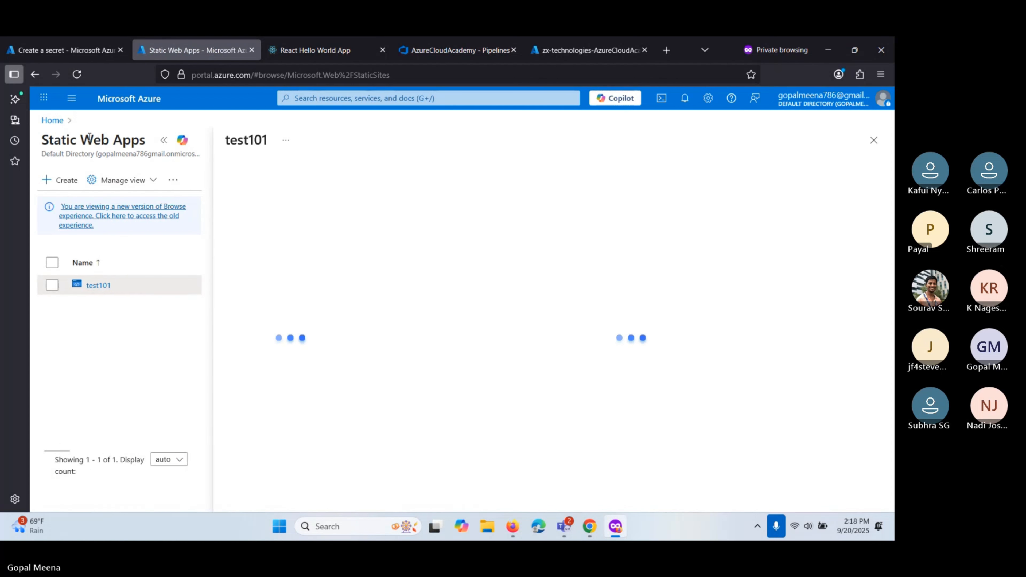
{"action": "left_click", "coordinate": [164, 140]}
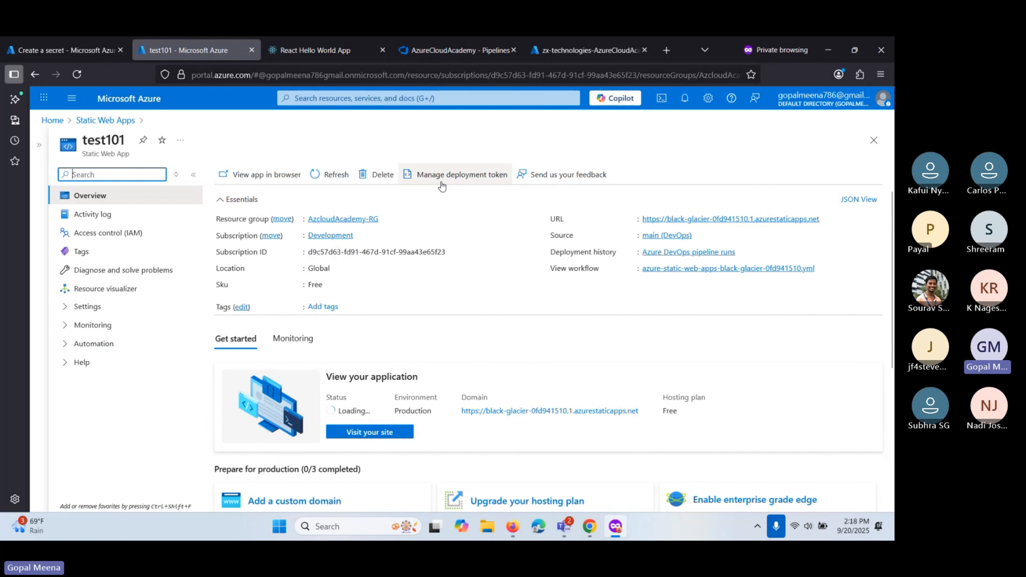
{"action": "left_click", "coordinate": [463, 178]}
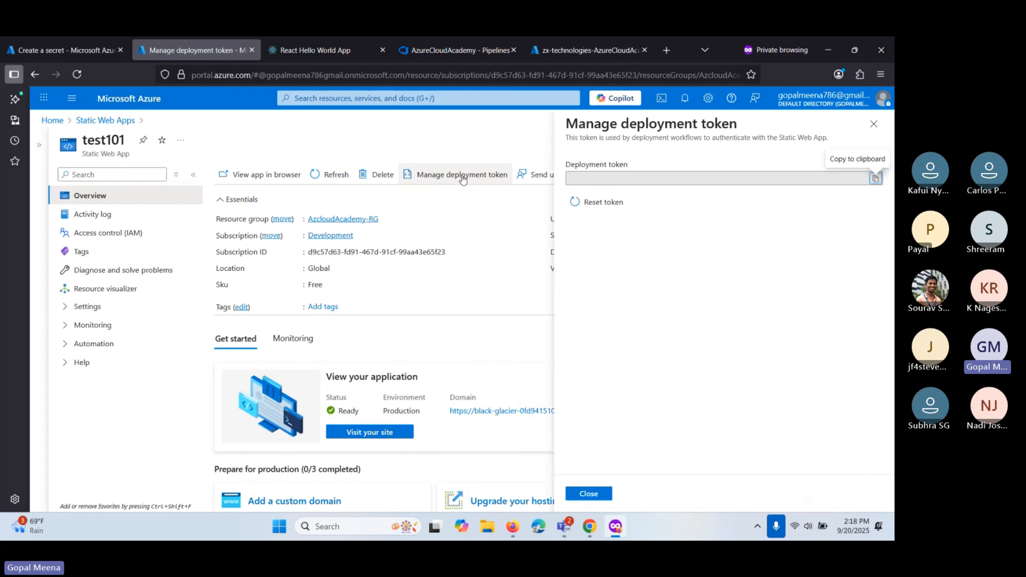
{"action": "left_click", "coordinate": [876, 179]}
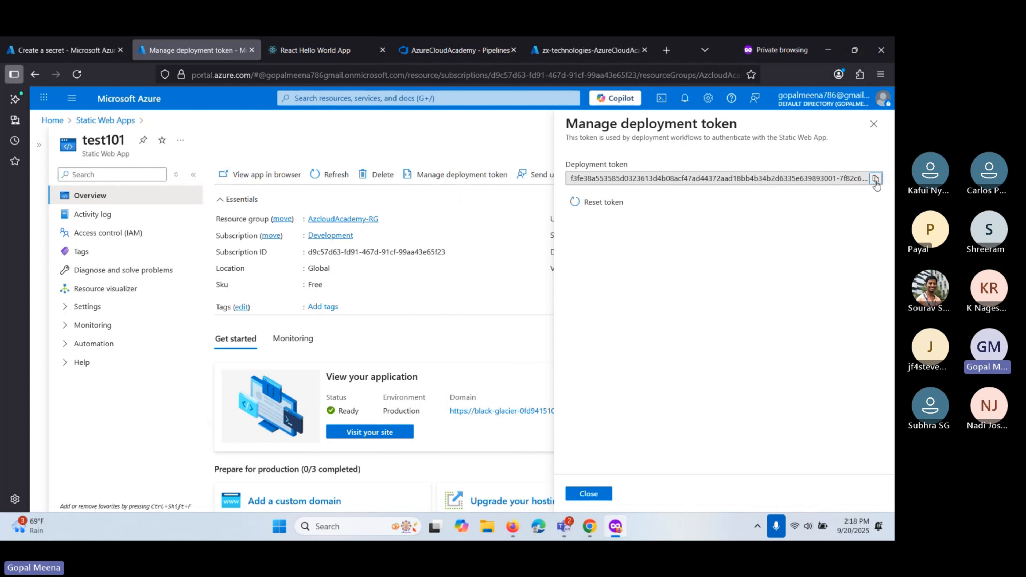
Step: Return to the new secret's form and paste the copied deployment token as the secret value
{"action": "left_click", "coordinate": [30, 43]}
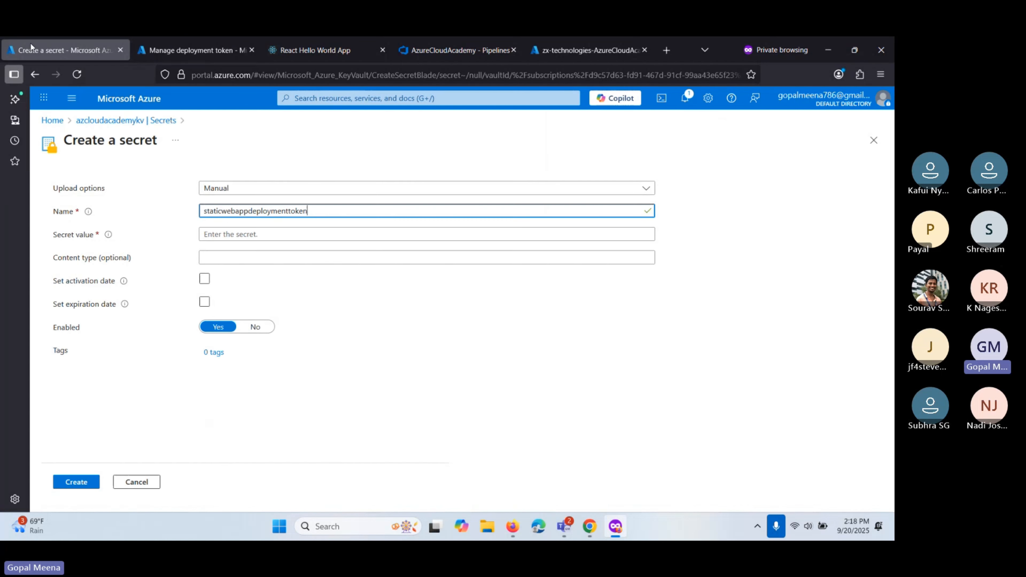
{"action": "left_click", "coordinate": [208, 234]}
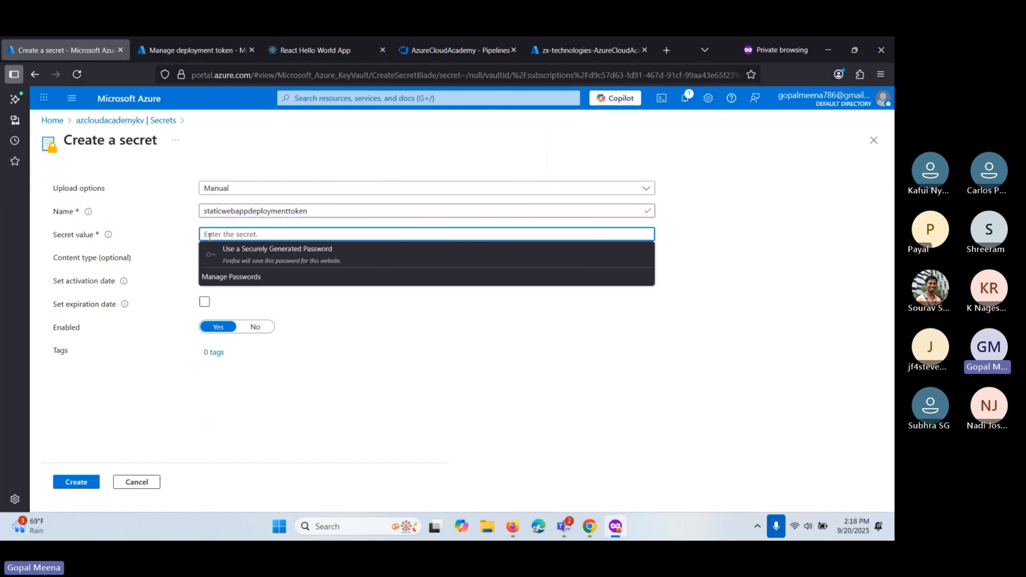
{"action": "key", "text": "ctrl+v"}
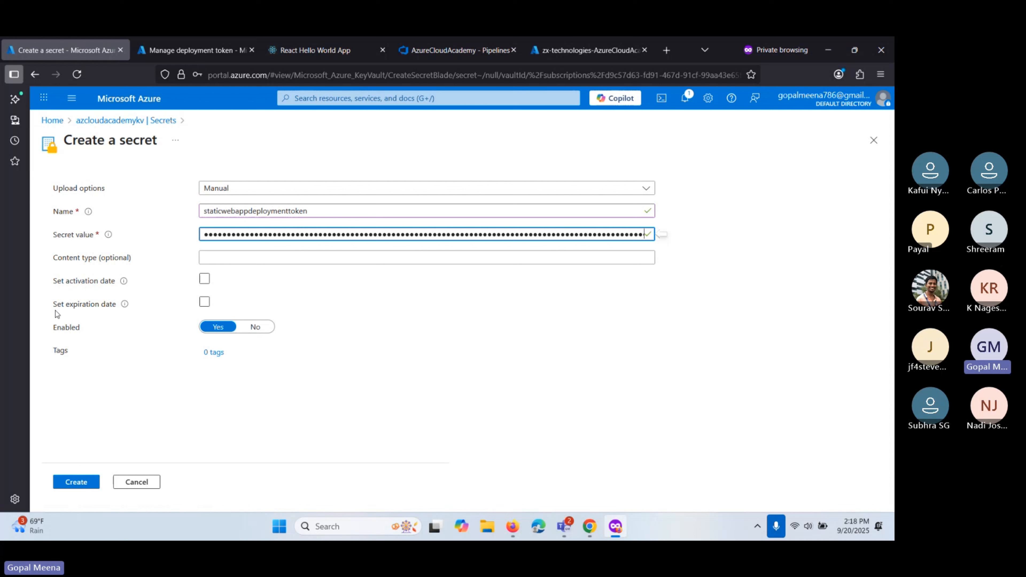
Step: Try the optional activation date and expiration date settings for the secret, then leave both off
{"action": "left_click", "coordinate": [205, 279]}
{"action": "left_click", "coordinate": [205, 280]}
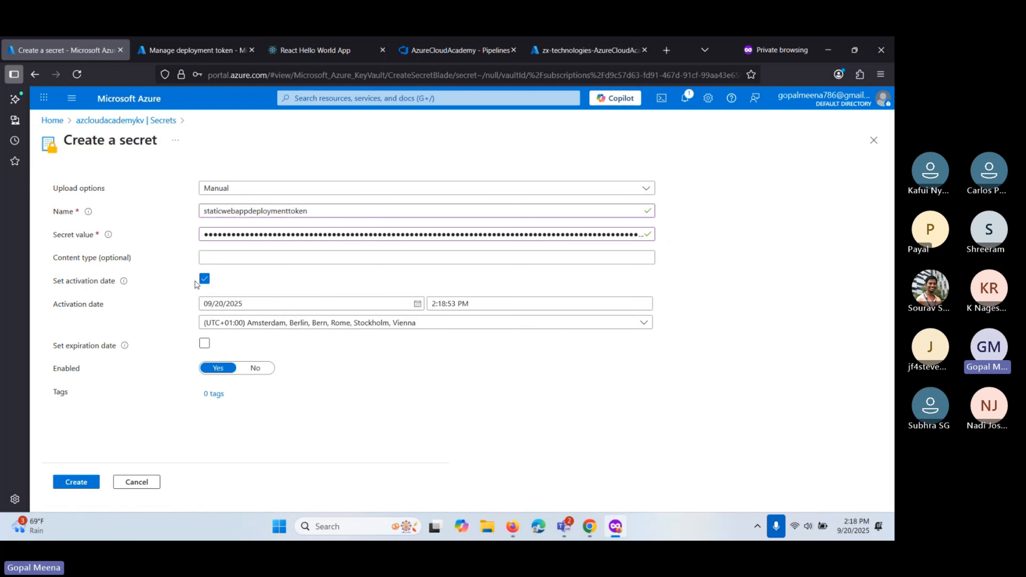
{"action": "left_click", "coordinate": [204, 280]}
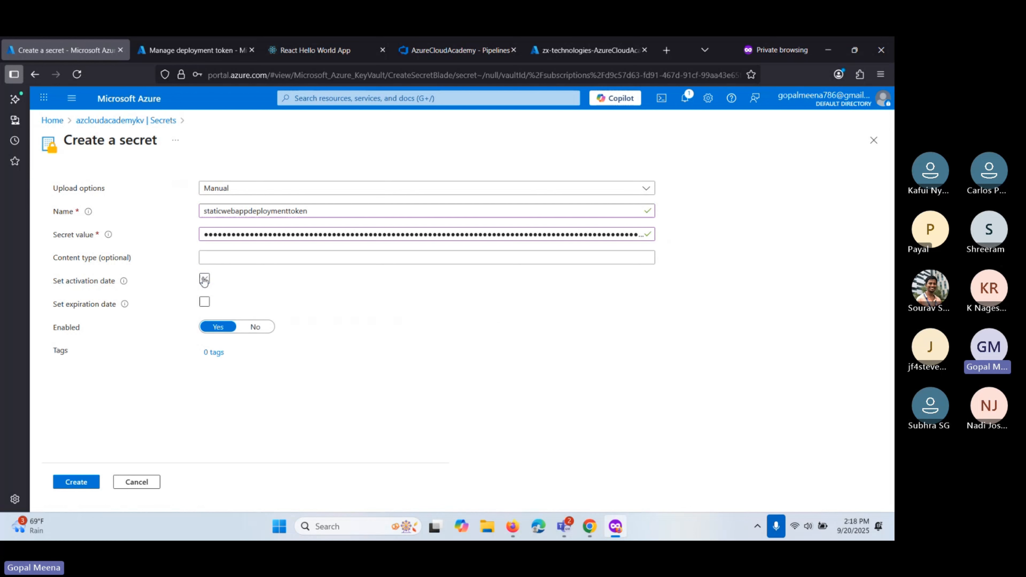
{"action": "left_click", "coordinate": [205, 303]}
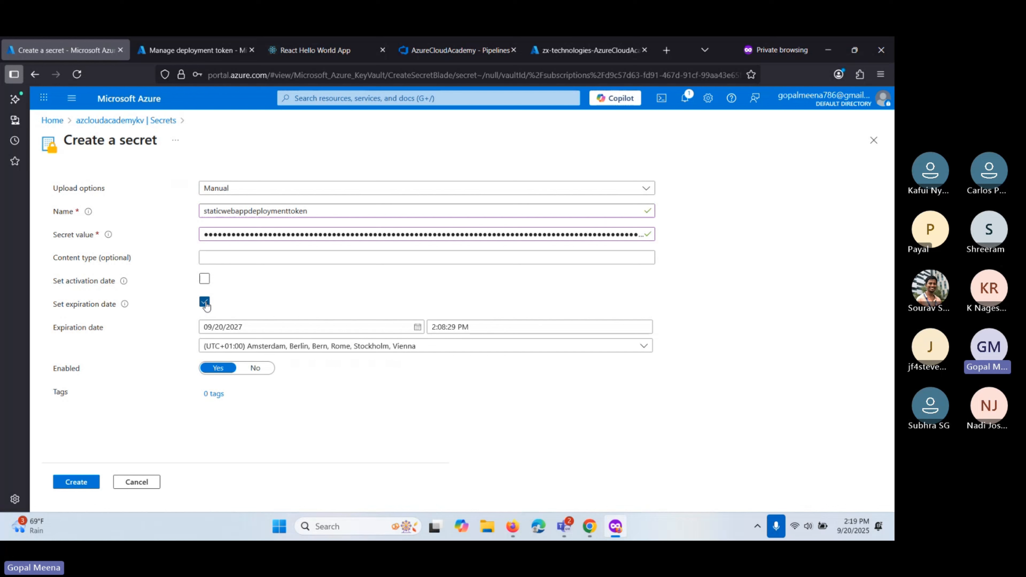
{"action": "left_click", "coordinate": [205, 303]}
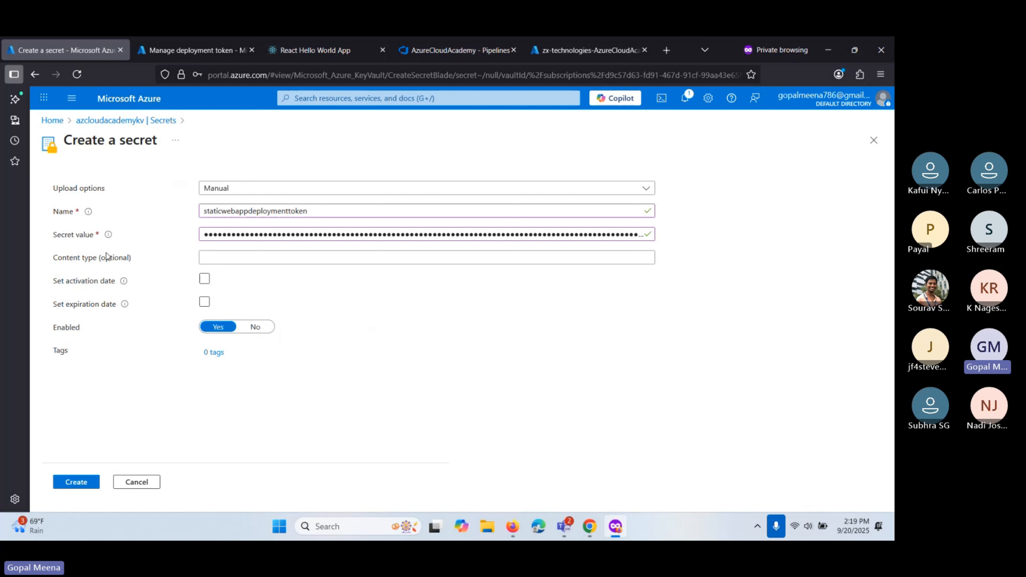
Step: Create the staticwebappdeploymenttoken secret and return to the AzureCloudAcademy pipeline's YAML in Azure DevOps
{"action": "left_click", "coordinate": [74, 485]}
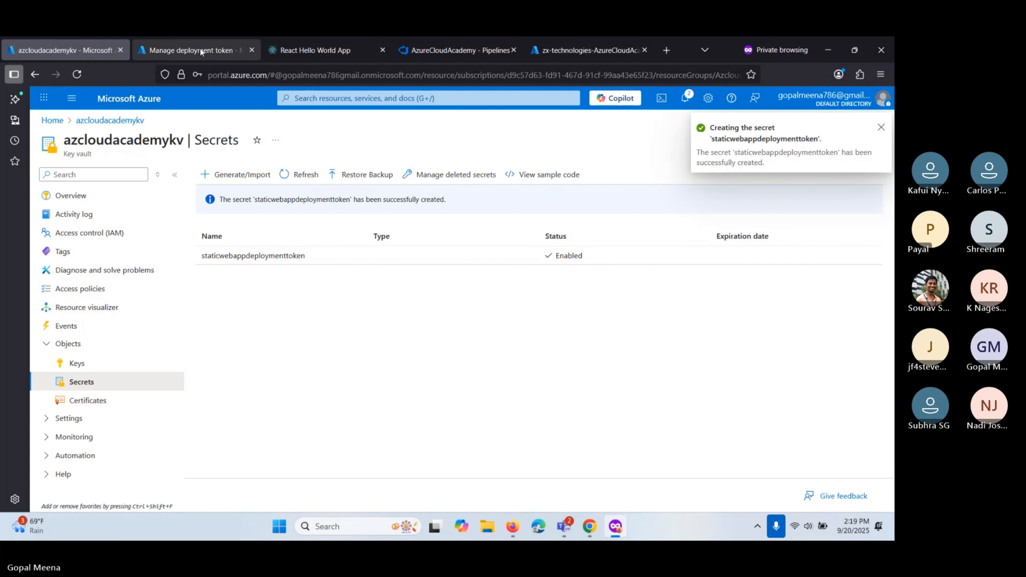
{"action": "left_click", "coordinate": [432, 52]}
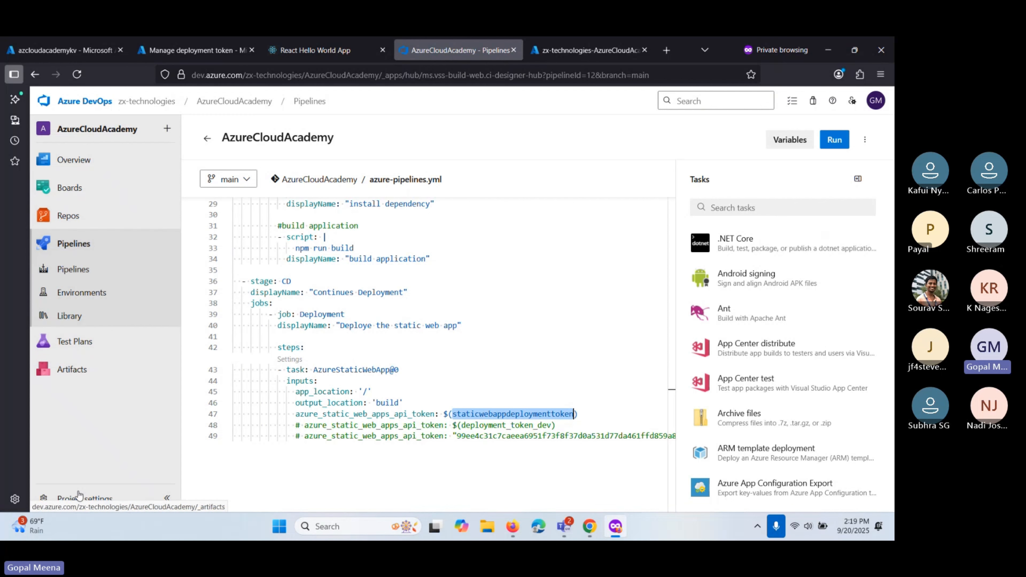
Step: Review the pipeline YAML's variable group reference and open the AzCloudAcademyWebApp variable group from the Library
{"action": "scroll", "coordinate": [498, 415], "scroll_direction": "up", "scroll_amount": 3}
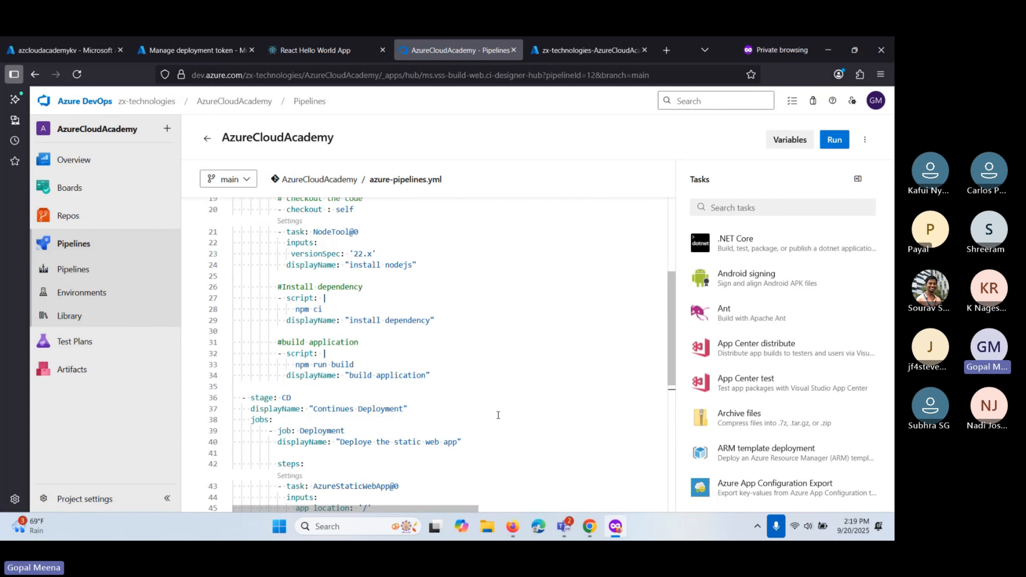
{"action": "scroll", "coordinate": [498, 415], "scroll_direction": "up", "scroll_amount": 5}
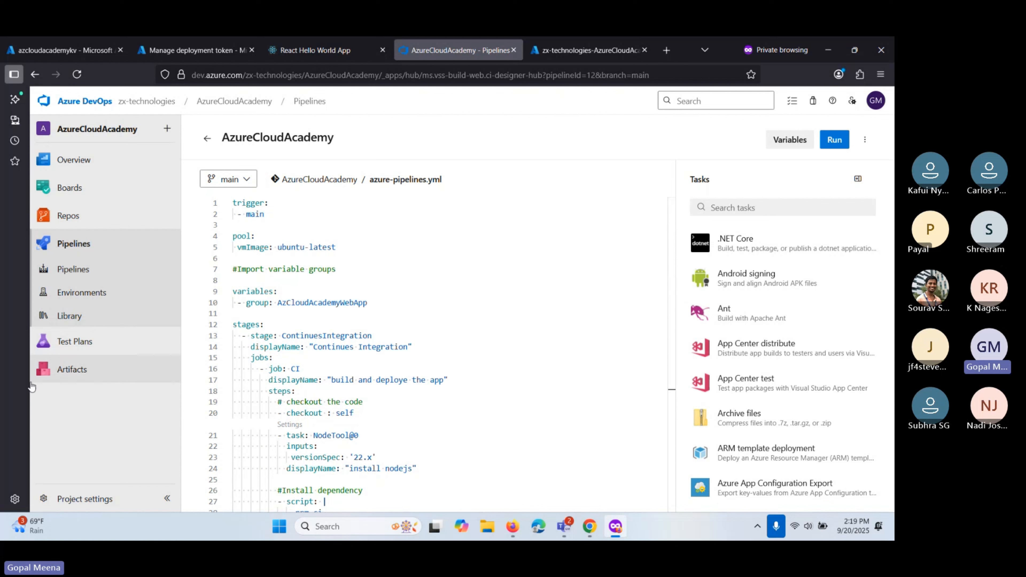
{"action": "left_click", "coordinate": [72, 315]}
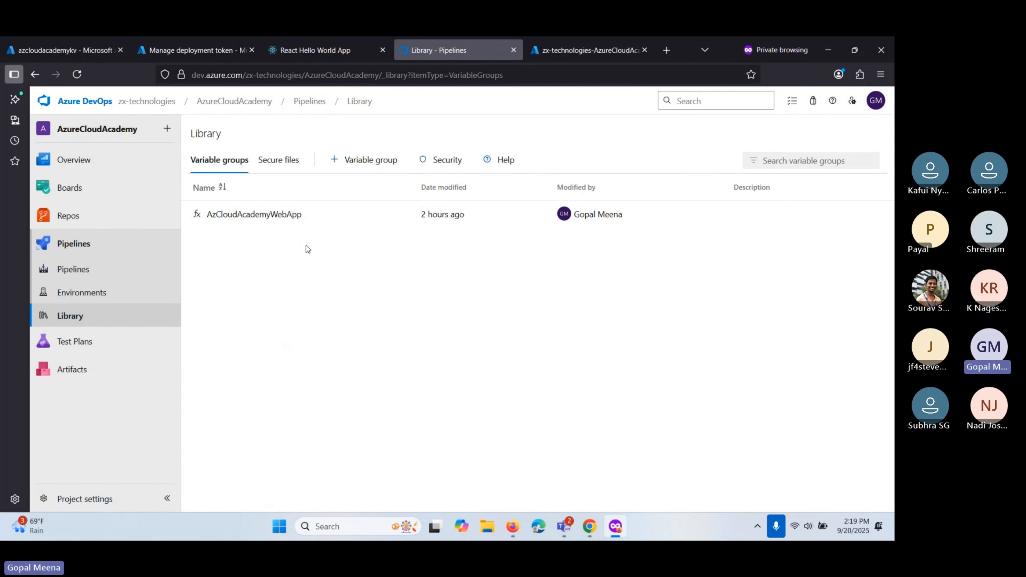
{"action": "left_click", "coordinate": [219, 215]}
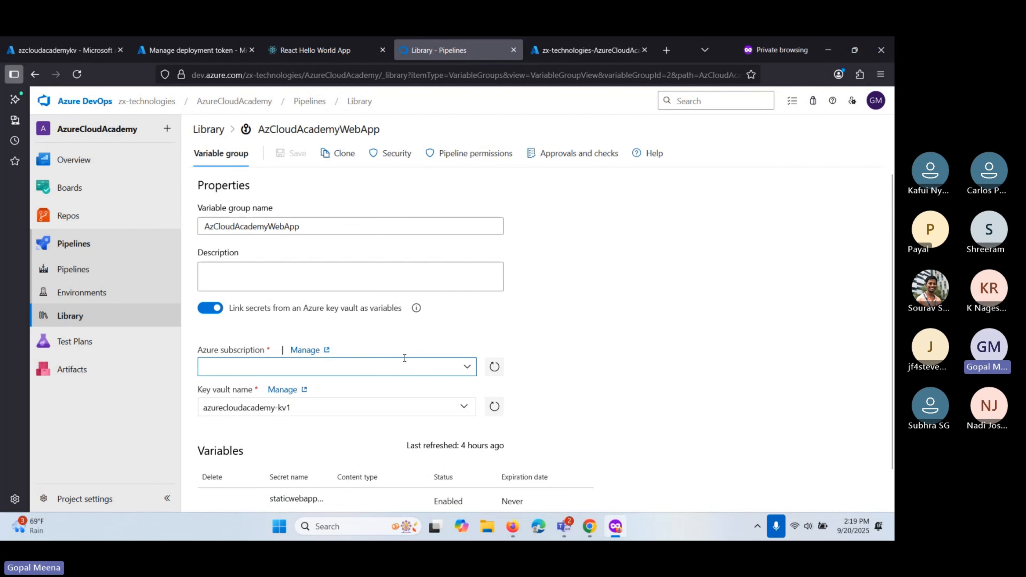
{"action": "scroll", "coordinate": [421, 331], "scroll_direction": "down", "scroll_amount": 2}
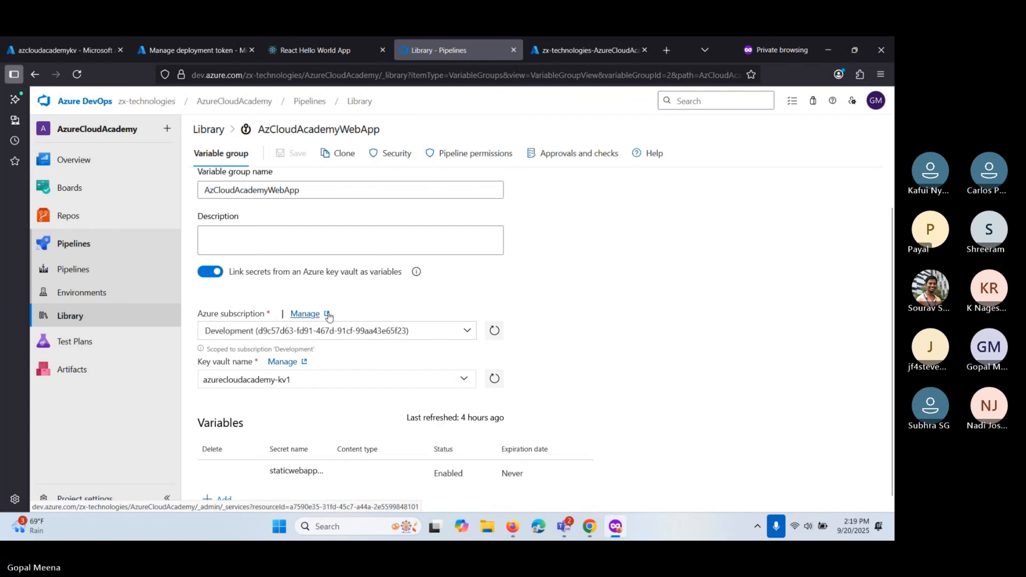
Step: Try unlinking the Azure key vault from the AzCloudAcademyWebApp variable group, then turn the link back on
{"action": "left_click", "coordinate": [210, 274]}
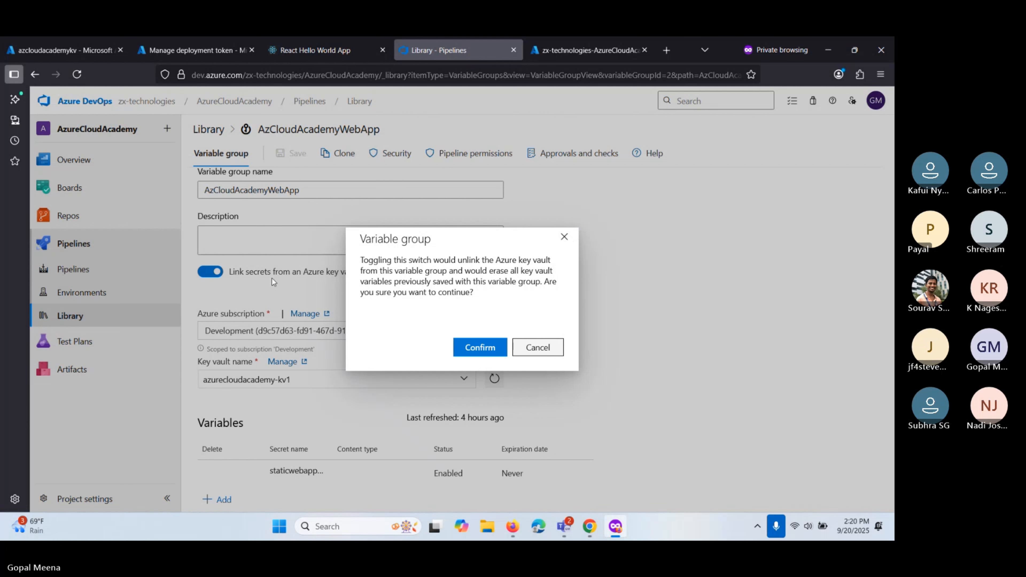
{"action": "left_click", "coordinate": [480, 347]}
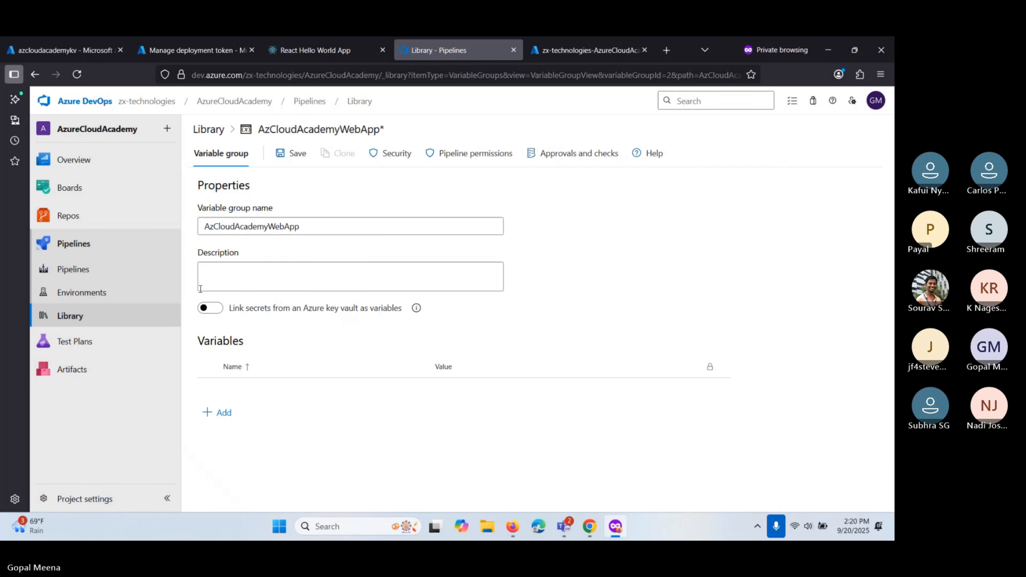
{"action": "left_click", "coordinate": [211, 309]}
{"action": "scroll", "coordinate": [274, 362], "scroll_direction": "down", "scroll_amount": 1}
{"action": "scroll", "coordinate": [274, 363], "scroll_direction": "down", "scroll_amount": 1}
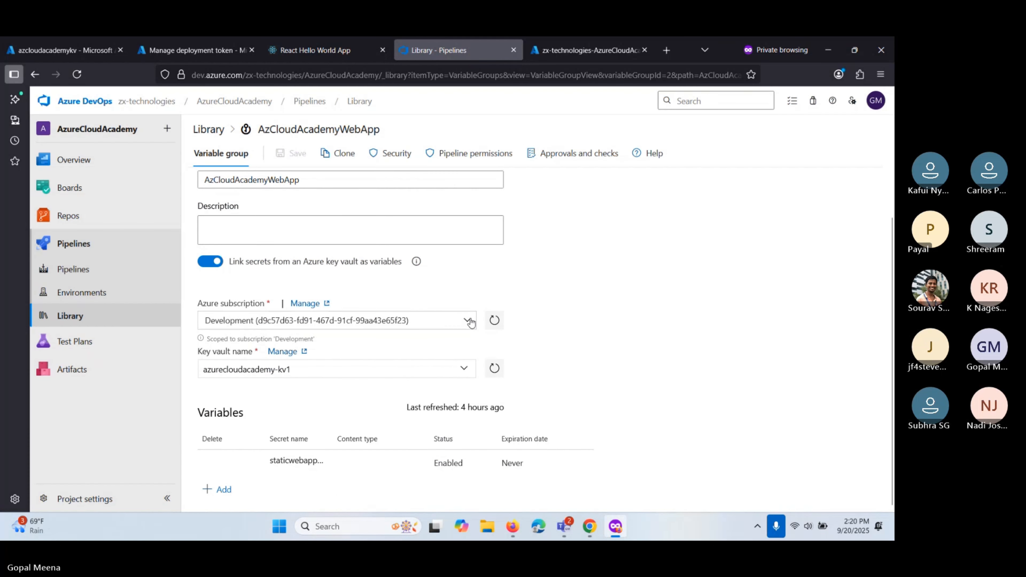
Step: Check the Azure subscription's service connection page and compare the selectable key vault names with the azcloudacademykv vault in the Azure portal
{"action": "left_click", "coordinate": [325, 302]}
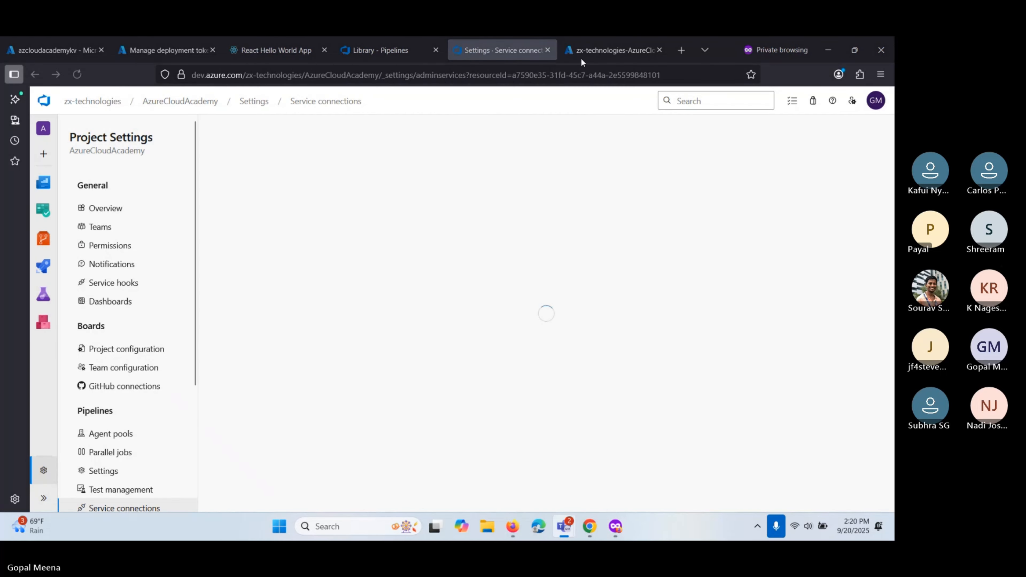
{"action": "left_click", "coordinate": [549, 50]}
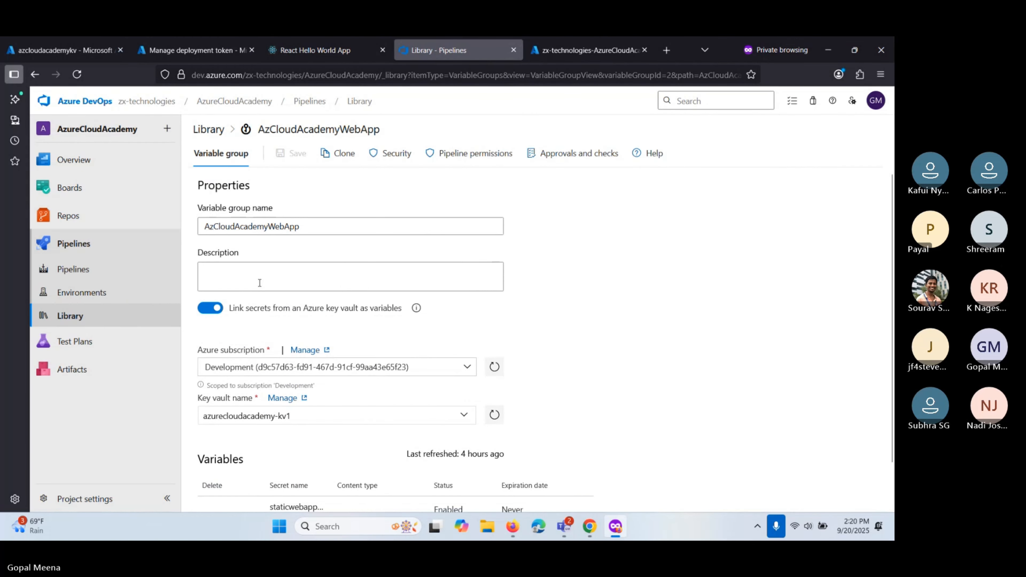
{"action": "double_click", "coordinate": [280, 130]}
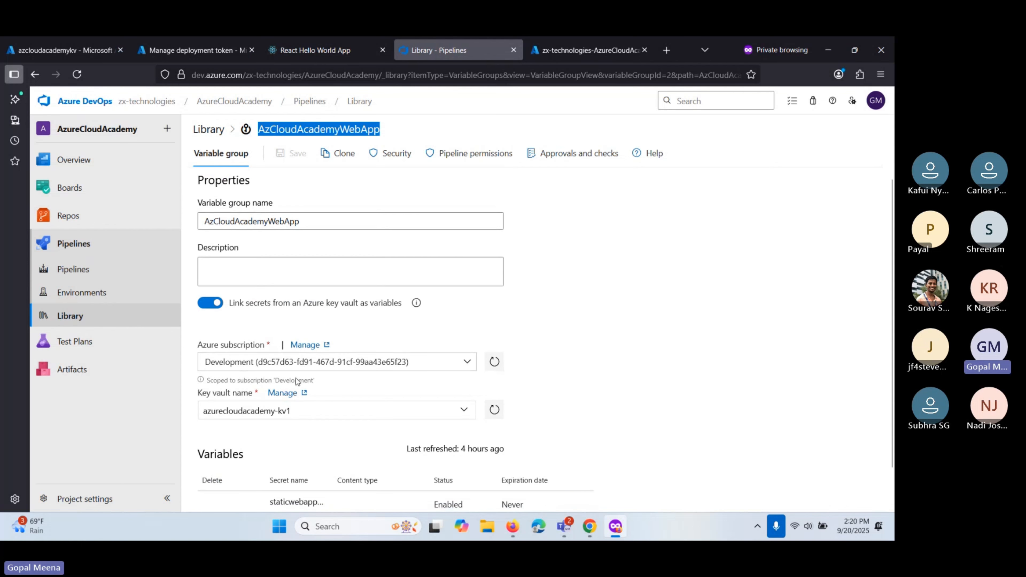
{"action": "scroll", "coordinate": [244, 322], "scroll_direction": "down", "scroll_amount": 1}
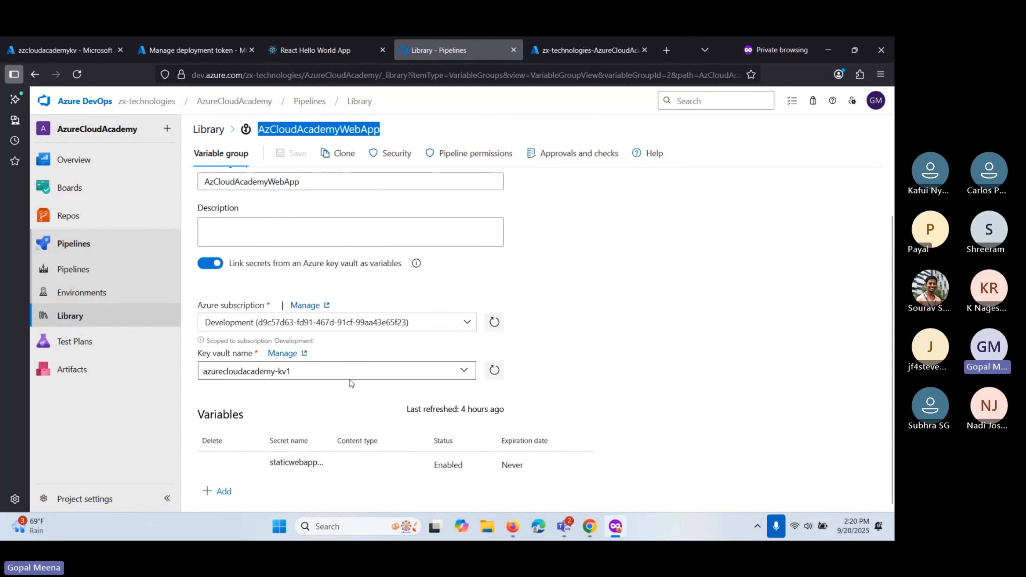
{"action": "left_click", "coordinate": [451, 371]}
{"action": "left_click", "coordinate": [564, 333]}
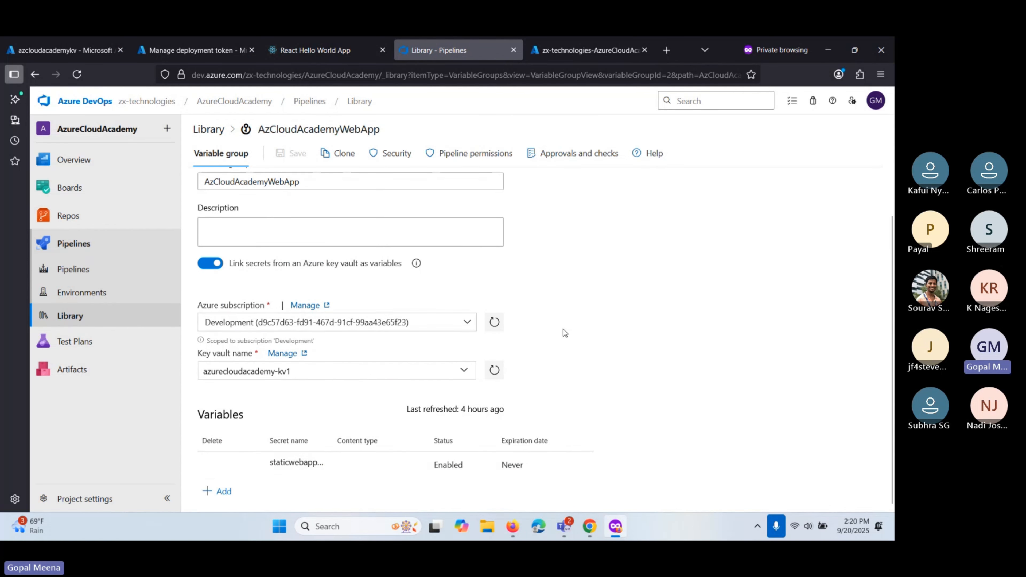
{"action": "left_click", "coordinate": [453, 371]}
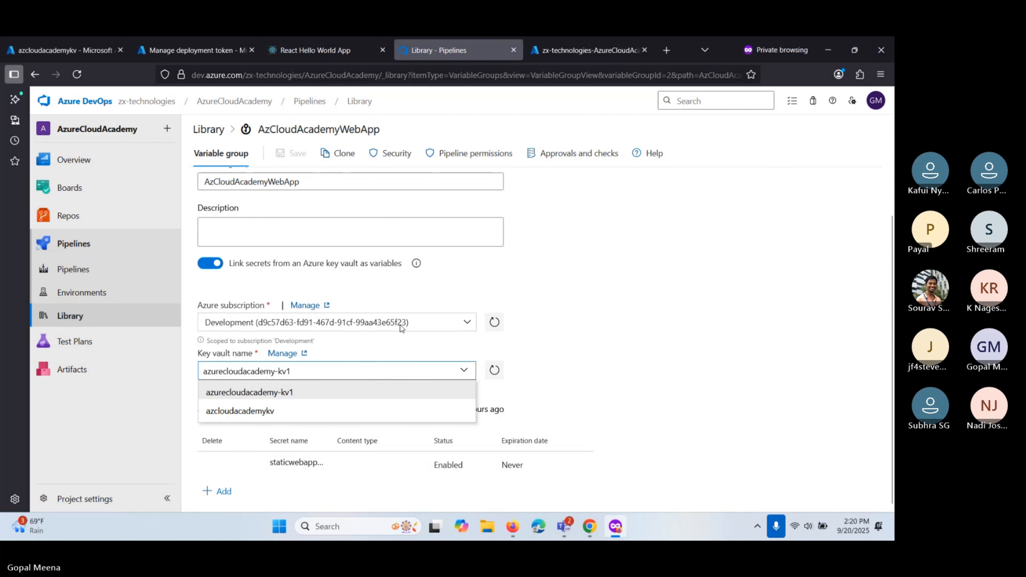
{"action": "left_click", "coordinate": [56, 42]}
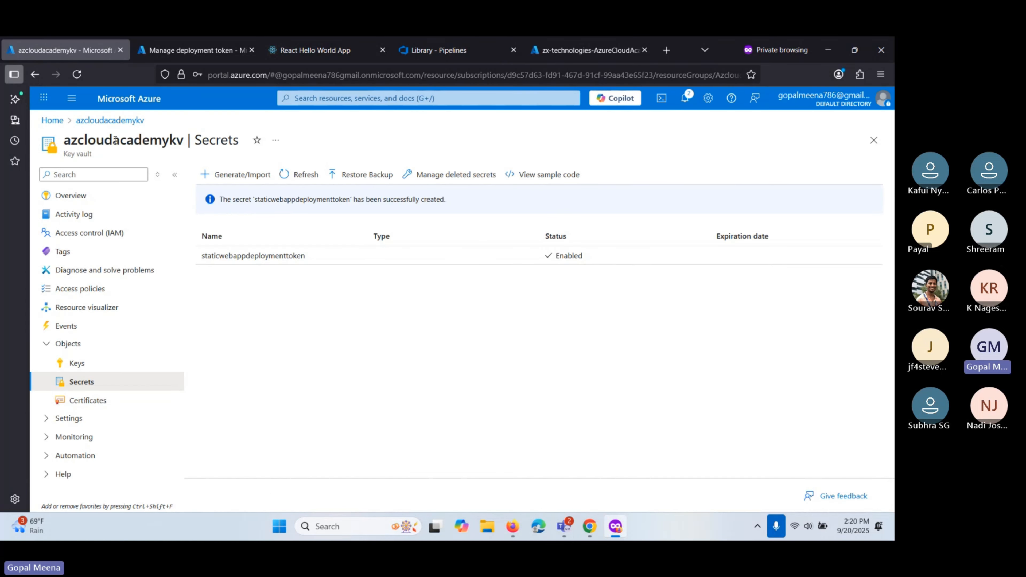
{"action": "left_click", "coordinate": [438, 50]}
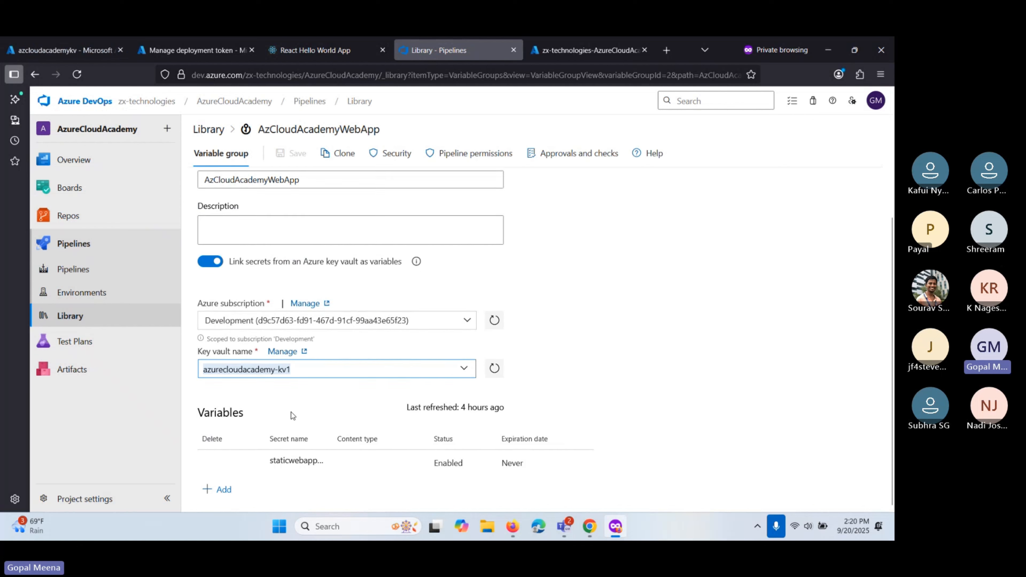
Step: Try to save the AzCloudAcademyWebApp group with key vault linking off and no variables, then turn linking back on
{"action": "double_click", "coordinate": [282, 128]}
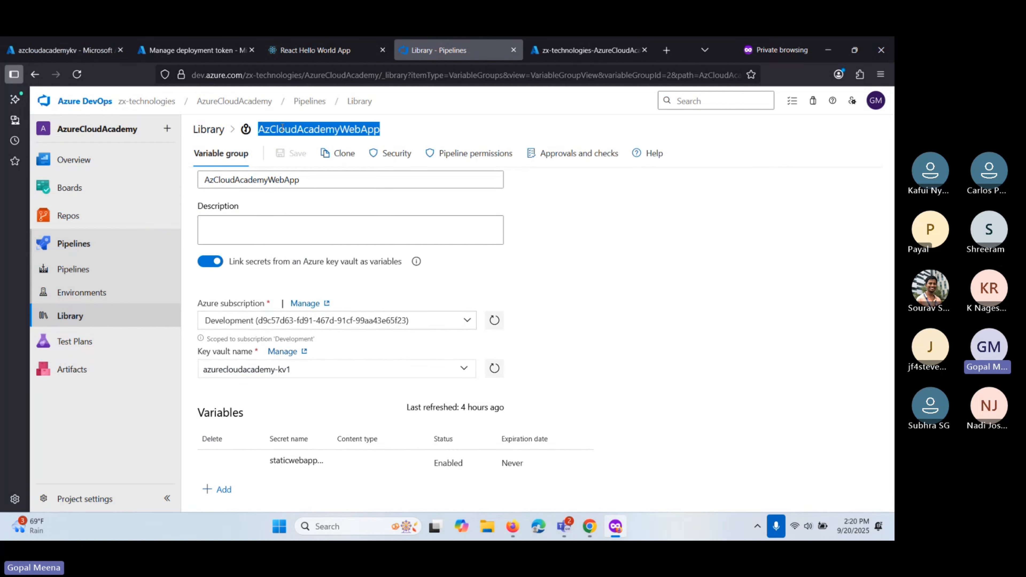
{"action": "scroll", "coordinate": [281, 346], "scroll_direction": "up", "scroll_amount": 1}
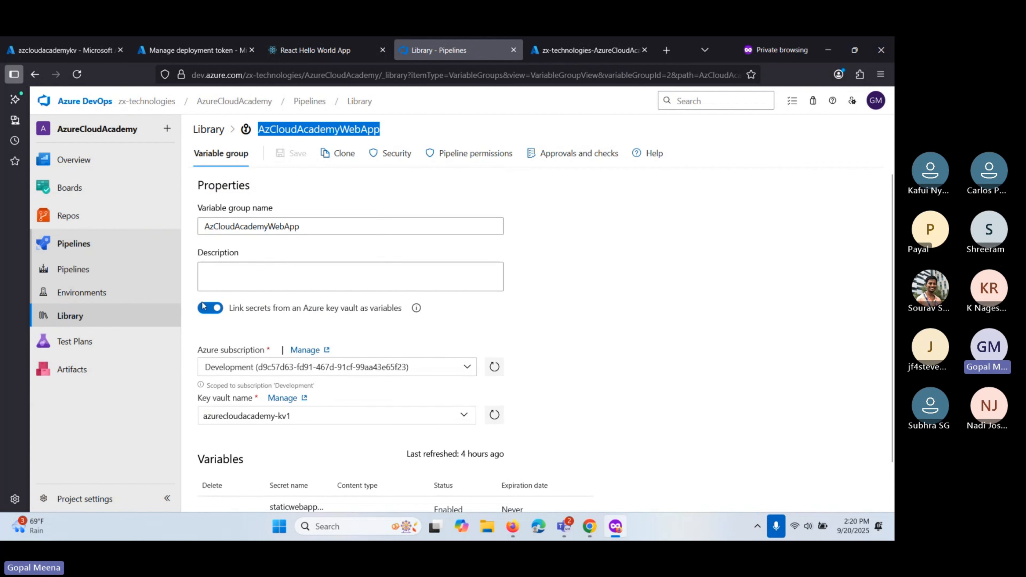
{"action": "left_click", "coordinate": [211, 309]}
{"action": "left_click", "coordinate": [481, 347]}
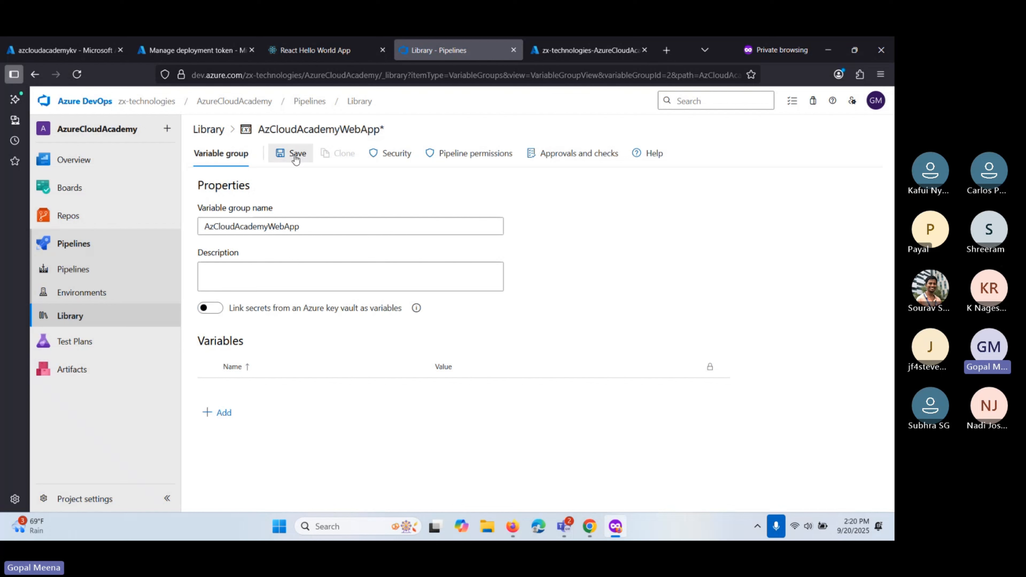
{"action": "left_click", "coordinate": [282, 155]}
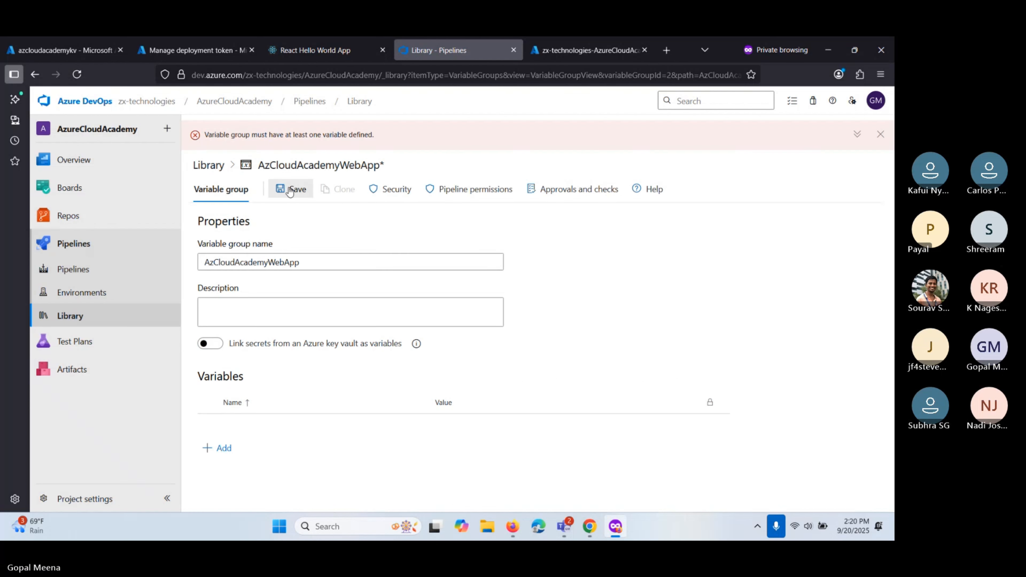
{"action": "left_click", "coordinate": [881, 135]}
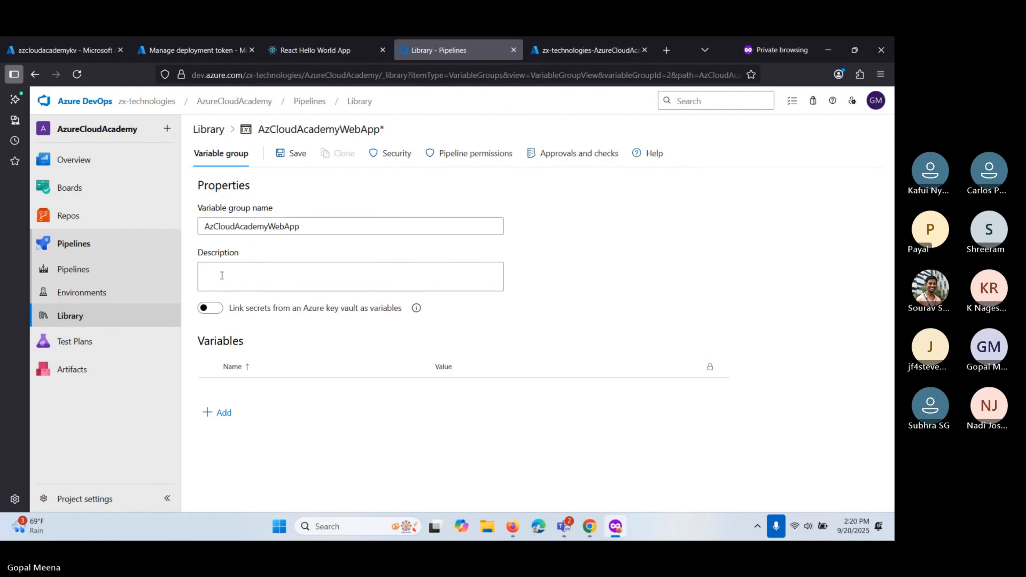
{"action": "left_click", "coordinate": [210, 309]}
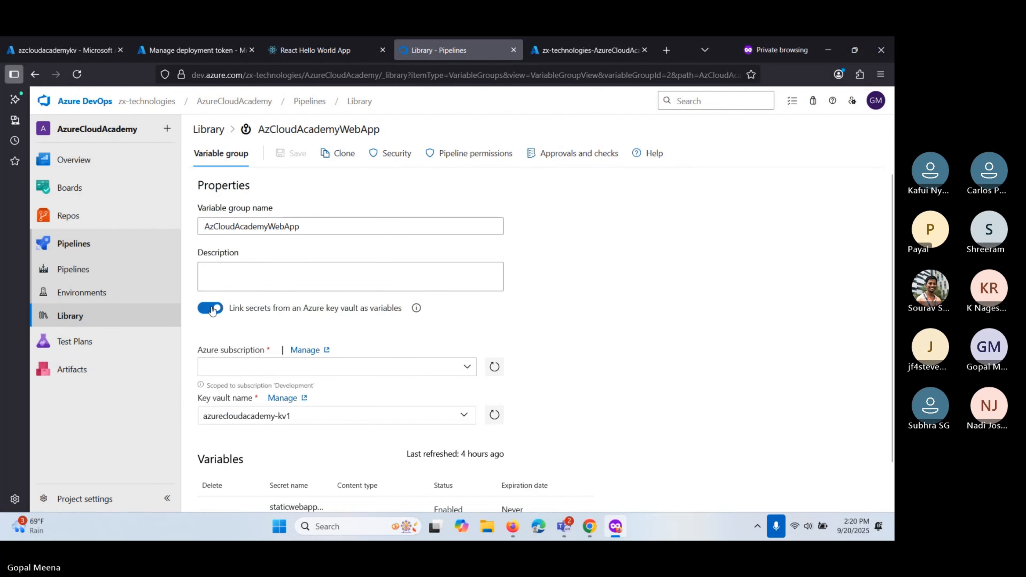
{"action": "scroll", "coordinate": [212, 305], "scroll_direction": "down", "scroll_amount": 1}
Step: Unlink the key vault from the variable group, add a variable named test with value 111, and save the group
{"action": "left_click", "coordinate": [210, 266]}
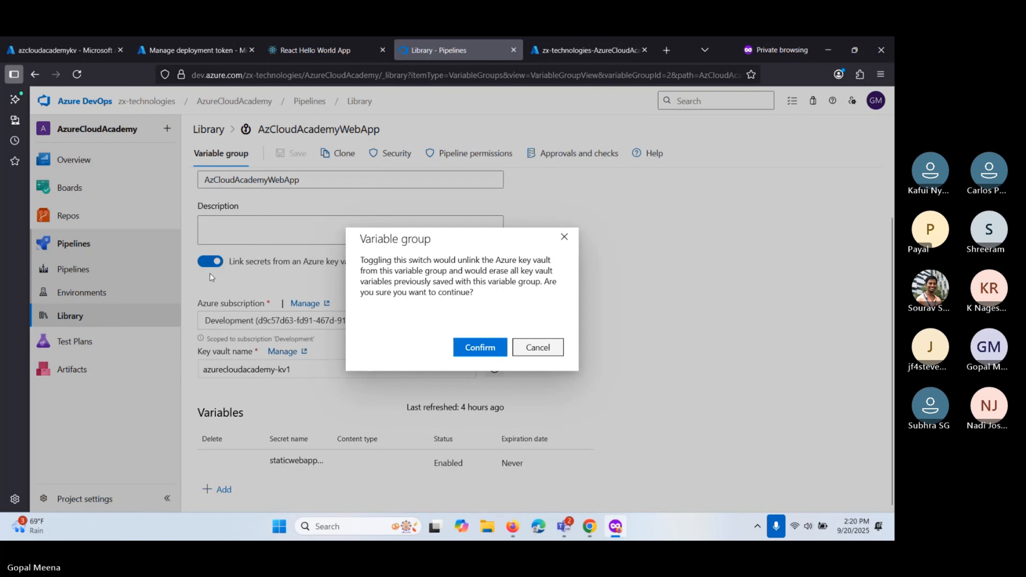
{"action": "left_click", "coordinate": [480, 349]}
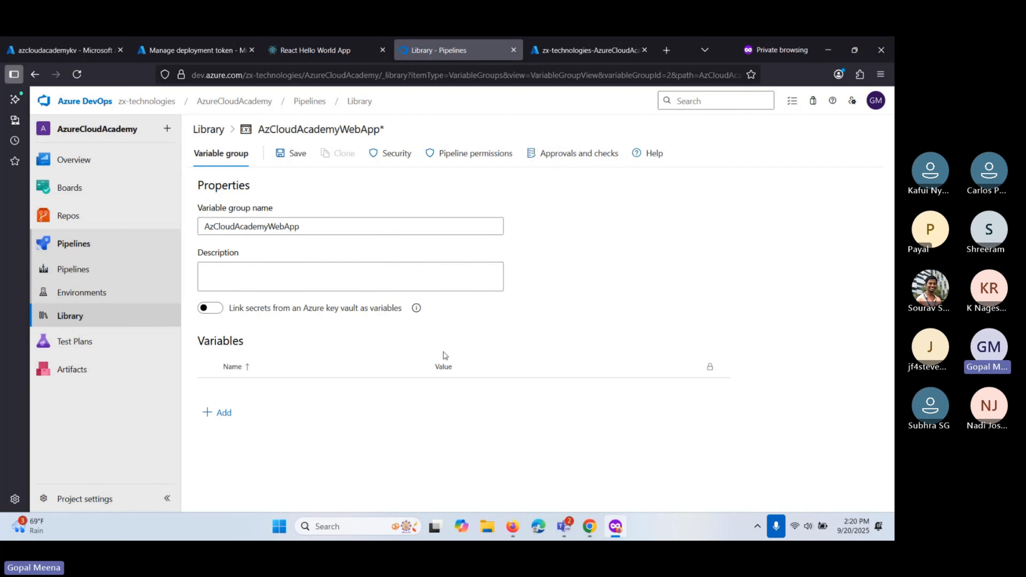
{"action": "left_click", "coordinate": [220, 412]}
{"action": "type", "text": "test"}
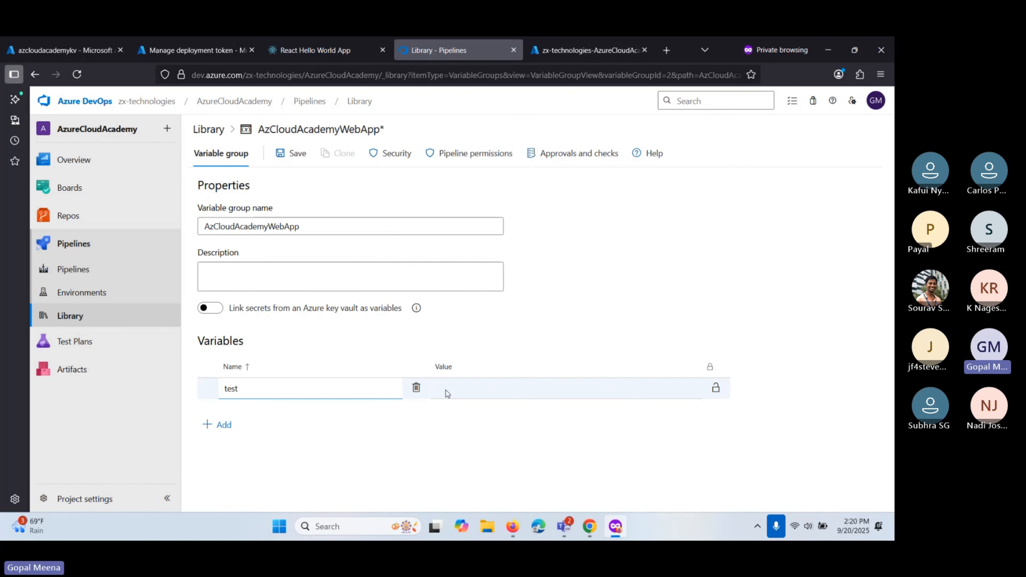
{"action": "left_click", "coordinate": [462, 391]}
{"action": "type", "text": "111"}
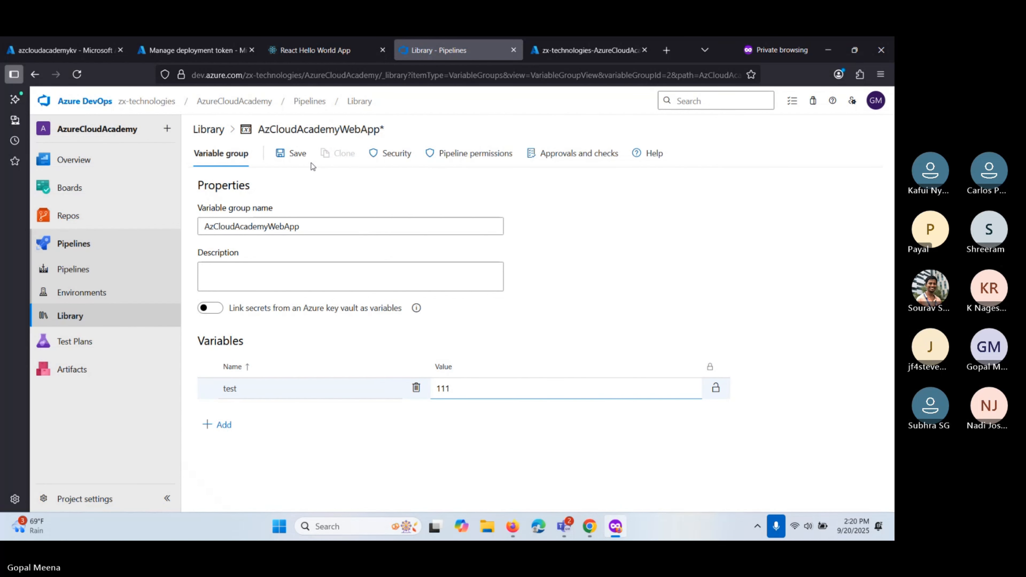
{"action": "left_click", "coordinate": [291, 154]}
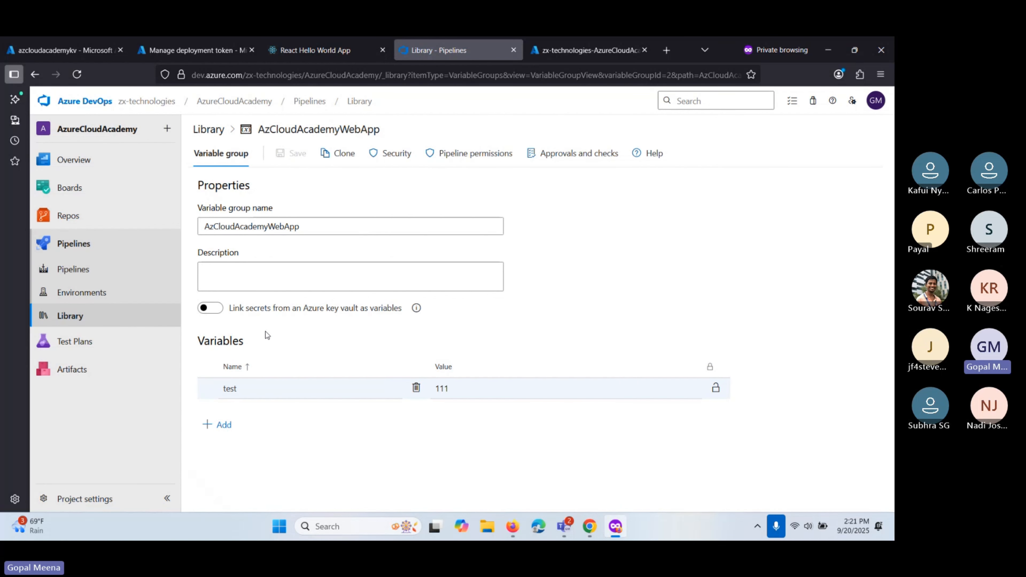
Step: Reopen the AzCloudAcademyWebApp variable group from the Library and turn on linking secrets from an Azure key vault, accepting erasure of its variables
{"action": "left_click", "coordinate": [209, 309]}
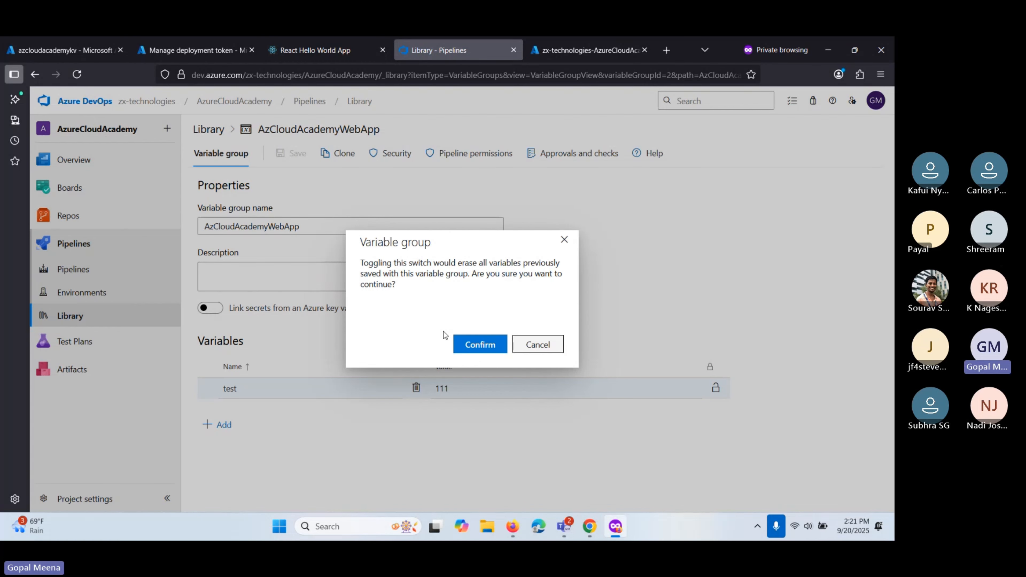
{"action": "left_click", "coordinate": [537, 344]}
{"action": "left_click", "coordinate": [73, 317]}
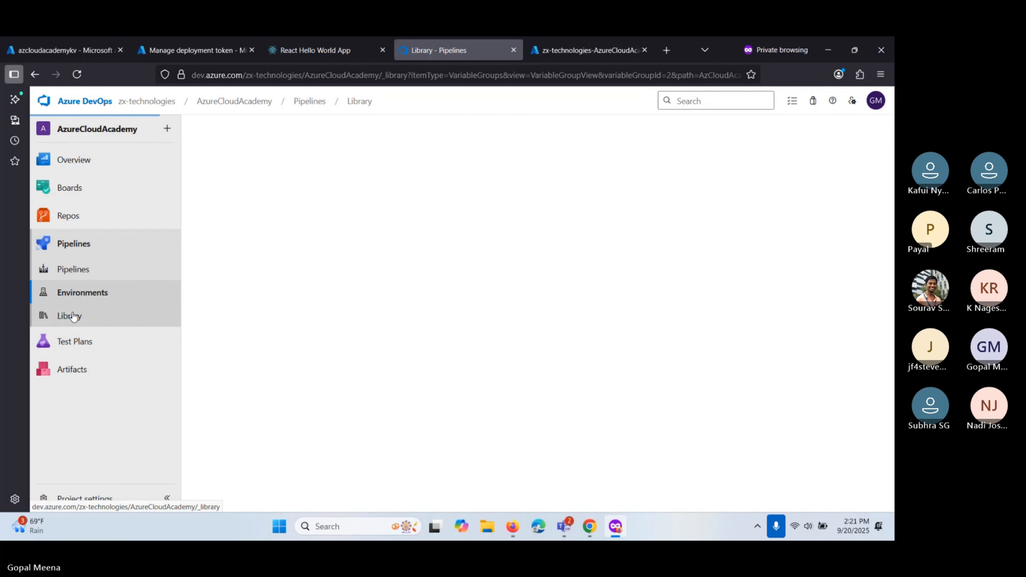
{"action": "left_click", "coordinate": [510, 332]}
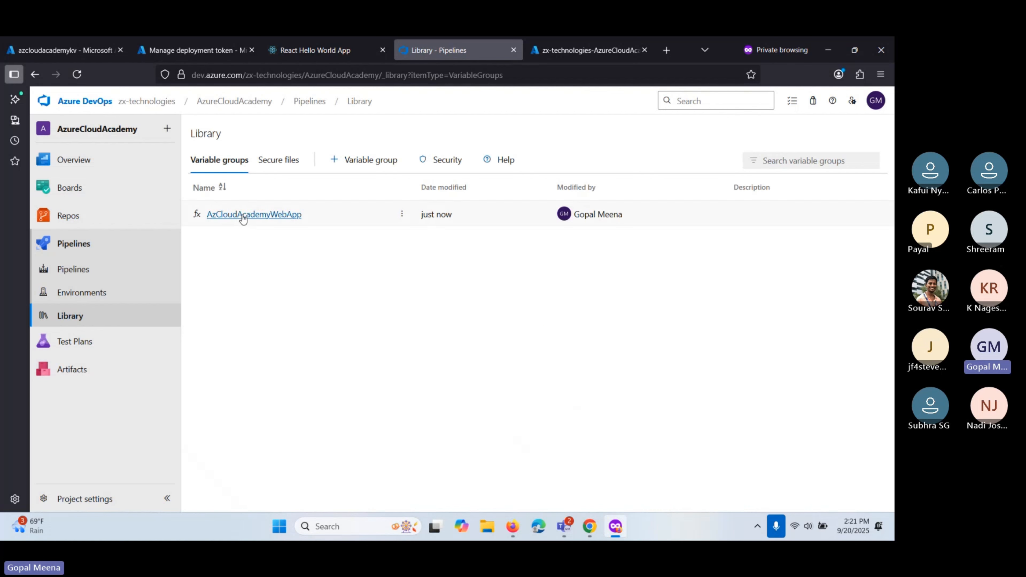
{"action": "left_click", "coordinate": [242, 216]}
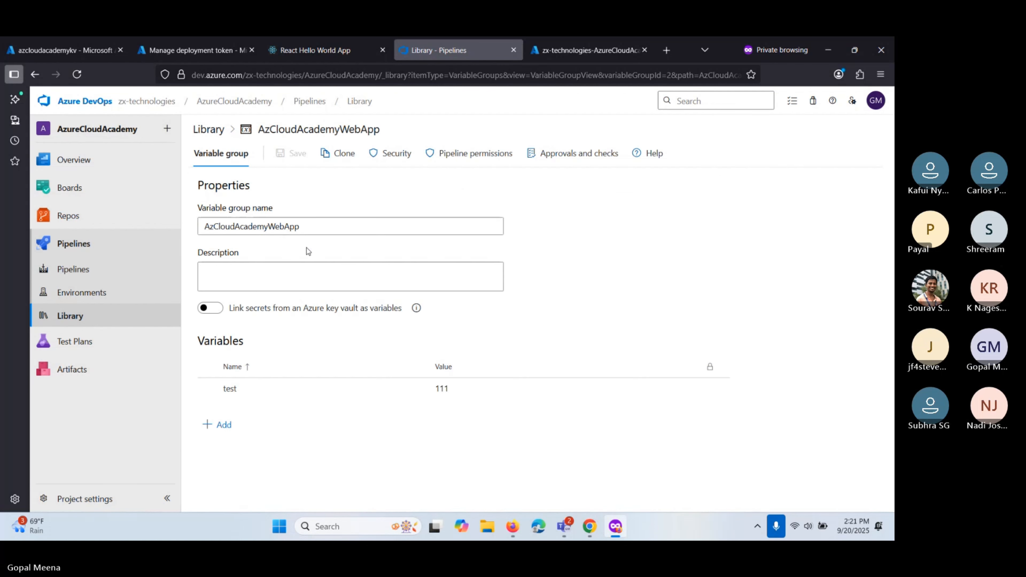
{"action": "left_click", "coordinate": [221, 308]}
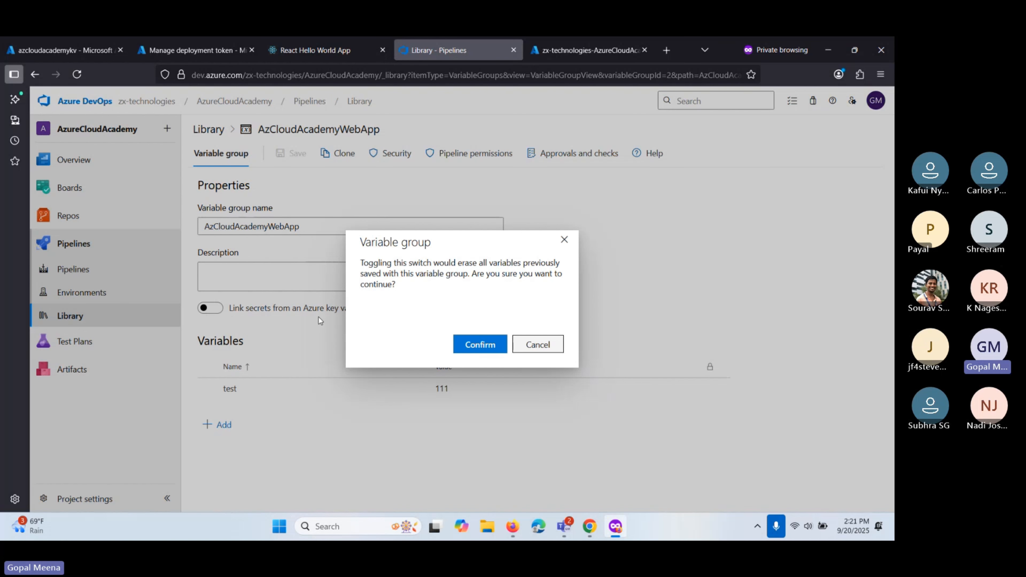
{"action": "left_click", "coordinate": [538, 344]}
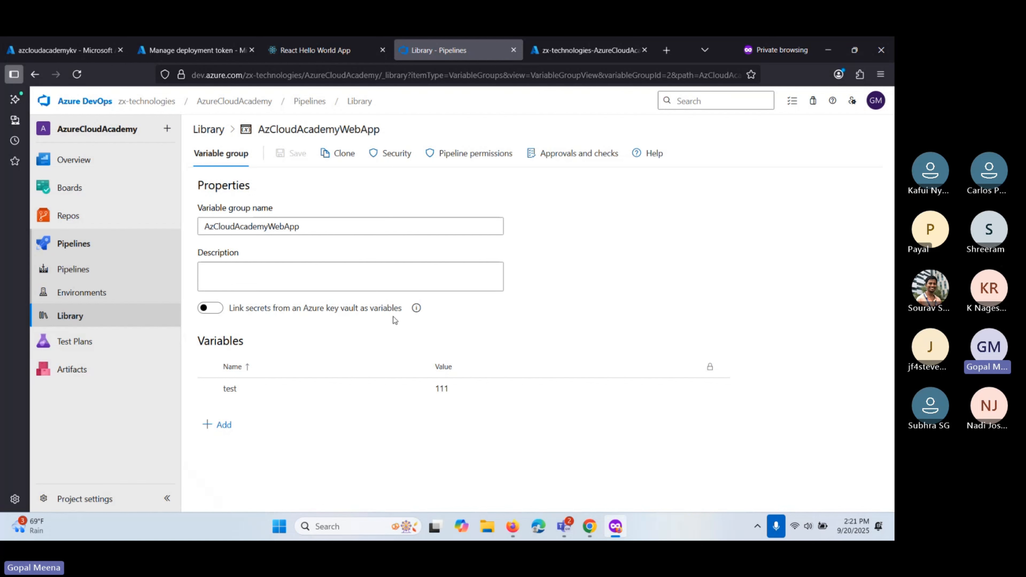
{"action": "left_click", "coordinate": [217, 313]}
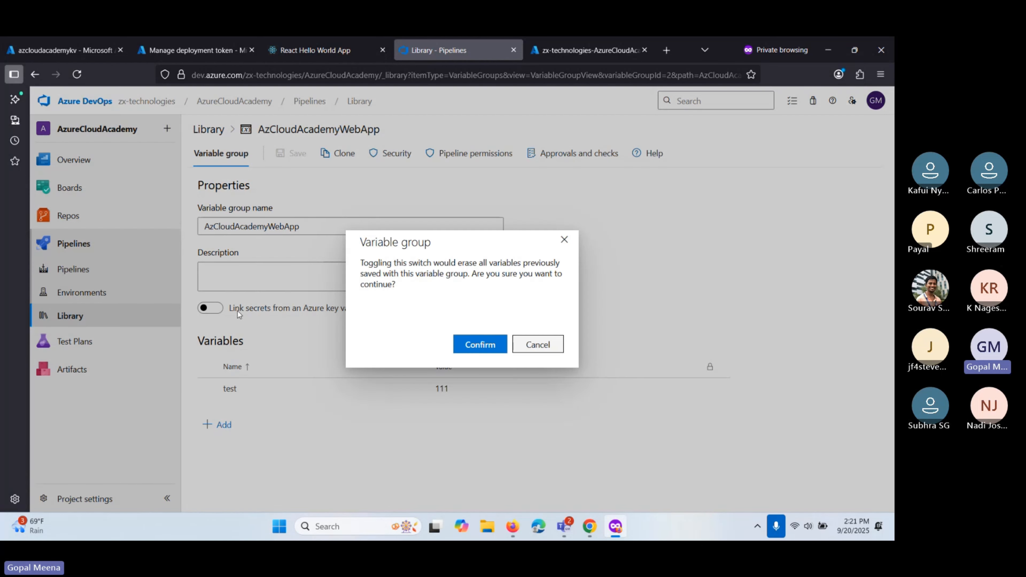
{"action": "left_click", "coordinate": [462, 349]}
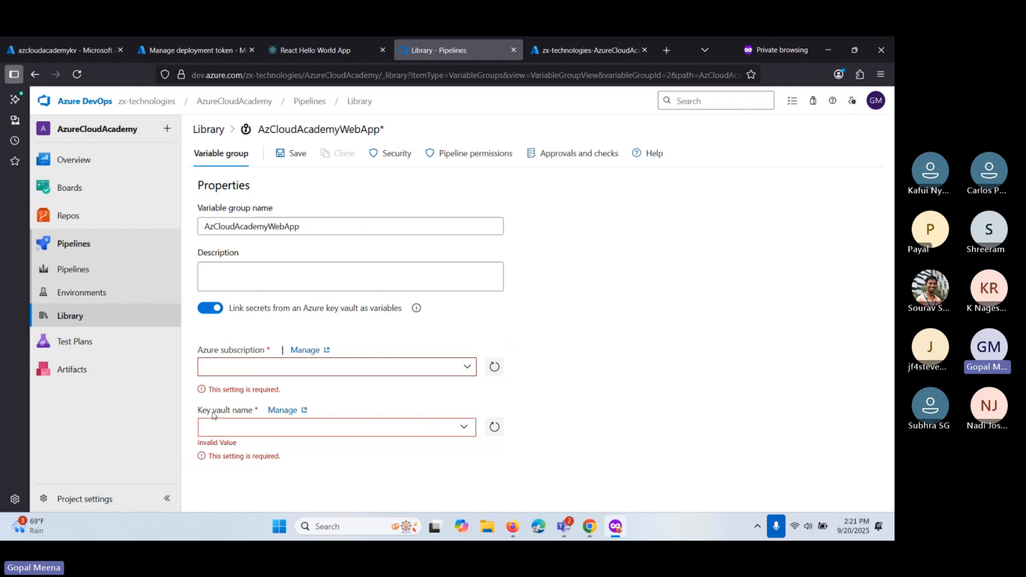
Step: Choose the Development service connection as the Azure subscription and list the key vaults it offers
{"action": "left_click", "coordinate": [468, 368]}
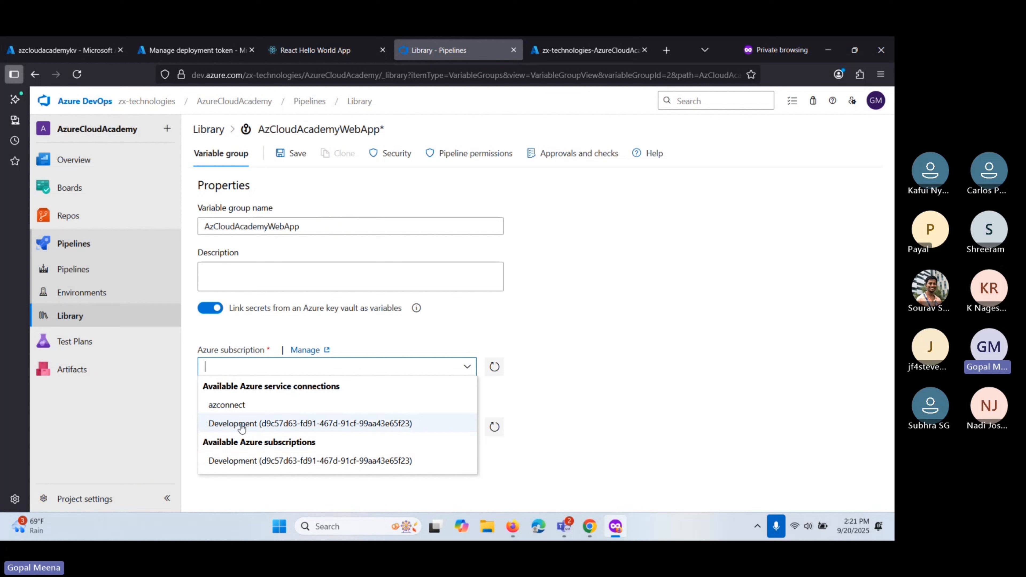
{"action": "left_click", "coordinate": [259, 424]}
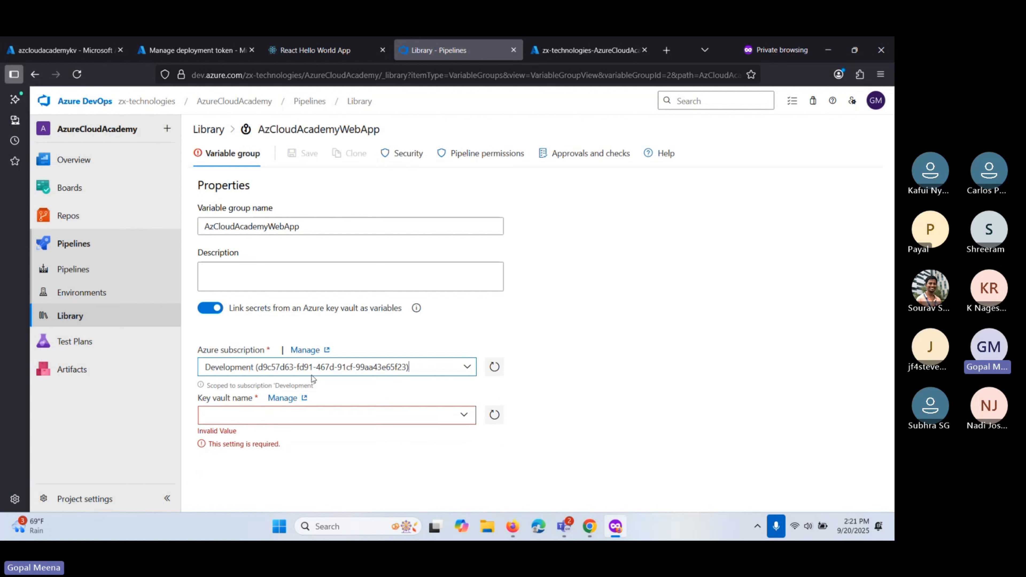
{"action": "left_click", "coordinate": [463, 415]}
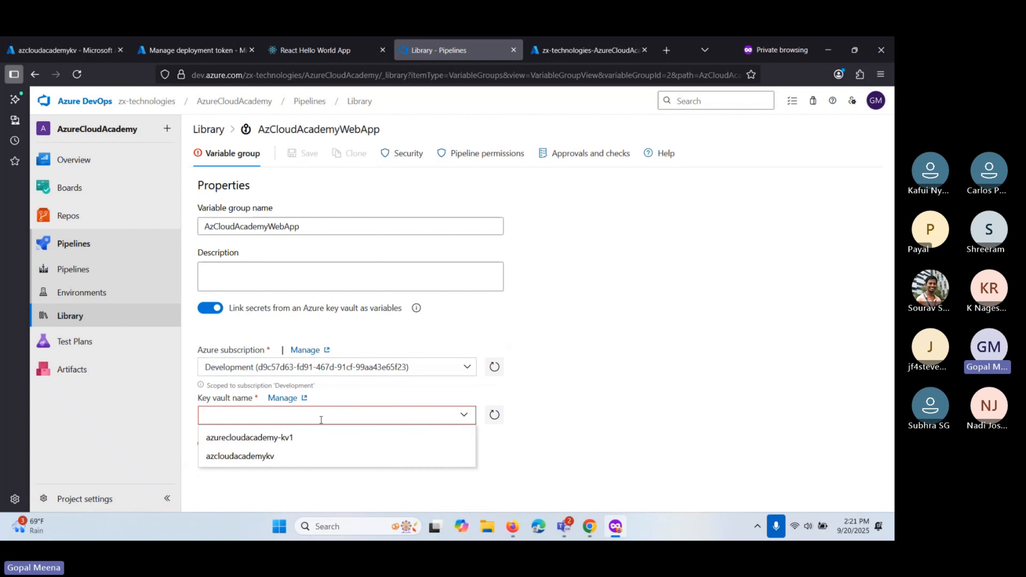
Step: Copy the vault name azcloudacademykv from the Azure portal and try to set it as the variable group's key vault
{"action": "left_click", "coordinate": [65, 53]}
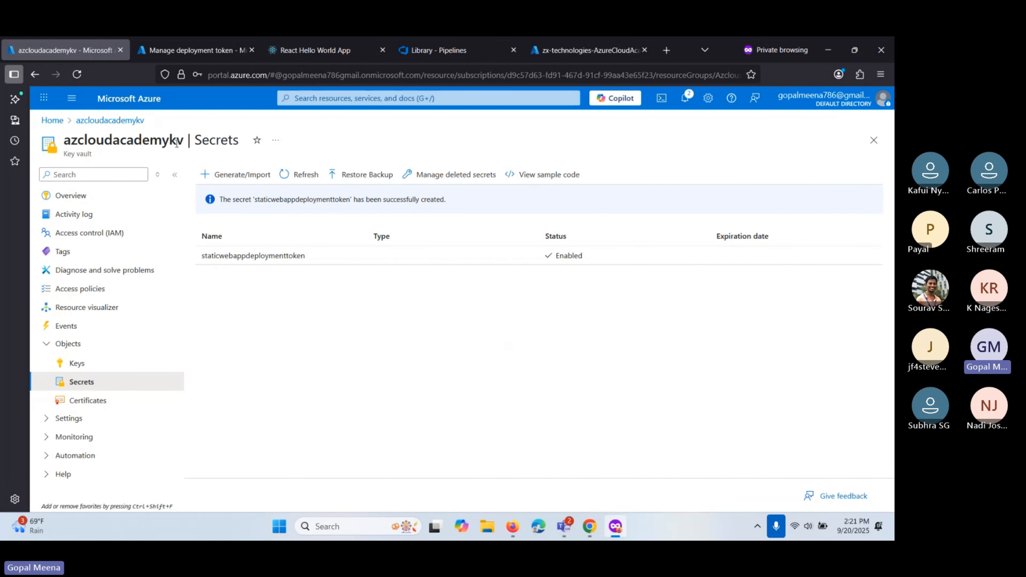
{"action": "double_click", "coordinate": [92, 139]}
{"action": "key", "text": "ctrl+c"}
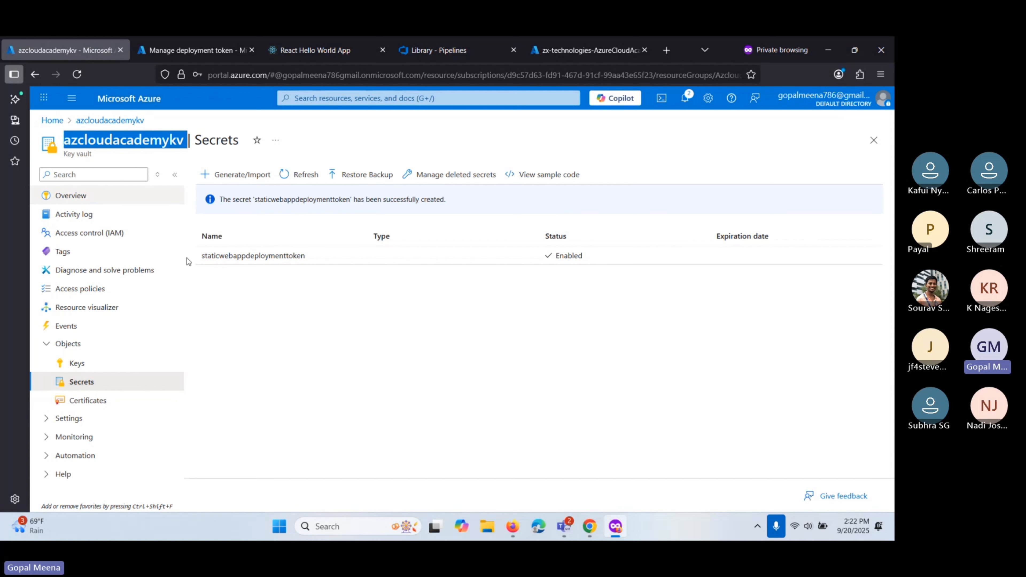
{"action": "left_click", "coordinate": [505, 44]}
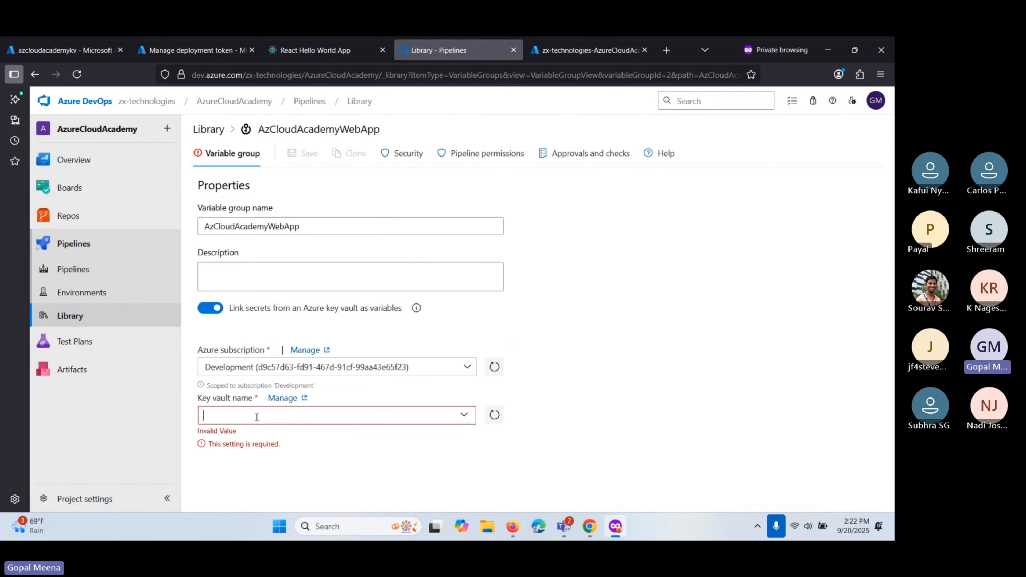
{"action": "key", "text": "ctrl+v"}
{"action": "key", "text": "BackSpace"}
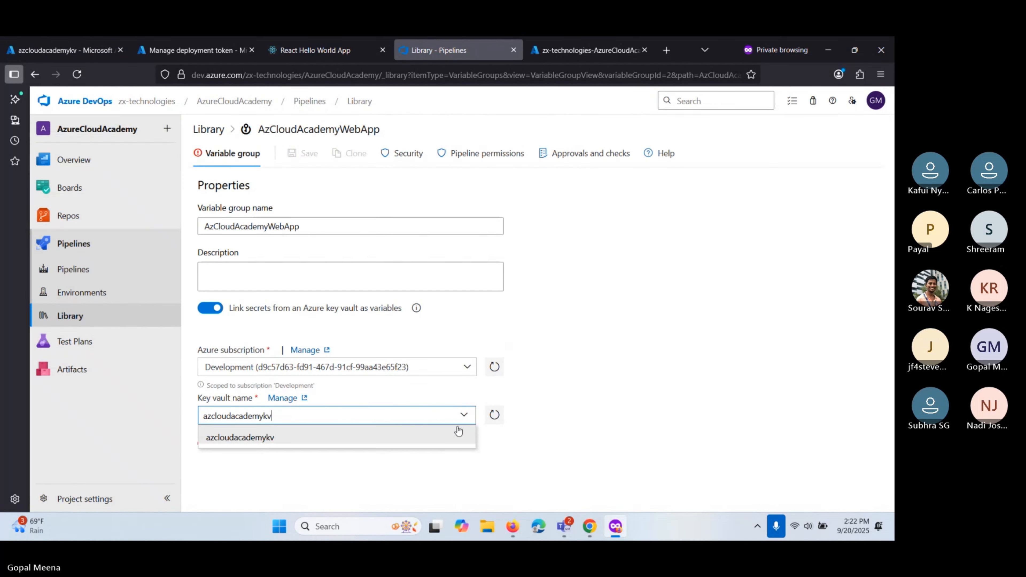
{"action": "left_click", "coordinate": [465, 414]}
{"action": "left_click", "coordinate": [466, 414]}
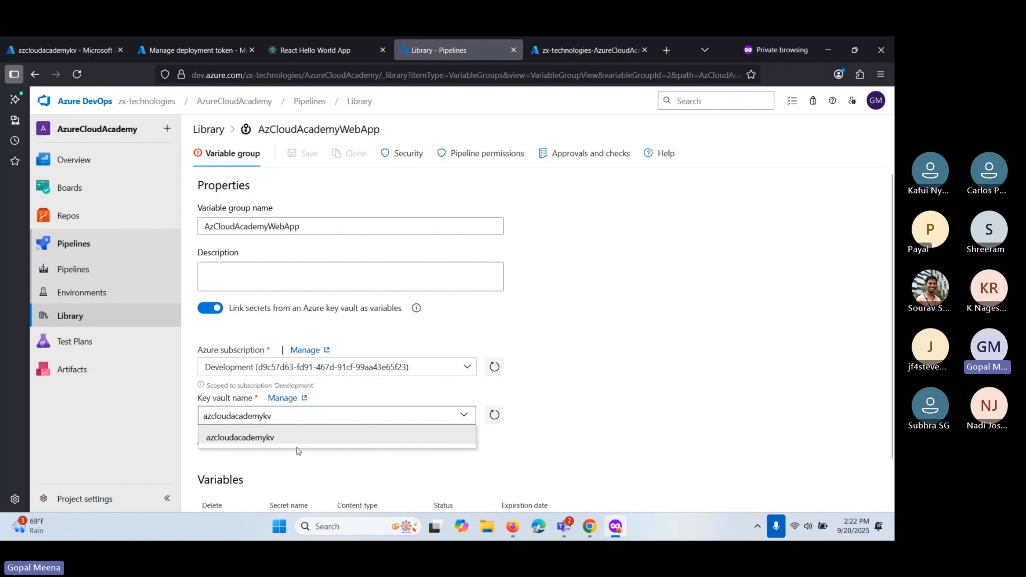
{"action": "left_click", "coordinate": [262, 439]}
{"action": "scroll", "coordinate": [277, 438], "scroll_direction": "down", "scroll_amount": 1}
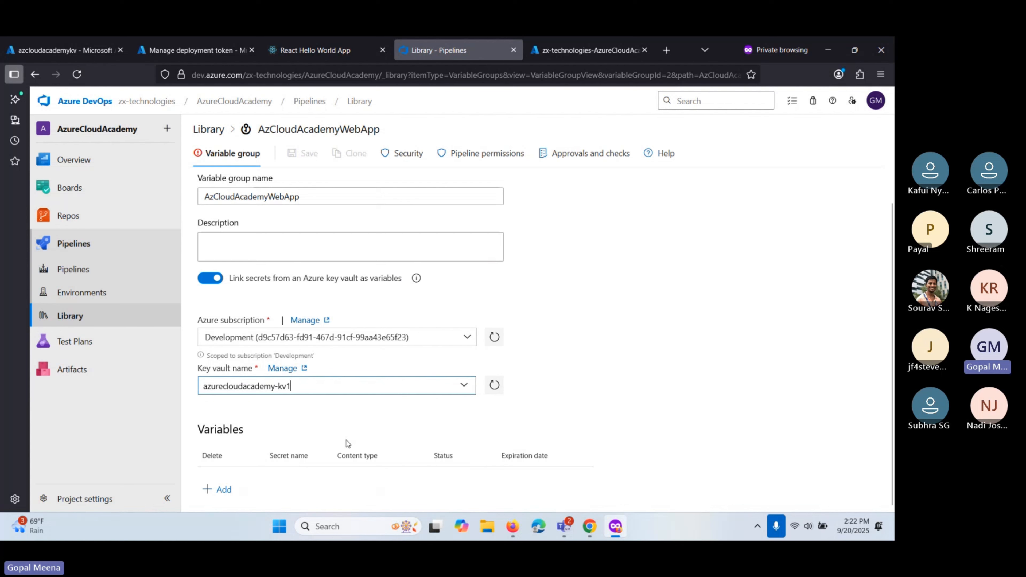
Step: Review the secrets selectable for the variable group and compare them with the secret name in the portal's azcloudacademykv vault
{"action": "left_click", "coordinate": [214, 490]}
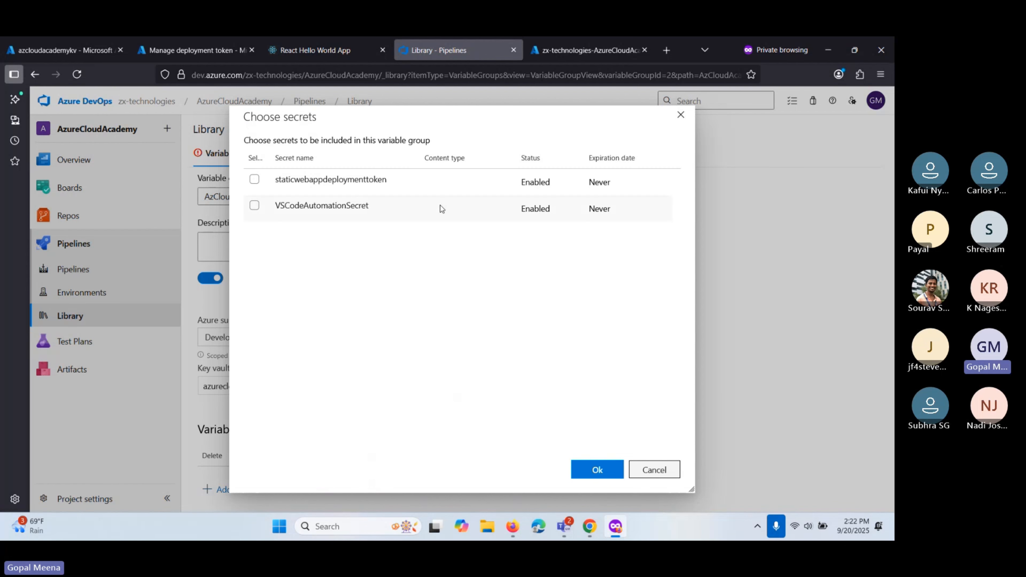
{"action": "left_click", "coordinate": [680, 115]}
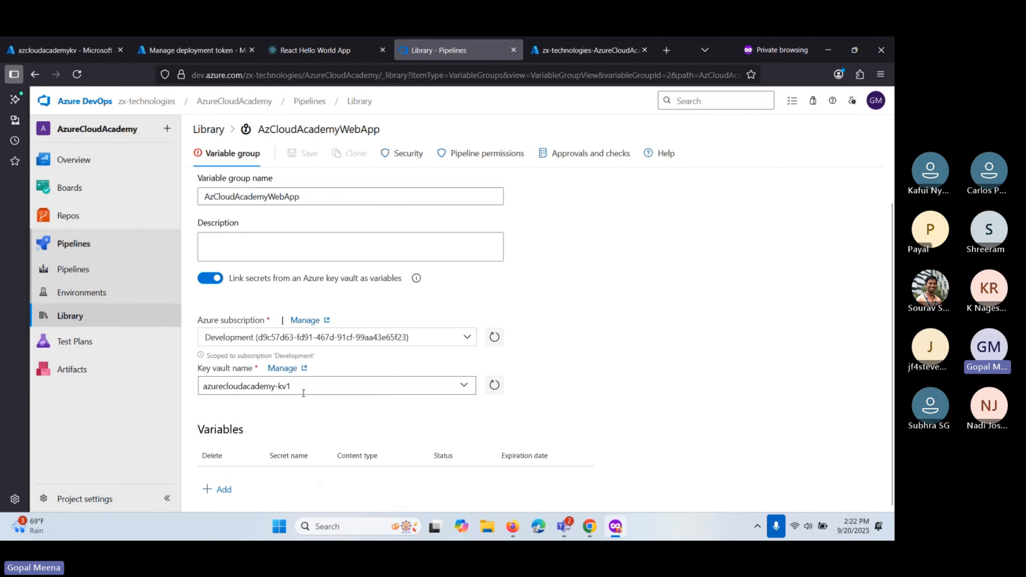
{"action": "left_click", "coordinate": [62, 44]}
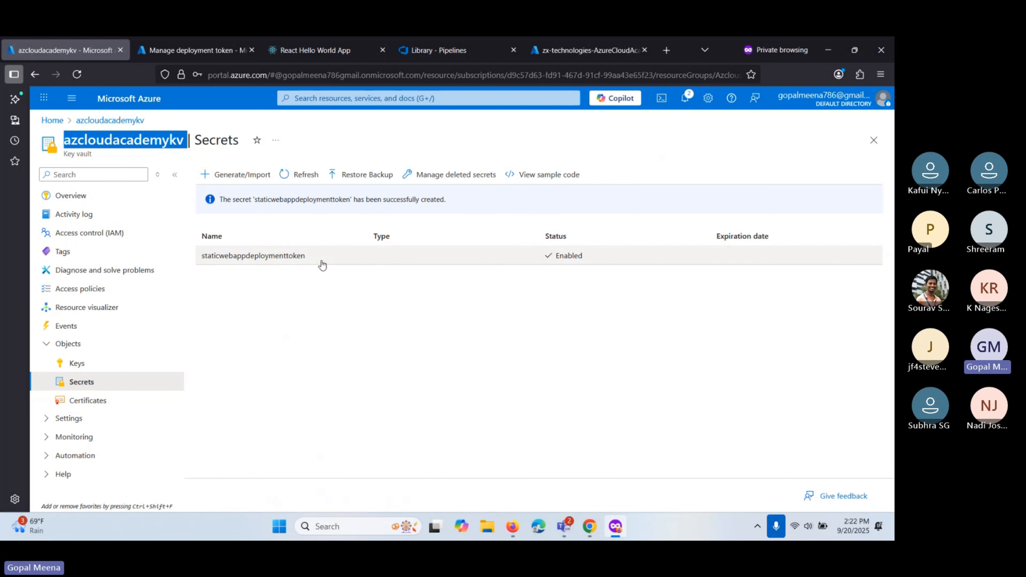
{"action": "left_click_drag", "start_coordinate": [320, 259], "coordinate": [200, 258]}
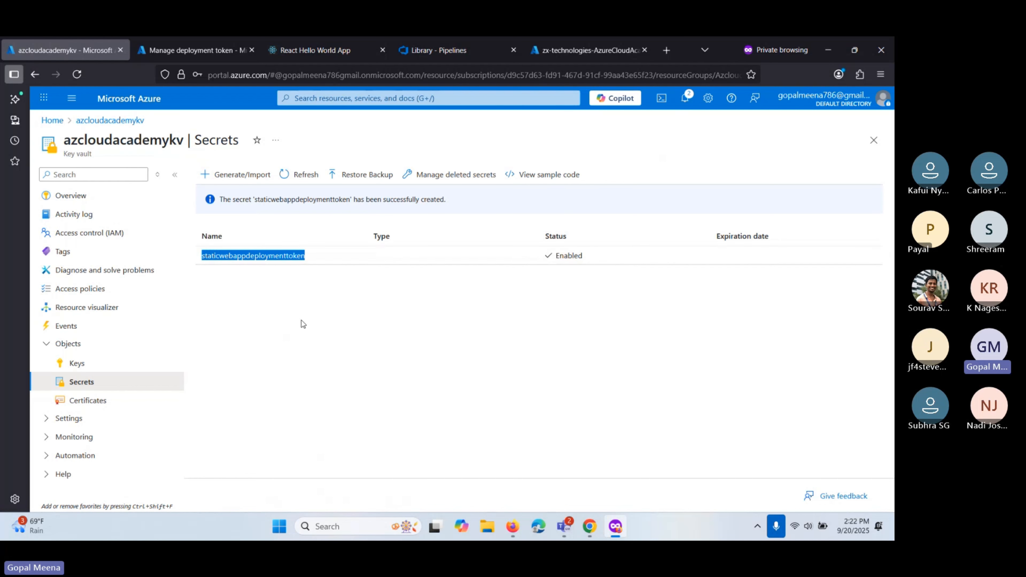
{"action": "left_click", "coordinate": [429, 52]}
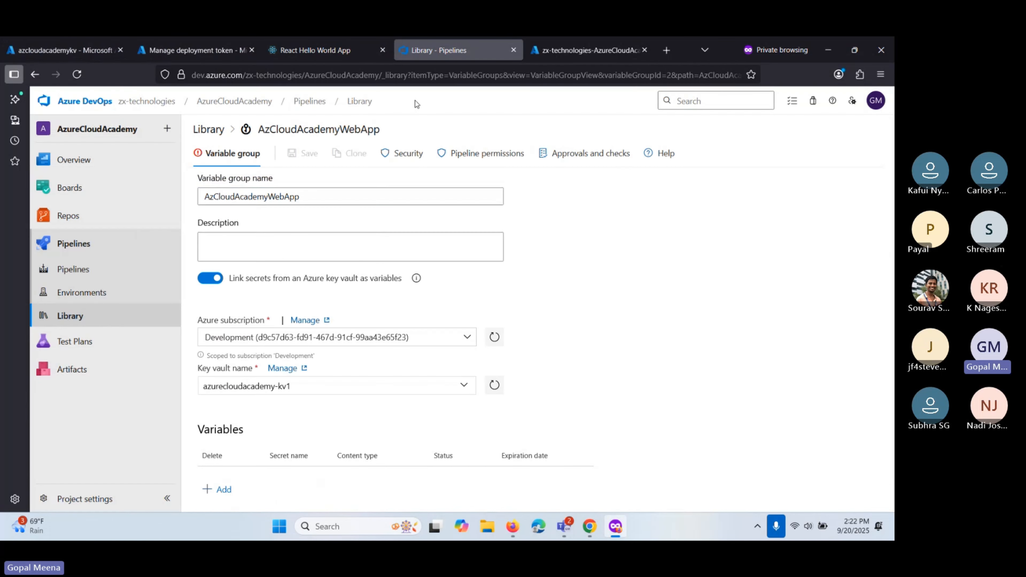
Step: Add the staticwebappdeploymenttoken secret from the azurecloudacademy-kv1 vault to the variable group
{"action": "left_click", "coordinate": [225, 491]}
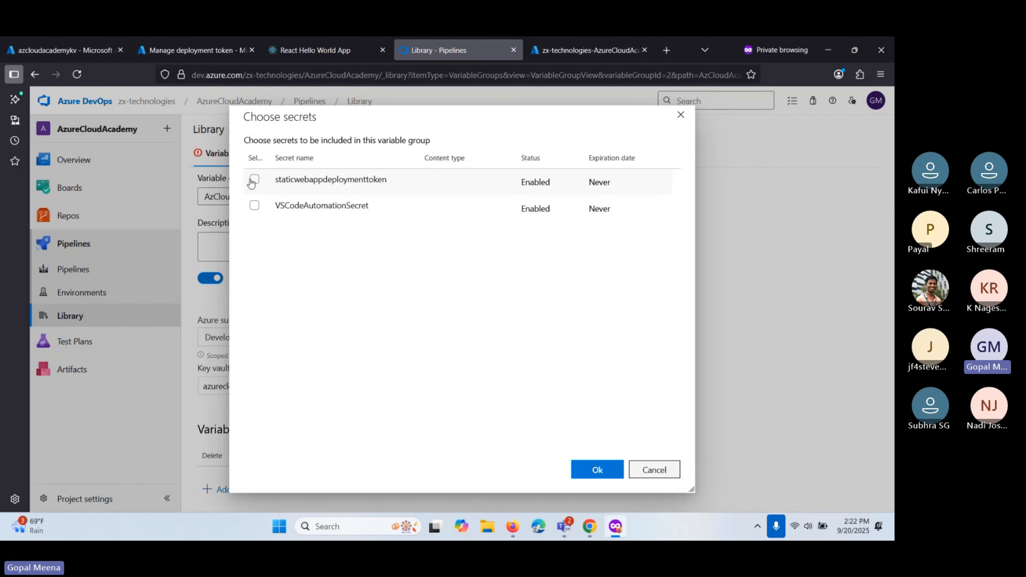
{"action": "left_click", "coordinate": [254, 181]}
{"action": "left_click", "coordinate": [598, 471]}
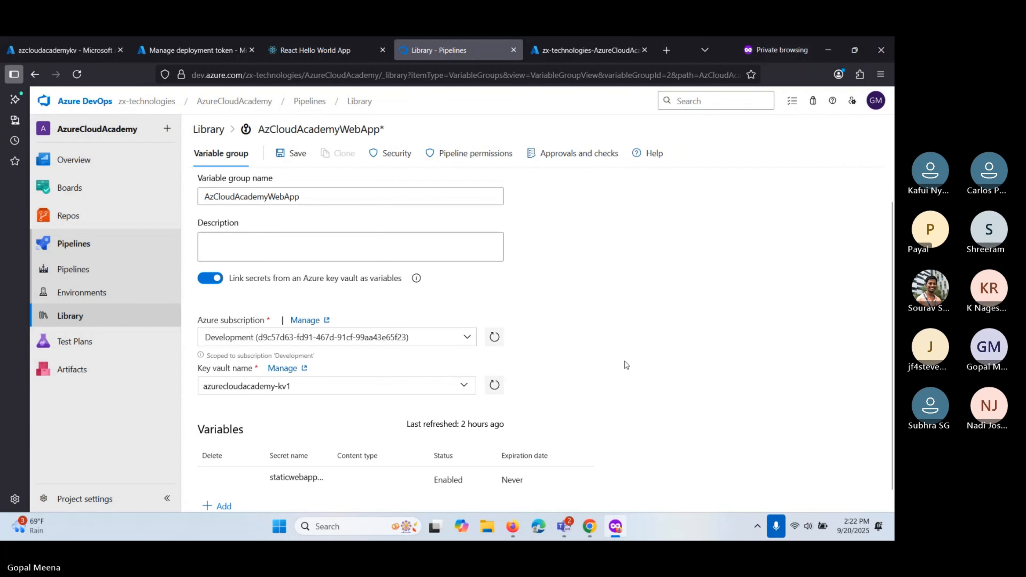
{"action": "scroll", "coordinate": [626, 365], "scroll_direction": "down", "scroll_amount": 1}
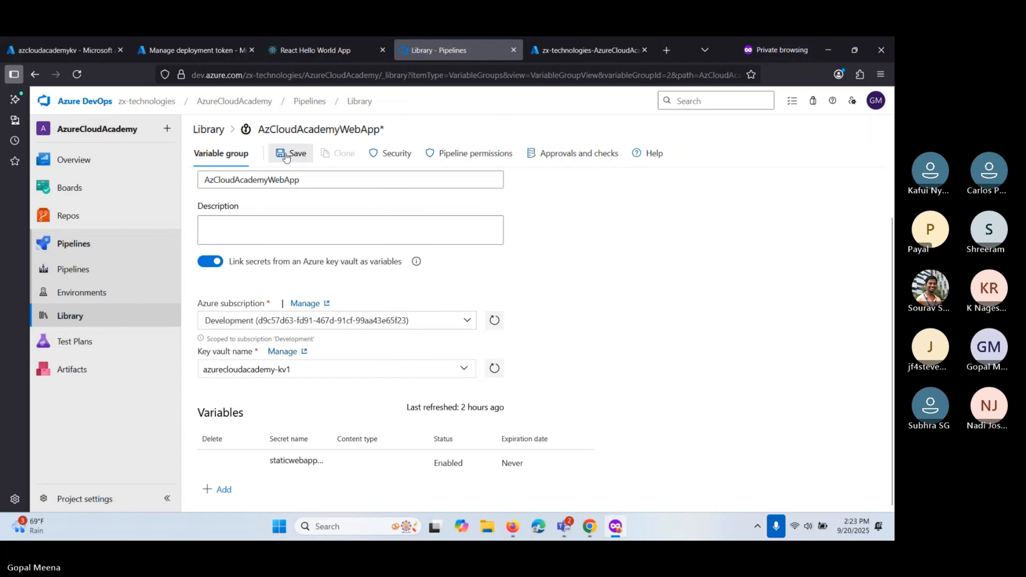
Step: Check the vault's name in the Azure portal and set the variable group's key vault name to azcloudacademykv
{"action": "left_click", "coordinate": [41, 49]}
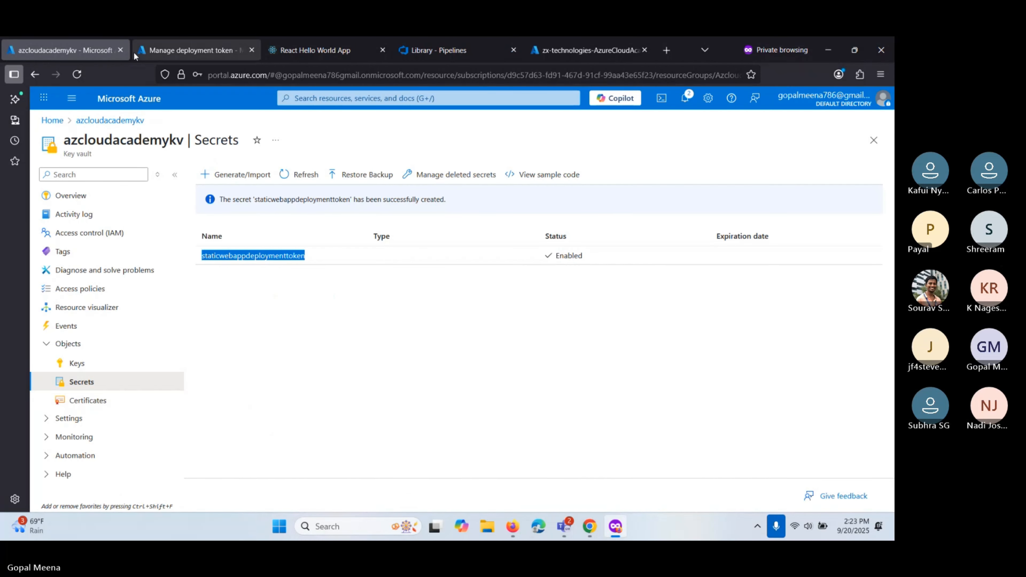
{"action": "left_click", "coordinate": [431, 50]}
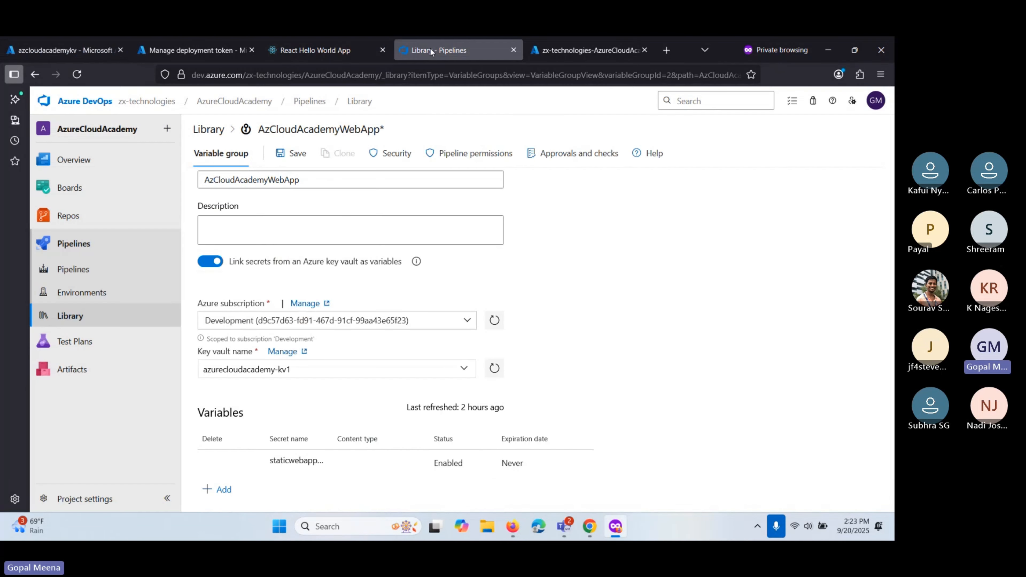
{"action": "left_click", "coordinate": [464, 369]}
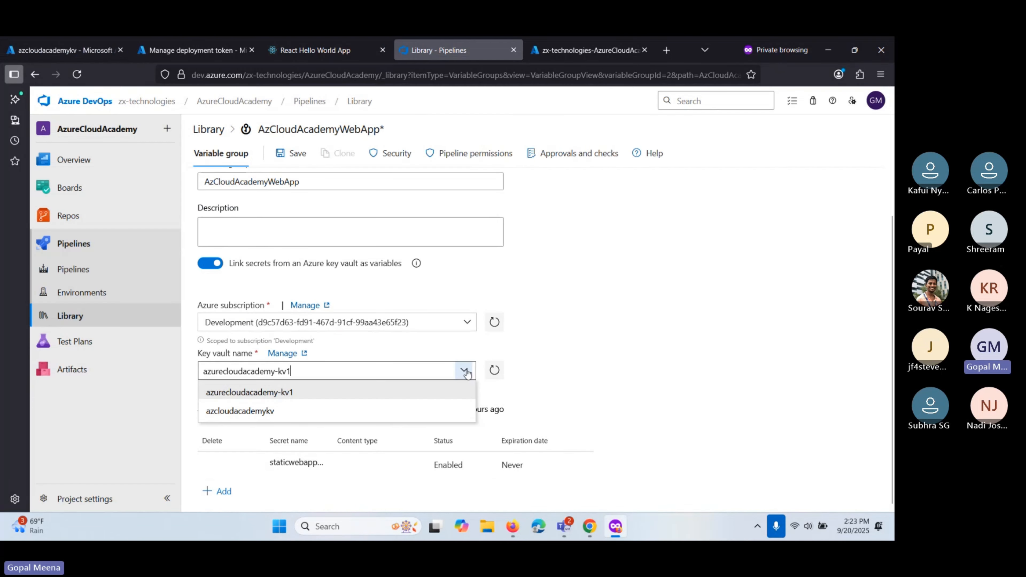
{"action": "left_click", "coordinate": [263, 411]}
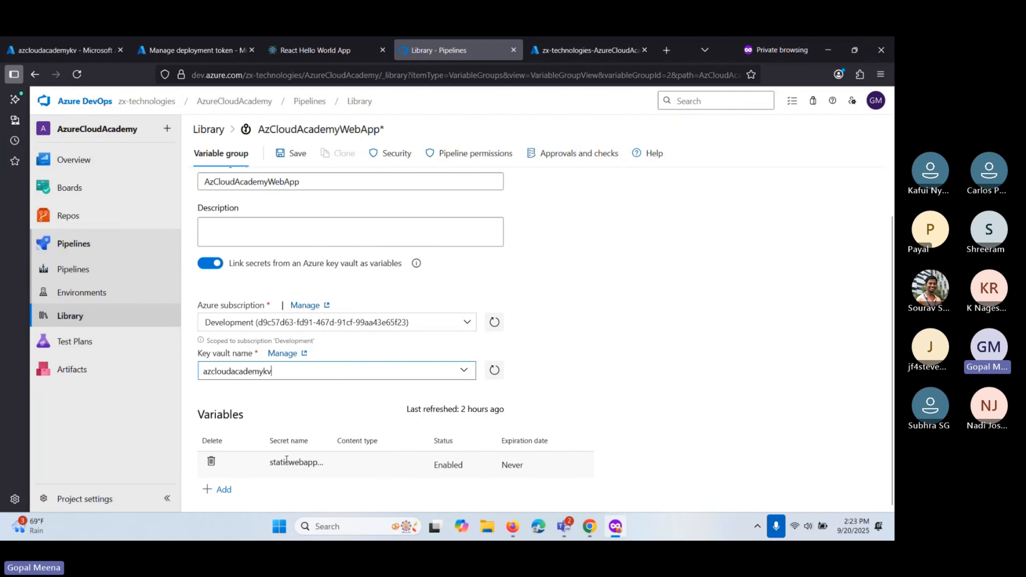
Step: Include the staticwebappdeploymenttoken secret from azcloudacademykv in the variable group and save the group
{"action": "left_click", "coordinate": [211, 489]}
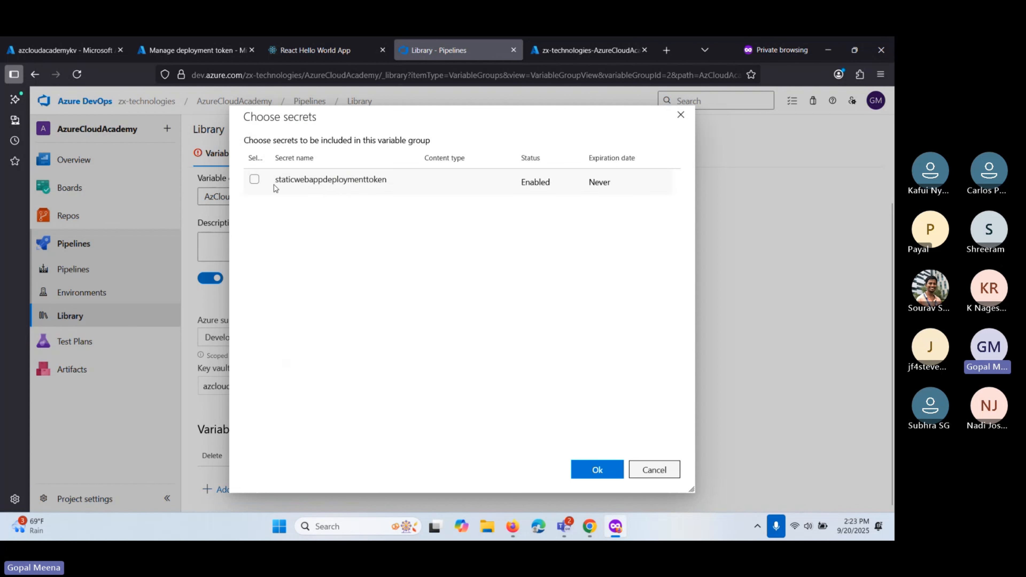
{"action": "left_click", "coordinate": [255, 179]}
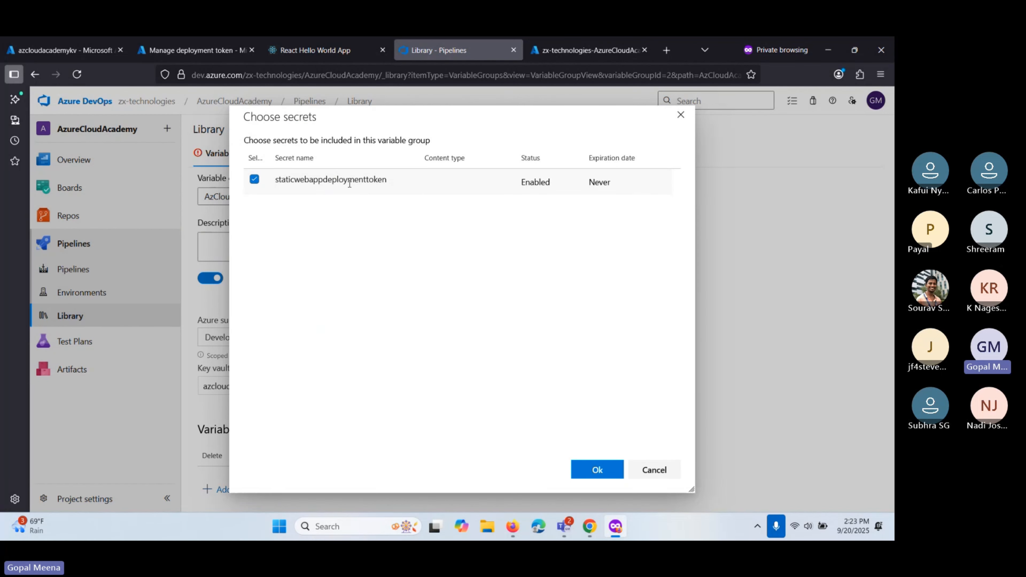
{"action": "left_click", "coordinate": [591, 470]}
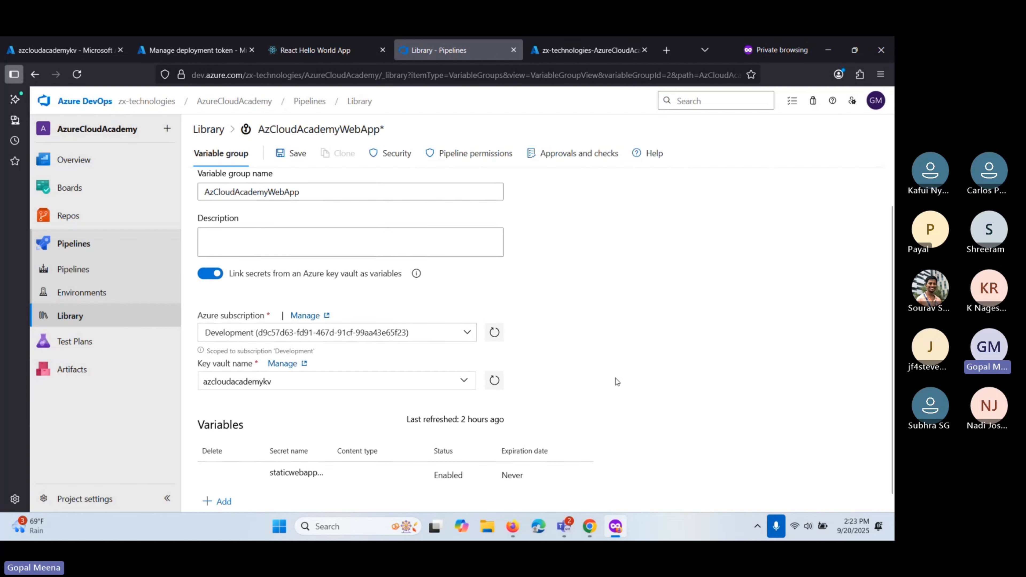
{"action": "scroll", "coordinate": [615, 381], "scroll_direction": "down", "scroll_amount": 1}
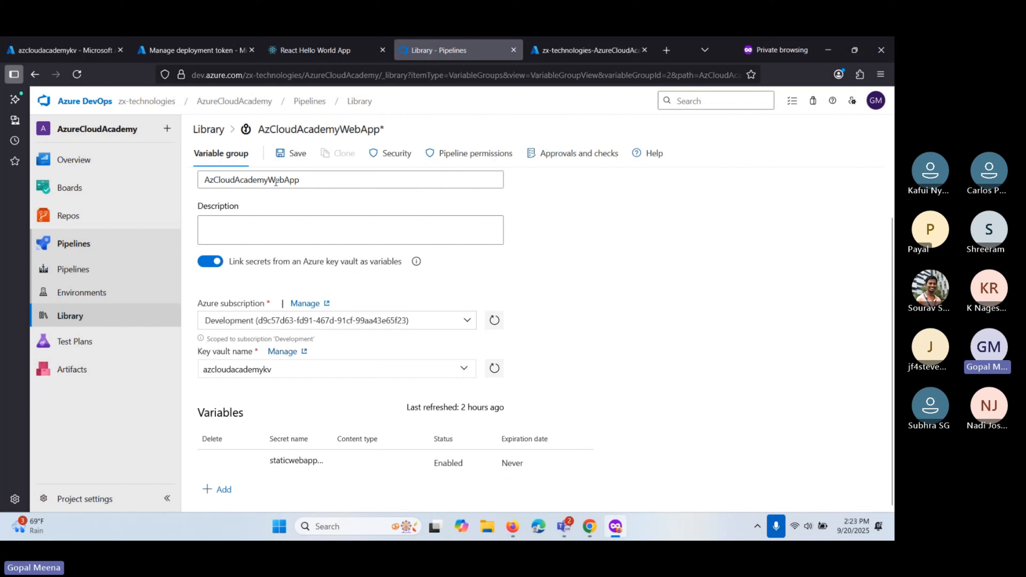
{"action": "left_click", "coordinate": [283, 154]}
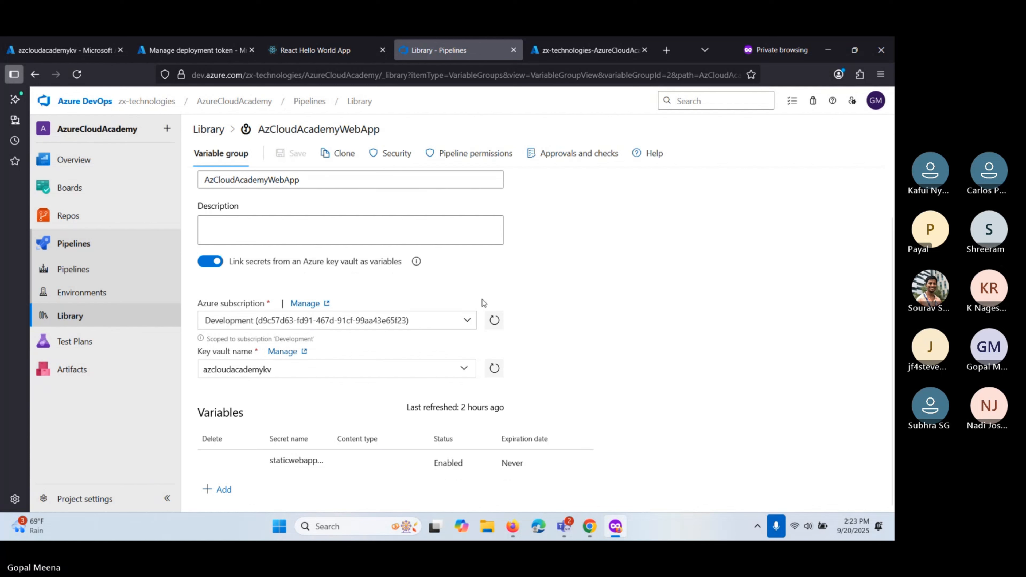
Step: Open the staticwebappdeploymenttoken secret in the Azure portal to check its name, and return to the variable group
{"action": "left_click", "coordinate": [67, 43]}
{"action": "left_click", "coordinate": [226, 255]}
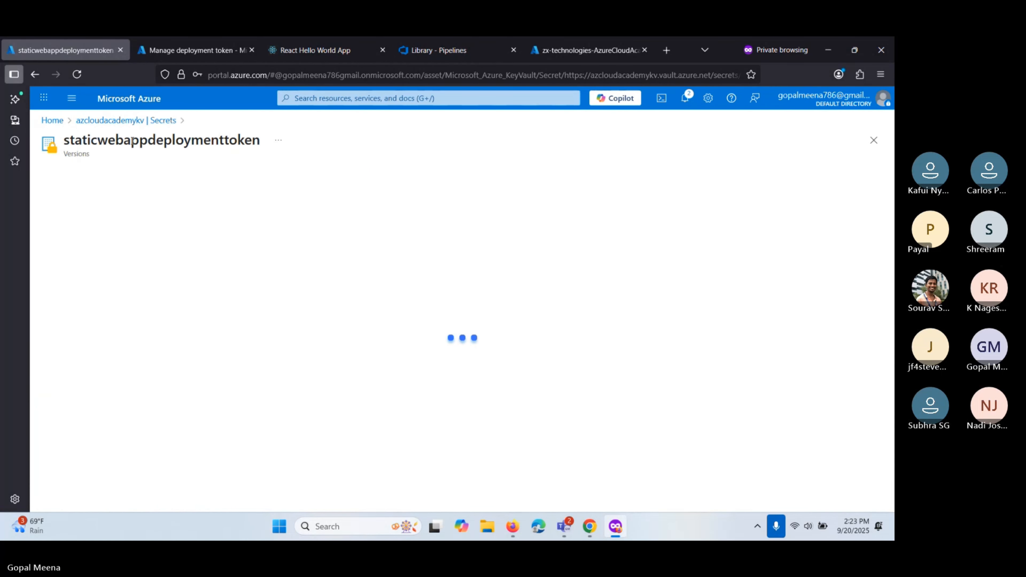
{"action": "double_click", "coordinate": [197, 143]}
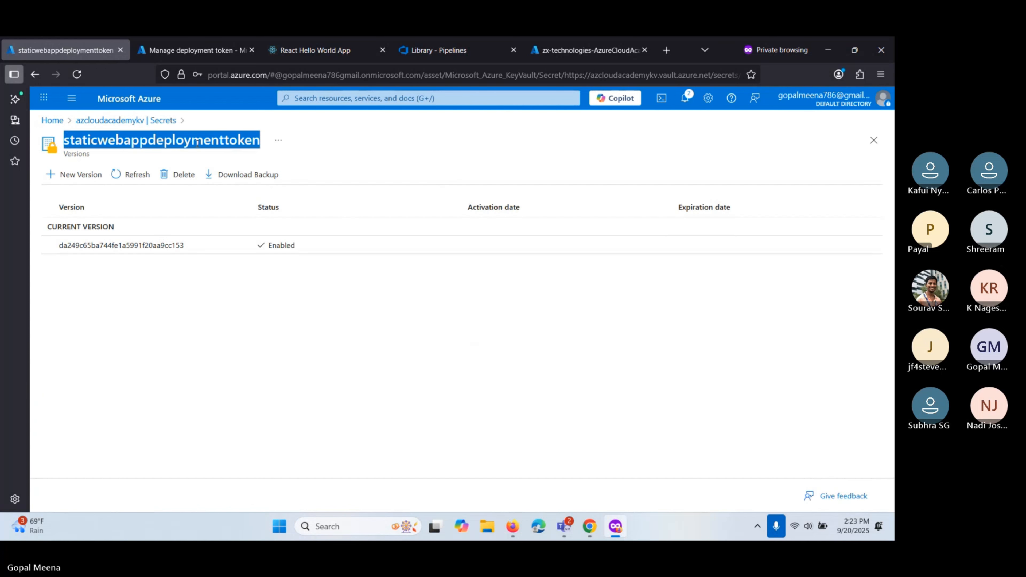
{"action": "left_click", "coordinate": [420, 54]}
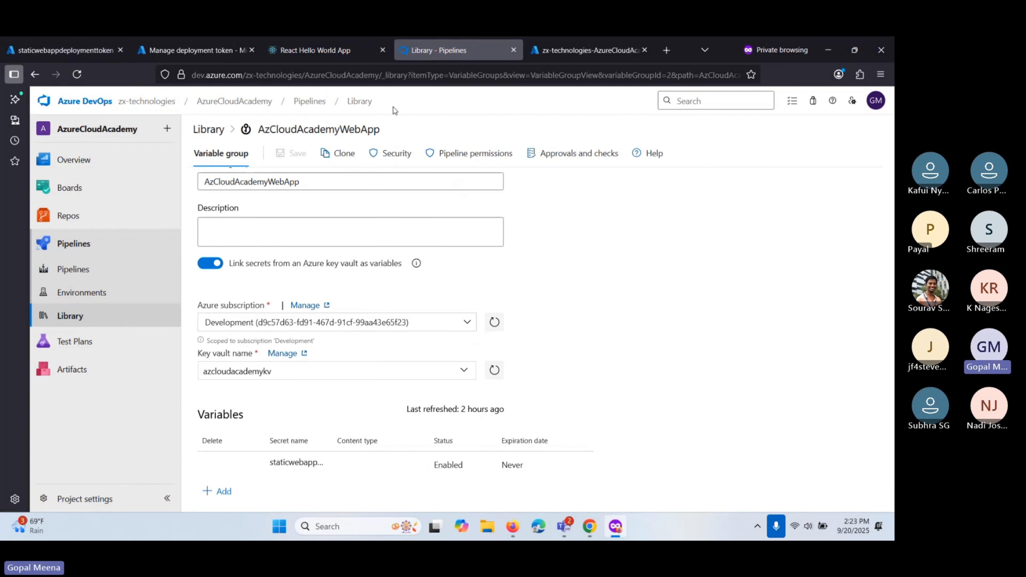
Step: Leave the variable group page and open the AzureCloudAcademy pipeline's azure-pipelines.yml for editing
{"action": "left_click", "coordinate": [60, 292]}
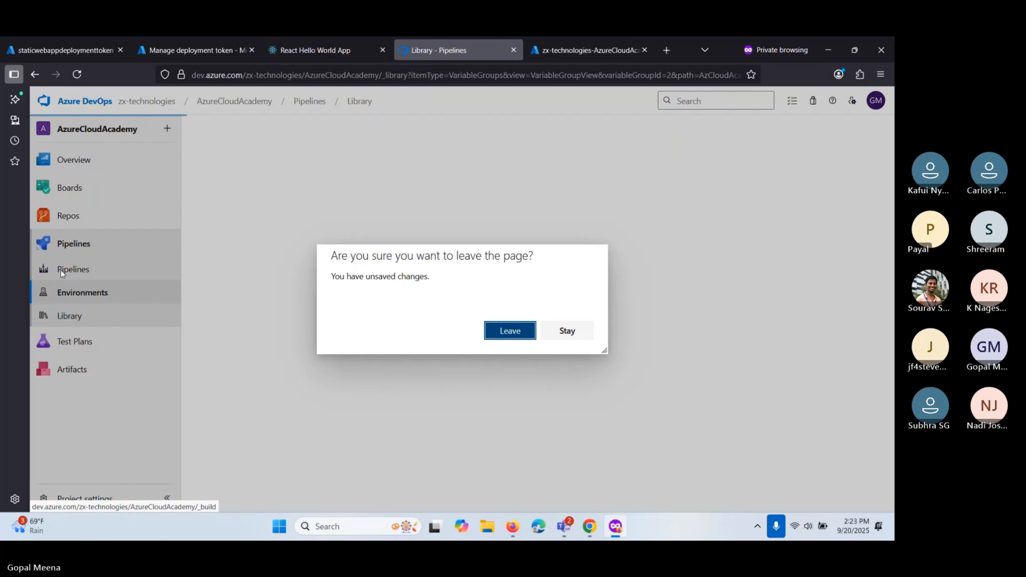
{"action": "left_click", "coordinate": [508, 336]}
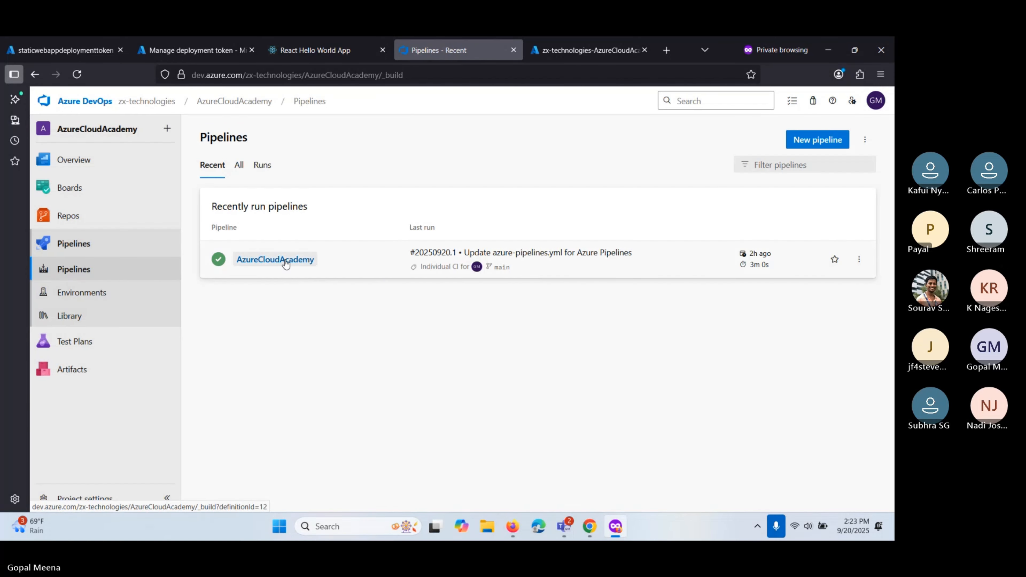
{"action": "left_click", "coordinate": [282, 261]}
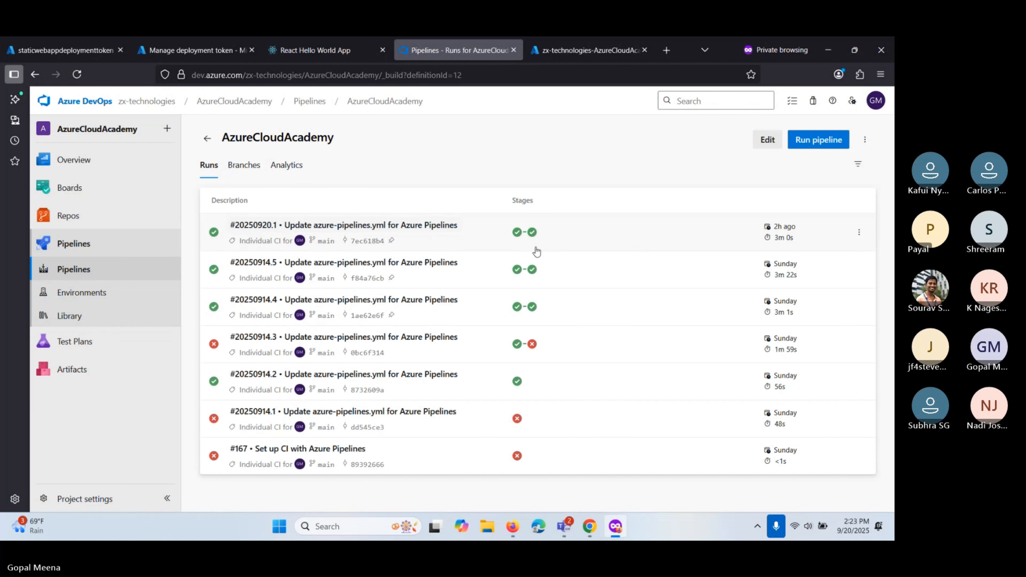
{"action": "left_click", "coordinate": [754, 148]}
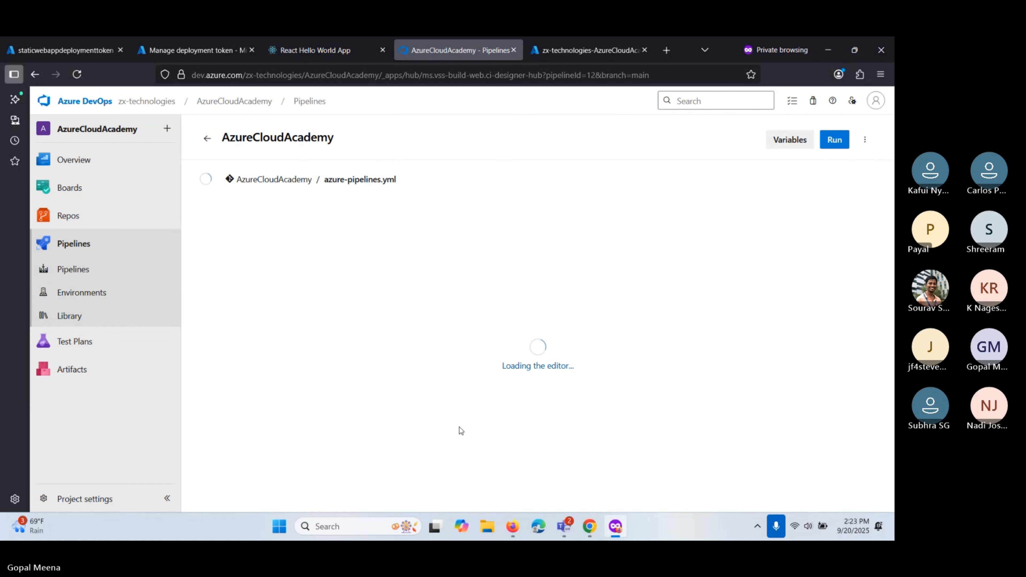
Step: Check the staticwebappdeploymenttoken reference in the AzureStaticWebApp task of azure-pipelines.yml and run the pipeline on the main branch
{"action": "scroll", "coordinate": [431, 373], "scroll_direction": "down", "scroll_amount": 5}
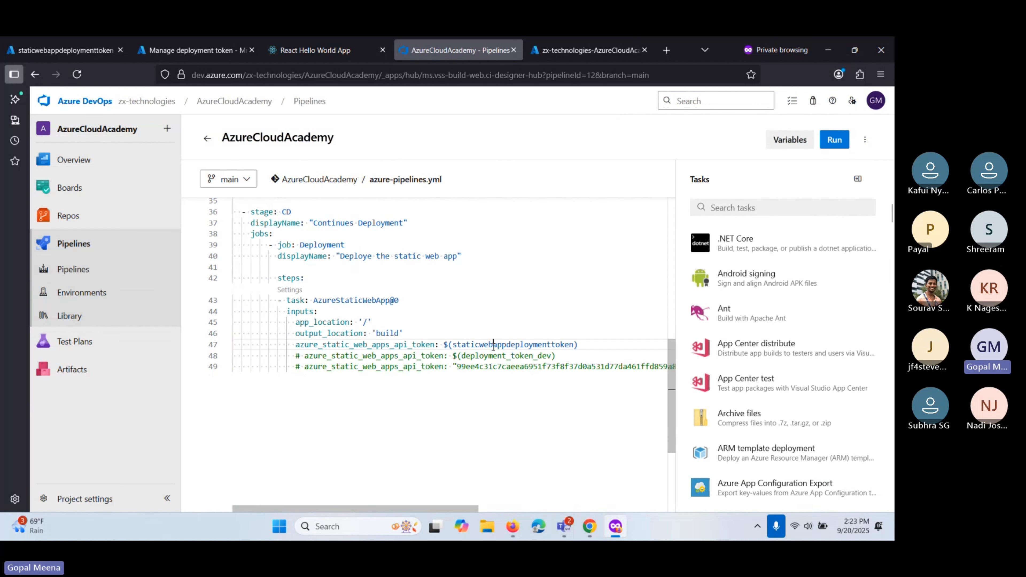
{"action": "double_click", "coordinate": [493, 347]}
{"action": "left_click", "coordinate": [493, 347]}
{"action": "left_click", "coordinate": [833, 140]}
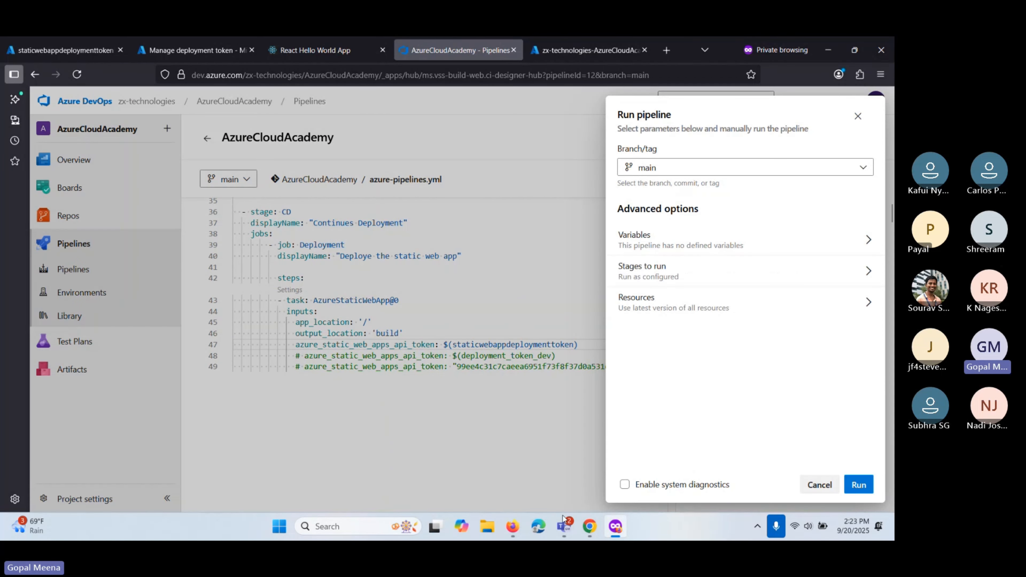
{"action": "left_click", "coordinate": [858, 487]}
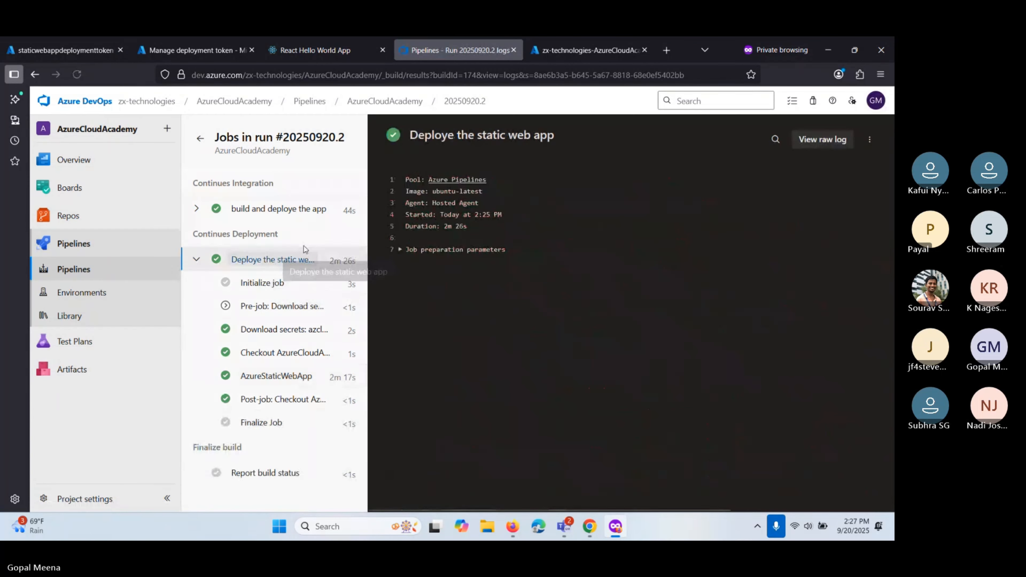
Step: Review the run's logs for Report build status, Finalize Job and the post-job AzureCloudAcademy checkout
{"action": "left_click", "coordinate": [254, 471]}
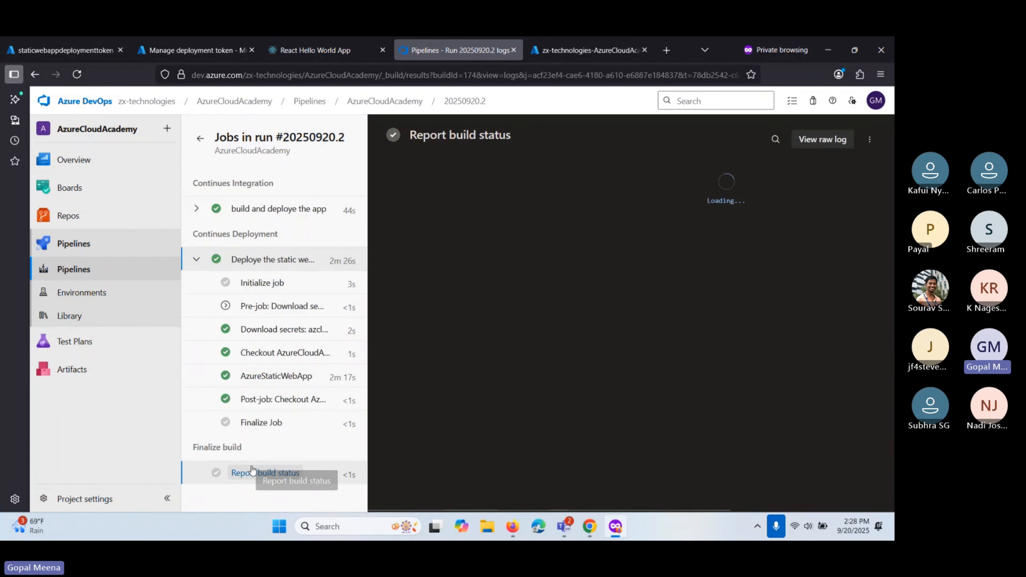
{"action": "left_click", "coordinate": [259, 425]}
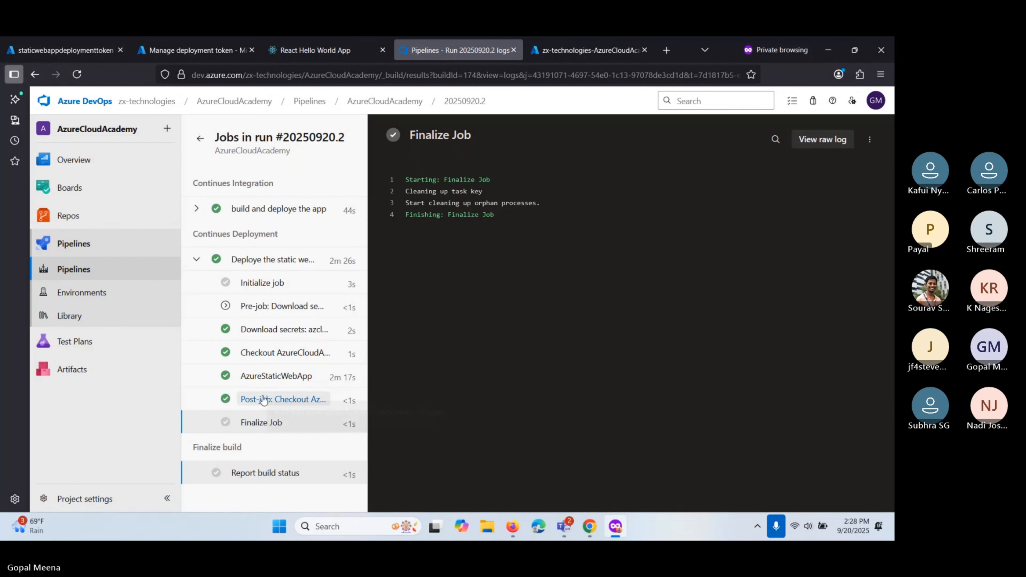
{"action": "left_click", "coordinate": [252, 399]}
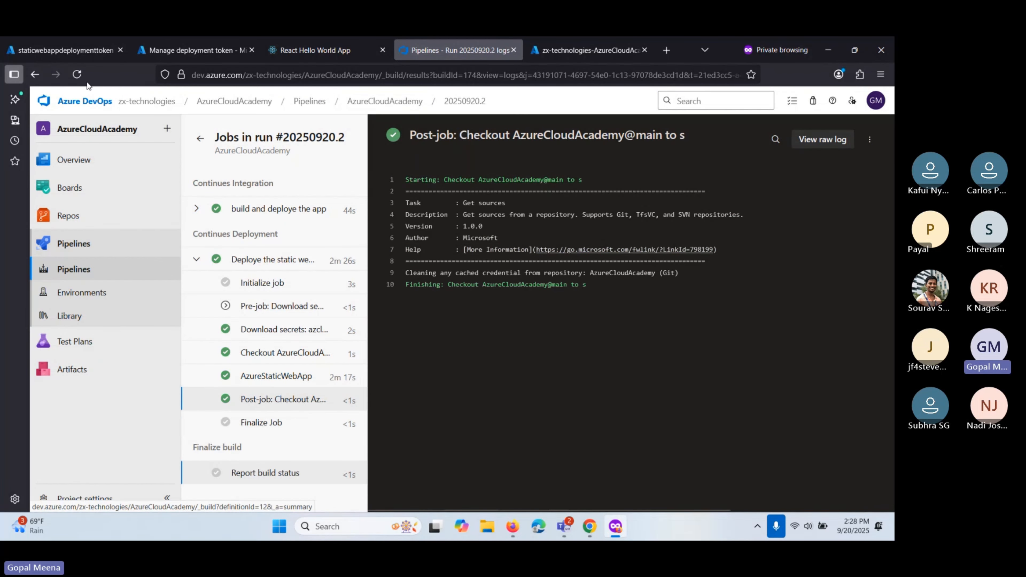
Step: Go to the test101 static web app's overview in the Azure portal, open its deployed site in the browser and reload it
{"action": "left_click", "coordinate": [65, 53]}
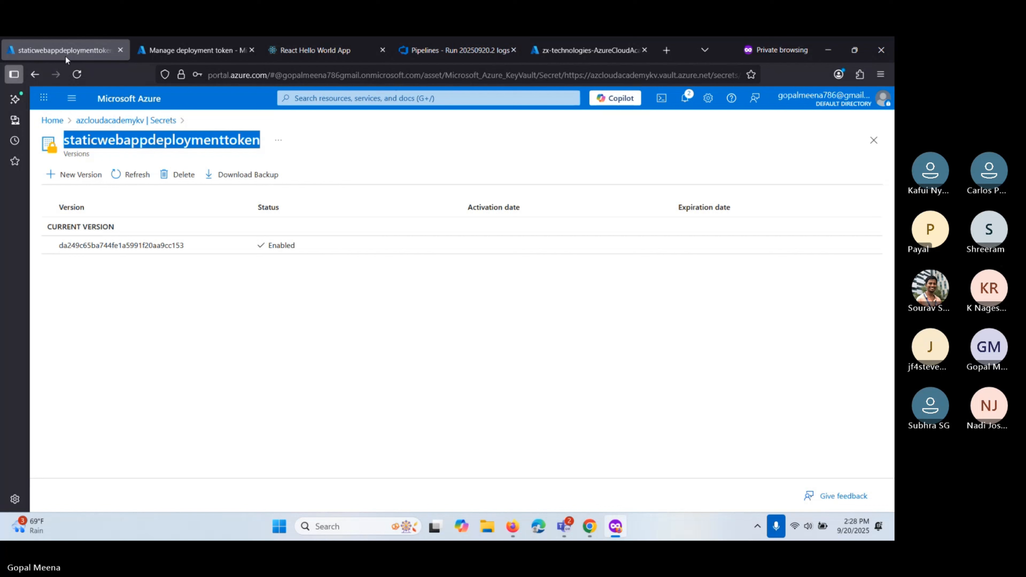
{"action": "left_click", "coordinate": [189, 52]}
{"action": "left_click", "coordinate": [874, 124]}
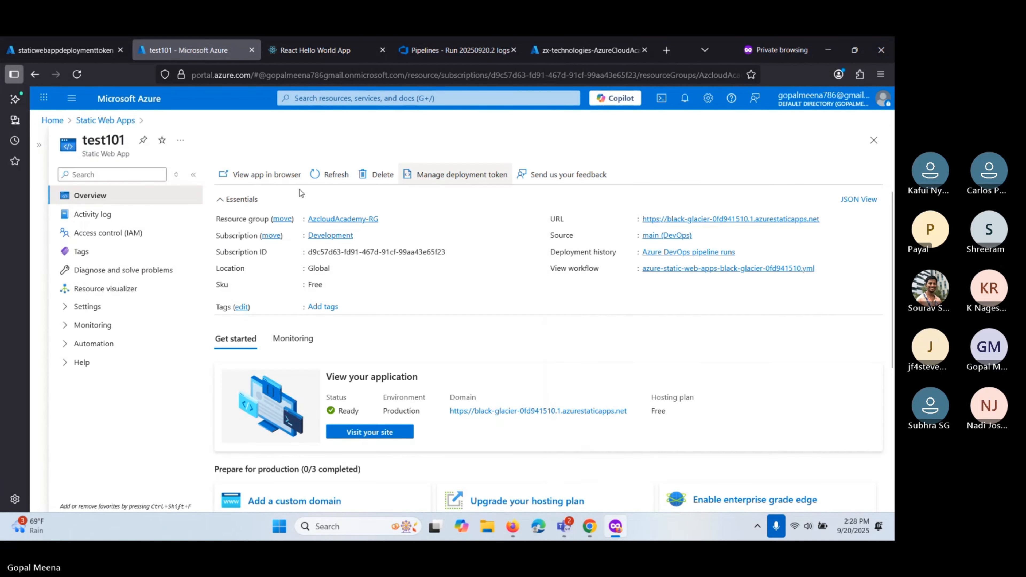
{"action": "left_click", "coordinate": [226, 174]}
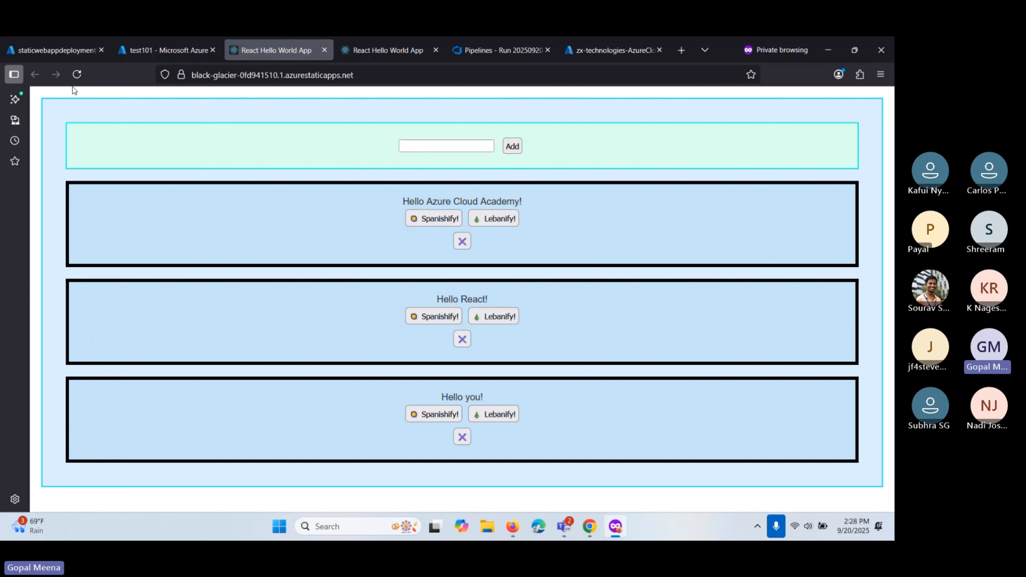
{"action": "left_click", "coordinate": [75, 74]}
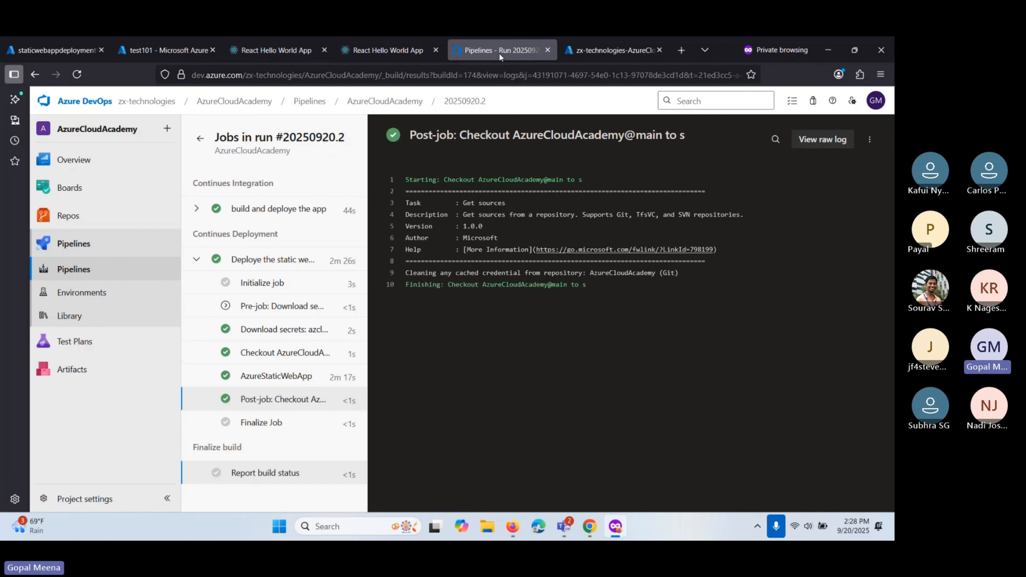
Step: Return to Azure DevOps to view the Library's variable groups, and switch to the zx-technologies-AzureCloudAcademy app registration in the Azure portal
{"action": "left_click", "coordinate": [499, 53]}
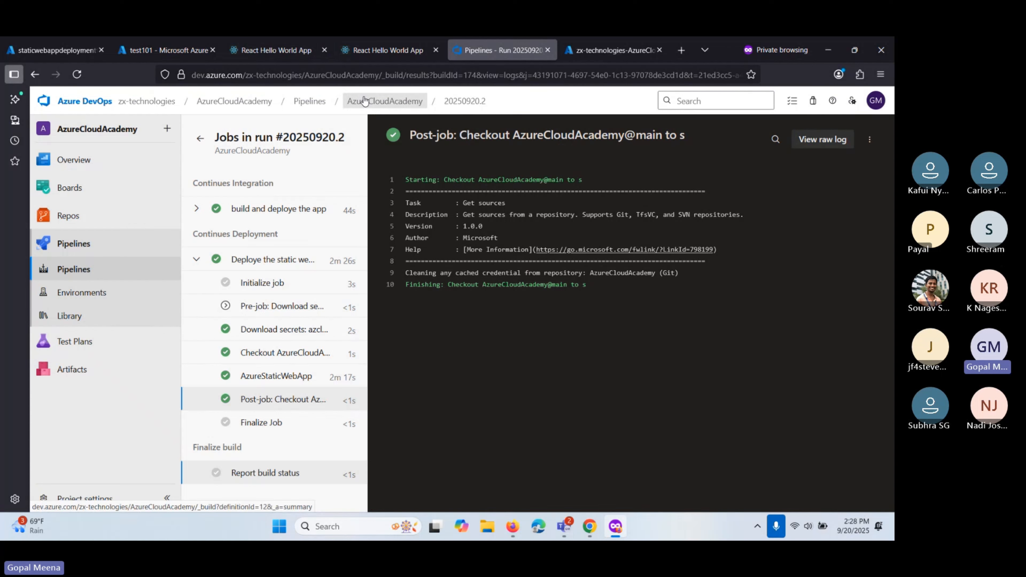
{"action": "mouse_move", "coordinate": [32, 54]}
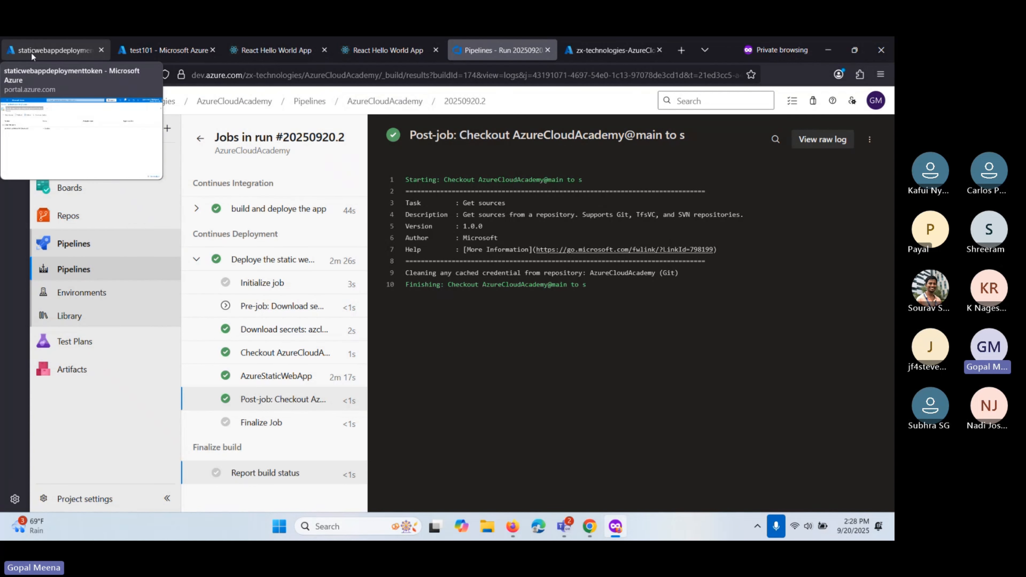
{"action": "left_click", "coordinate": [69, 316]}
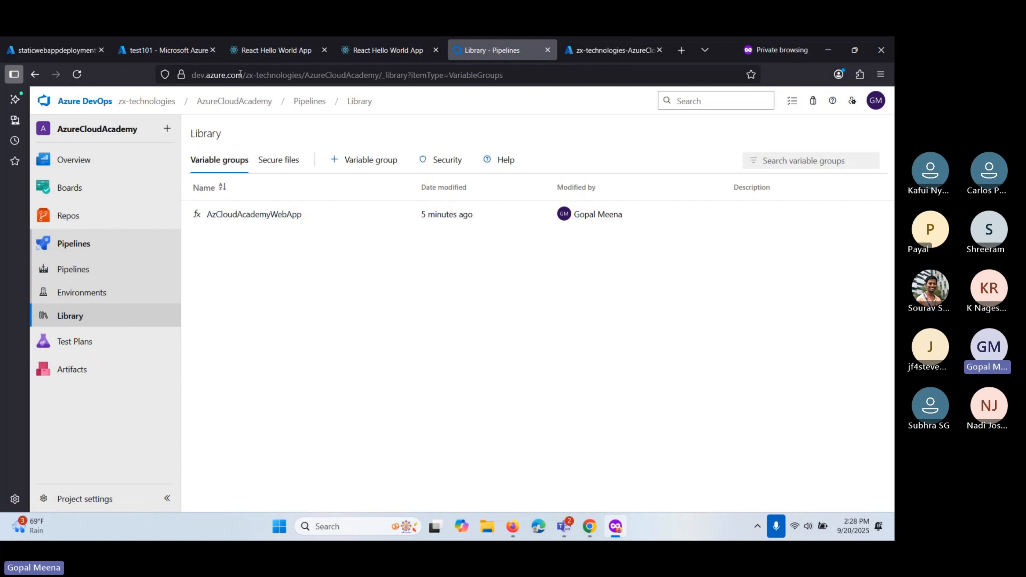
{"action": "left_click", "coordinate": [589, 49]}
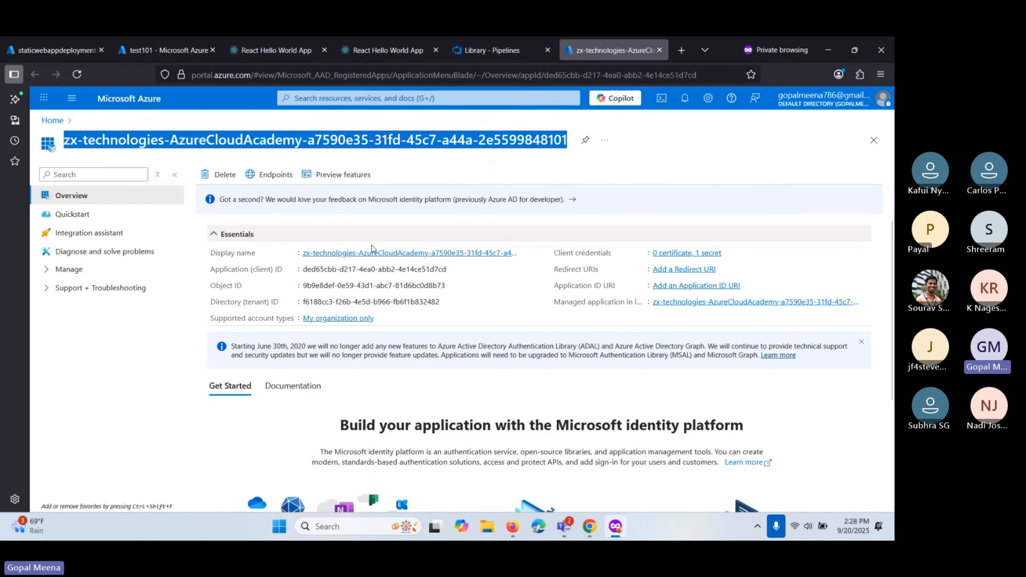
Step: Open the AzureCloudAcademy pipeline's azure-pipelines.yml for editing and examine the deployment token variable in the CD stage
{"action": "left_click", "coordinate": [501, 49]}
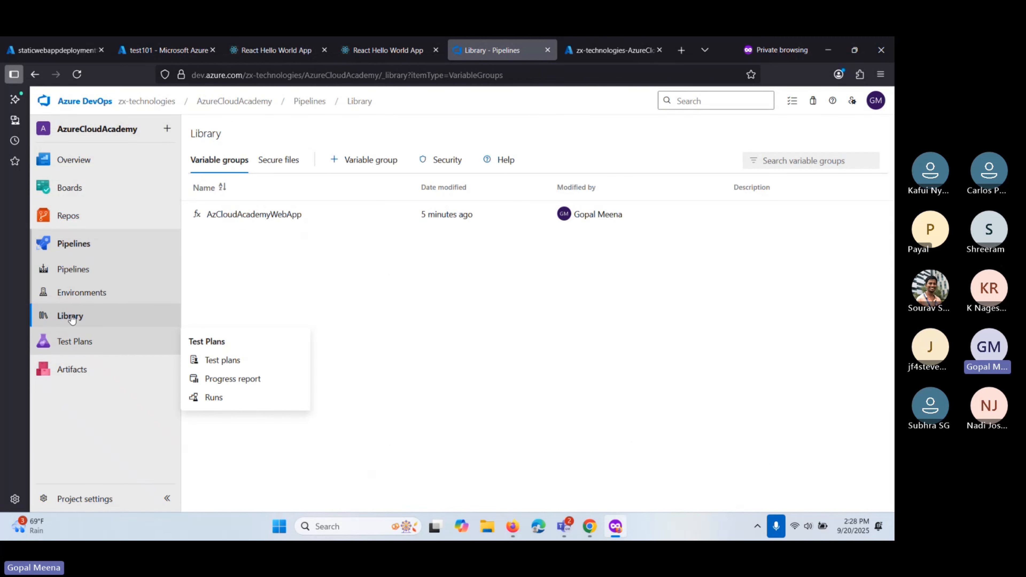
{"action": "left_click", "coordinate": [70, 270]}
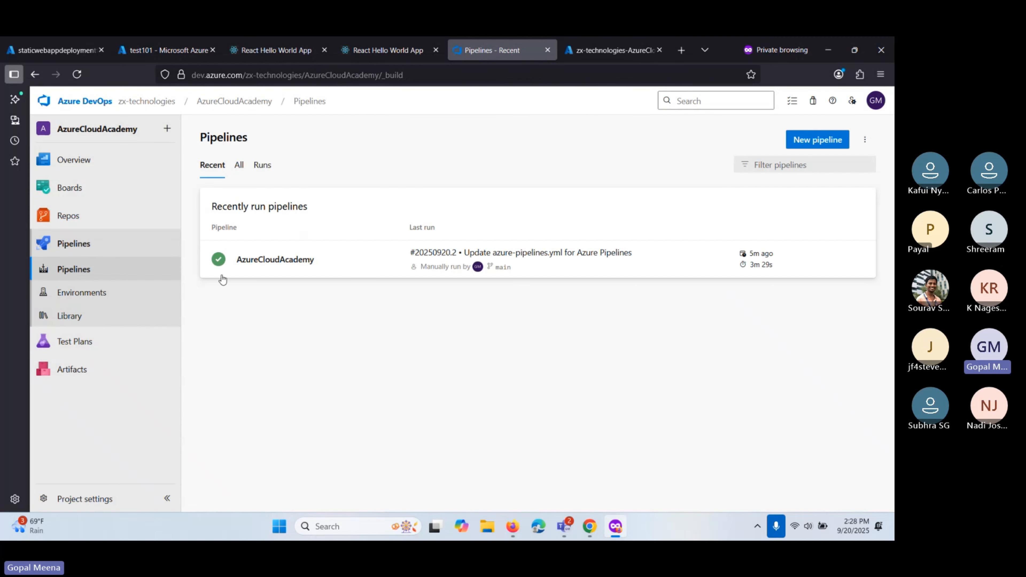
{"action": "left_click", "coordinate": [302, 265]}
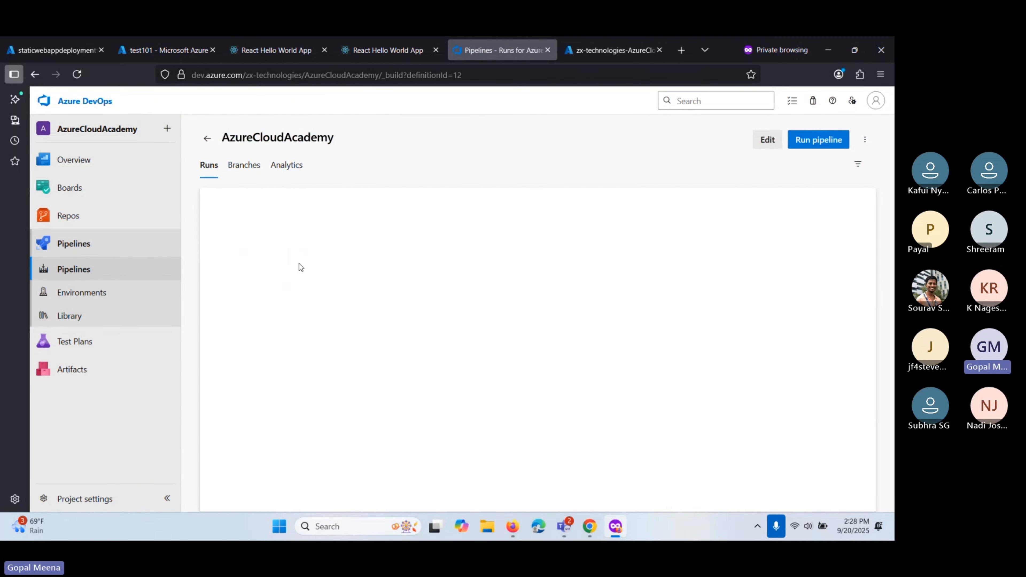
{"action": "left_click", "coordinate": [768, 139]}
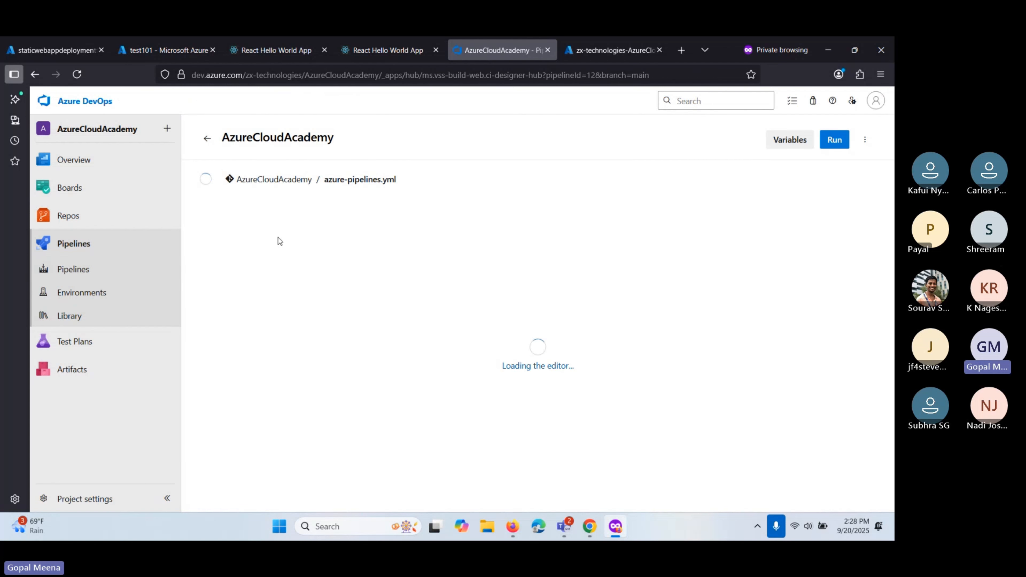
{"action": "scroll", "coordinate": [453, 418], "scroll_direction": "down", "scroll_amount": 10}
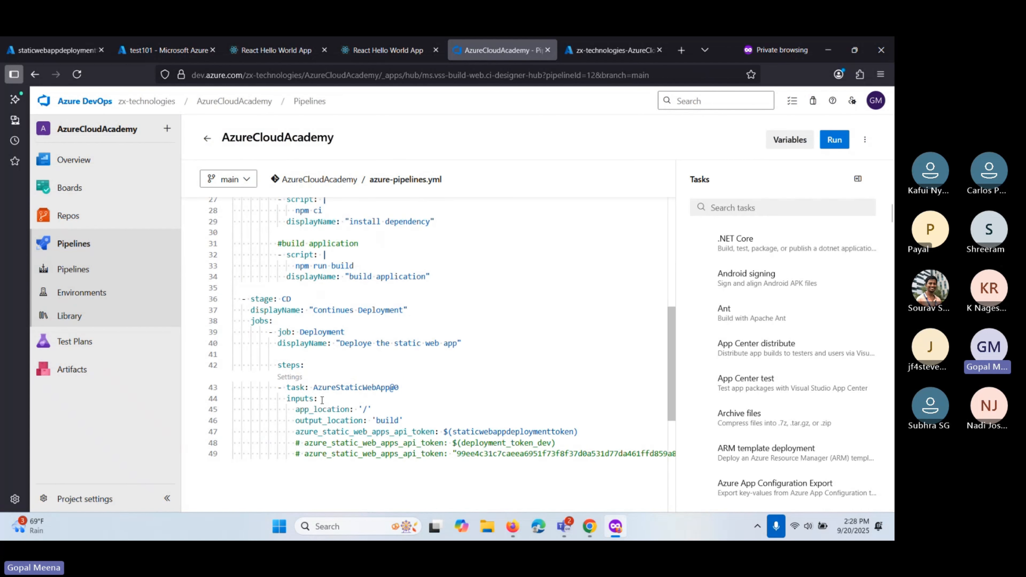
{"action": "left_click_drag", "start_coordinate": [453, 402], "coordinate": [296, 403]}
{"action": "left_click", "coordinate": [578, 403]}
{"action": "left_click", "coordinate": [596, 404]}
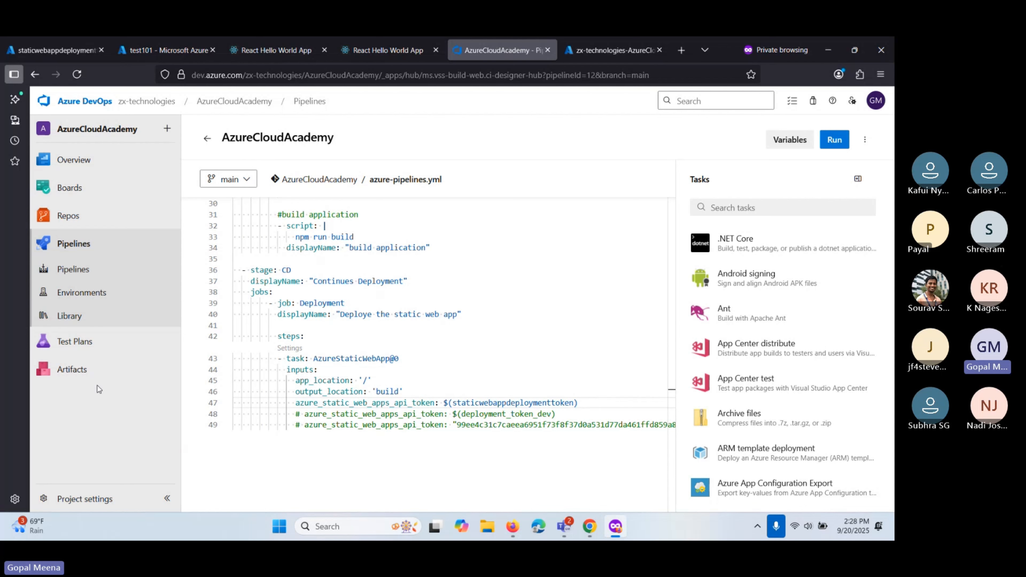
Step: Open the AzCloudAcademyWebApp variable group in the Library and review its linked key vault and secret variable
{"action": "left_click", "coordinate": [79, 316]}
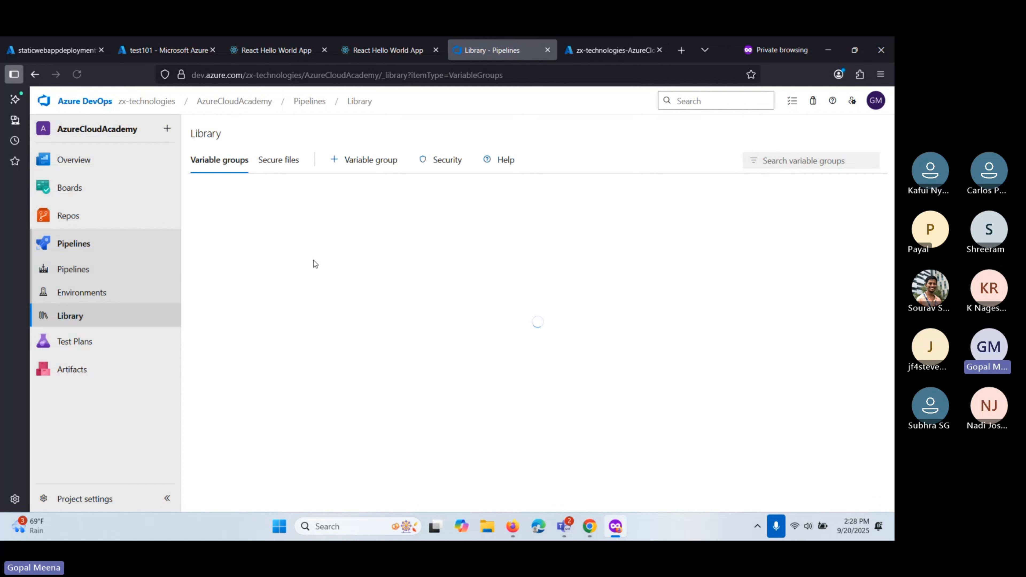
{"action": "left_click", "coordinate": [260, 218]}
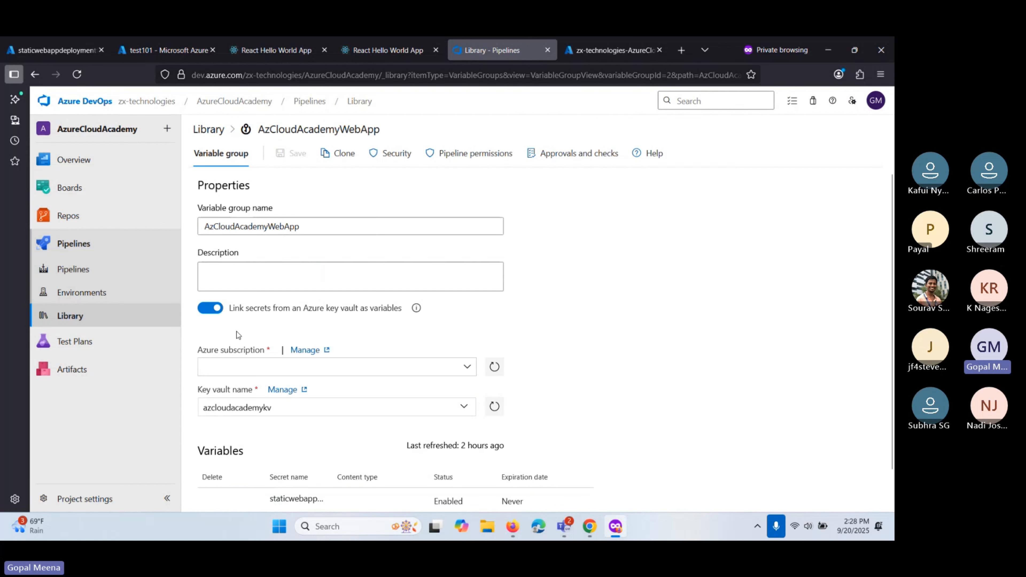
{"action": "scroll", "coordinate": [240, 388], "scroll_direction": "down", "scroll_amount": 1}
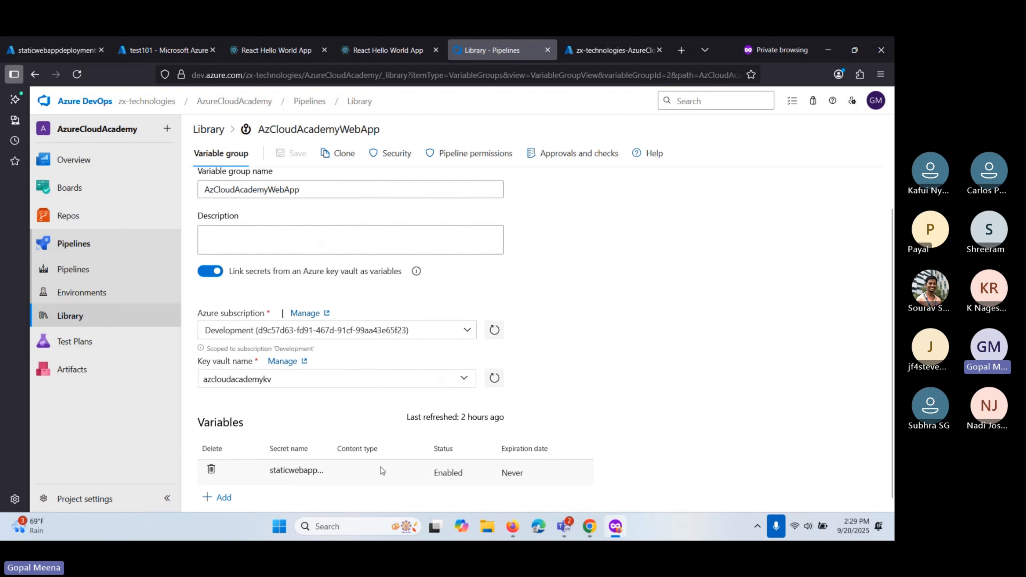
{"action": "scroll", "coordinate": [304, 489], "scroll_direction": "down", "scroll_amount": 1}
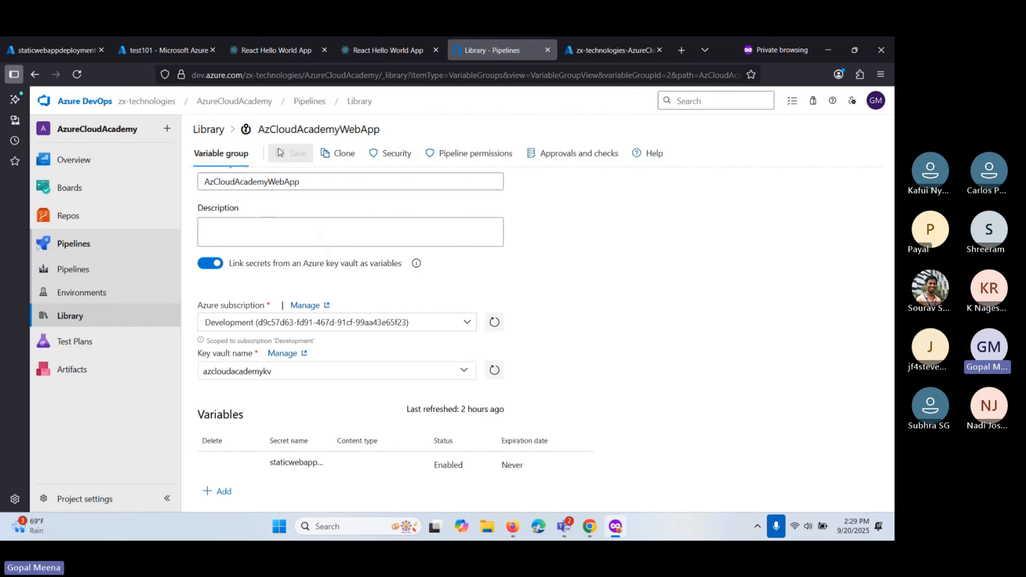
Step: Compare the secrets list of the azcloudacademykv key vault with the variables linked in the AzCloudAcademyWebApp variable group
{"action": "left_click", "coordinate": [35, 51]}
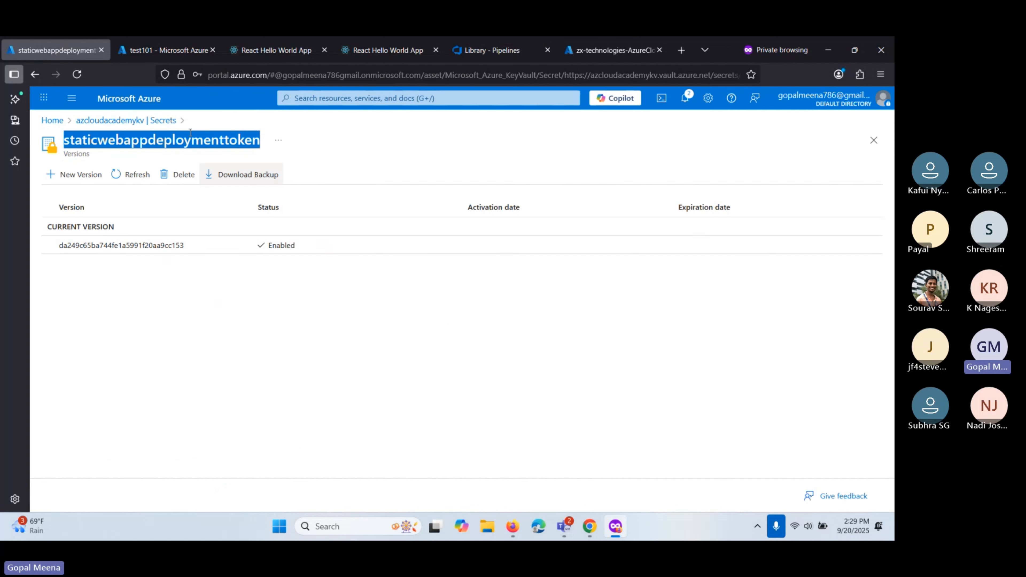
{"action": "left_click", "coordinate": [106, 121]}
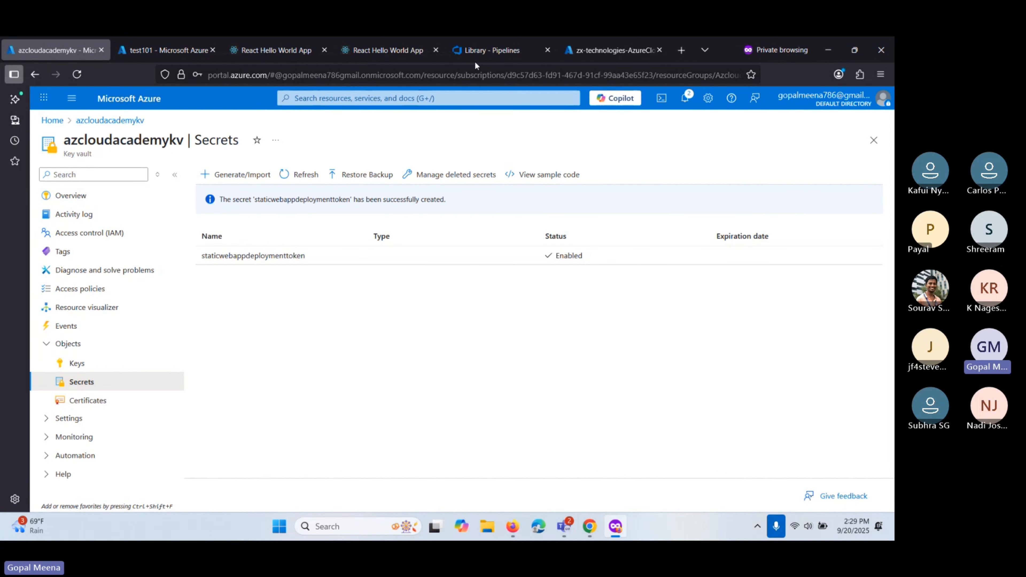
{"action": "left_click", "coordinate": [475, 49]}
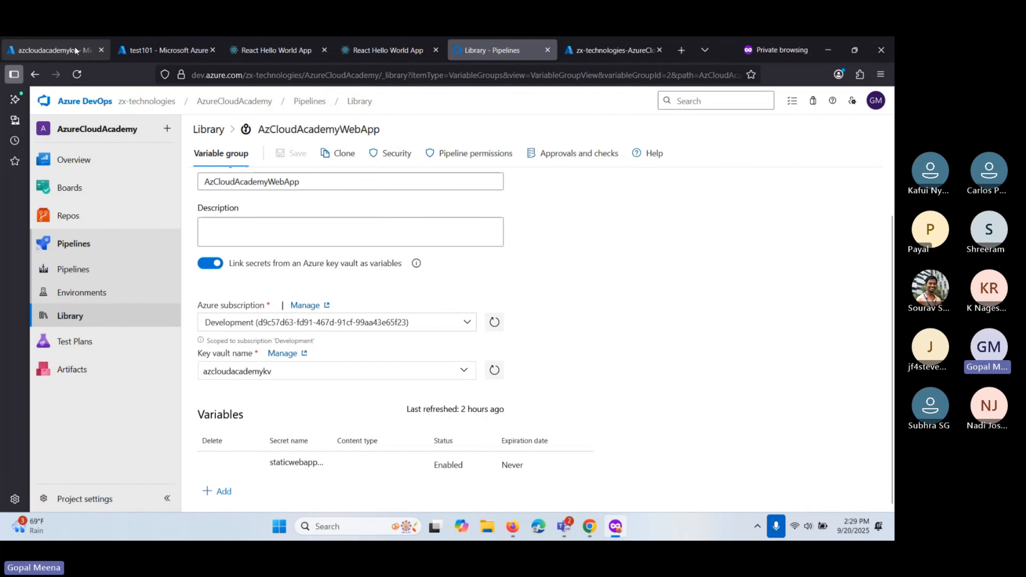
{"action": "left_click", "coordinate": [54, 49]}
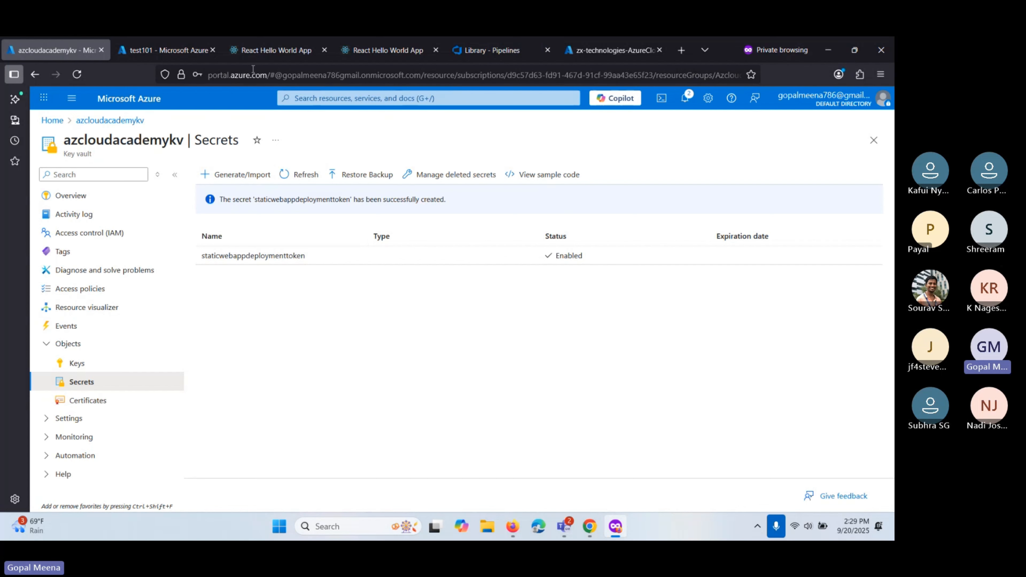
{"action": "left_click", "coordinate": [484, 49]}
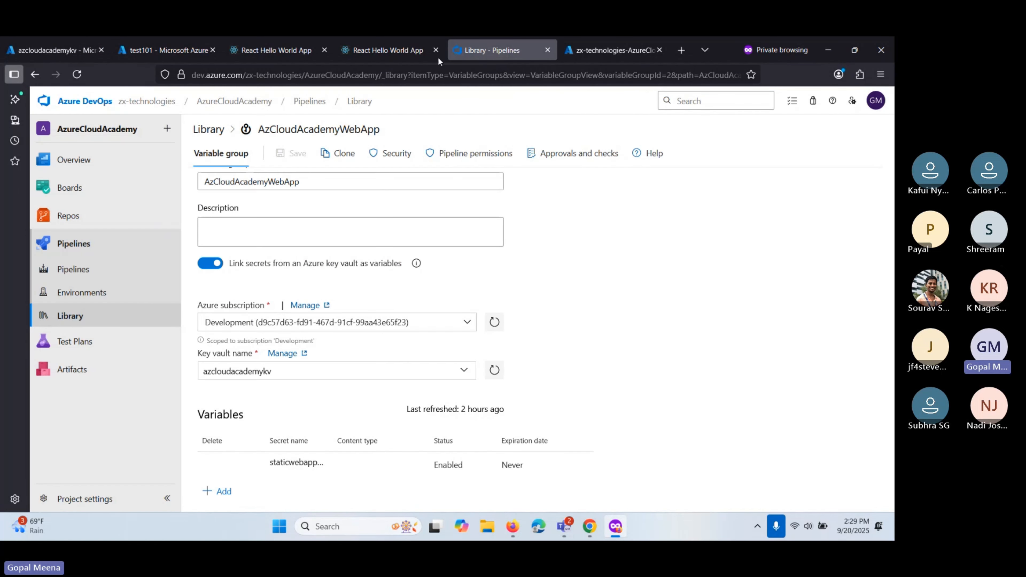
{"action": "scroll", "coordinate": [512, 193], "scroll_direction": "down", "scroll_amount": 1}
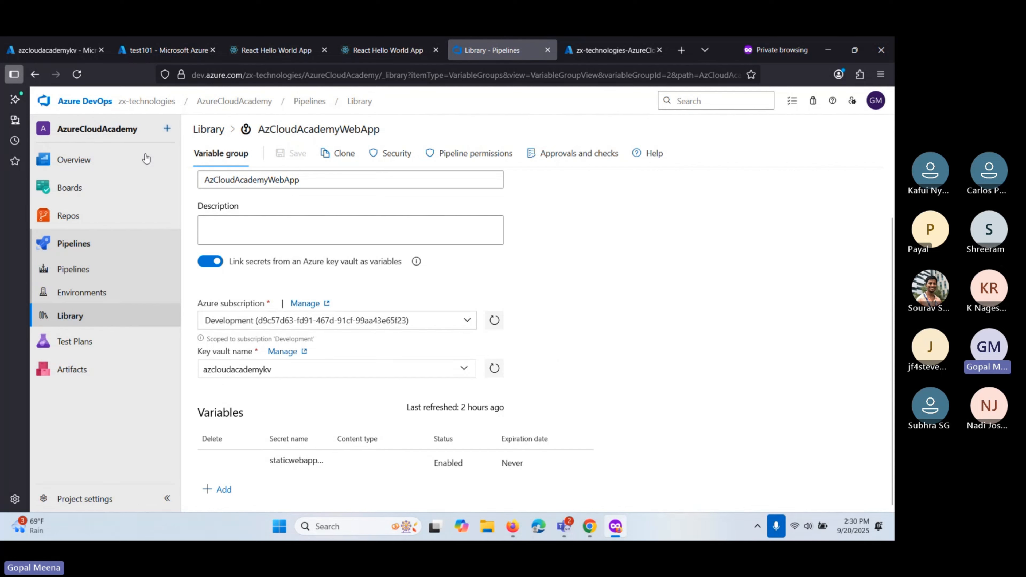
{"action": "scroll", "coordinate": [723, 192], "scroll_direction": "up", "scroll_amount": 1}
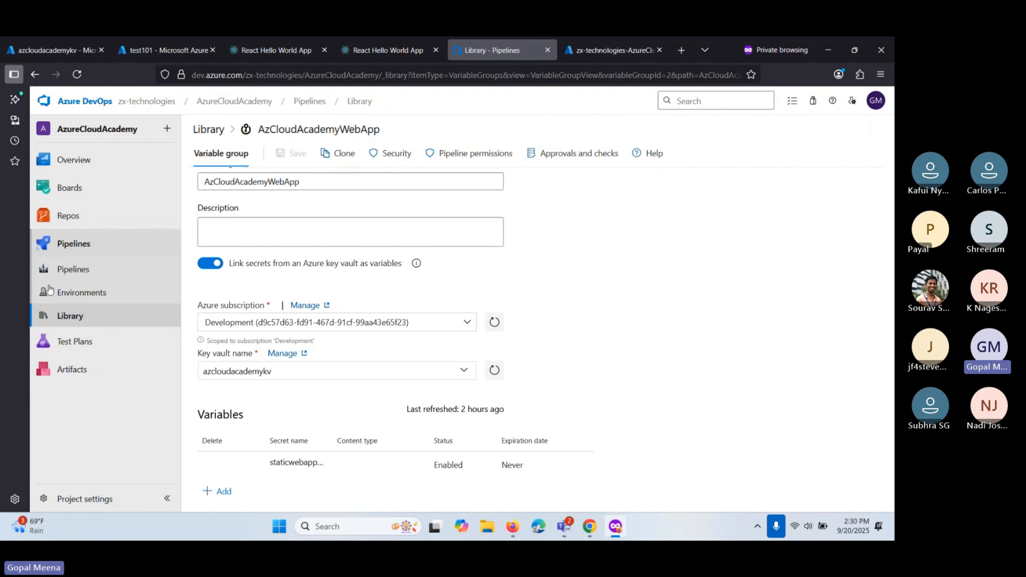
Step: Browse the project's repository files and pipelines, and open the repository's branches list
{"action": "left_click", "coordinate": [70, 218]}
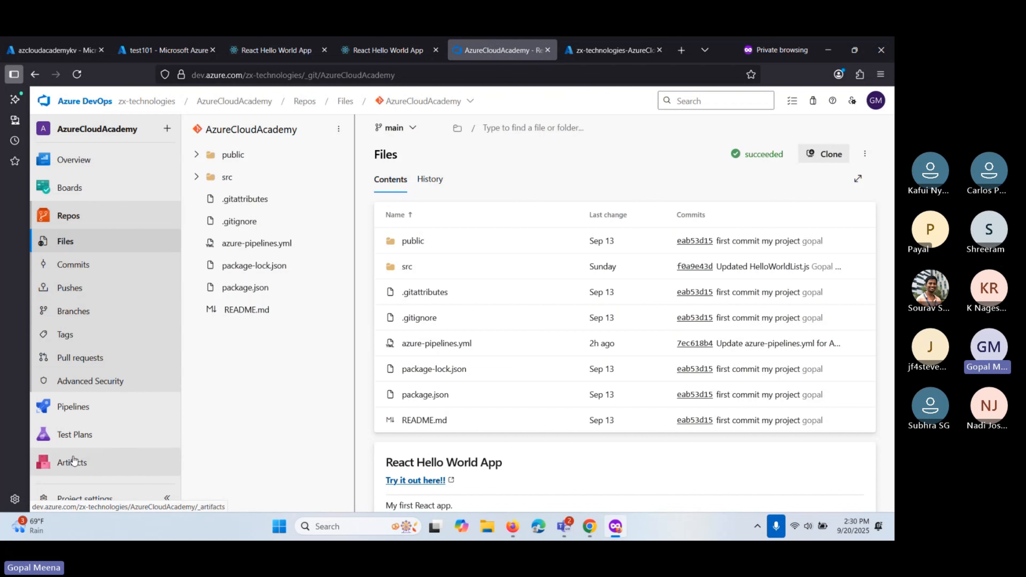
{"action": "left_click", "coordinate": [73, 407]}
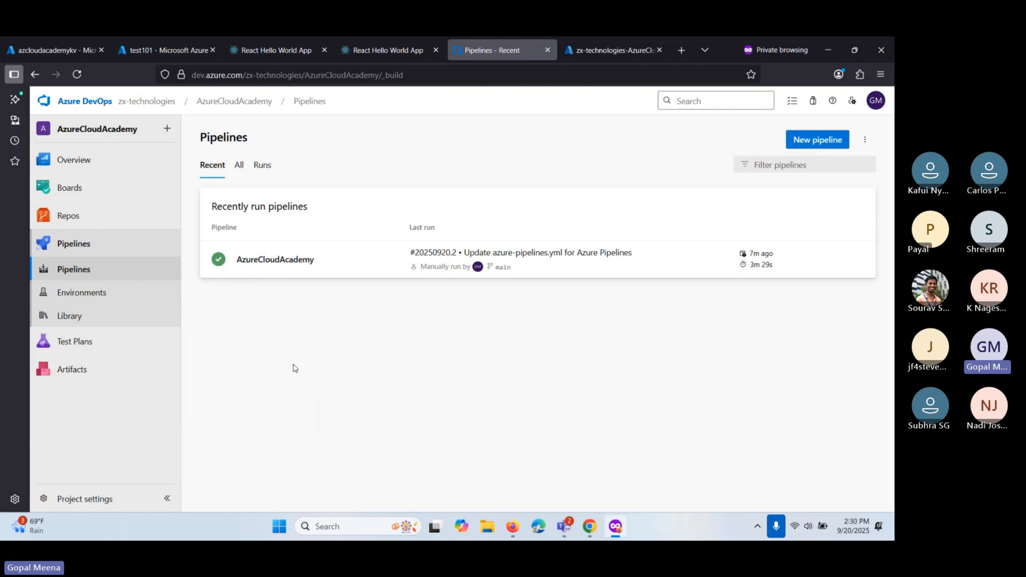
{"action": "mouse_move", "coordinate": [80, 224]}
{"action": "left_click", "coordinate": [63, 223]}
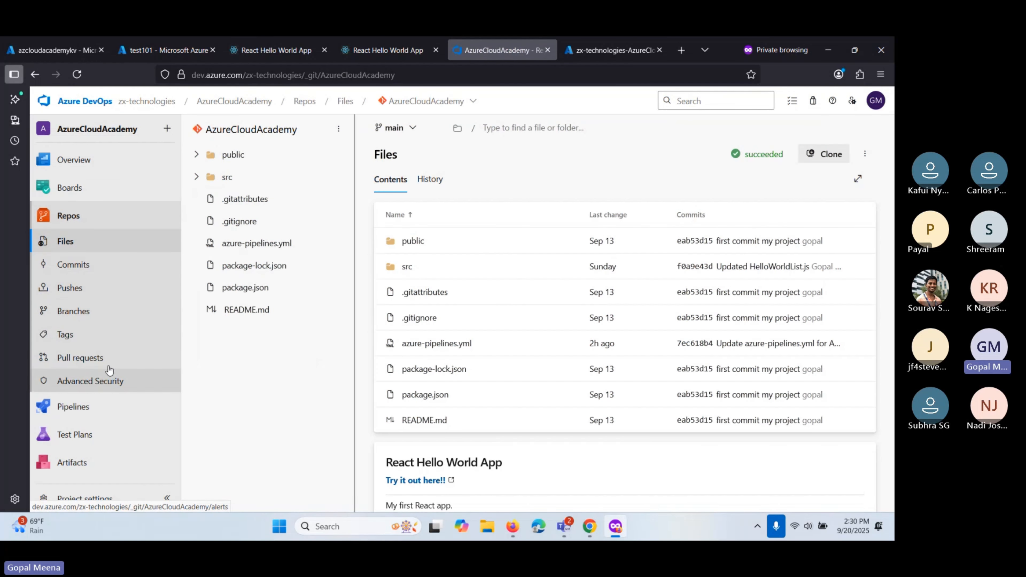
{"action": "left_click", "coordinate": [83, 310]}
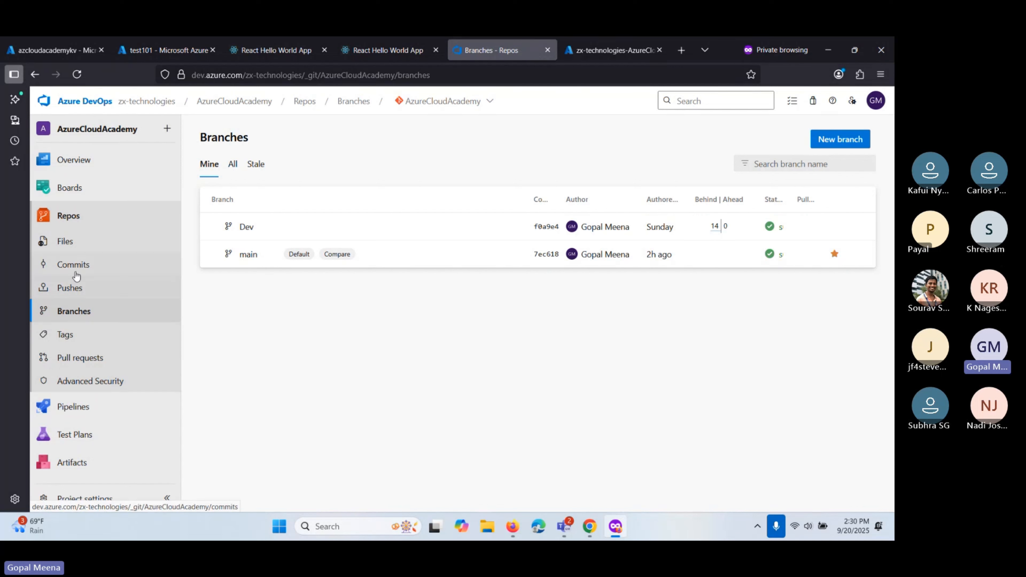
{"action": "mouse_move", "coordinate": [73, 406]}
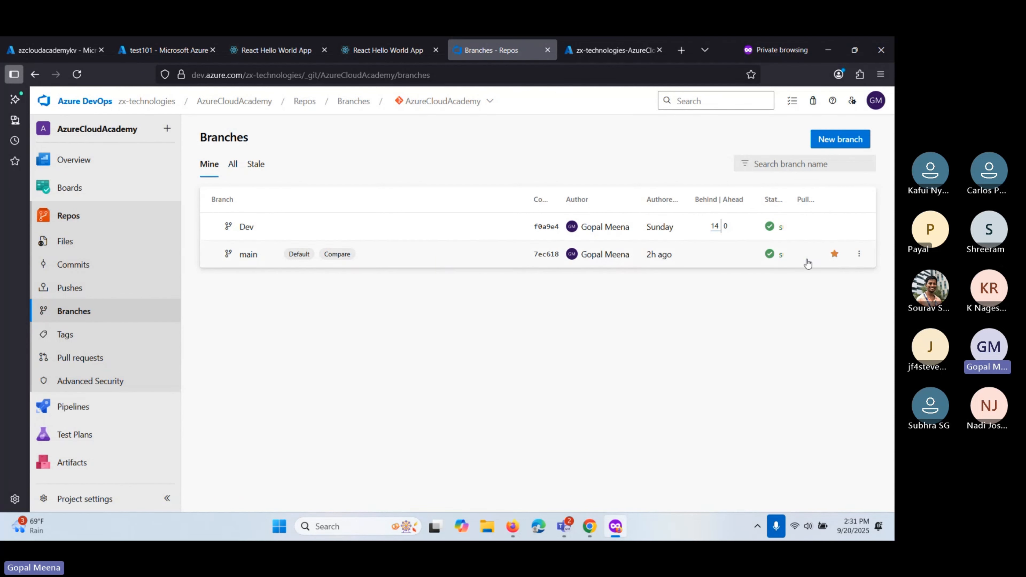
Step: View the actions available for the main branch, including branch policies, and show all branches
{"action": "left_click", "coordinate": [858, 253]}
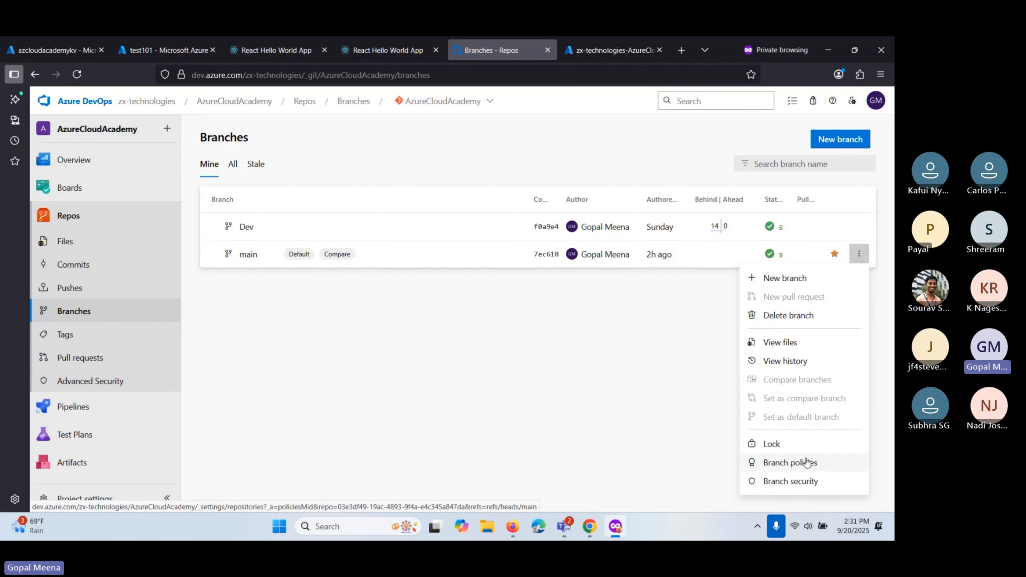
{"action": "left_click", "coordinate": [415, 360]}
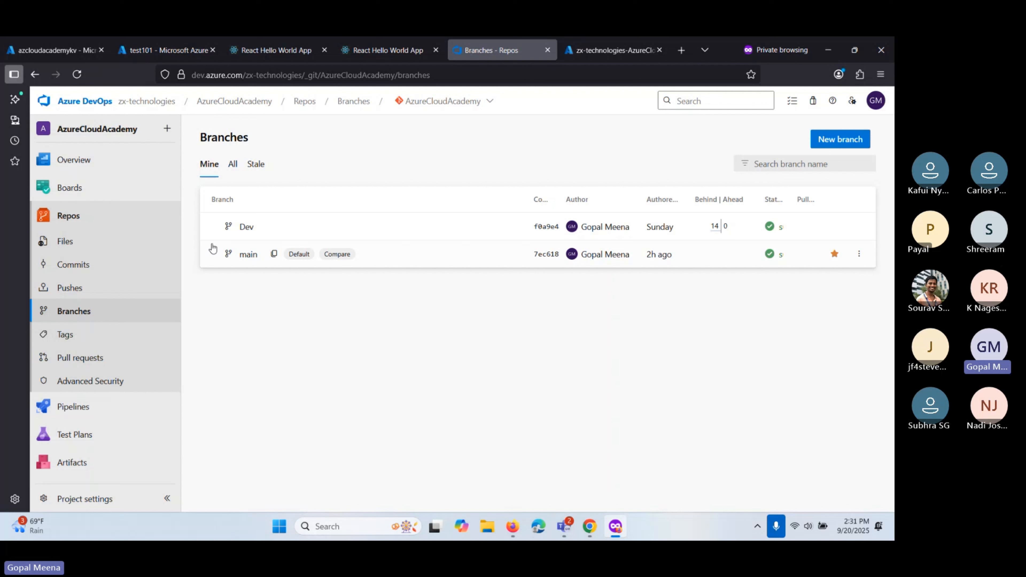
{"action": "left_click", "coordinate": [232, 165]}
Step: Switch to Notepad, create a new blank note and maximize the window
{"action": "left_click", "coordinate": [343, 529]}
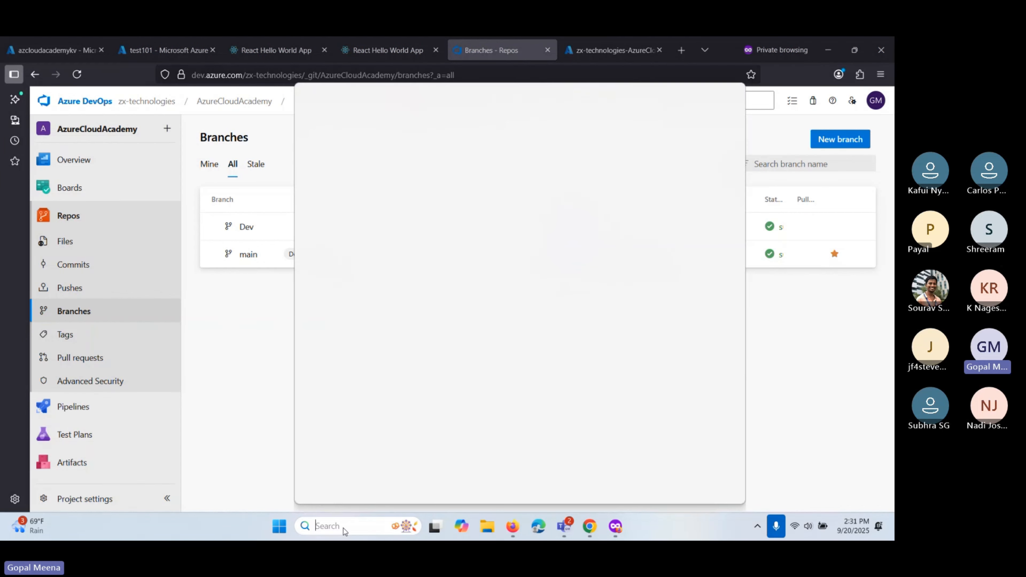
{"action": "type", "text": "not"}
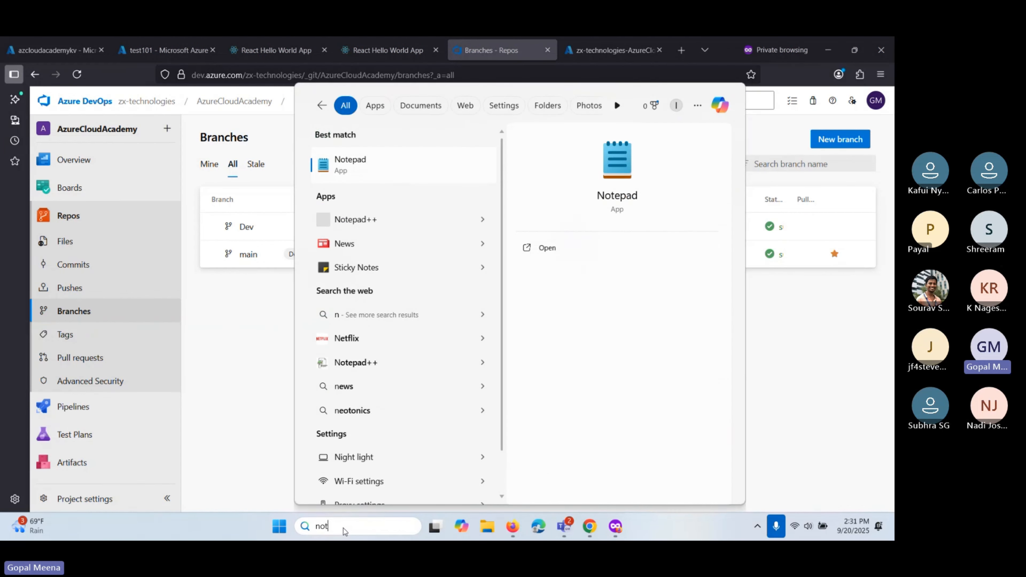
{"action": "left_click", "coordinate": [361, 170]}
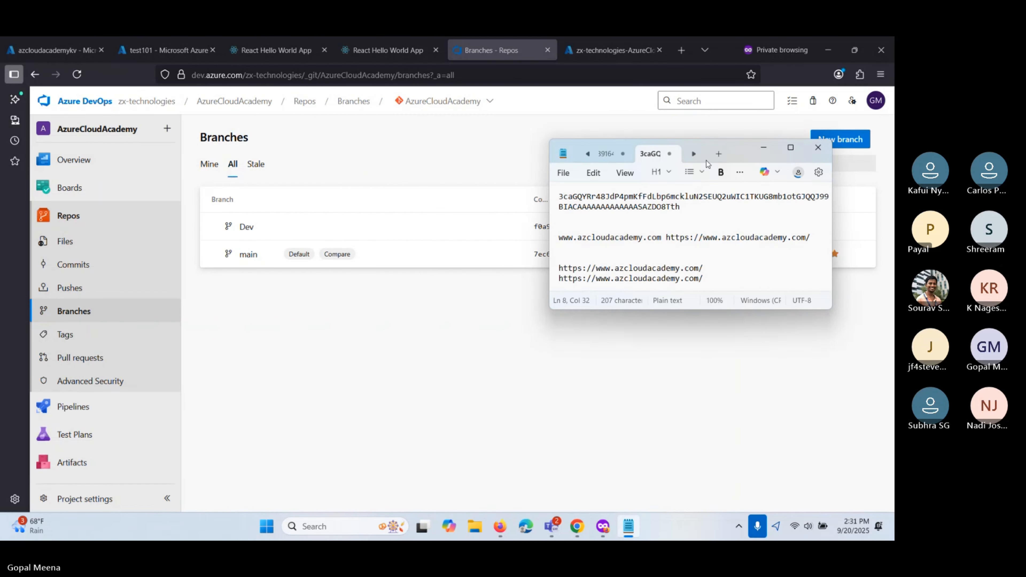
{"action": "left_click", "coordinate": [718, 155]}
{"action": "left_click", "coordinate": [792, 147]}
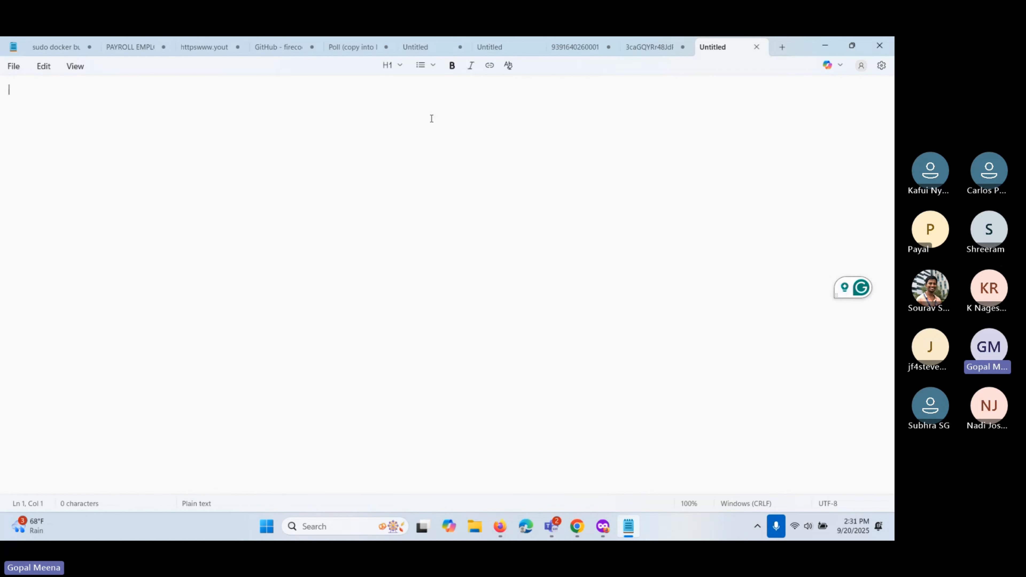
Step: Start a numbered list on the note's second line with the entry "1. feature-branch"
{"action": "key", "text": "Return"}
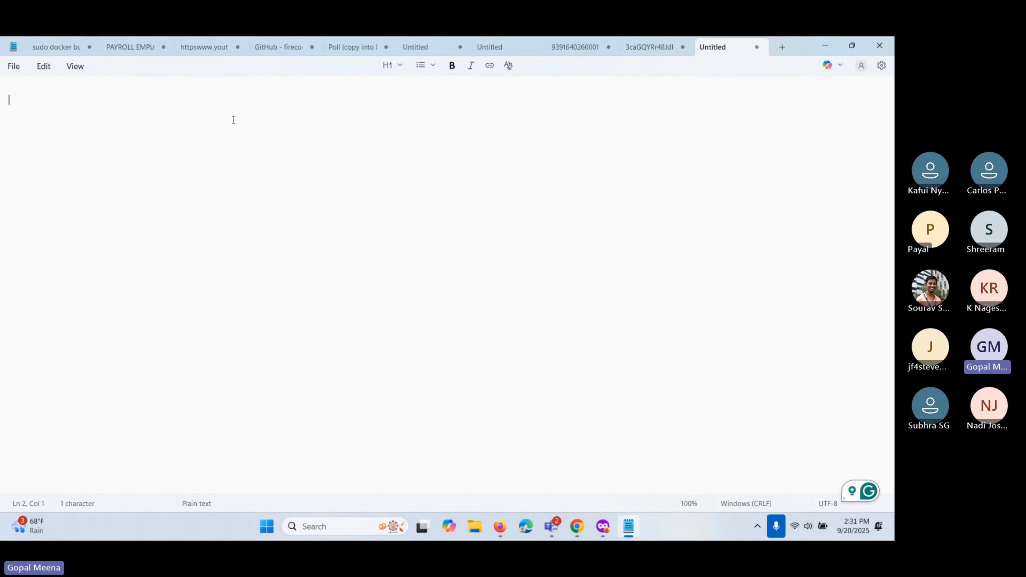
{"action": "type", "text": "1."}
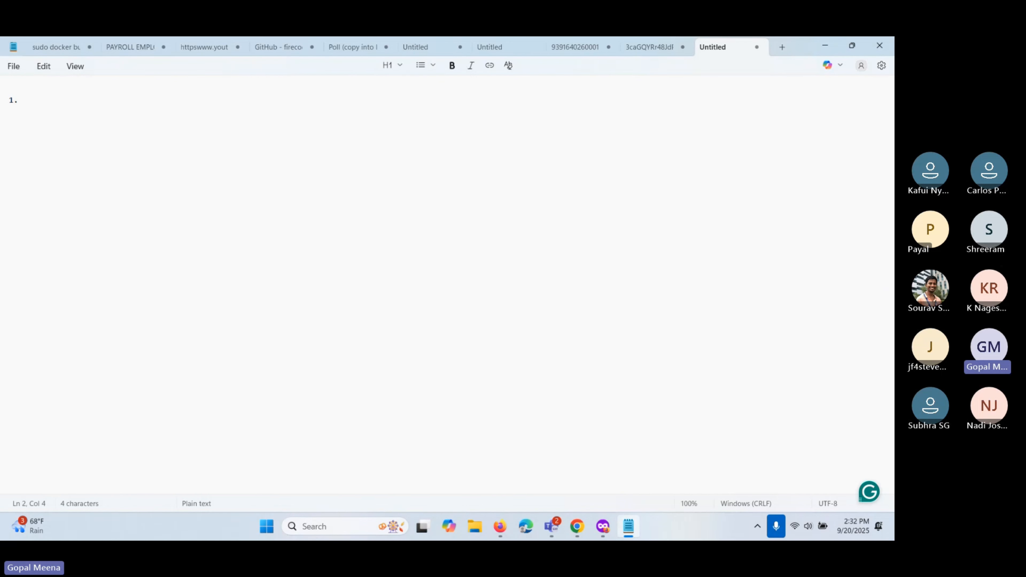
{"action": "type", "text": " featurebranch"}
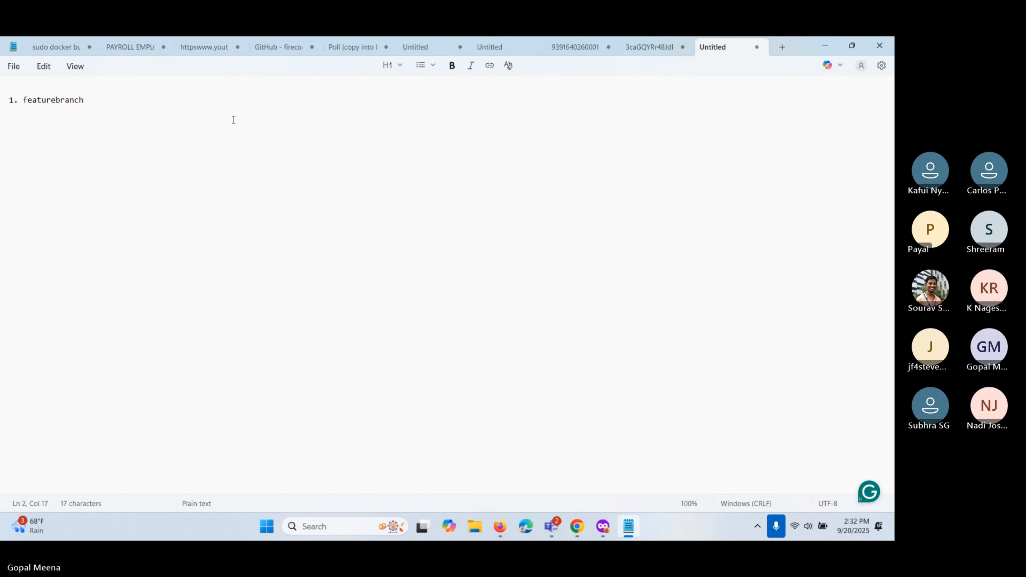
{"action": "key", "text": "Left"}
{"action": "key", "text": "Left"}
{"action": "key", "text": "Left"}
{"action": "type", "text": "-"}
{"action": "key", "text": "Right"}
{"action": "key", "text": "Right"}
{"action": "key", "text": "Right"}
{"action": "key", "text": "Right"}
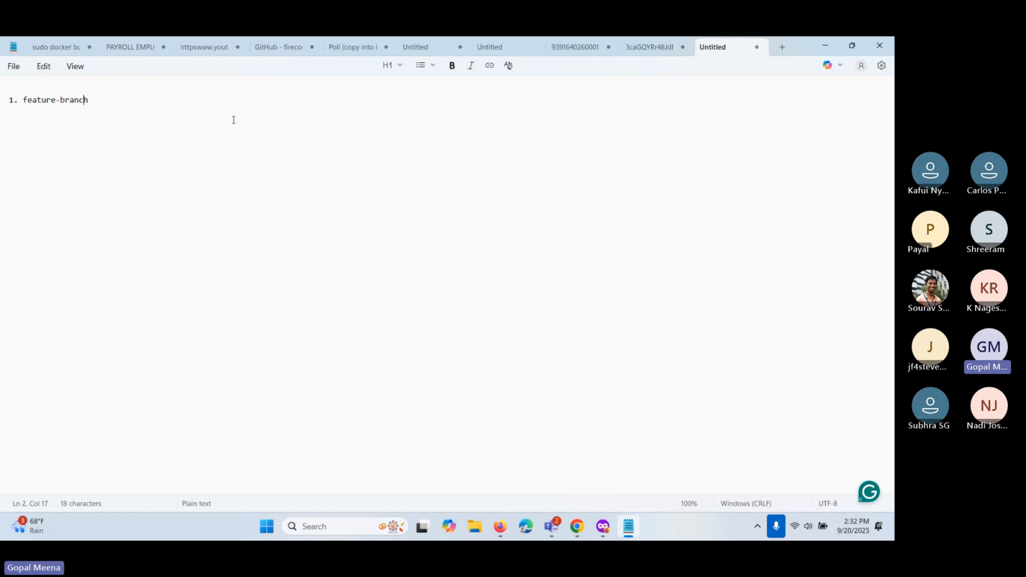
Step: Append "(dev)" to the feature-branch entry and add the entries "2. dev", "3. QA" and "4. Prod" below it
{"action": "type", "text": "()"}
{"action": "key", "text": "Left"}
{"action": "key", "text": "Left"}
{"action": "key", "text": "Right"}
{"action": "type", "text": "dev"}
{"action": "key", "text": "Return"}
{"action": "type", "text": "2."}
{"action": "type", "text": "dev"}
{"action": "key", "text": "Return"}
{"action": "type", "text": "3. QA "}
{"action": "type", "text": "4. "}
{"action": "type", "text": "Prod"}
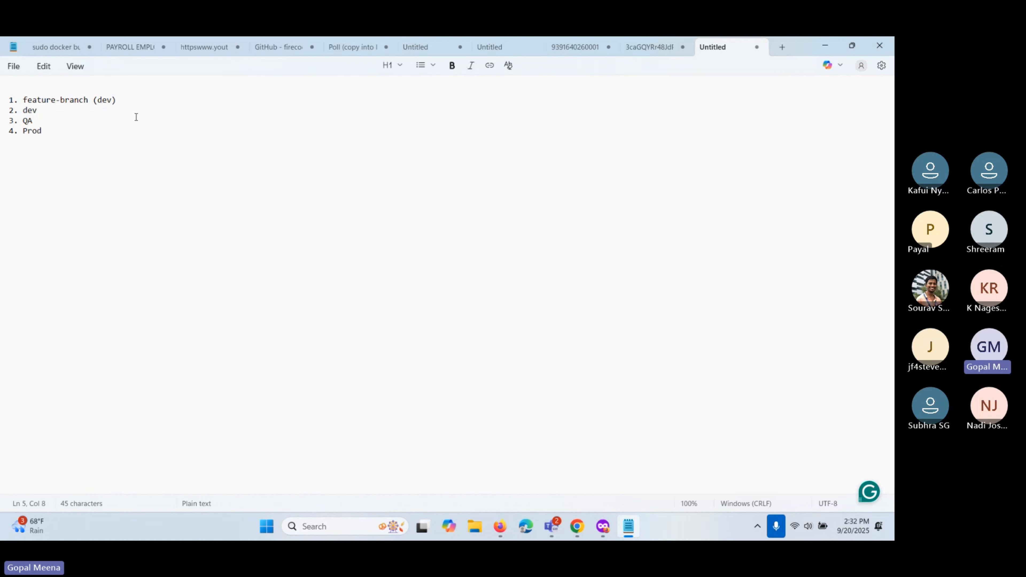
Step: Open Visual Studio Code to show the local website project, and return to the branch list in Notepad
{"action": "left_click_drag", "start_coordinate": [117, 100], "coordinate": [23, 101]}
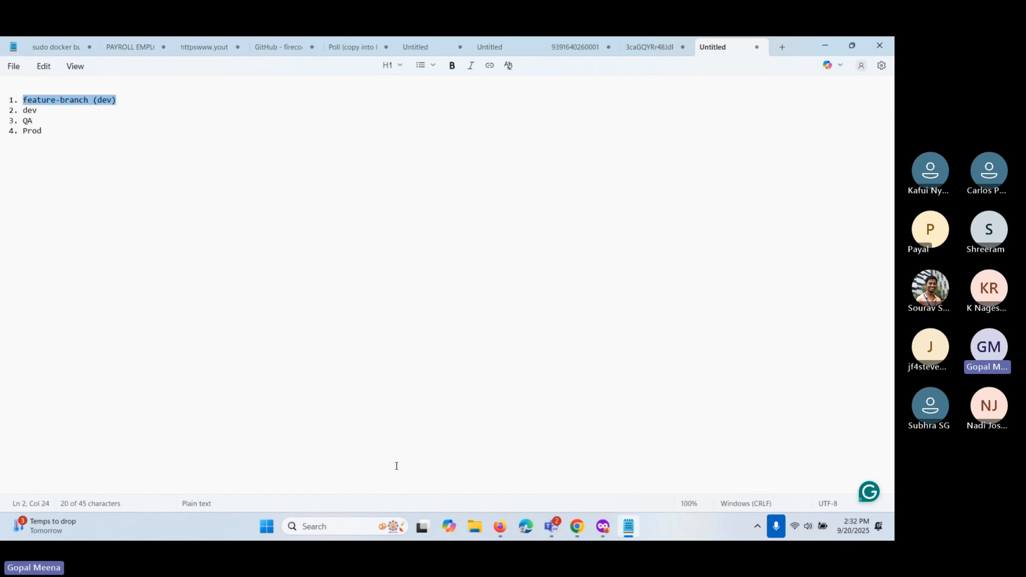
{"action": "left_click", "coordinate": [339, 526]}
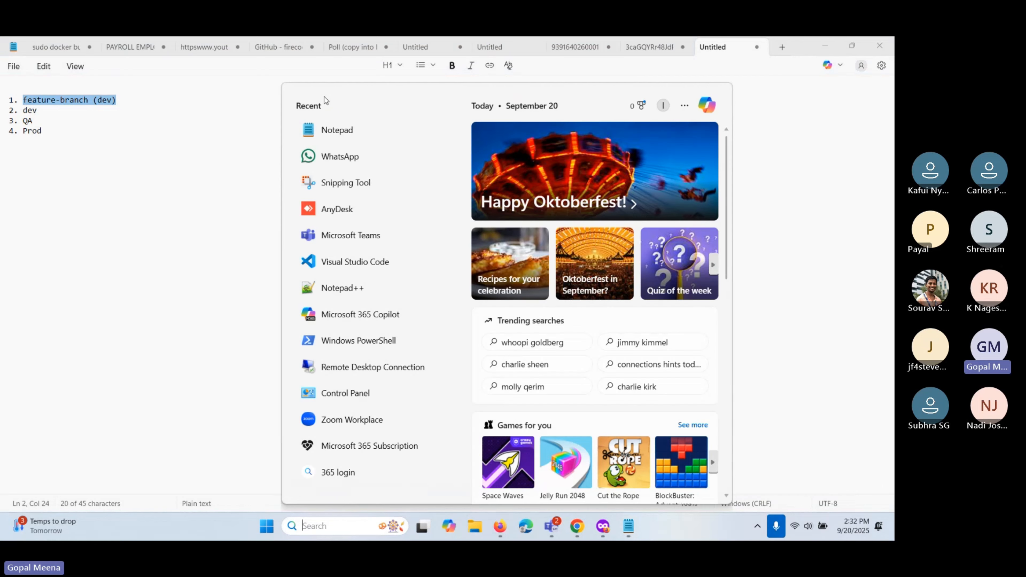
{"action": "left_click", "coordinate": [352, 263]}
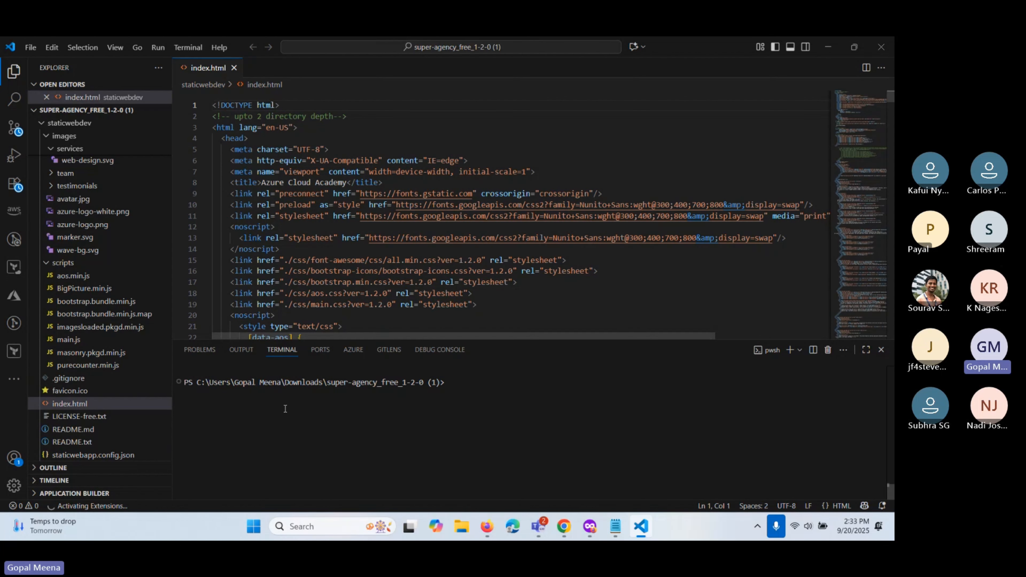
{"action": "key", "text": "alt+Tab"}
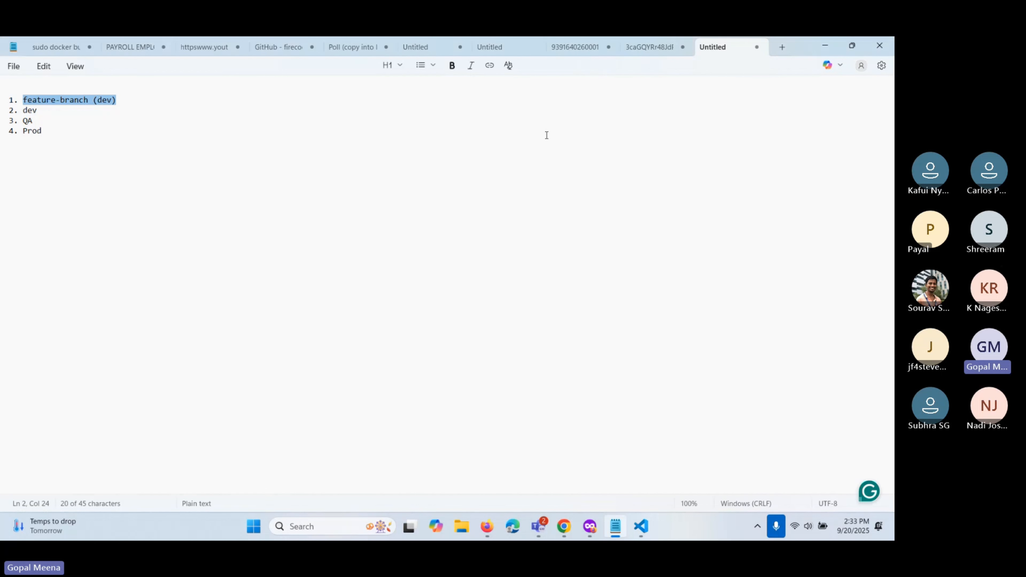
Step: Append "(main)" to the Prod entry of the numbered branch list
{"action": "left_click", "coordinate": [146, 108]}
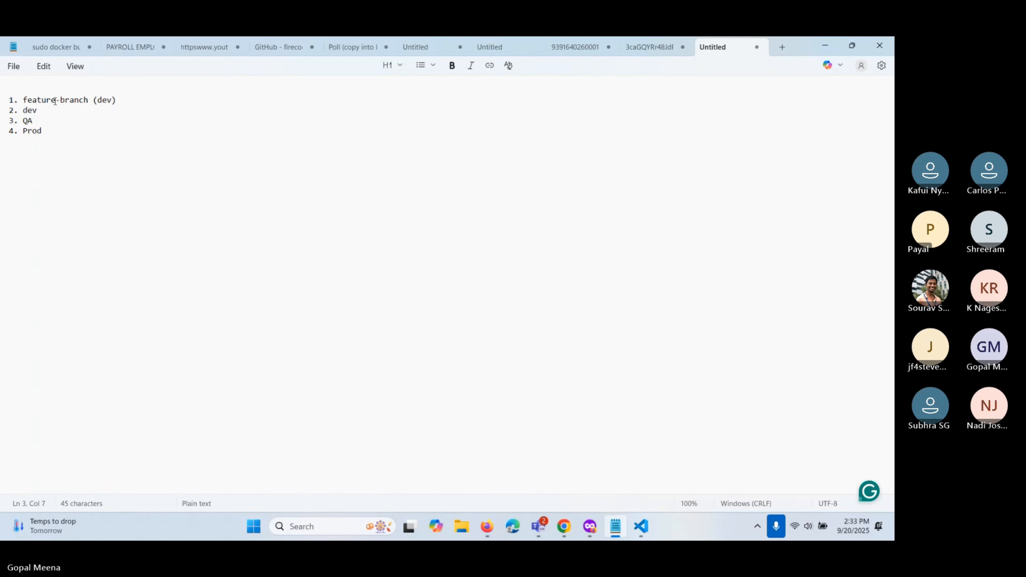
{"action": "left_click_drag", "start_coordinate": [117, 100], "coordinate": [24, 97]}
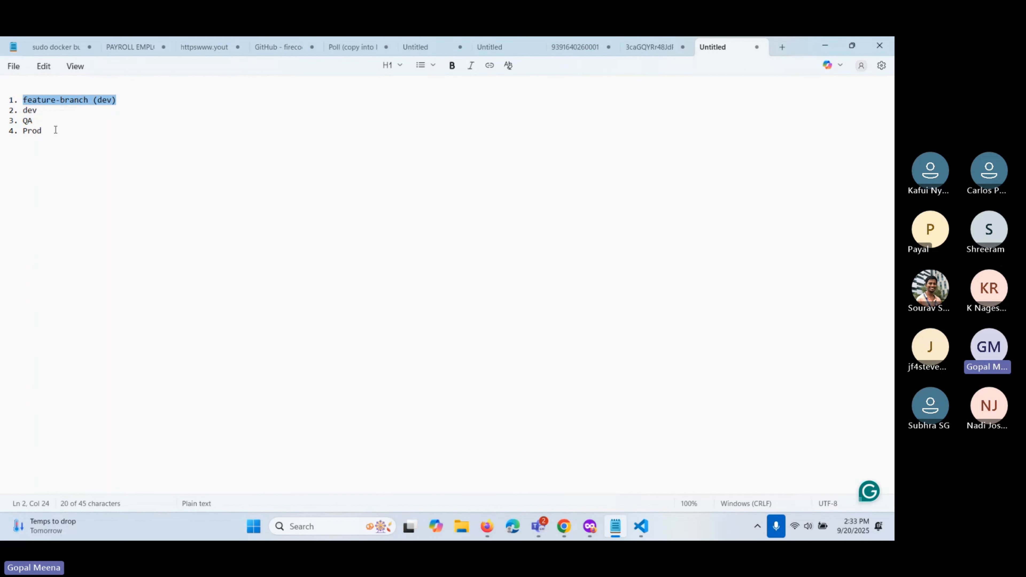
{"action": "left_click", "coordinate": [80, 140]}
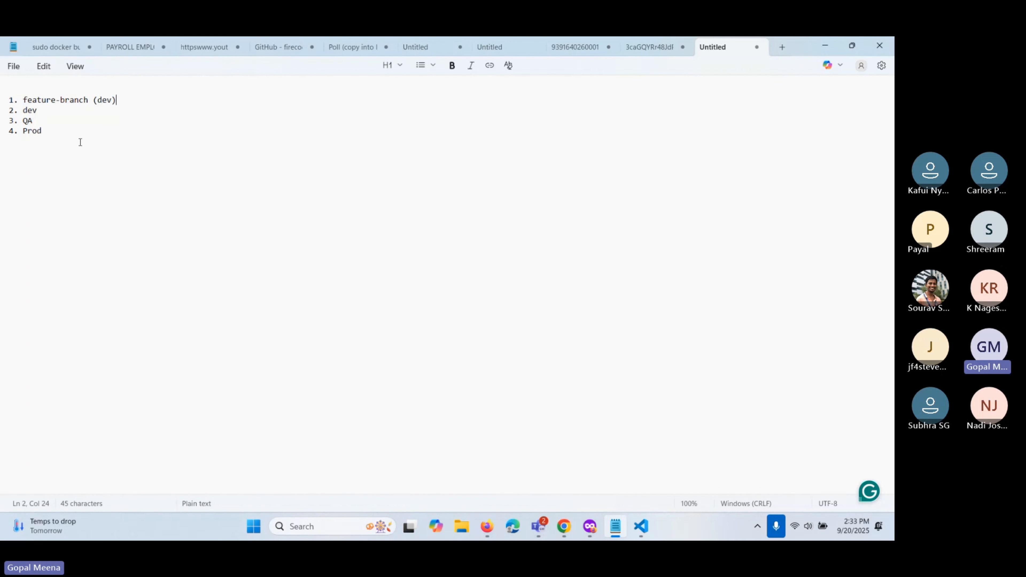
{"action": "double_click", "coordinate": [43, 130]}
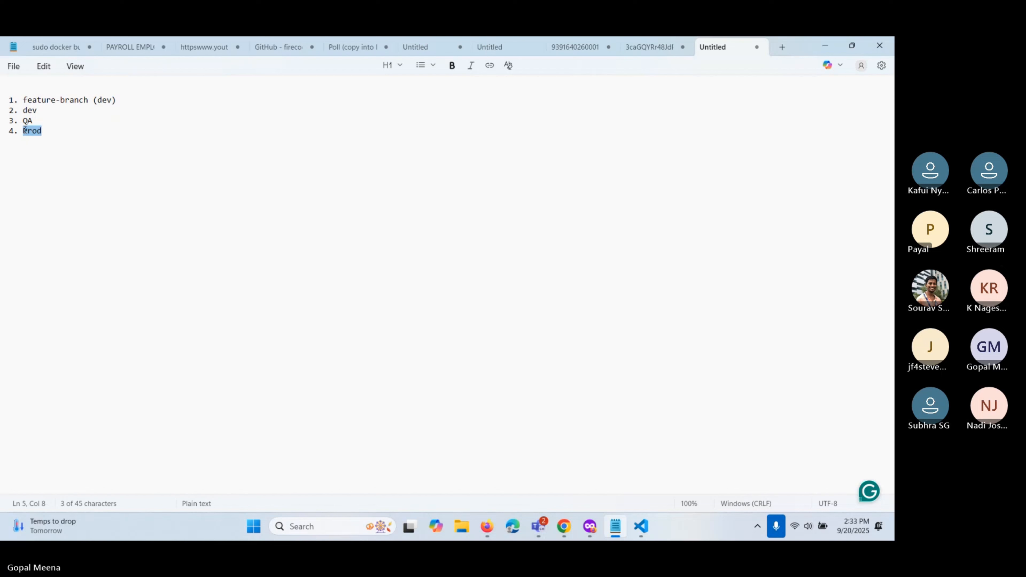
{"action": "left_click", "coordinate": [64, 130]}
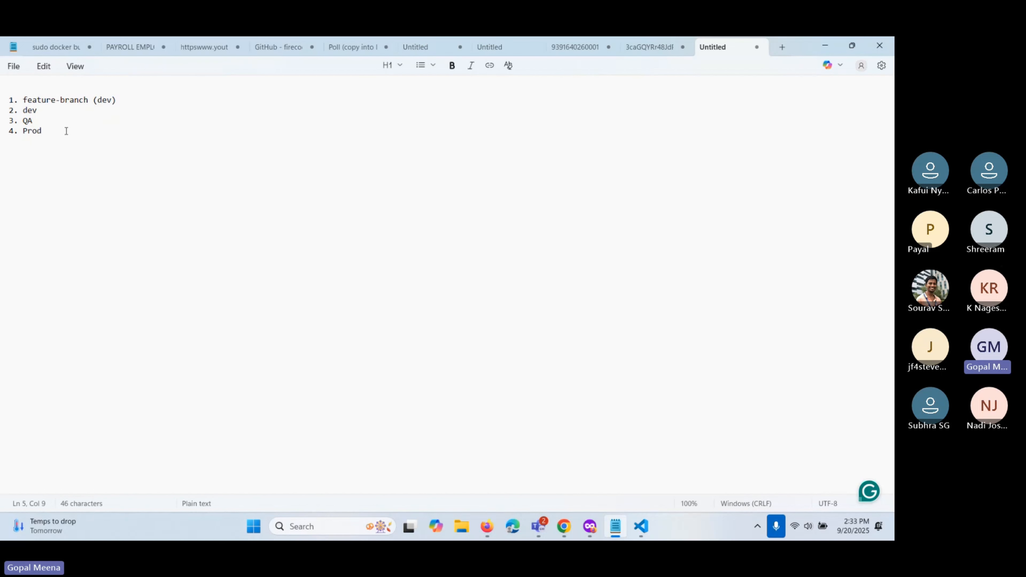
{"action": "type", "text": "()"}
{"action": "key", "text": "Left"}
{"action": "type", "text": "main"}
Step: Review the branch order in the note, highlighting the dev and feature-branch entries and the list through Prod (main)
{"action": "left_click_drag", "start_coordinate": [121, 100], "coordinate": [23, 110]}
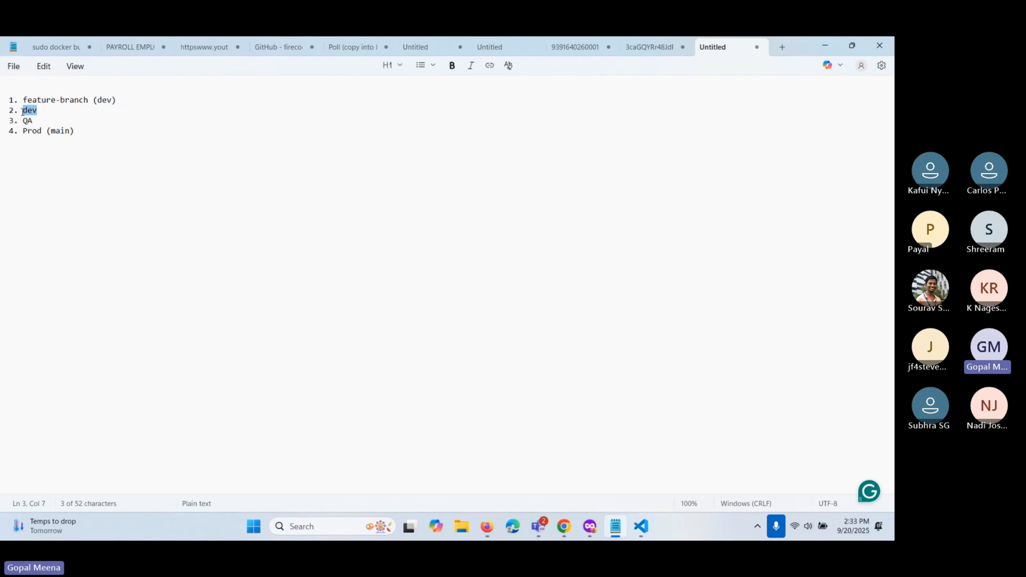
{"action": "left_click", "coordinate": [83, 130]}
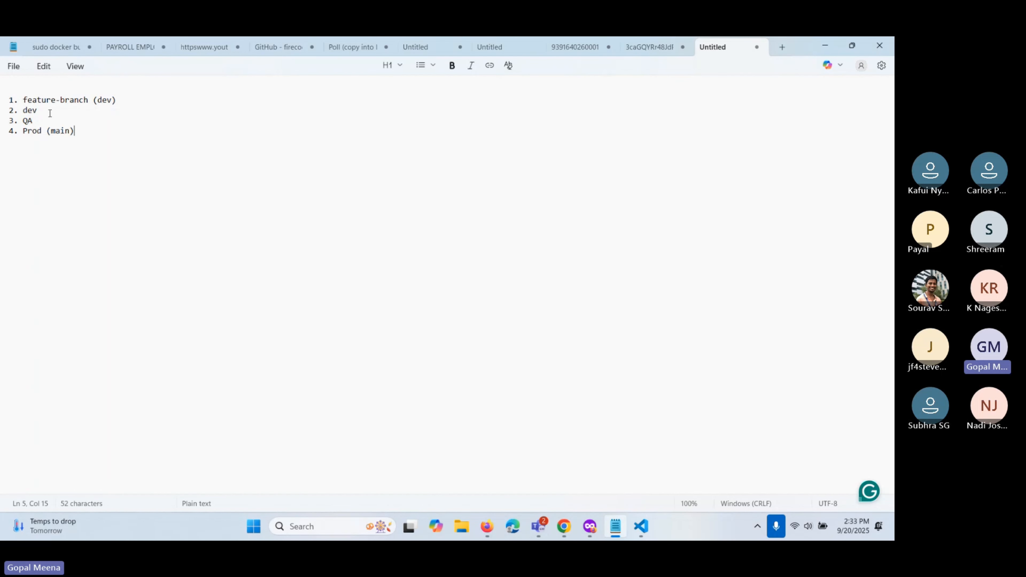
{"action": "left_click_drag", "start_coordinate": [38, 111], "coordinate": [13, 101]}
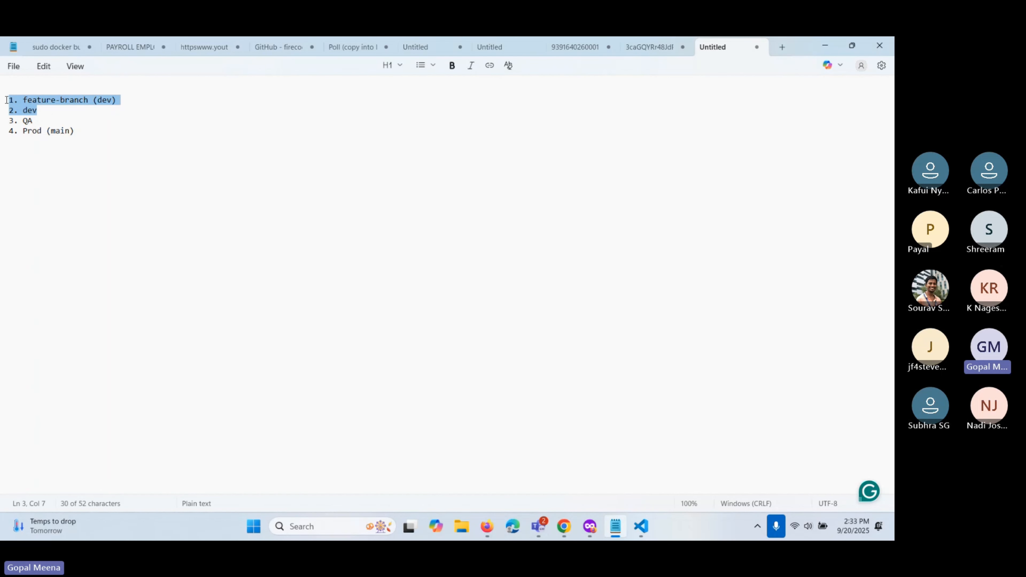
{"action": "left_click_drag", "start_coordinate": [79, 131], "coordinate": [6, 100]}
{"action": "left_click", "coordinate": [53, 109]}
{"action": "left_click", "coordinate": [50, 107]}
{"action": "left_click_drag", "start_coordinate": [126, 100], "coordinate": [19, 101]}
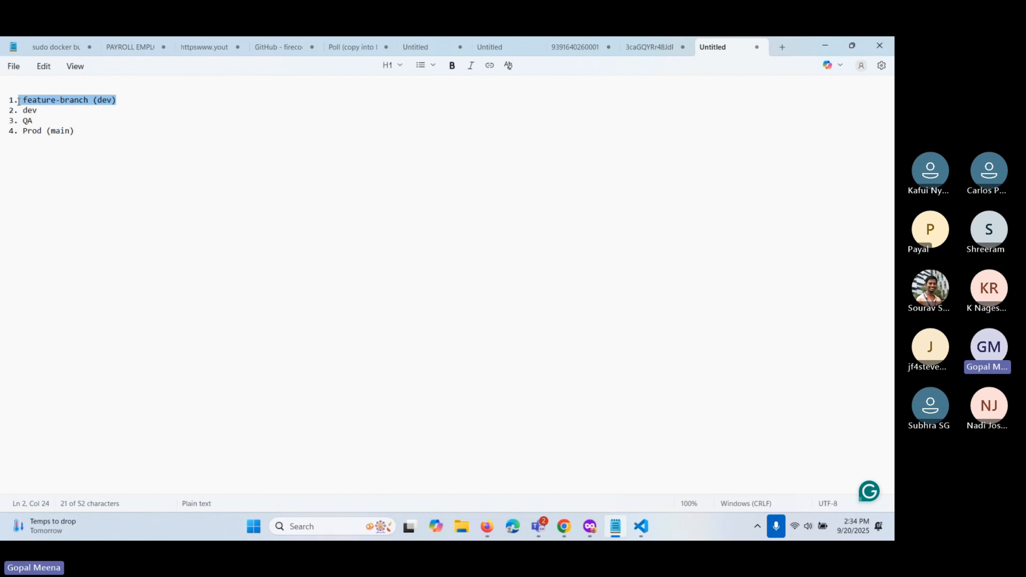
{"action": "left_click", "coordinate": [40, 110]}
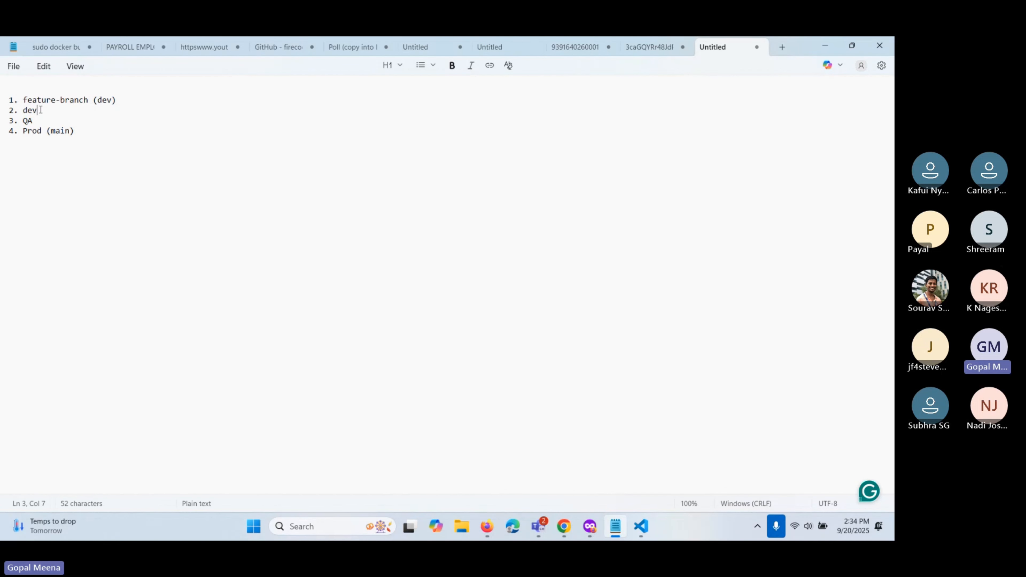
Step: Switch to the Azure DevOps Branches page in Firefox and start creating a new branch
{"action": "key", "text": "alt+Tab"}
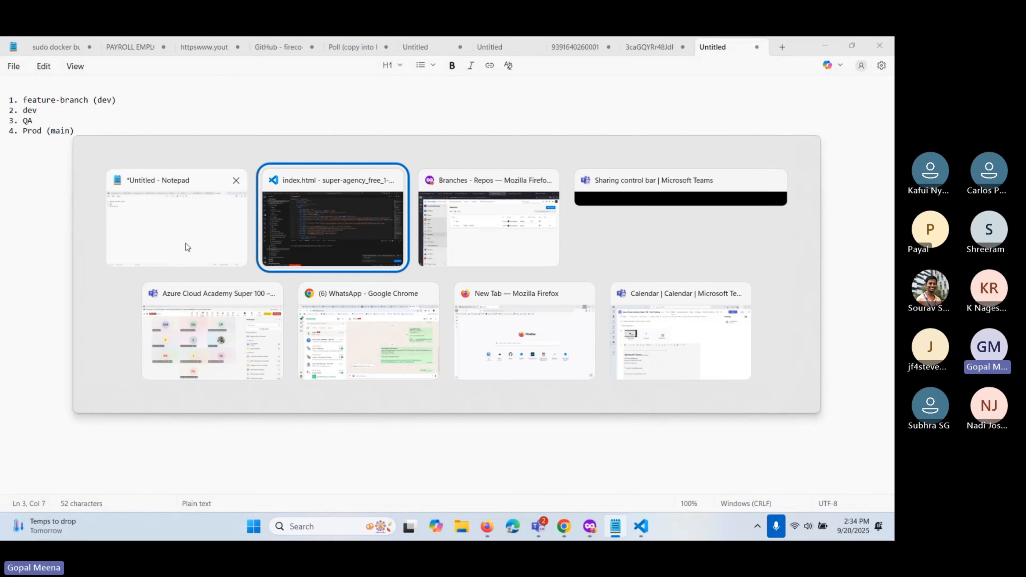
{"action": "left_click", "coordinate": [187, 247]}
{"action": "key", "text": "alt+Tab"}
{"action": "key", "text": "Tab"}
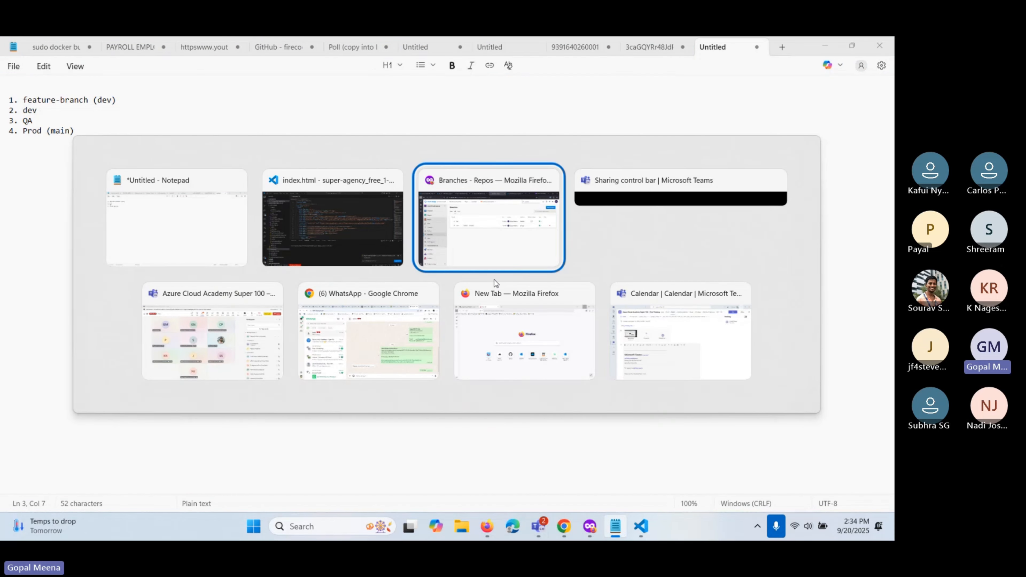
{"action": "left_click", "coordinate": [464, 213]}
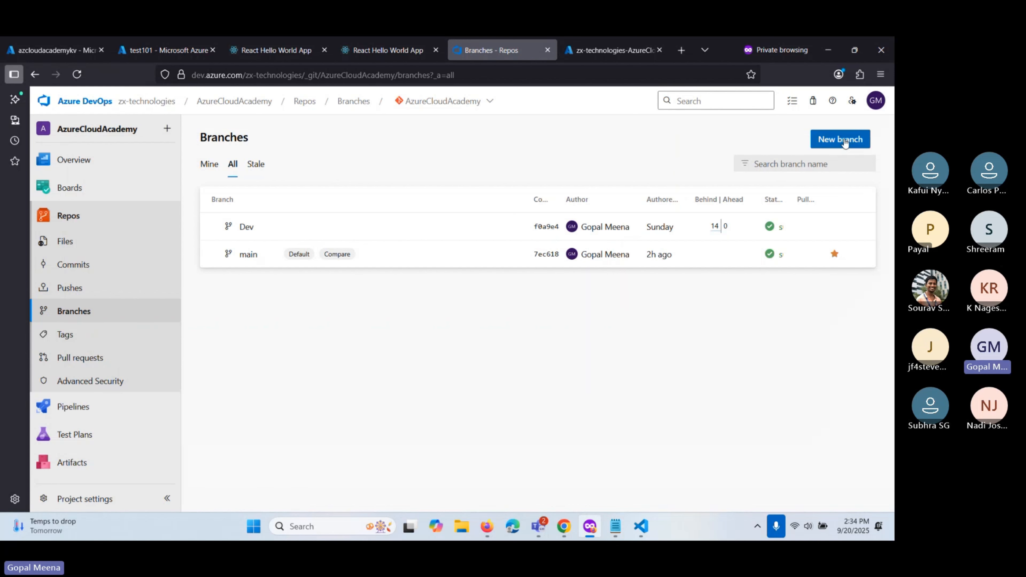
{"action": "left_click", "coordinate": [841, 140]}
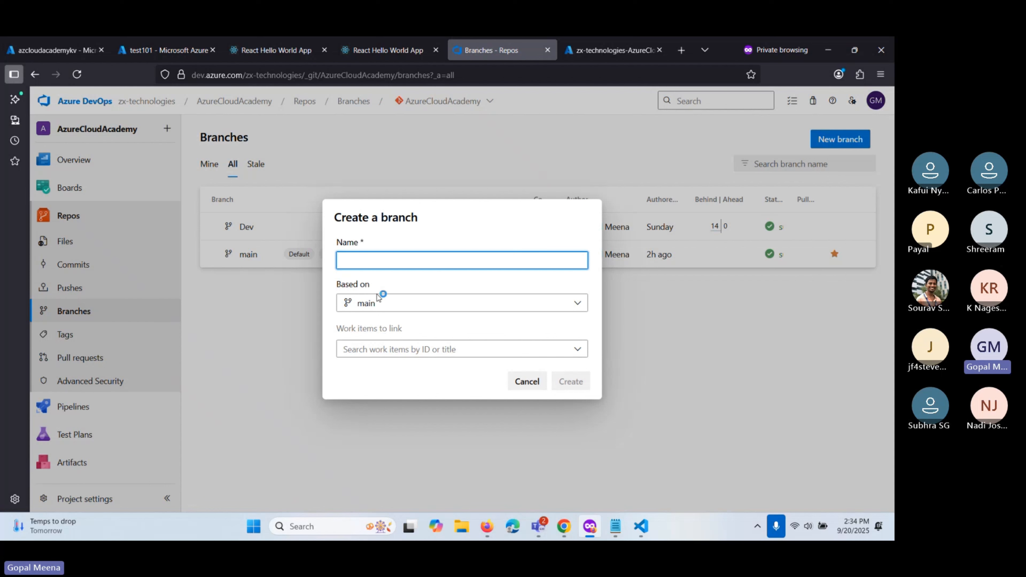
Step: Name the new branch "feature_loginmodule" and create it based on main with no linked work items
{"action": "left_click", "coordinate": [378, 350]}
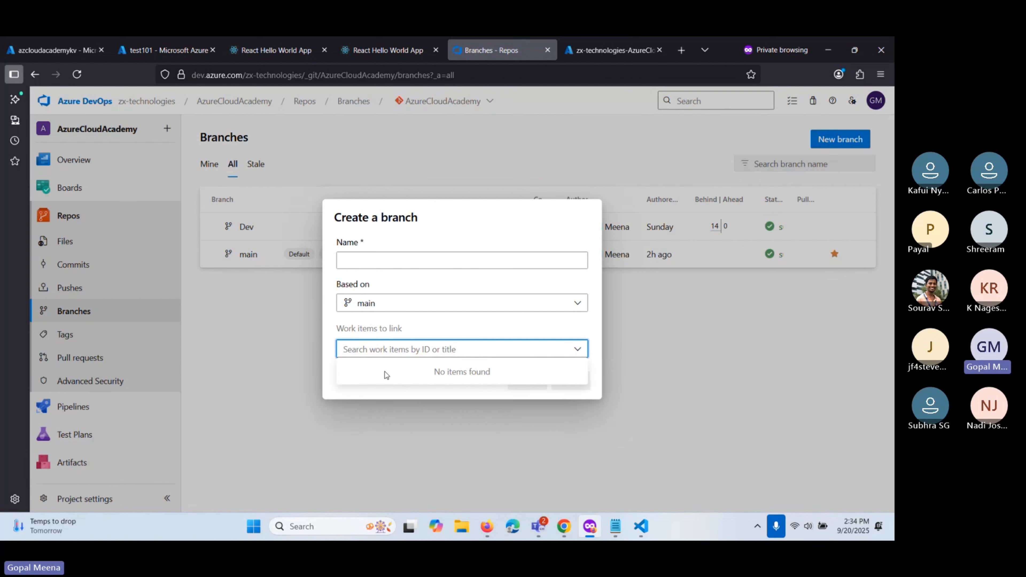
{"action": "left_click", "coordinate": [370, 260]}
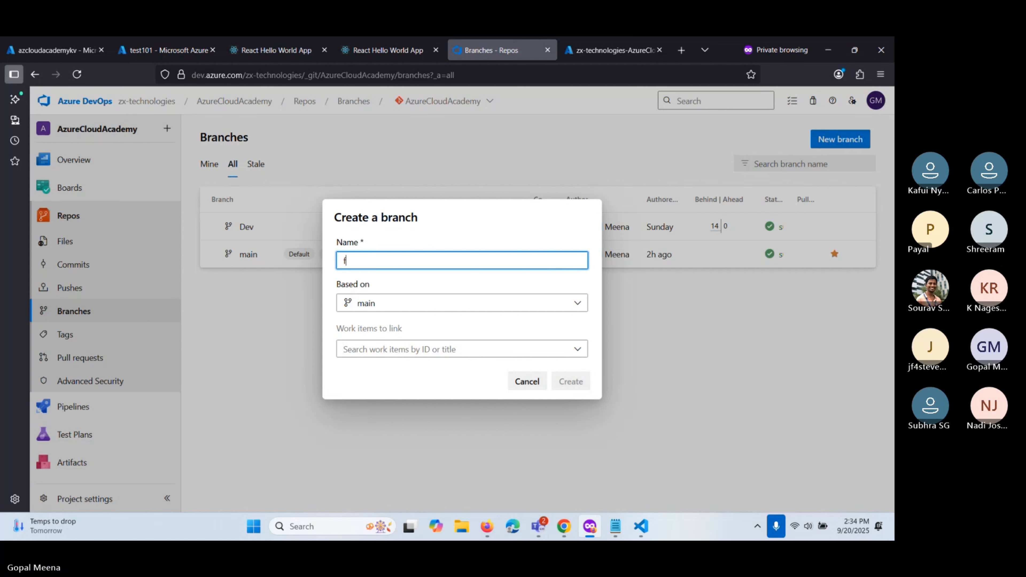
{"action": "type", "text": "fea"}
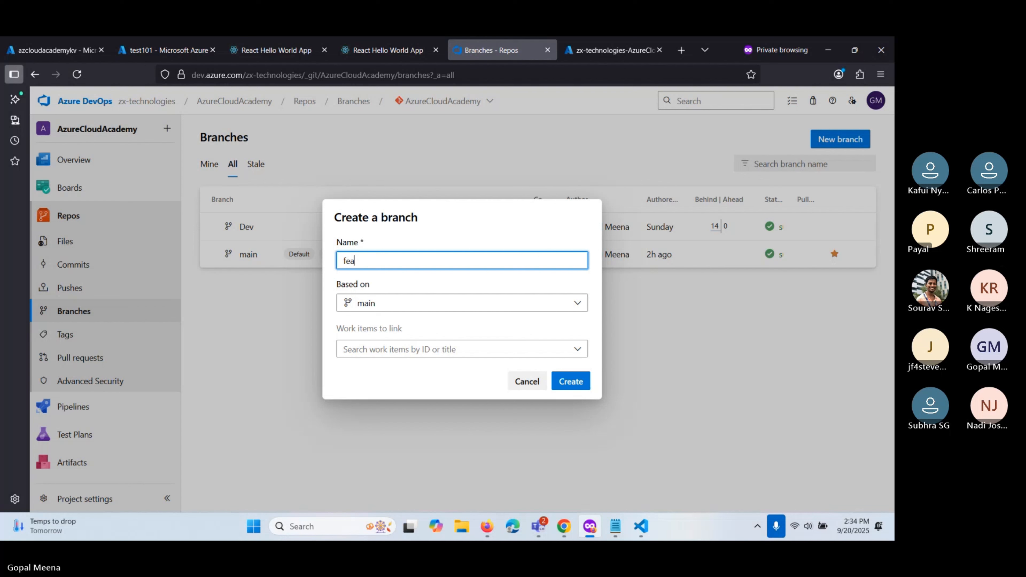
{"action": "type", "text": "ture"}
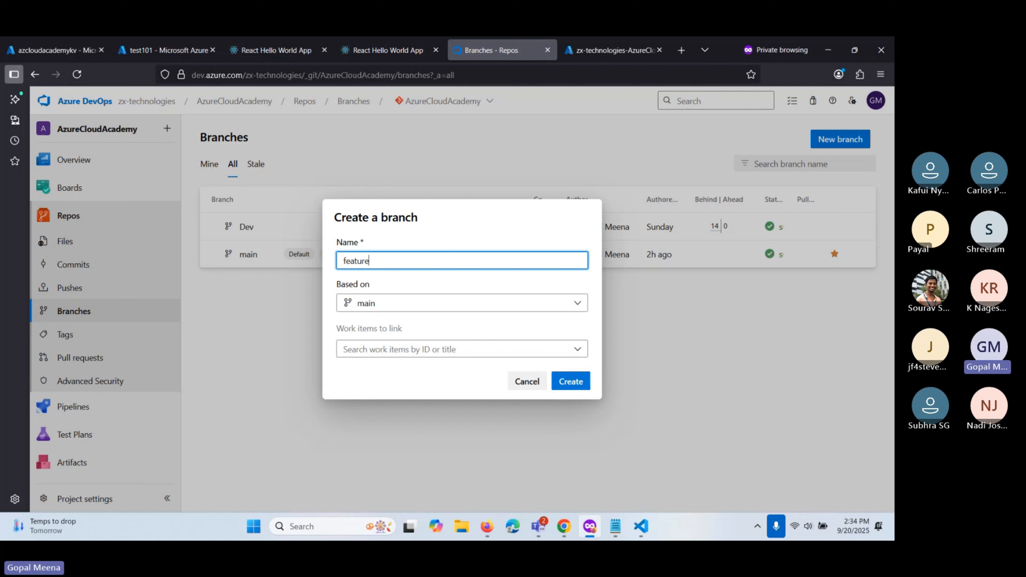
{"action": "type", "text": "_"}
{"action": "key", "text": "BackSpace"}
{"action": "type", "text": "_loginmodule"}
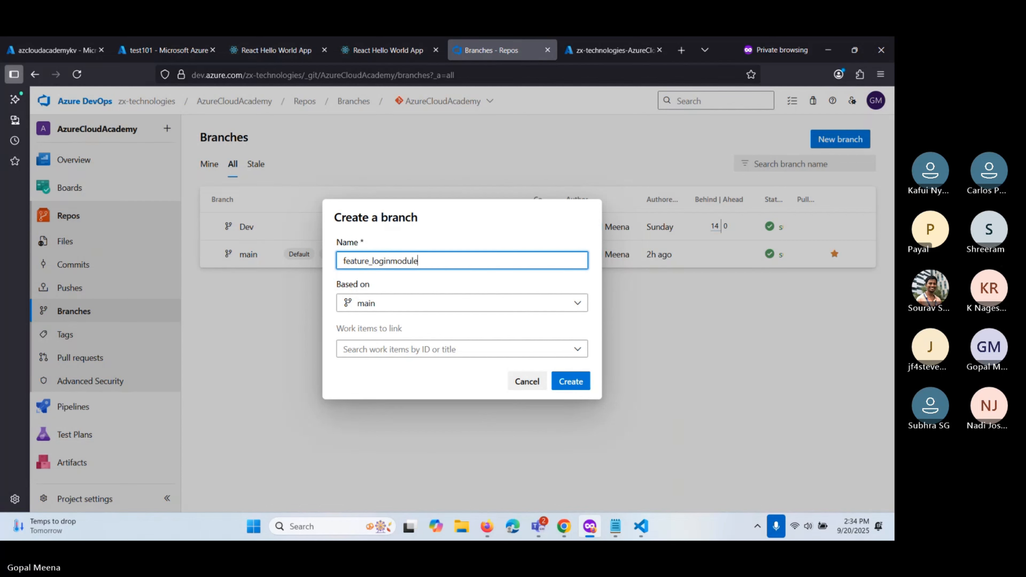
{"action": "double_click", "coordinate": [368, 260]}
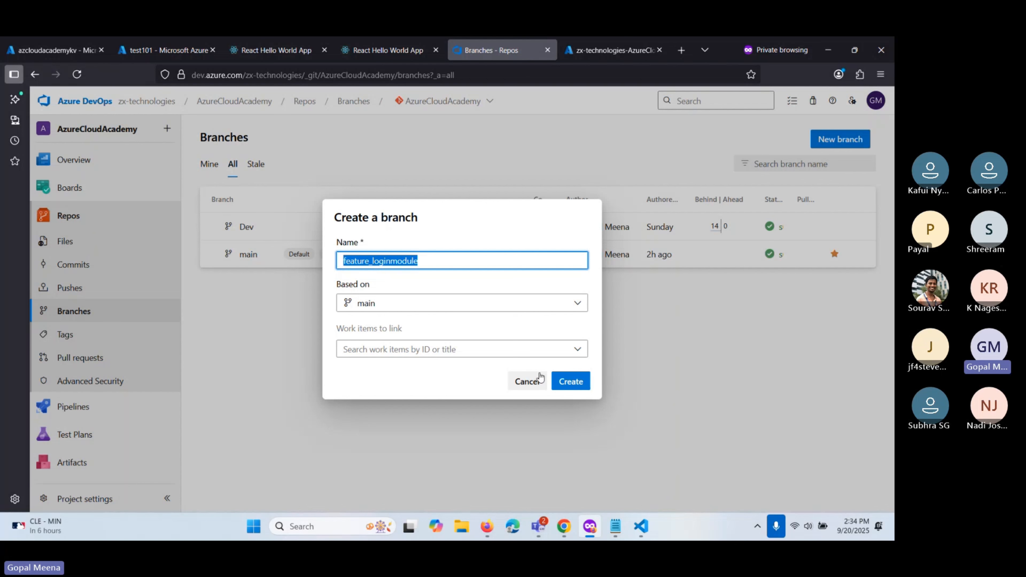
{"action": "left_click", "coordinate": [569, 381]}
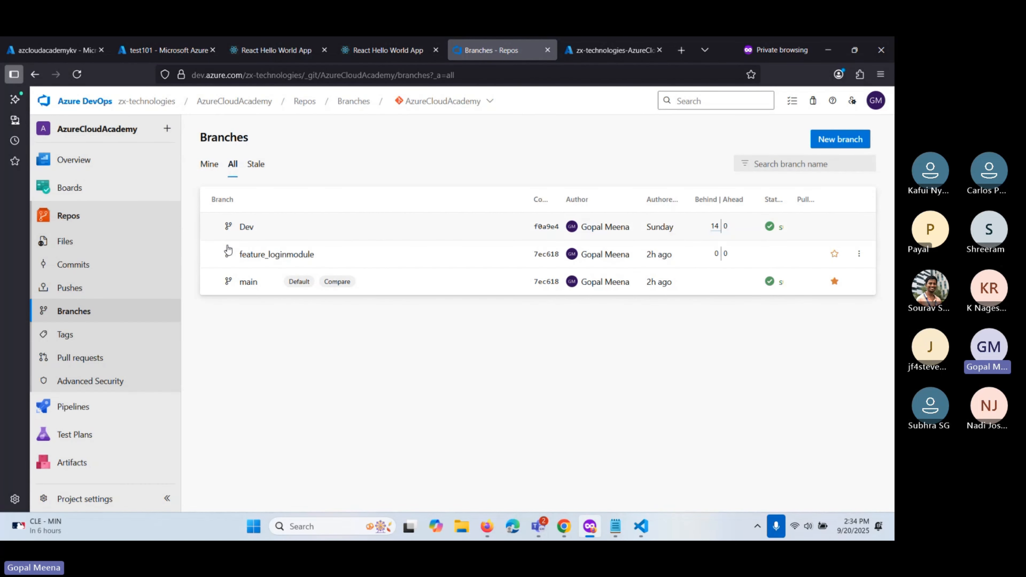
Step: Open README.md in the feature_loginmodule branch for editing
{"action": "left_click", "coordinate": [271, 259]}
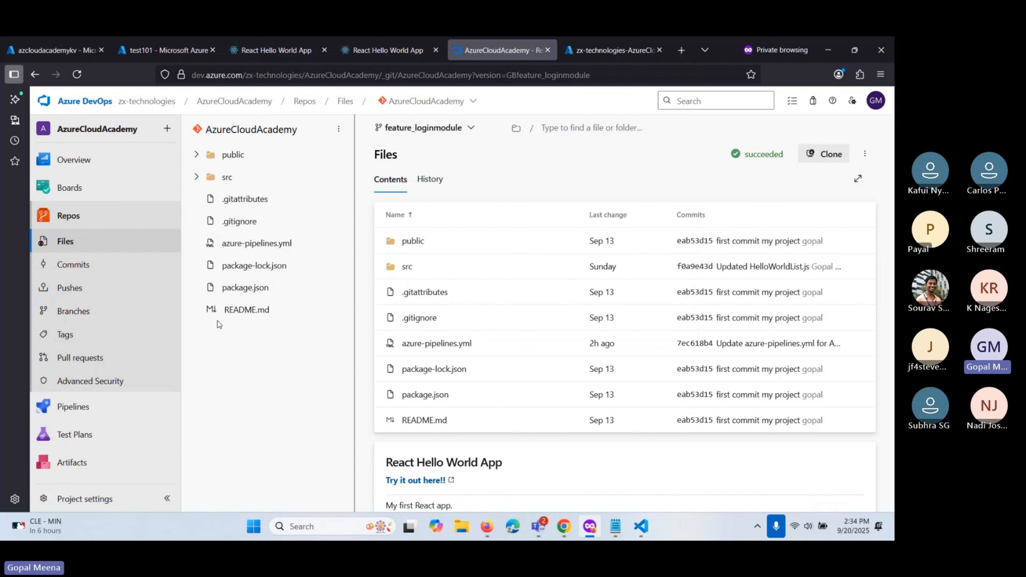
{"action": "left_click", "coordinate": [236, 312]}
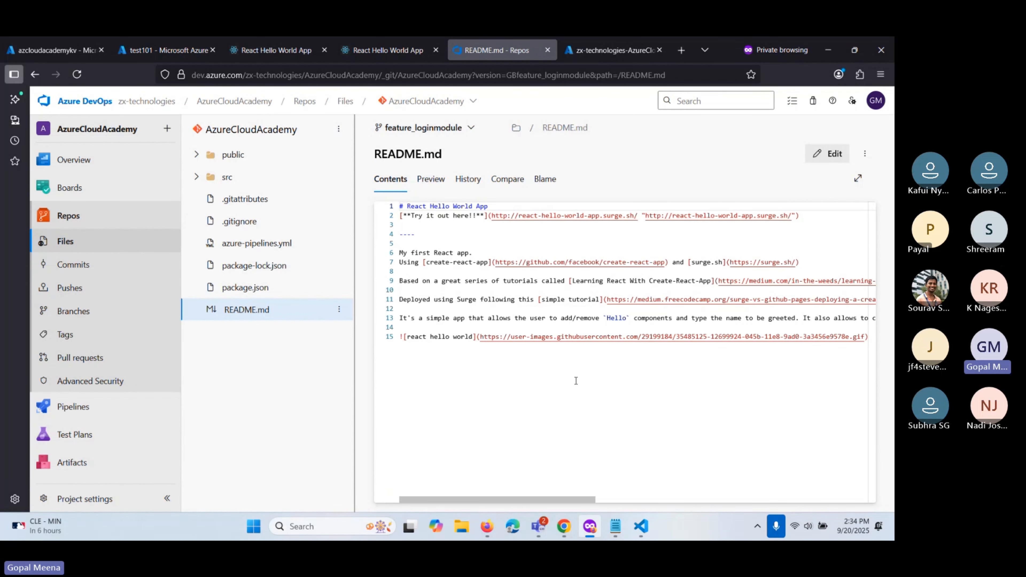
{"action": "left_click", "coordinate": [426, 237]}
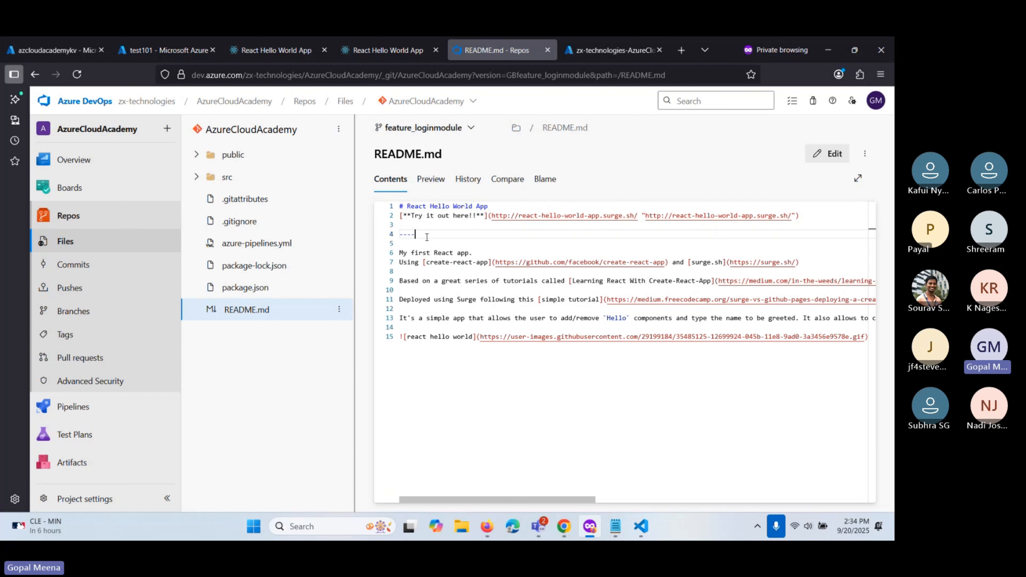
{"action": "key", "text": "Return"}
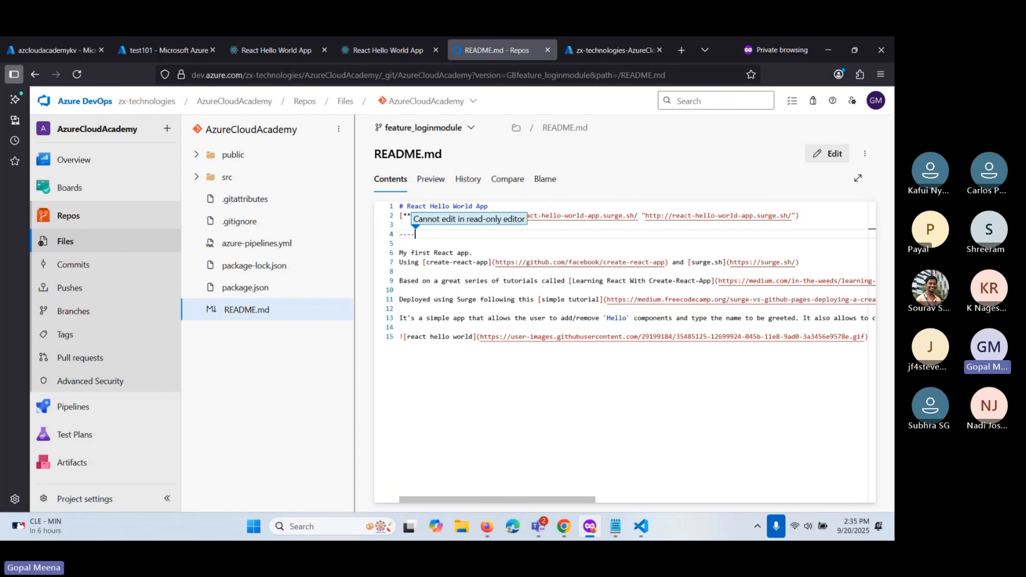
{"action": "left_click", "coordinate": [820, 155]}
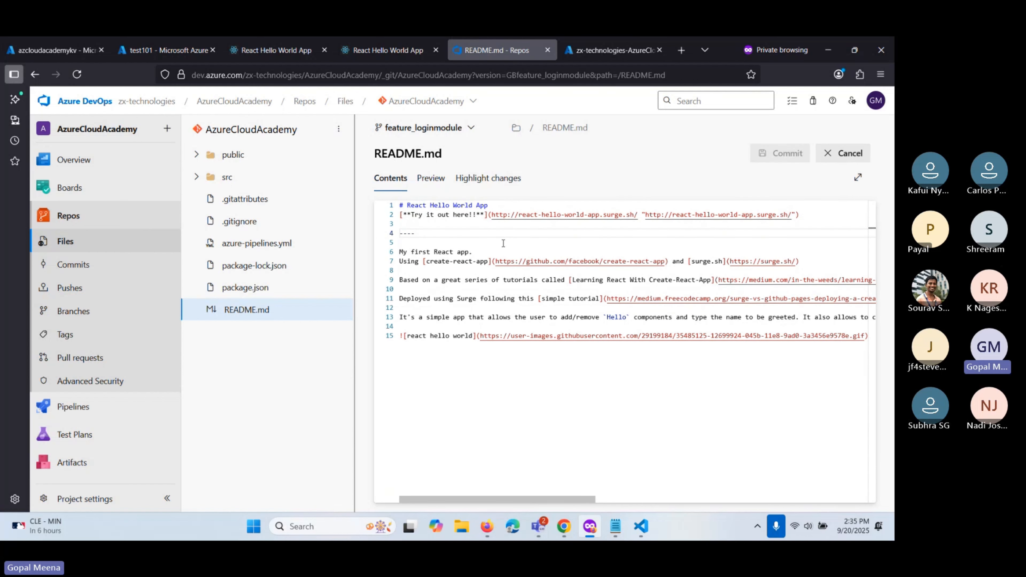
Step: Insert the line "WebApp deployment" directly below the dashed line in README.md
{"action": "key", "text": "Return"}
{"action": "type", "text": "hello"}
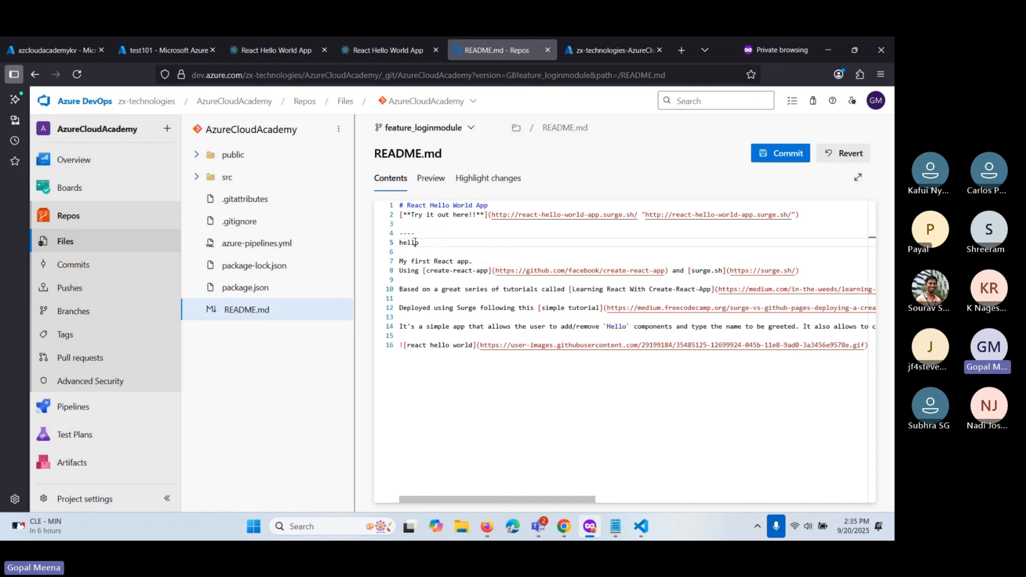
{"action": "double_click", "coordinate": [415, 242]}
{"action": "type", "text": "use "}
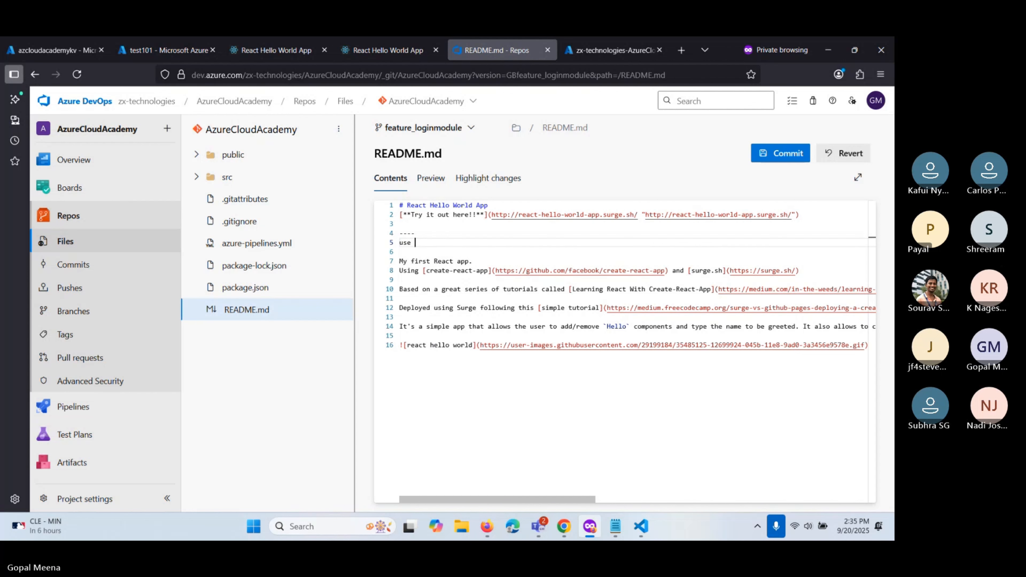
{"action": "type", "text": "best"}
{"action": "key", "text": "BackSpace"}
{"action": "key", "text": "BackSpace"}
{"action": "key", "text": "BackSpace"}
{"action": "key", "text": "BackSpace"}
{"action": "key", "text": "BackSpace"}
{"action": "key", "text": "BackSpace"}
{"action": "key", "text": "BackSpace"}
{"action": "key", "text": "BackSpace"}
{"action": "type", "text": "WebApp deployment"}
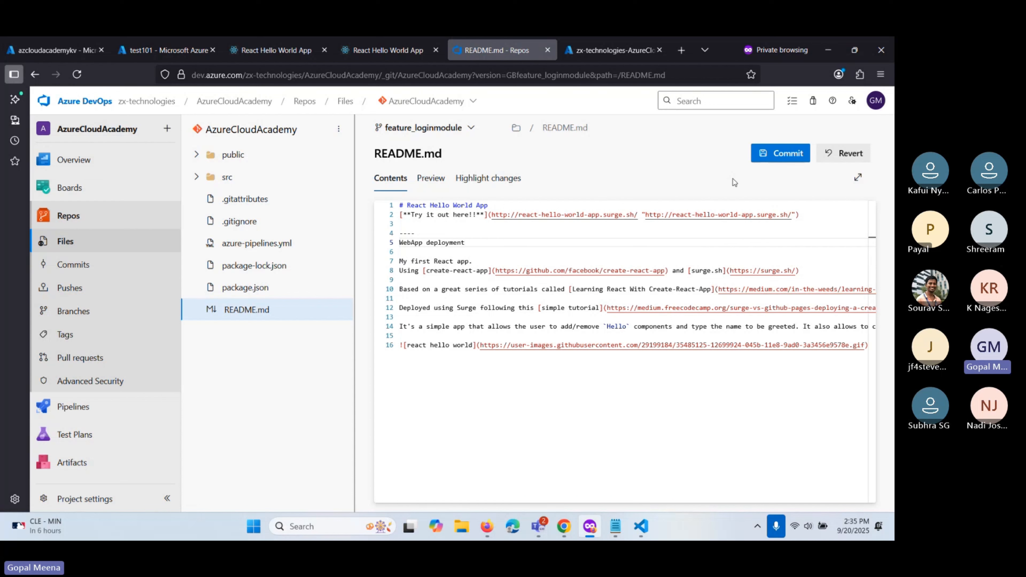
Step: Commit the README.md change to feature_loginmodule with the comment "Updated README.md" and no linked work items
{"action": "left_click", "coordinate": [786, 154]}
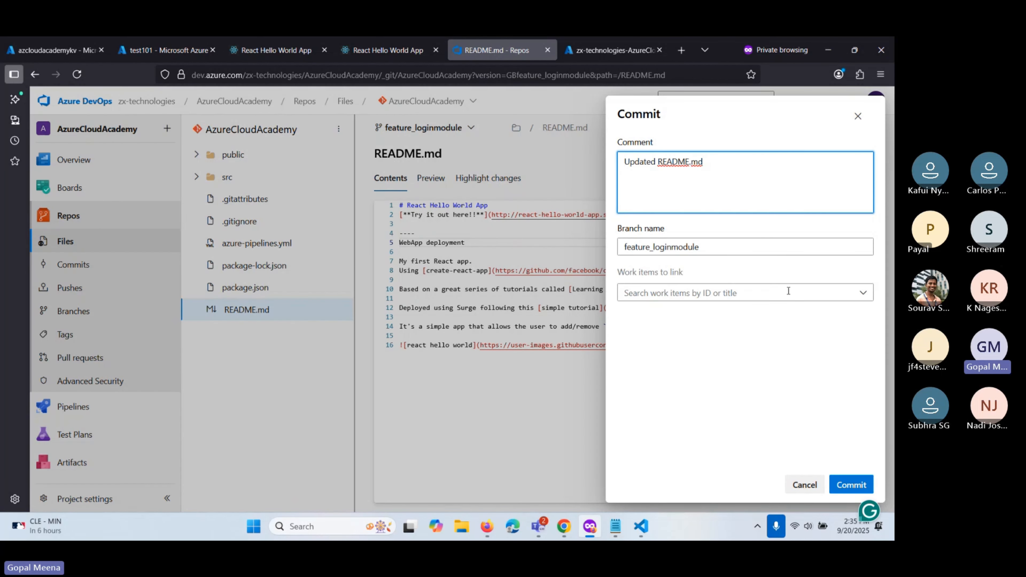
{"action": "left_click", "coordinate": [865, 294]}
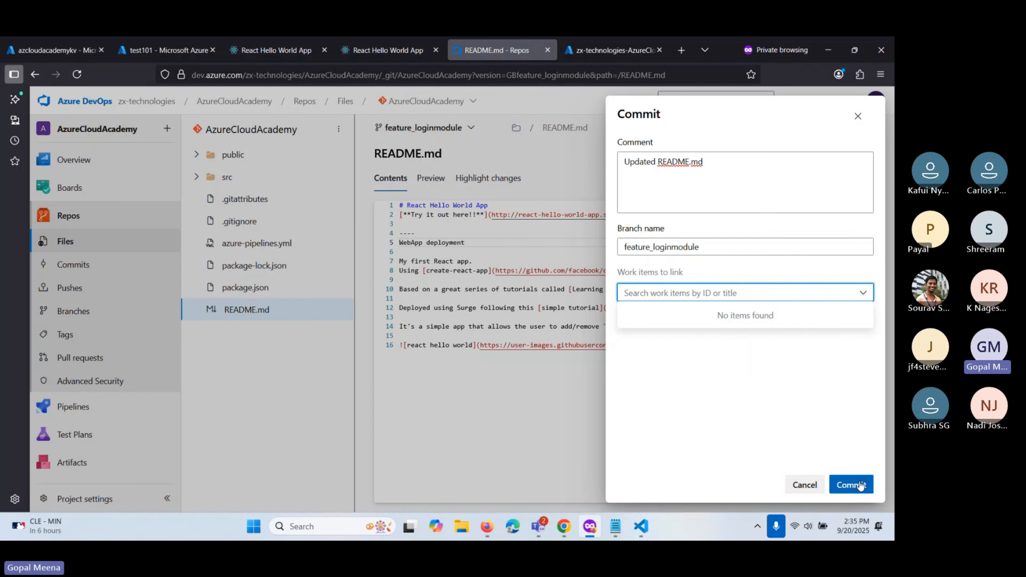
{"action": "left_click", "coordinate": [852, 484]}
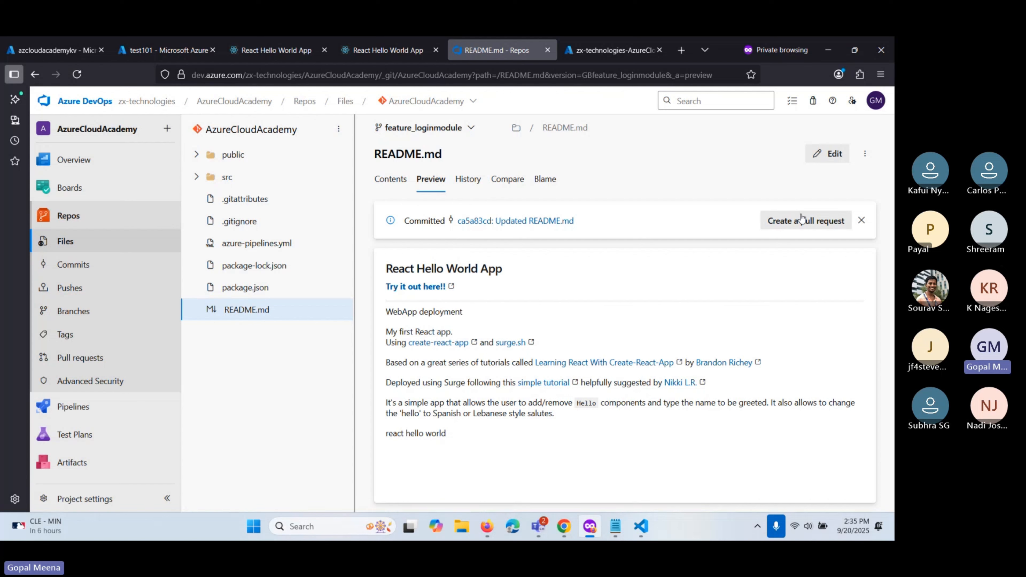
Step: Dismiss the pull request suggestions and view the root file list of the feature_loginmodule branch
{"action": "left_click", "coordinate": [862, 220]}
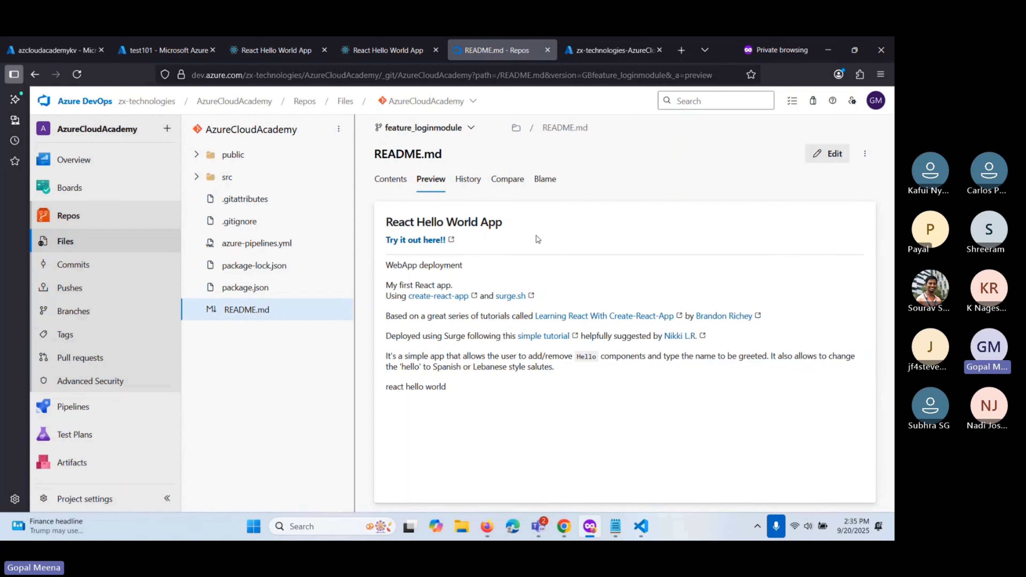
{"action": "left_click", "coordinate": [69, 216]}
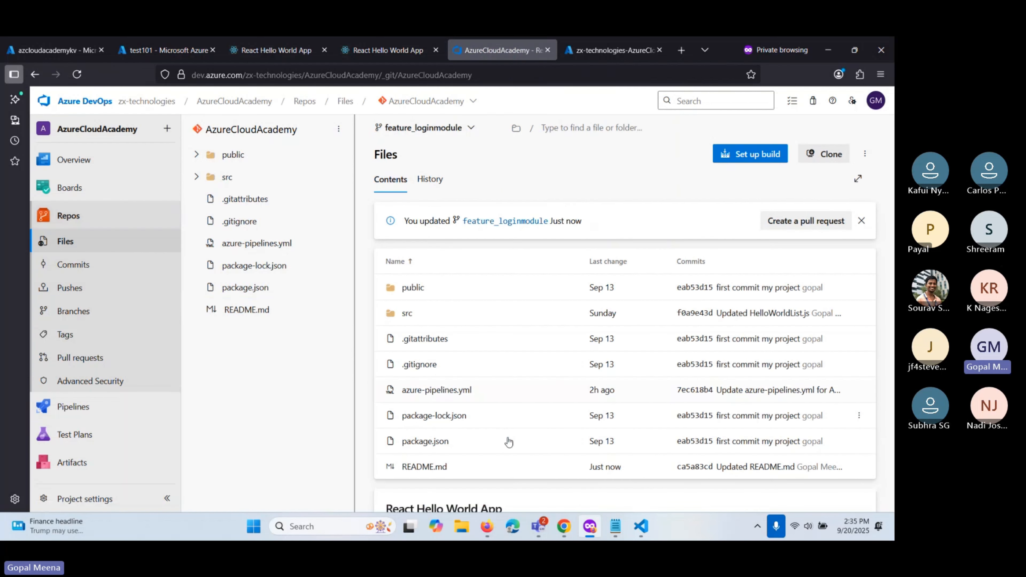
{"action": "left_click", "coordinate": [866, 222]}
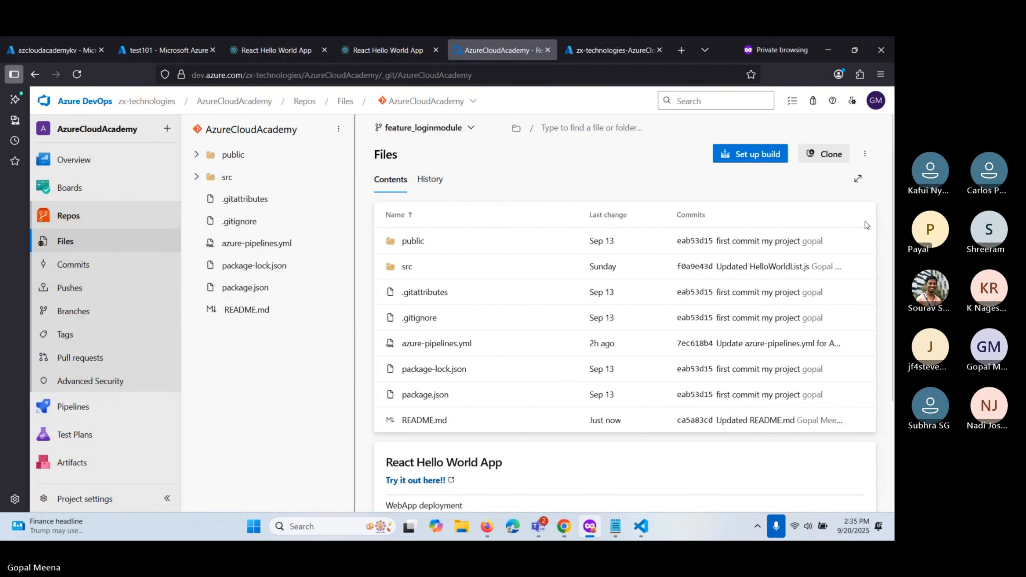
{"action": "left_click", "coordinate": [642, 531]}
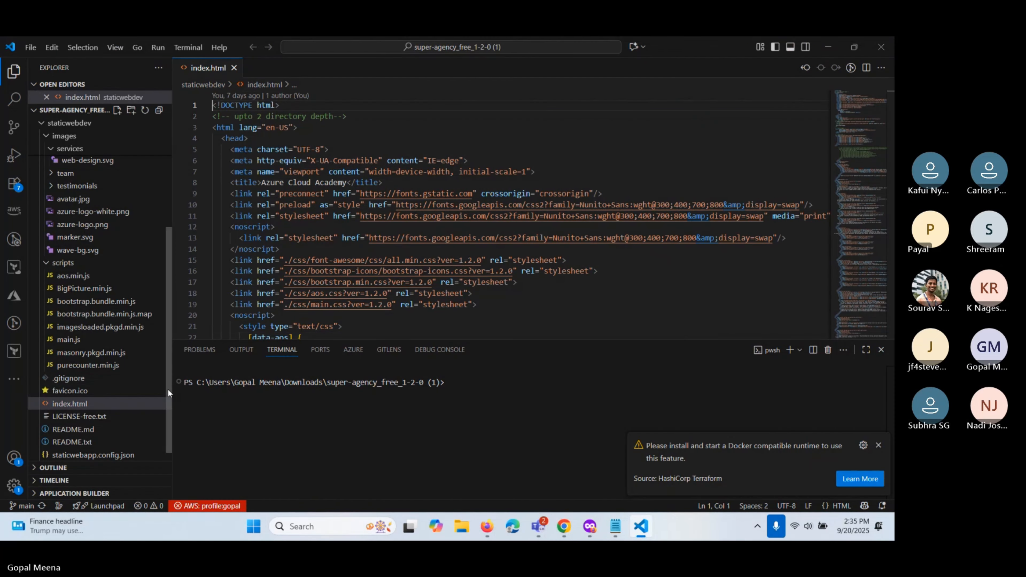
{"action": "left_click", "coordinate": [470, 384]}
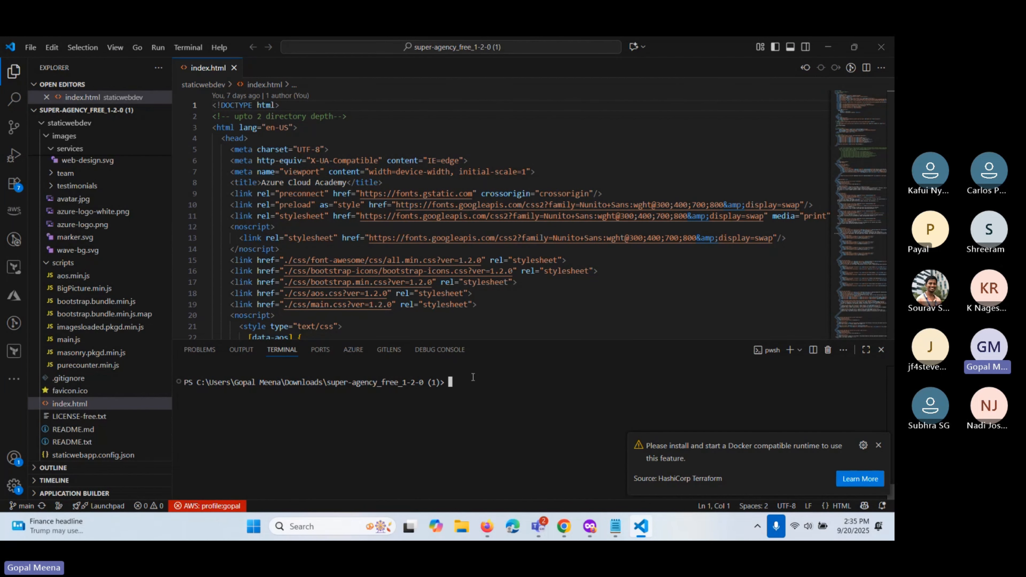
{"action": "key", "text": "alt+Tab"}
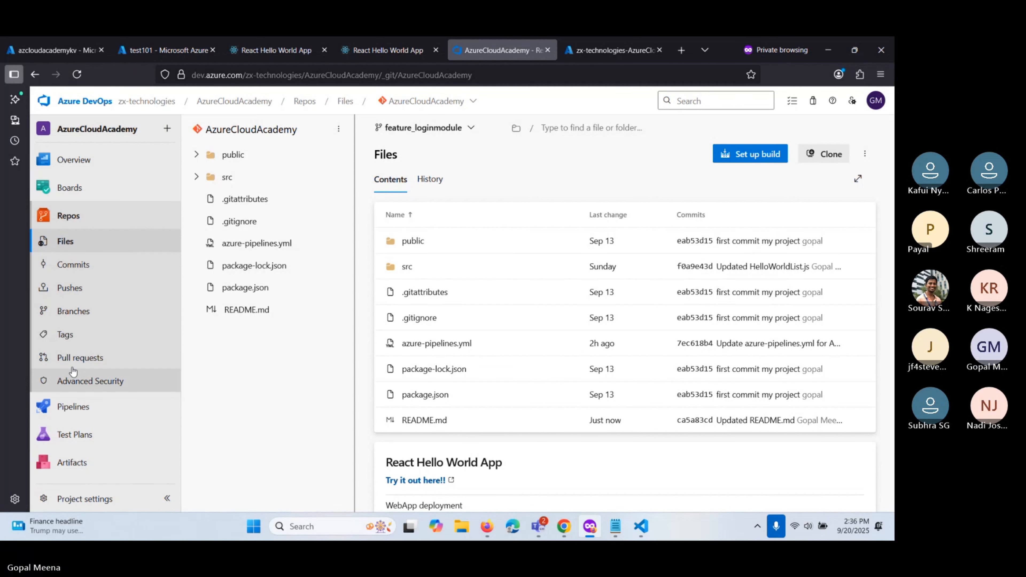
Step: Start a new pull request from feature_loginmodule and set its target branch to Dev
{"action": "left_click", "coordinate": [67, 311]}
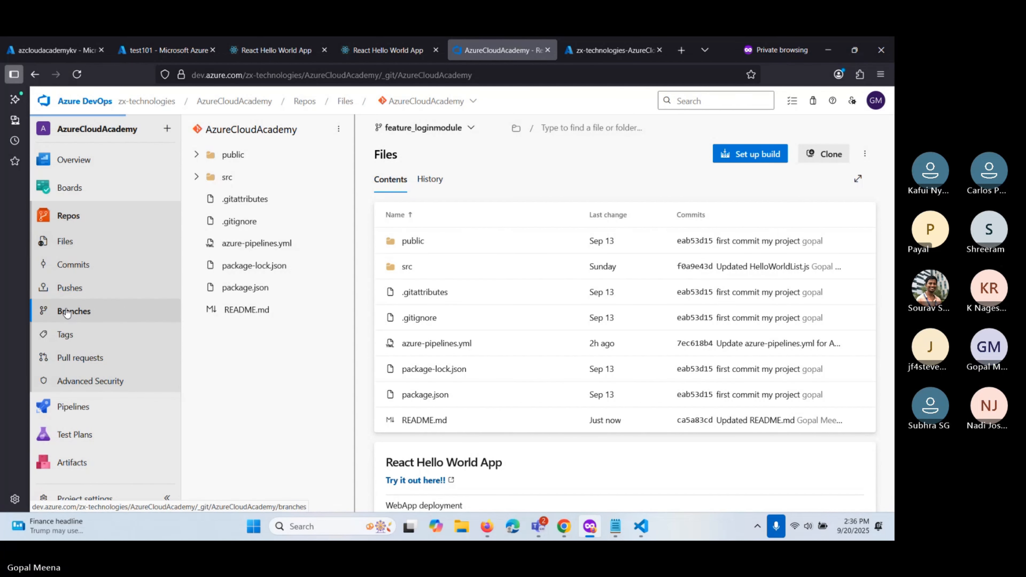
{"action": "left_click", "coordinate": [71, 357]}
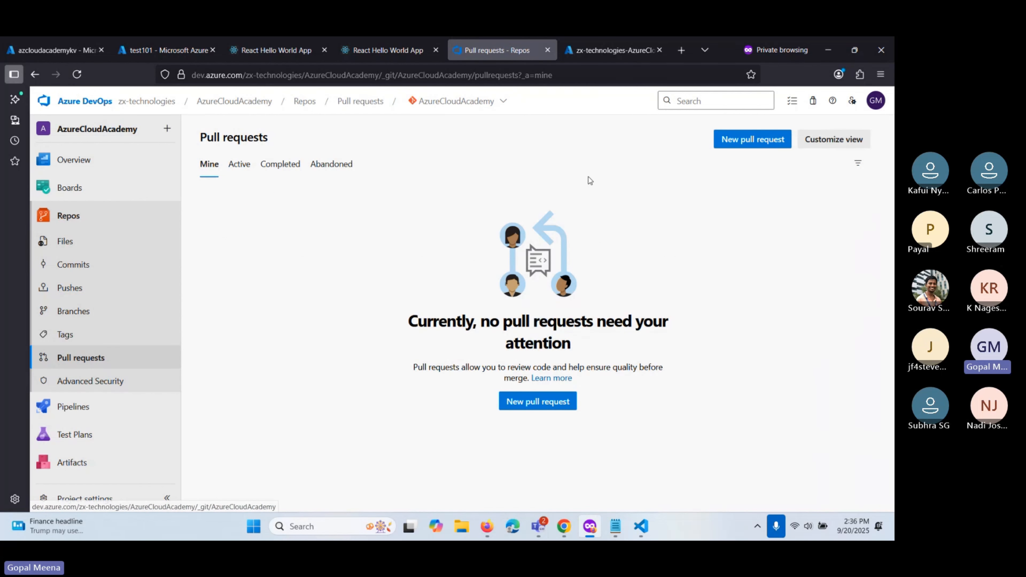
{"action": "left_click", "coordinate": [758, 142]}
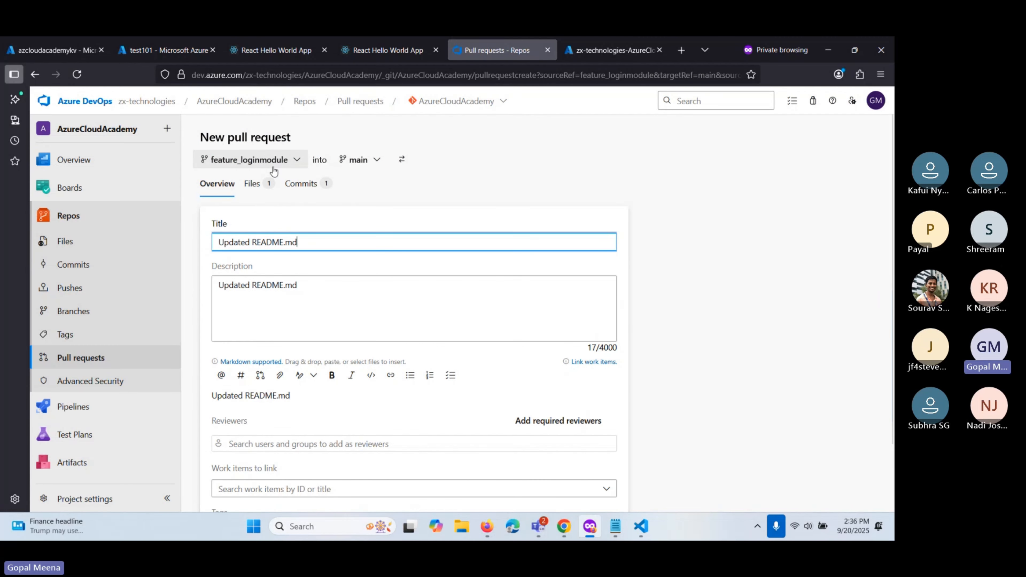
{"action": "left_click", "coordinate": [368, 160]}
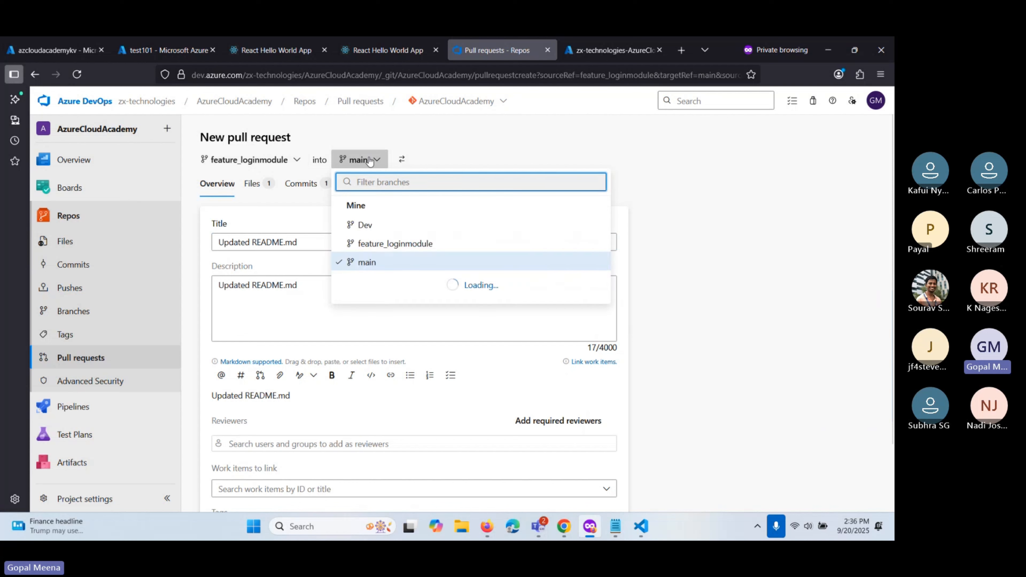
{"action": "left_click", "coordinate": [358, 226]}
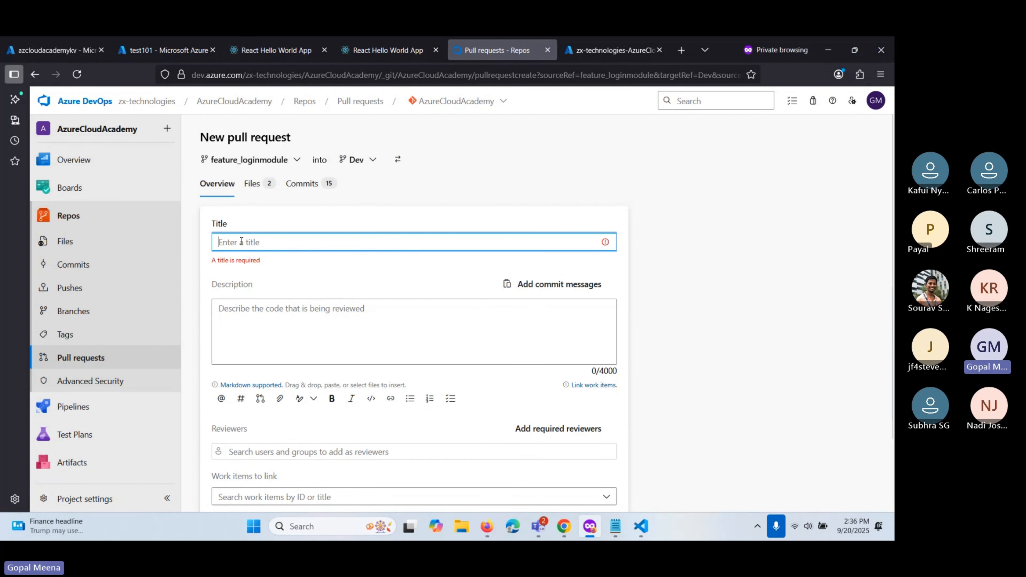
Step: Enter "testing the PR" as the pull request title
{"action": "type", "text": "testing"}
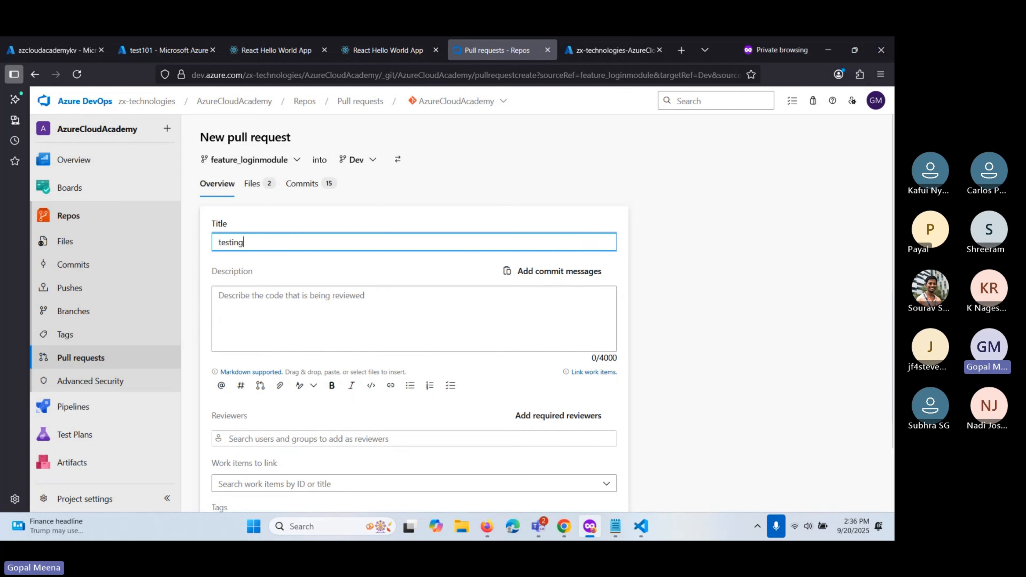
{"action": "type", "text": " the "}
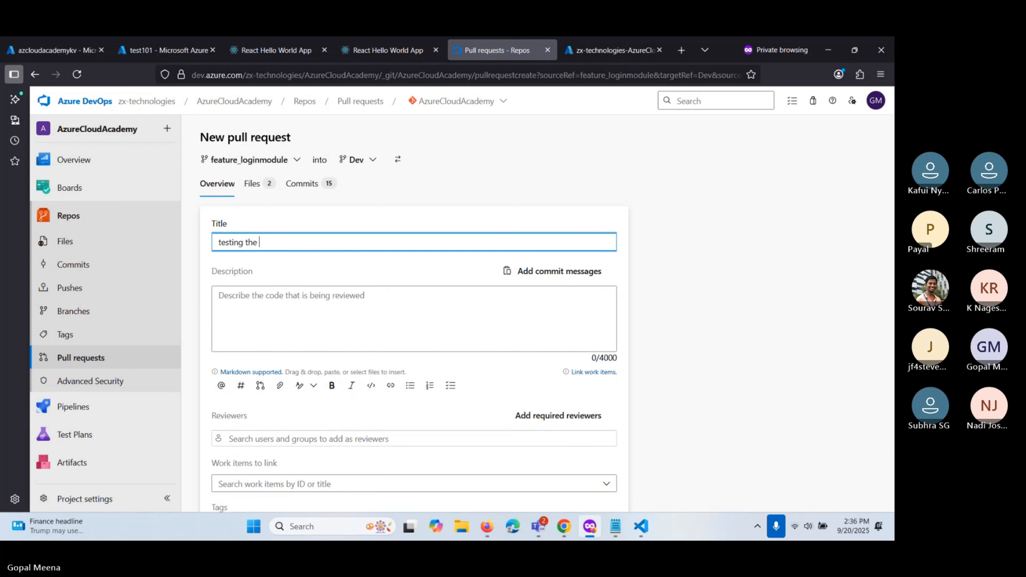
{"action": "type", "text": "PR"}
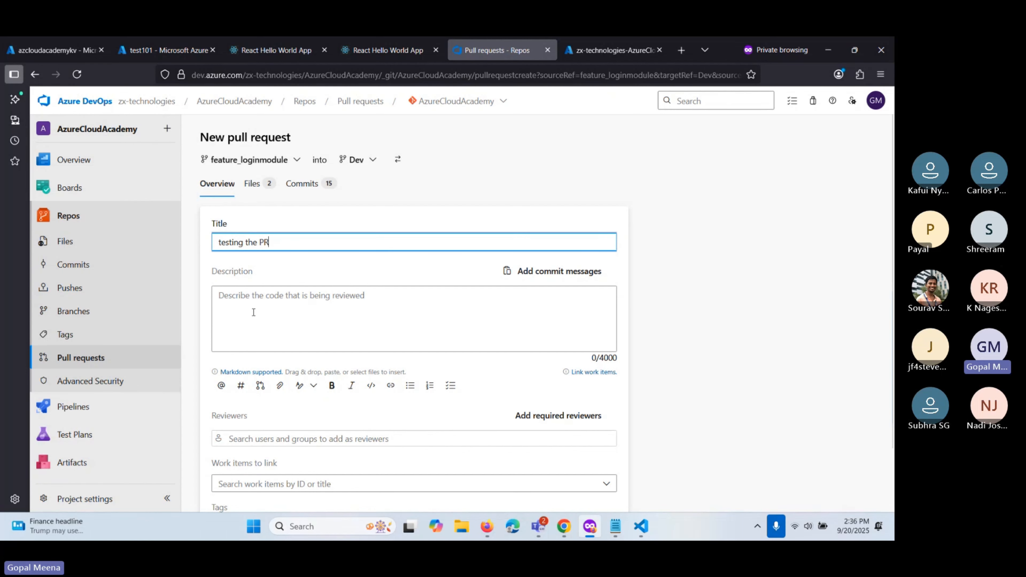
Step: Examine the reviewer, work item and tag options of the new pull request, leaving them empty
{"action": "scroll", "coordinate": [254, 313], "scroll_direction": "down", "scroll_amount": 2}
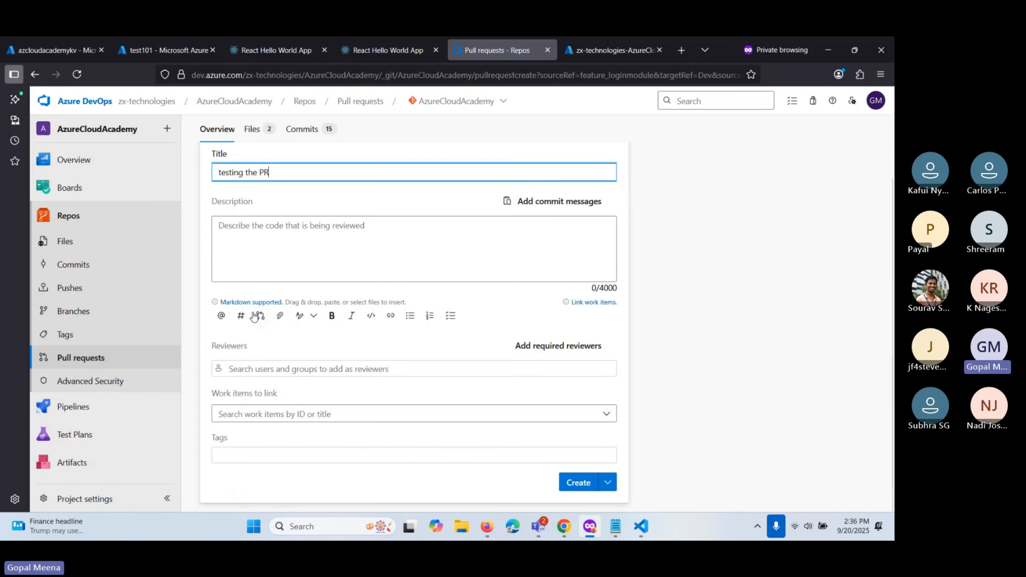
{"action": "left_click", "coordinate": [262, 366]}
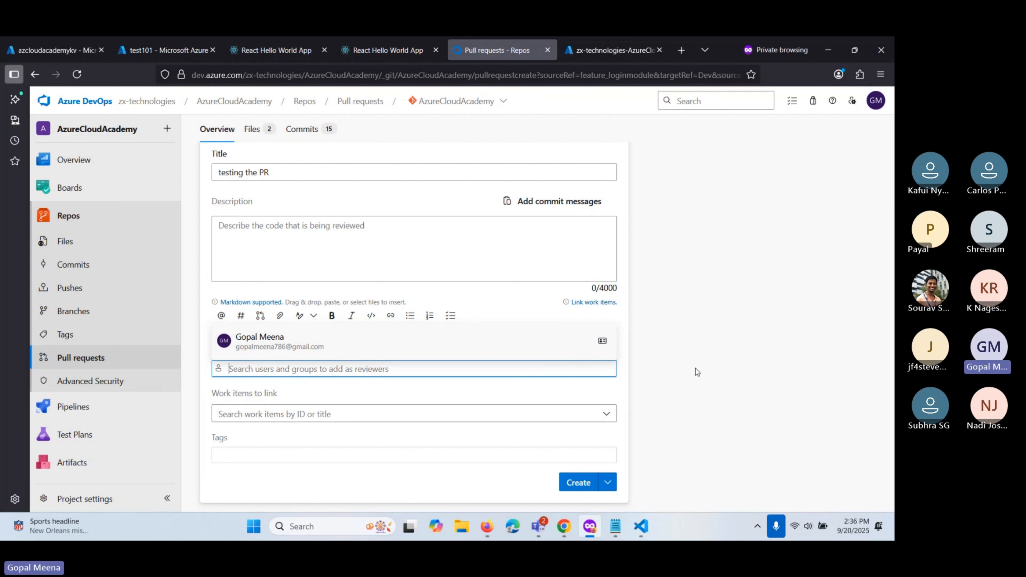
{"action": "left_click", "coordinate": [387, 397]}
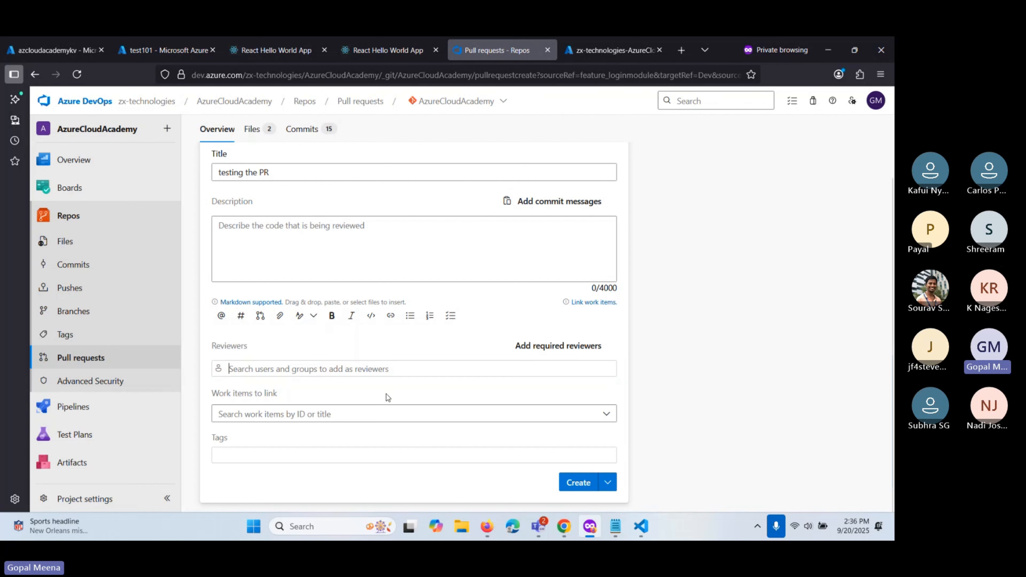
{"action": "left_click", "coordinate": [603, 420]}
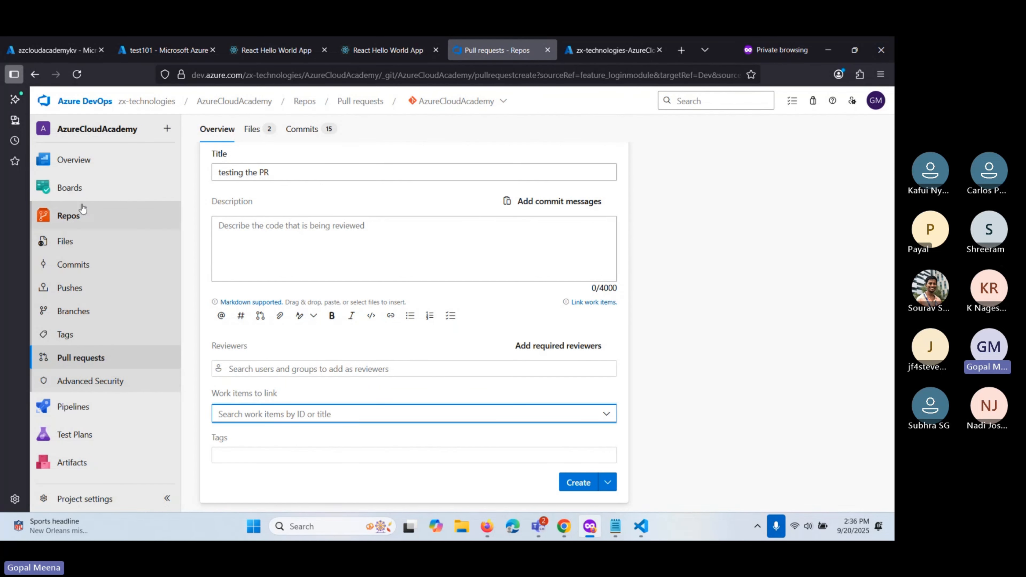
{"action": "left_click", "coordinate": [268, 409]}
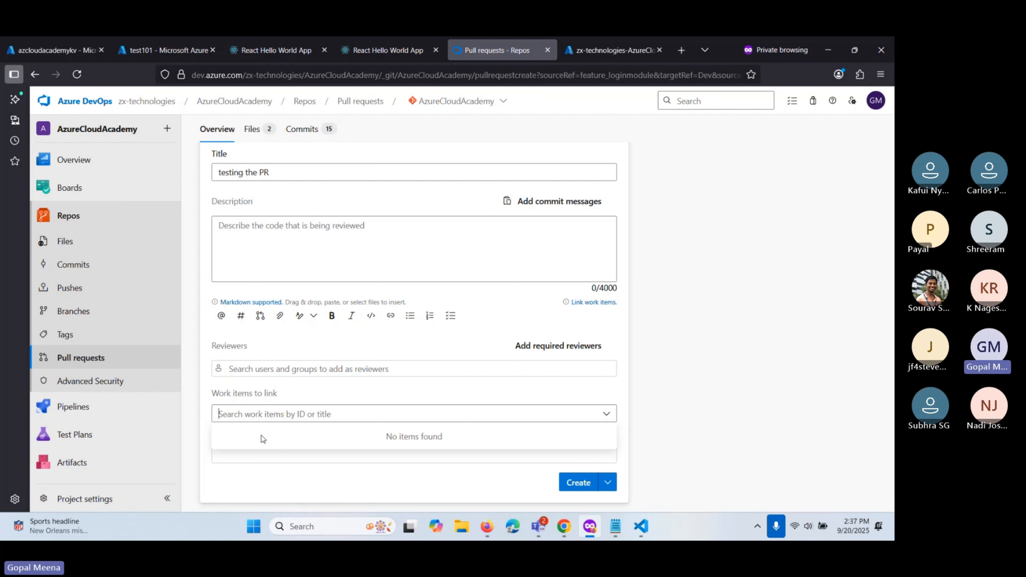
{"action": "left_click", "coordinate": [408, 392]}
{"action": "left_click", "coordinate": [244, 454]}
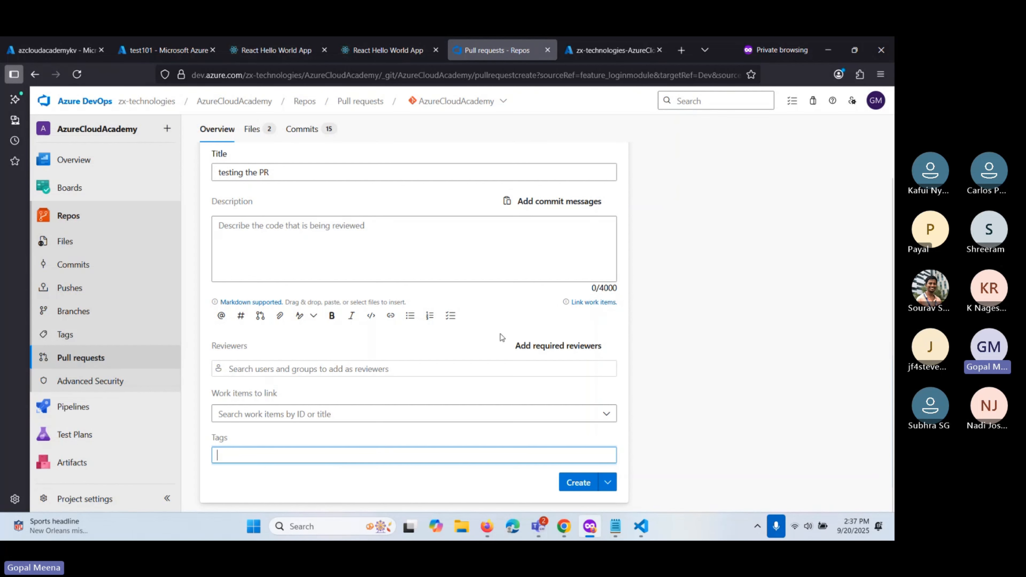
Step: Examine the files changed by the pull request, going through the azure-pipelines.yml differences and opening README.md
{"action": "scroll", "coordinate": [387, 295], "scroll_direction": "up", "scroll_amount": 3}
{"action": "left_click", "coordinate": [249, 185]}
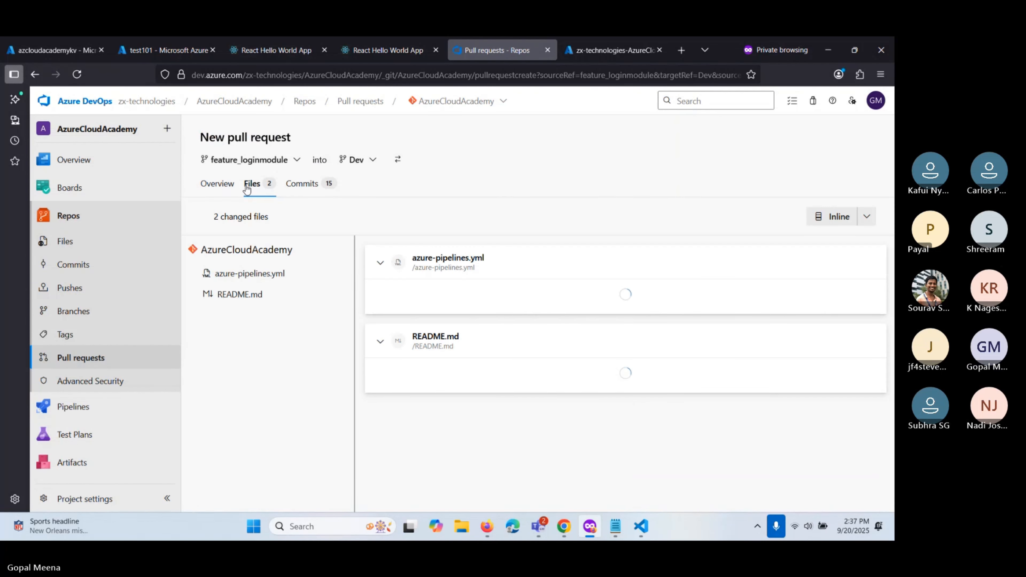
{"action": "left_click", "coordinate": [216, 184]}
{"action": "scroll", "coordinate": [238, 217], "scroll_direction": "down", "scroll_amount": 3}
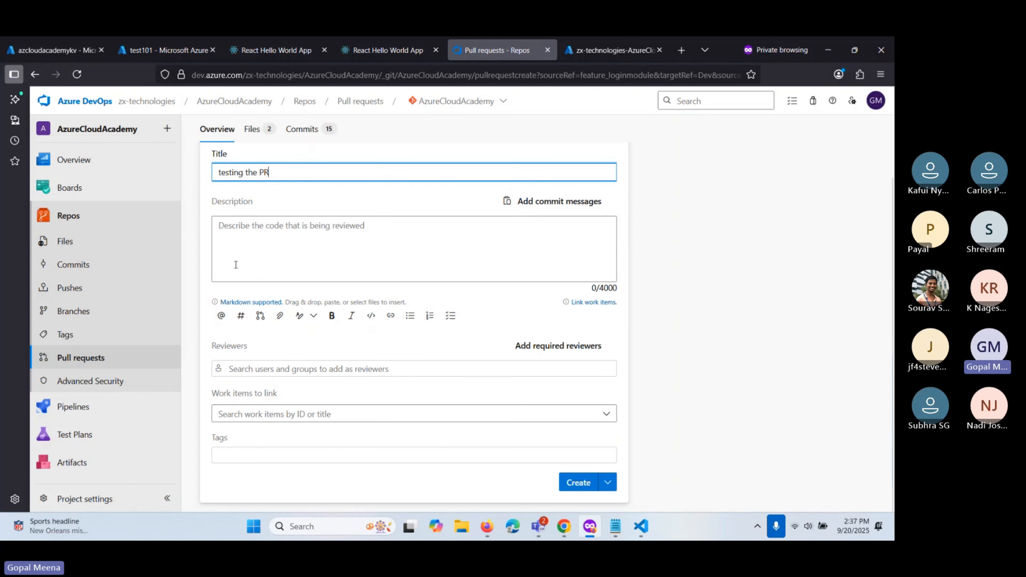
{"action": "scroll", "coordinate": [228, 315], "scroll_direction": "up", "scroll_amount": 3}
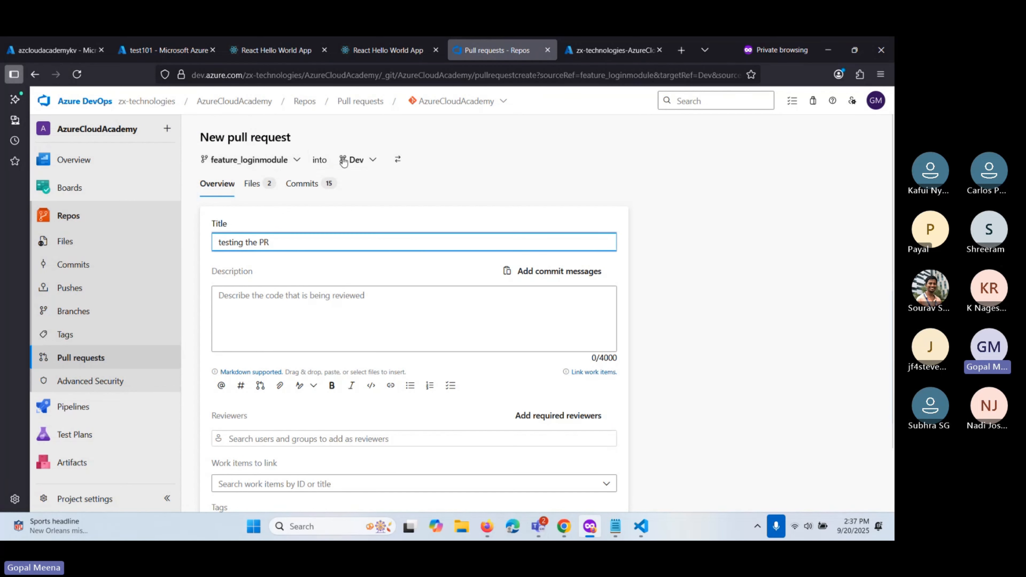
{"action": "left_click", "coordinate": [251, 183]}
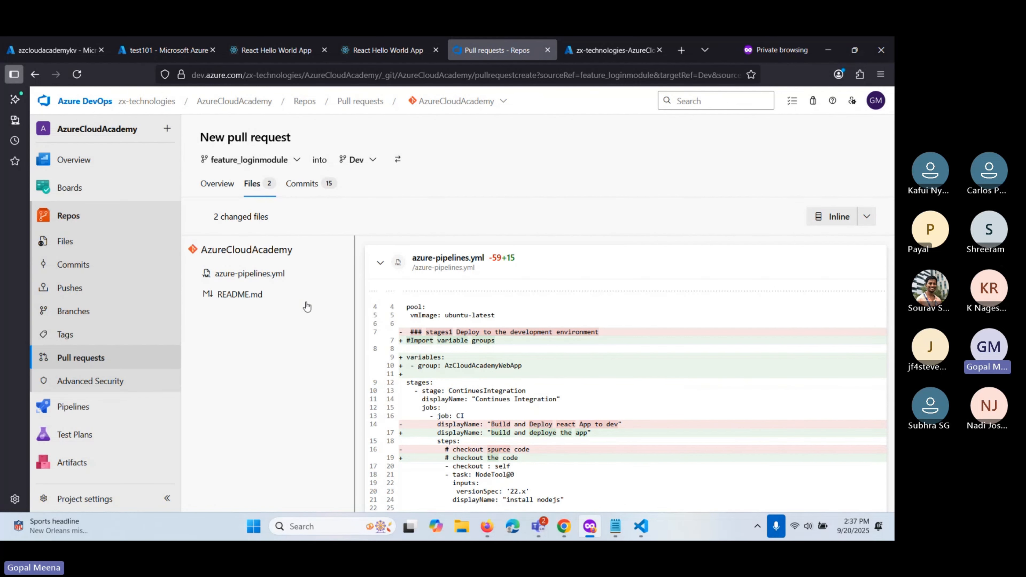
{"action": "scroll", "coordinate": [401, 340], "scroll_direction": "down", "scroll_amount": 8}
{"action": "scroll", "coordinate": [401, 343], "scroll_direction": "down", "scroll_amount": 4}
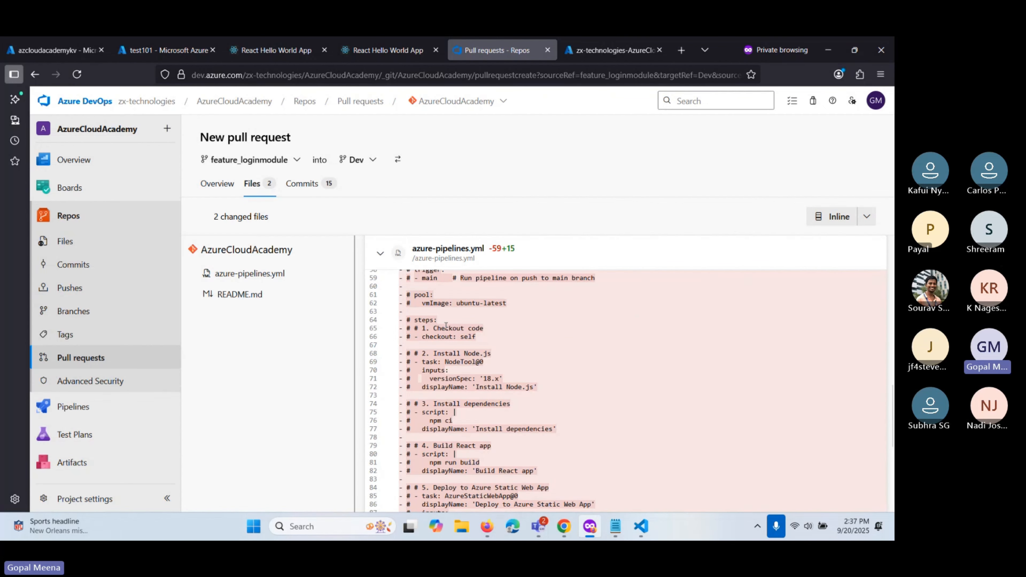
{"action": "scroll", "coordinate": [446, 325], "scroll_direction": "down", "scroll_amount": 1}
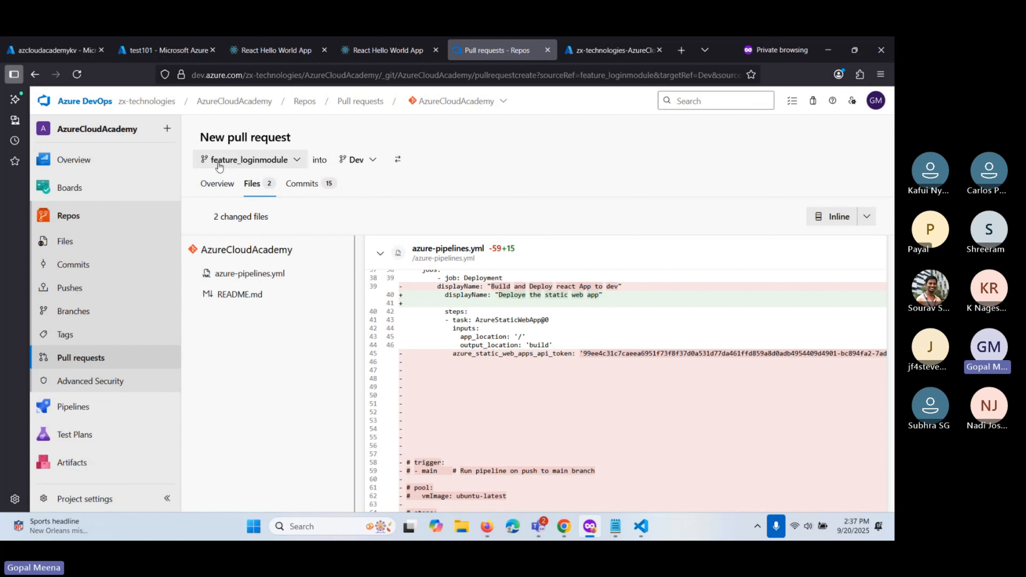
{"action": "left_click", "coordinate": [234, 294]}
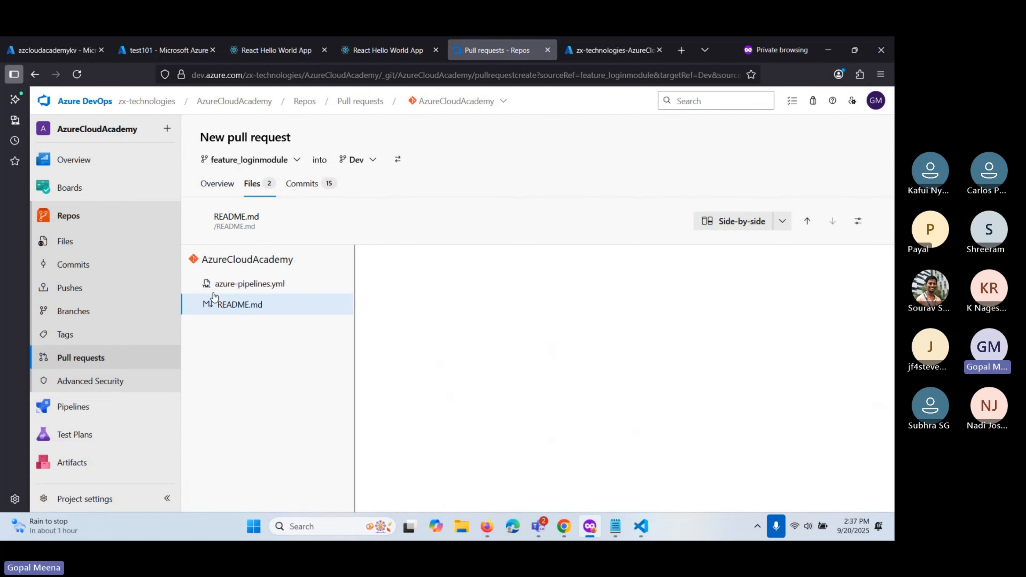
Step: Look through the list of commits included in the pull request
{"action": "left_click", "coordinate": [303, 183]}
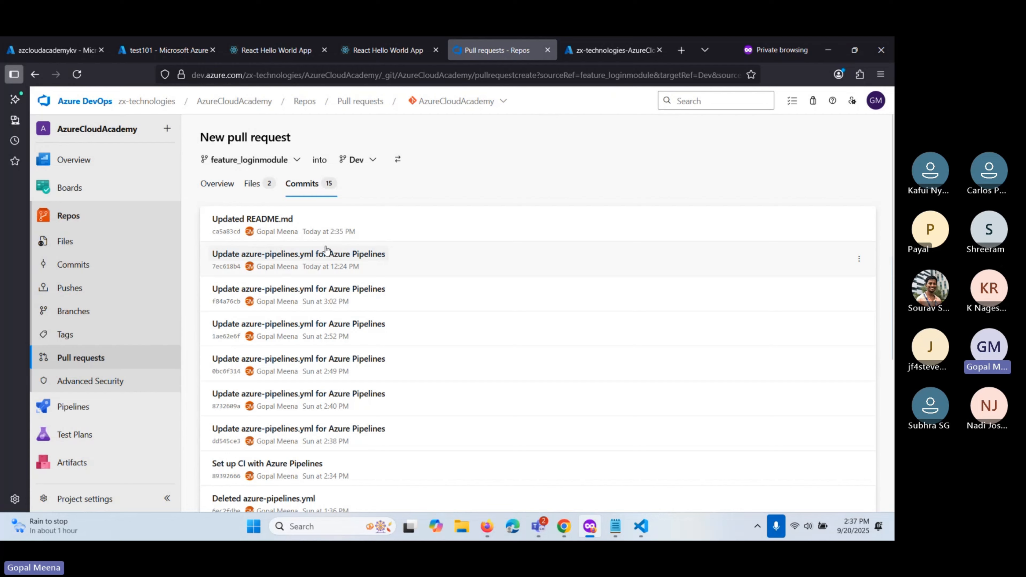
{"action": "scroll", "coordinate": [329, 308], "scroll_direction": "down", "scroll_amount": 5}
{"action": "scroll", "coordinate": [325, 384], "scroll_direction": "down", "scroll_amount": 2}
{"action": "scroll", "coordinate": [319, 402], "scroll_direction": "up", "scroll_amount": 6}
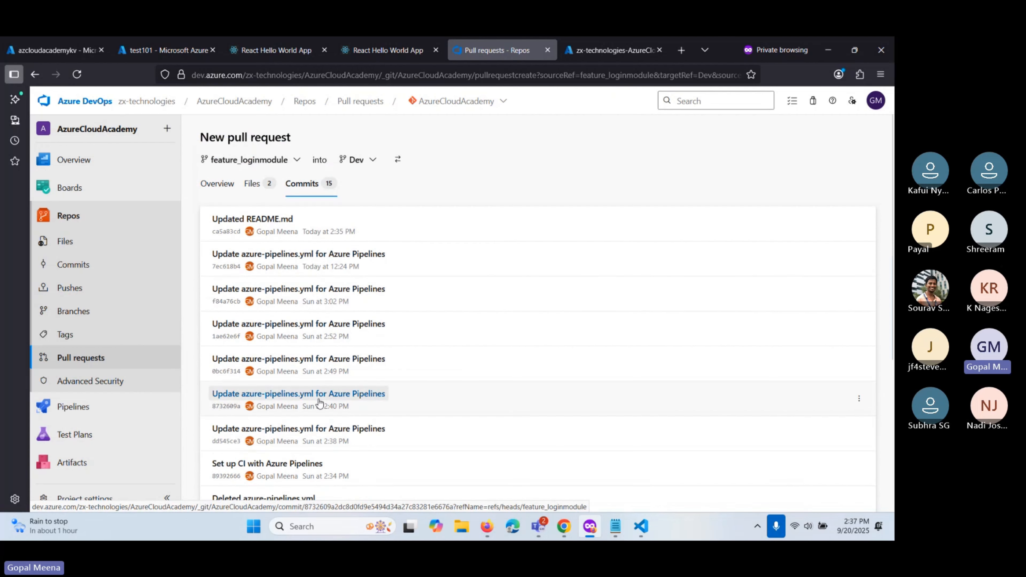
Step: Check the side-by-side comparison of README.md, and return to the pull request's overview form
{"action": "left_click", "coordinate": [252, 184]}
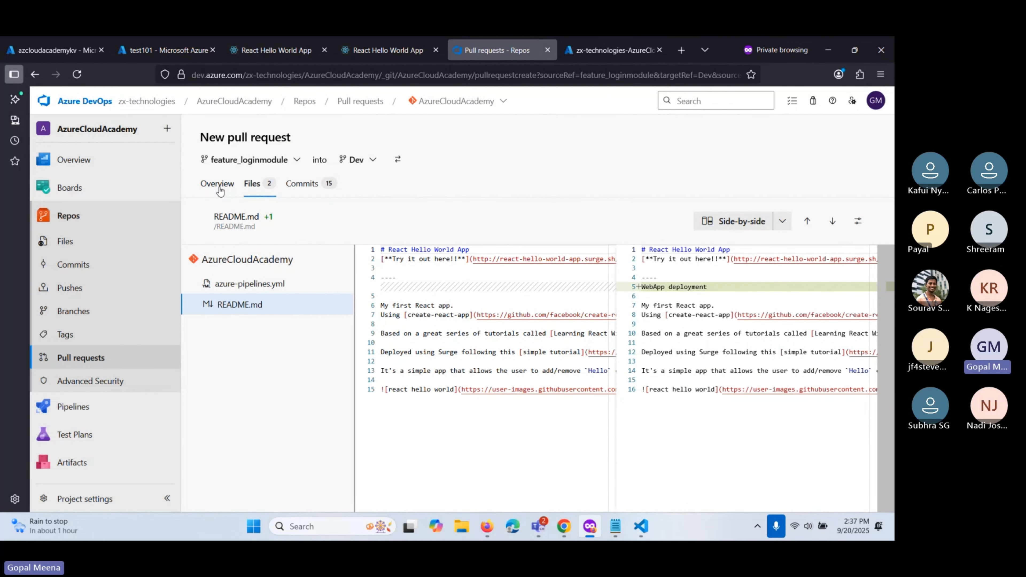
{"action": "left_click", "coordinate": [217, 184]}
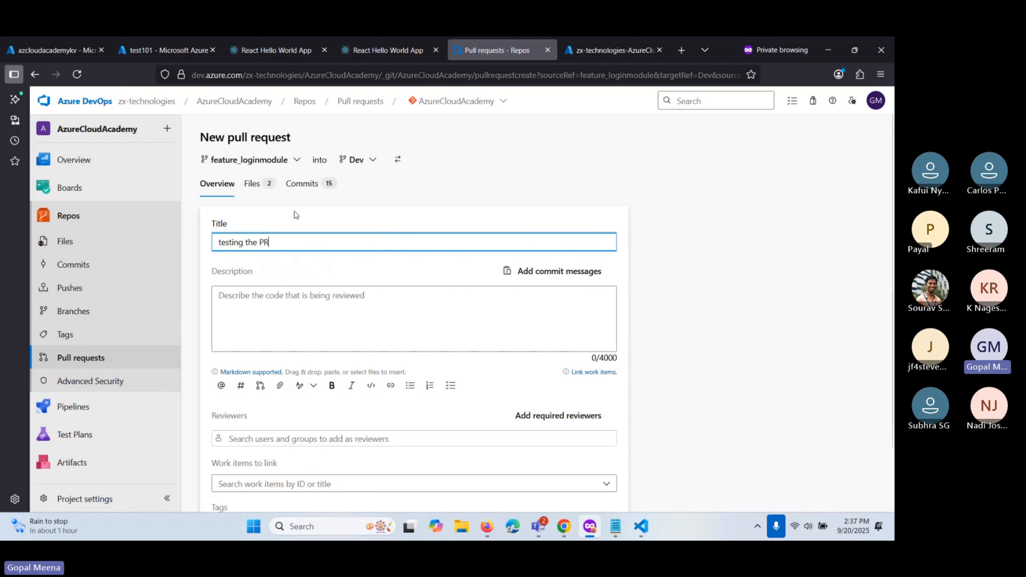
{"action": "scroll", "coordinate": [349, 262], "scroll_direction": "down", "scroll_amount": 2}
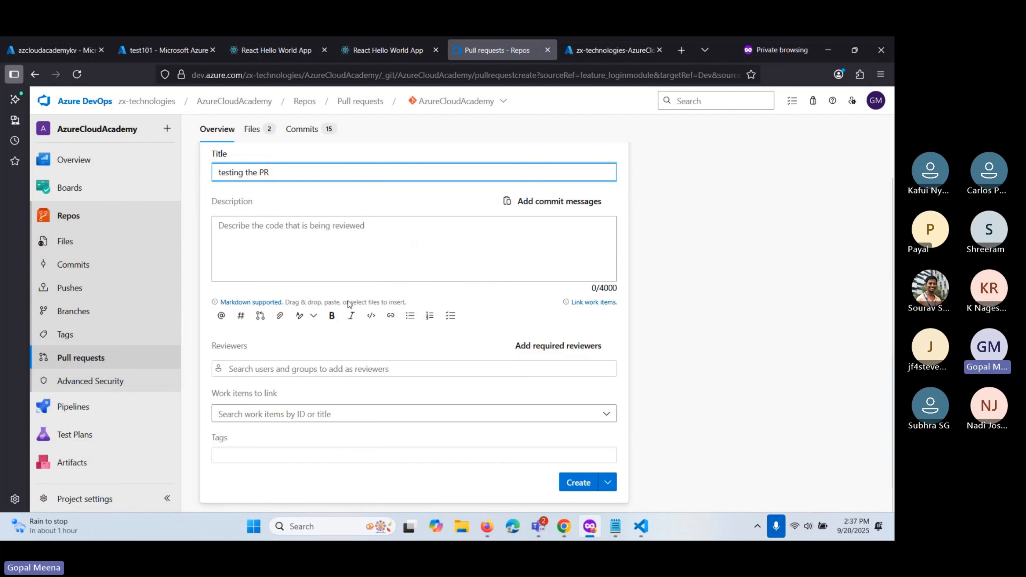
Step: Create the pull request titled "testing the PR" from feature_loginmodule into Dev
{"action": "left_click", "coordinate": [607, 483]}
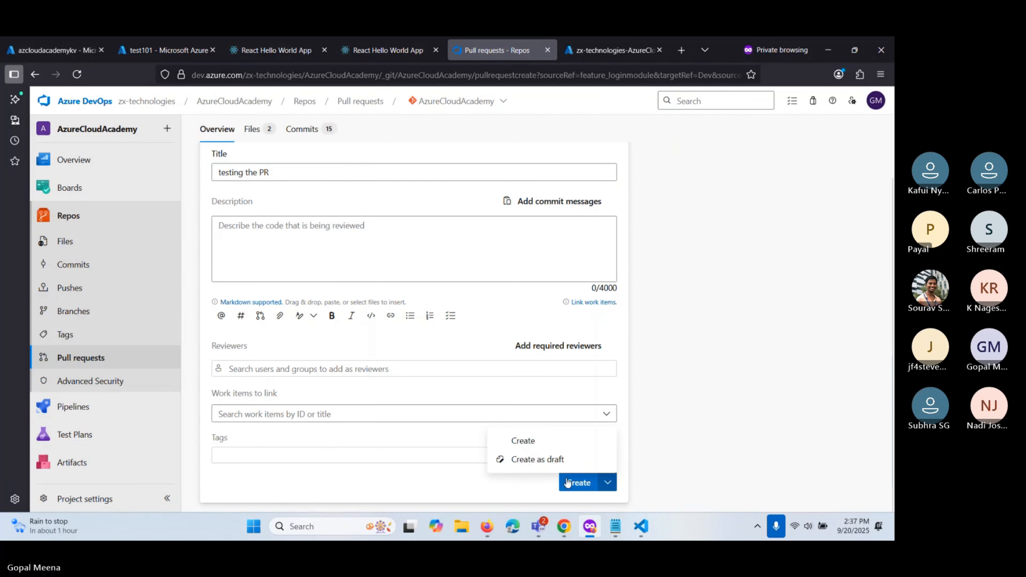
{"action": "left_click", "coordinate": [527, 484]}
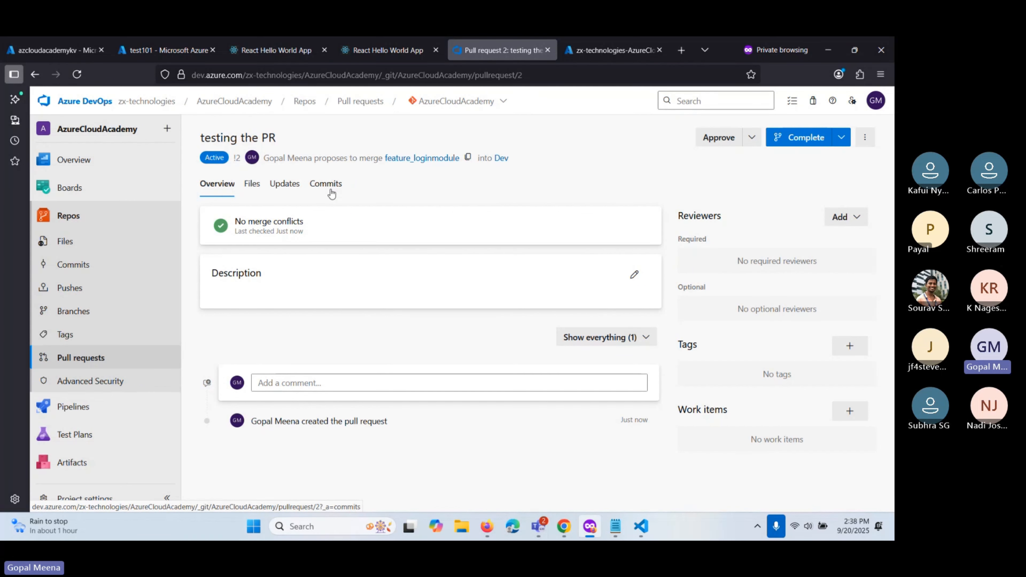
Step: Examine the created pull request's changed files, updates and commits, and return to its overview
{"action": "left_click", "coordinate": [252, 183]}
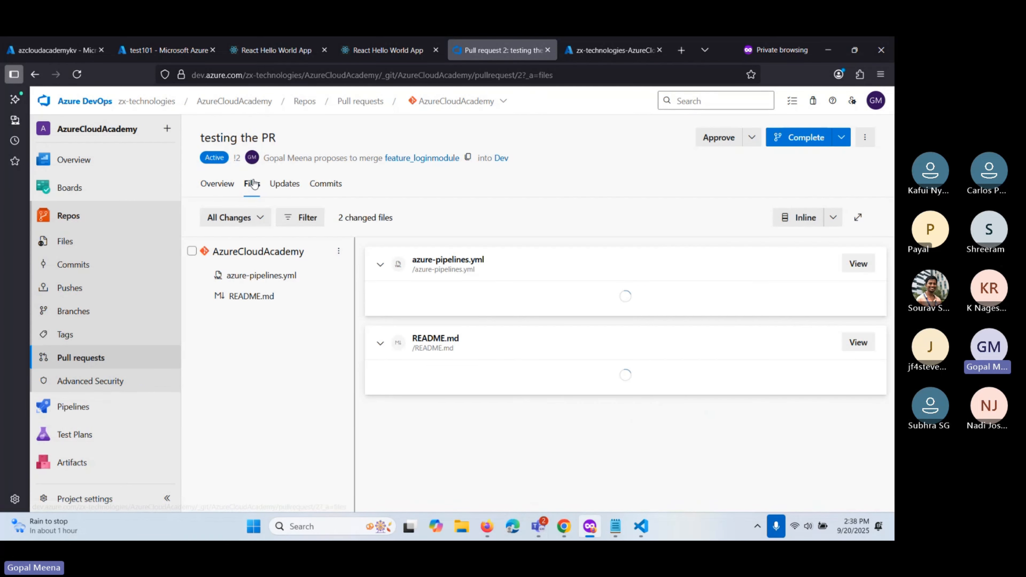
{"action": "left_click", "coordinate": [222, 193]}
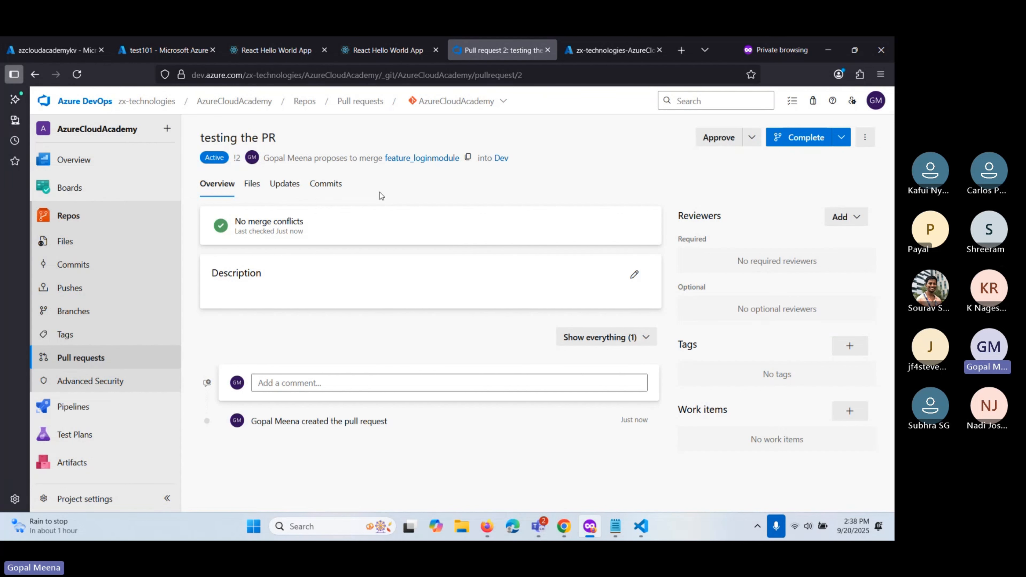
{"action": "left_click", "coordinate": [251, 185]}
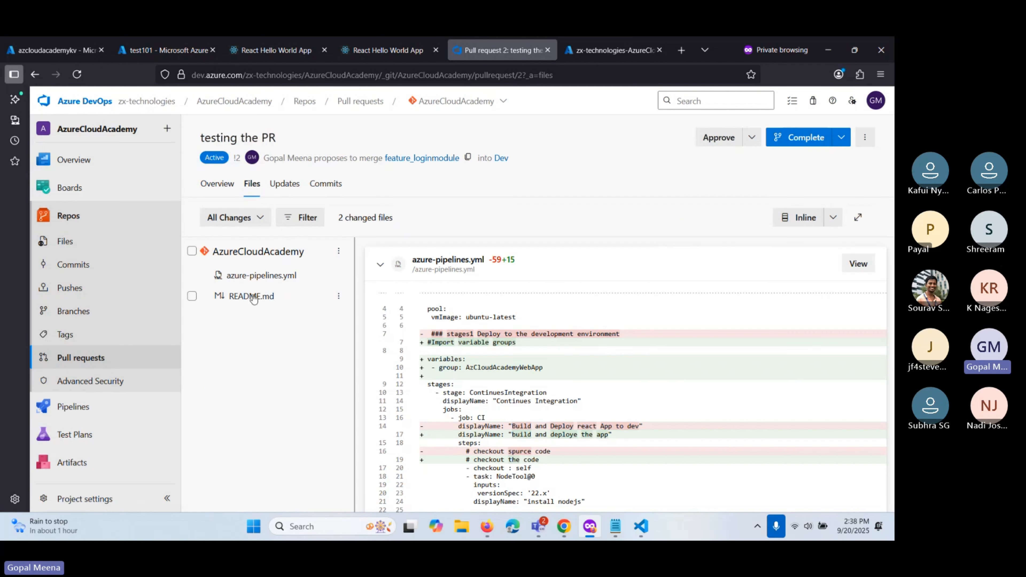
{"action": "scroll", "coordinate": [226, 275], "scroll_direction": "down", "scroll_amount": 6}
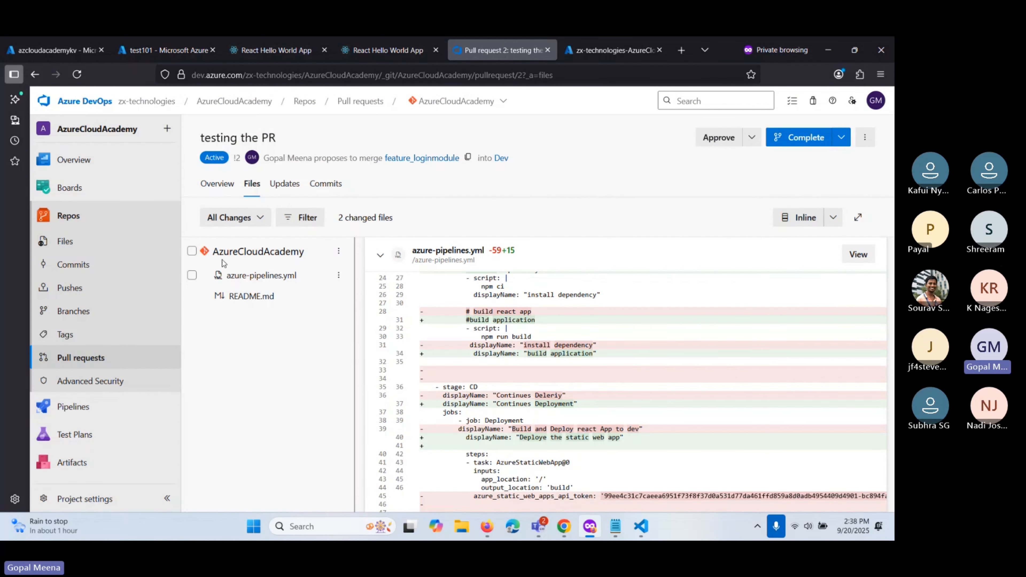
{"action": "left_click", "coordinate": [243, 275]}
{"action": "left_click", "coordinate": [288, 188]}
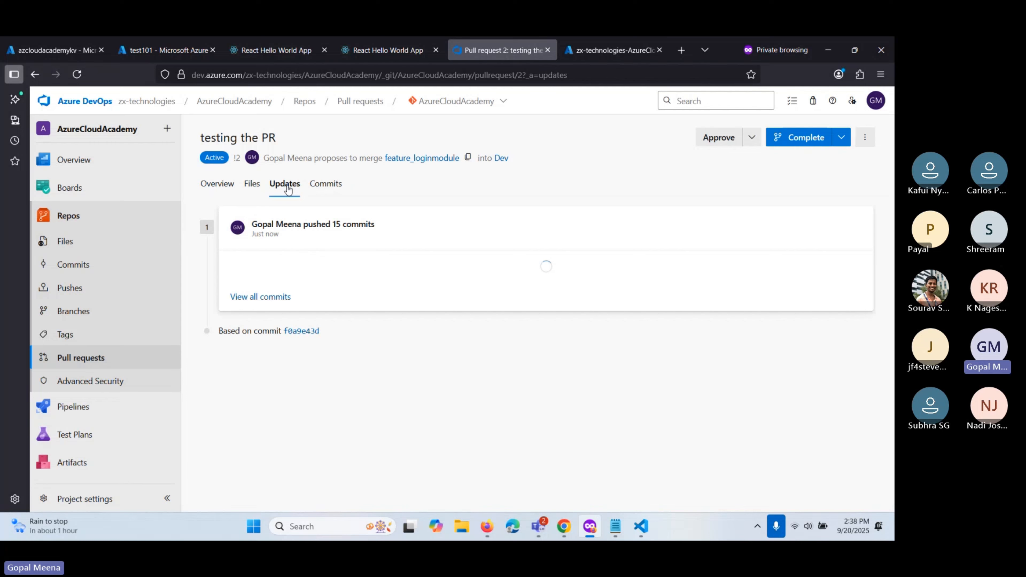
{"action": "left_click", "coordinate": [319, 188]}
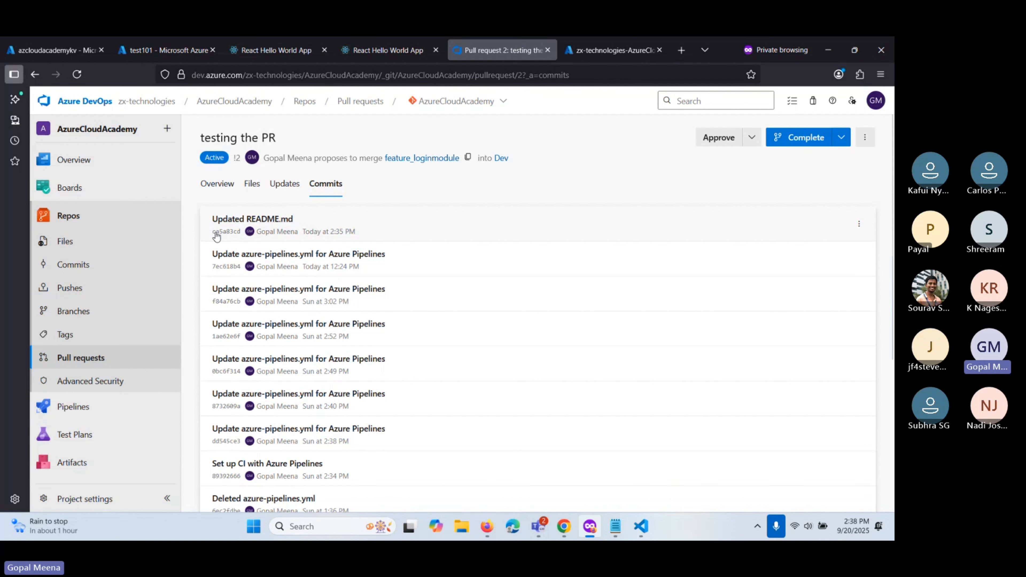
{"action": "left_click", "coordinate": [225, 192]}
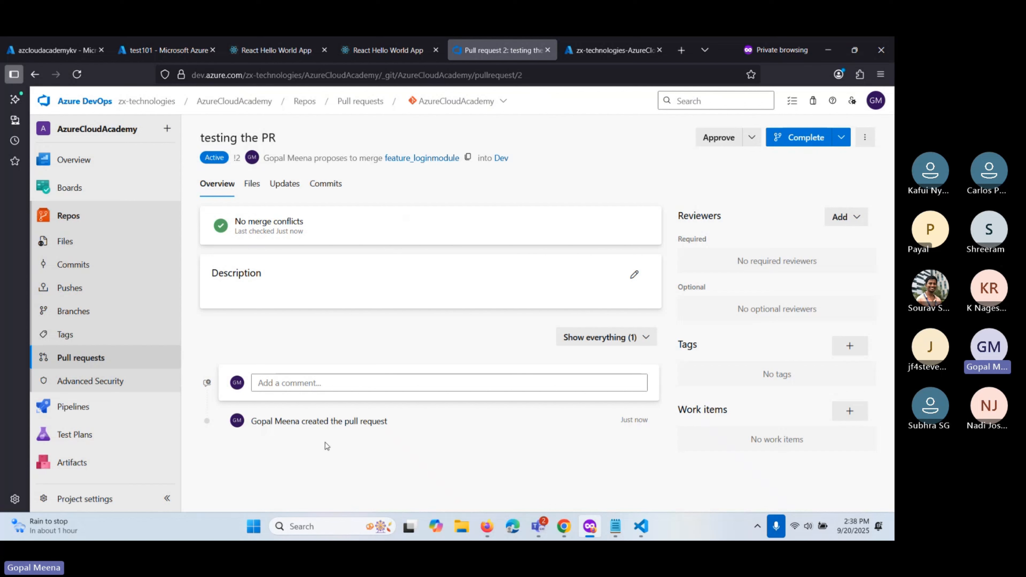
Step: Review the commenting and voting options of the pull request, leave the comment empty, and approve the request
{"action": "left_click", "coordinate": [317, 383]}
{"action": "left_click", "coordinate": [275, 335]}
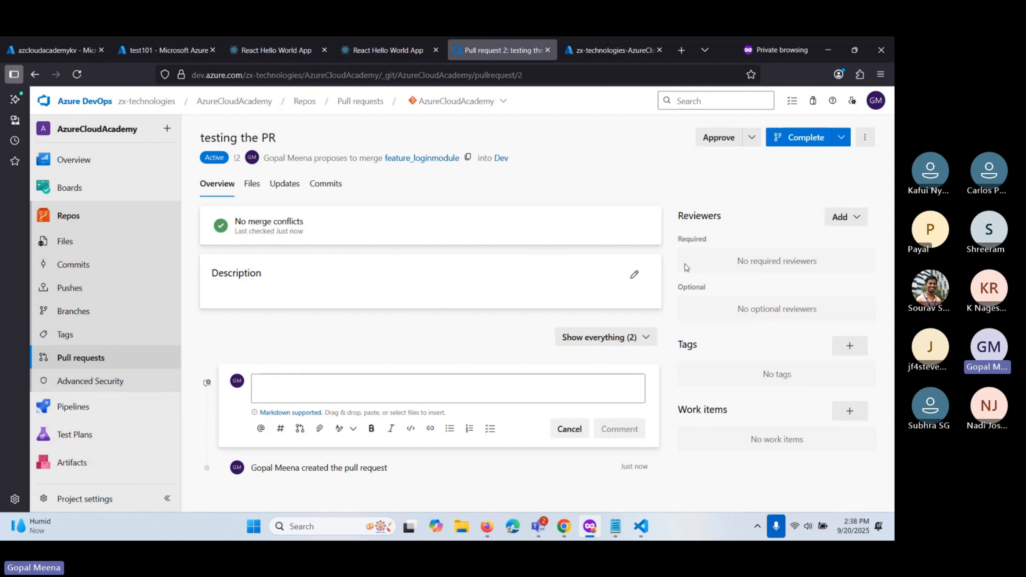
{"action": "left_click", "coordinate": [752, 137]}
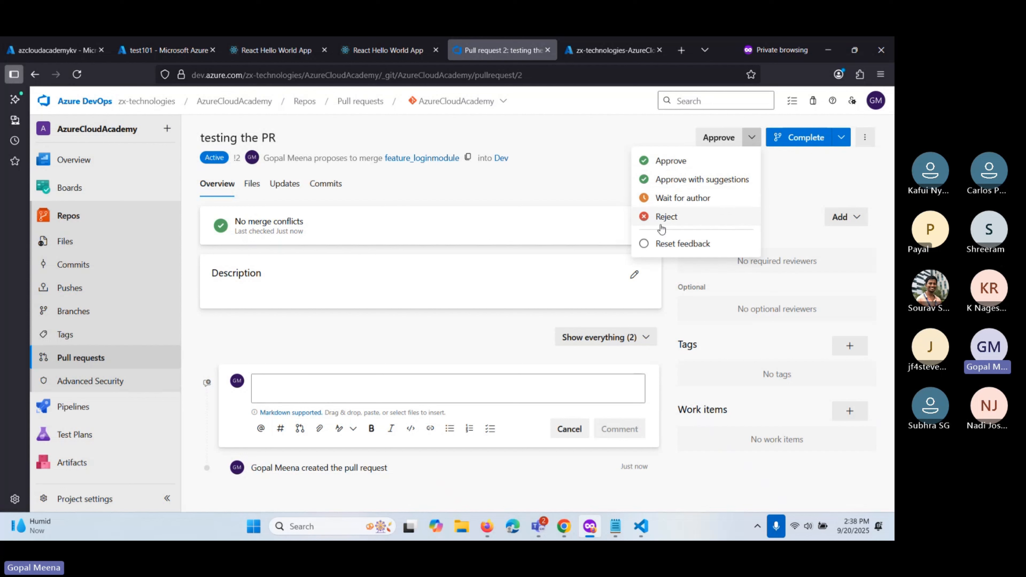
{"action": "left_click", "coordinate": [780, 185]}
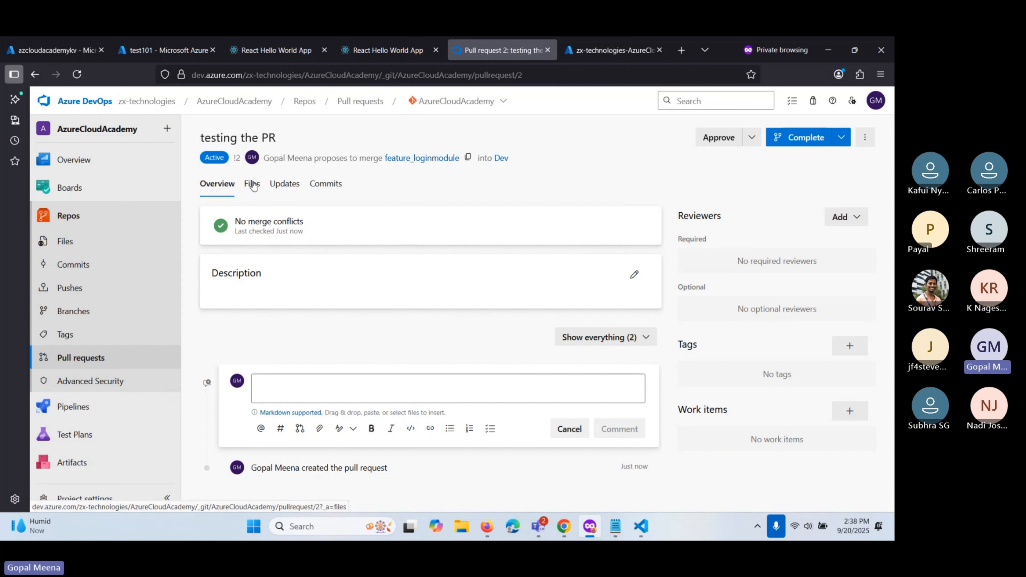
{"action": "left_click", "coordinate": [748, 141]}
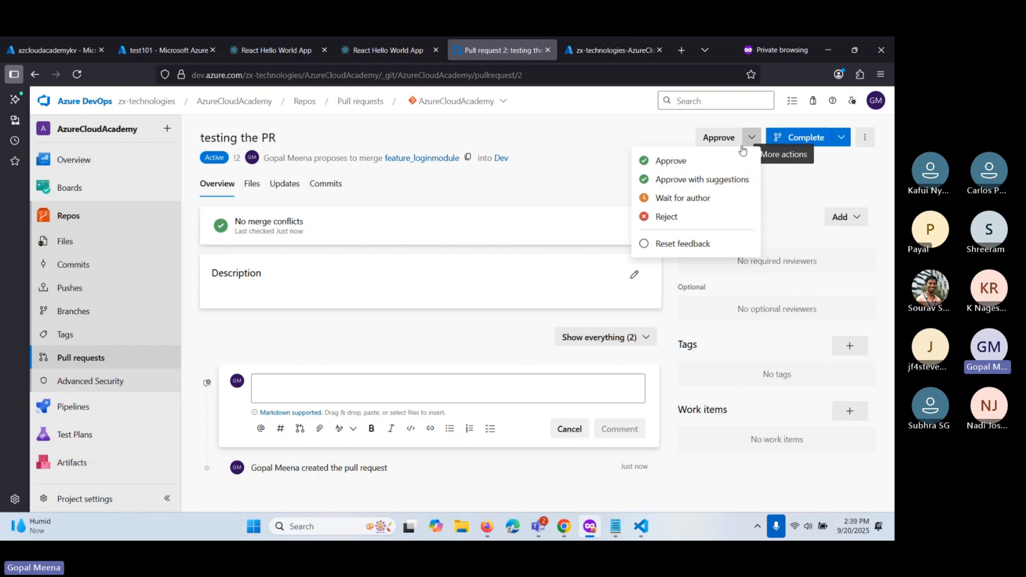
{"action": "left_click", "coordinate": [665, 161]}
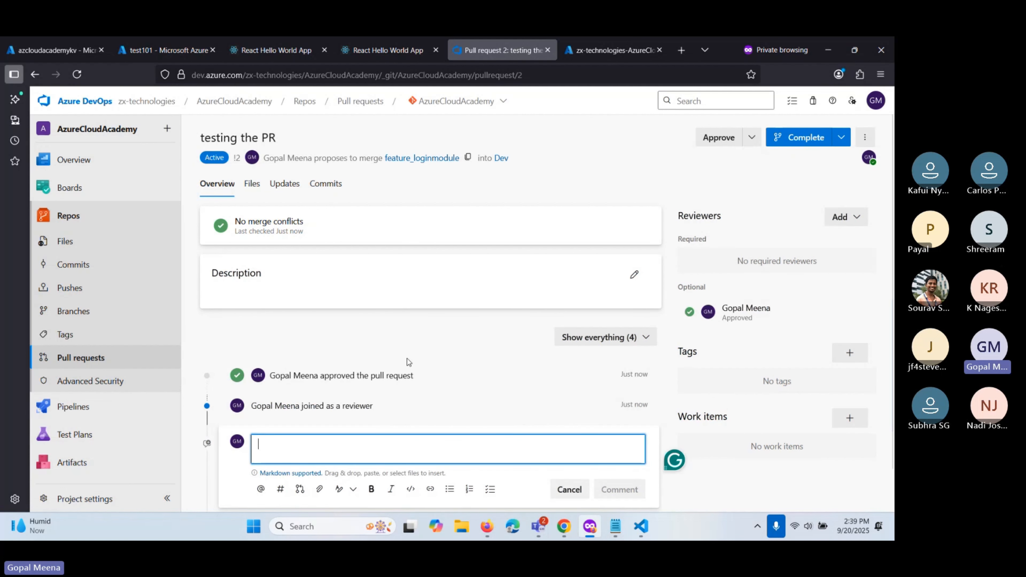
{"action": "scroll", "coordinate": [409, 361], "scroll_direction": "down", "scroll_amount": 2}
{"action": "scroll", "coordinate": [714, 214], "scroll_direction": "up", "scroll_amount": 2}
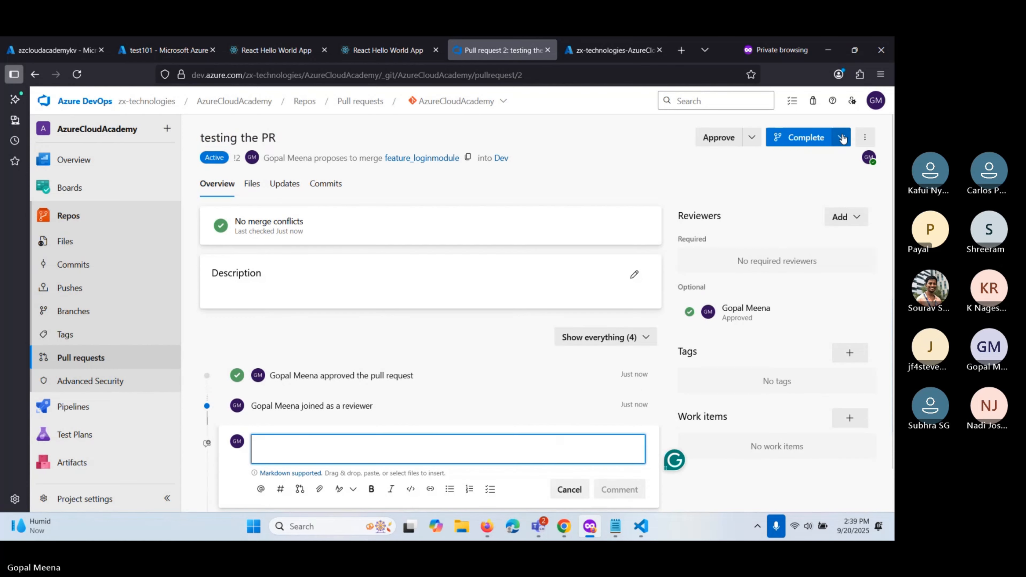
Step: Complete the pull request with Merge (no fast forward), leaving every post-completion option off, including deletion of feature_loginmodule
{"action": "left_click", "coordinate": [842, 138]}
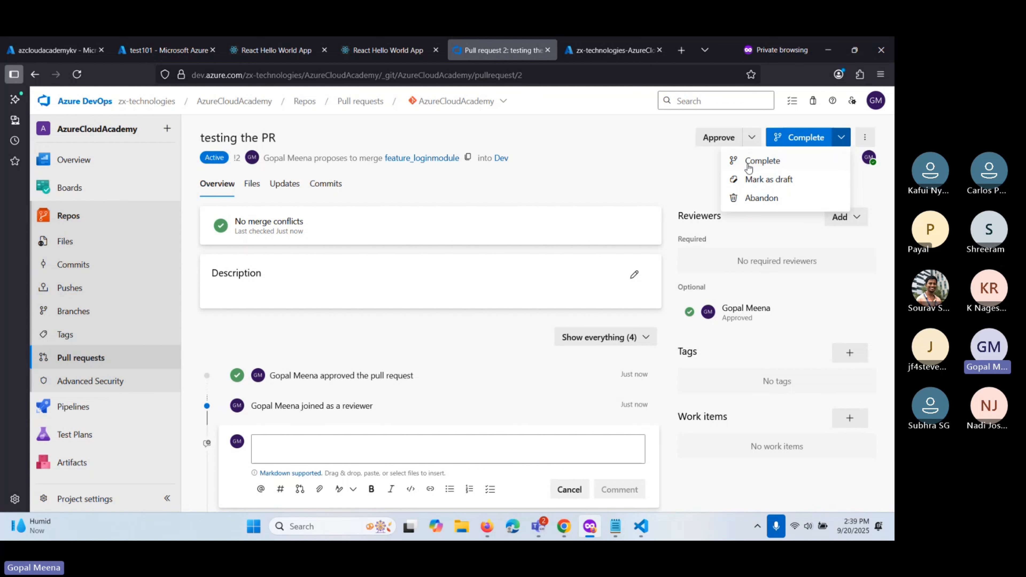
{"action": "scroll", "coordinate": [755, 170], "scroll_direction": "down", "scroll_amount": 1}
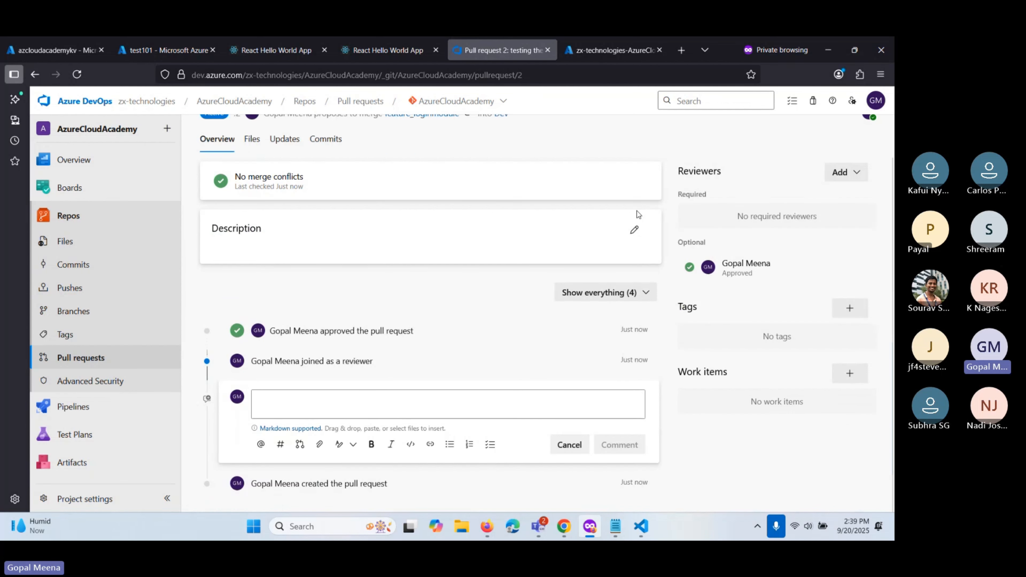
{"action": "scroll", "coordinate": [757, 182], "scroll_direction": "up", "scroll_amount": 1}
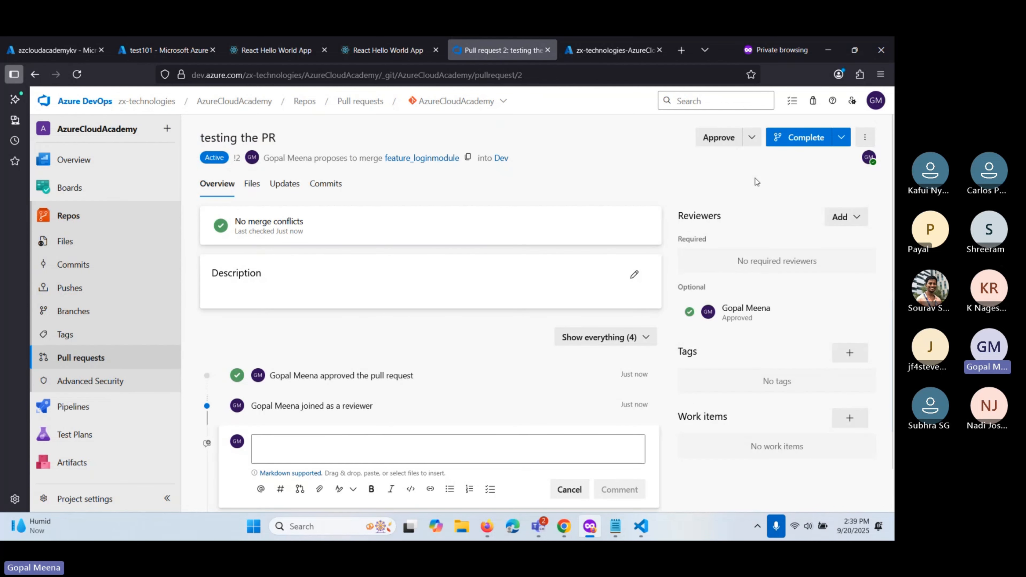
{"action": "left_click", "coordinate": [800, 142]}
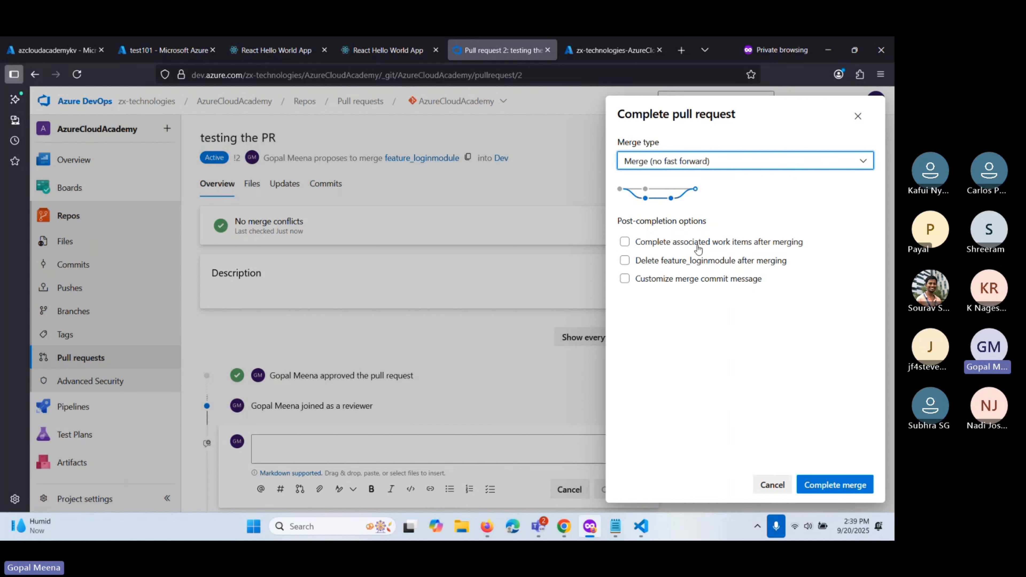
{"action": "left_click", "coordinate": [626, 261]}
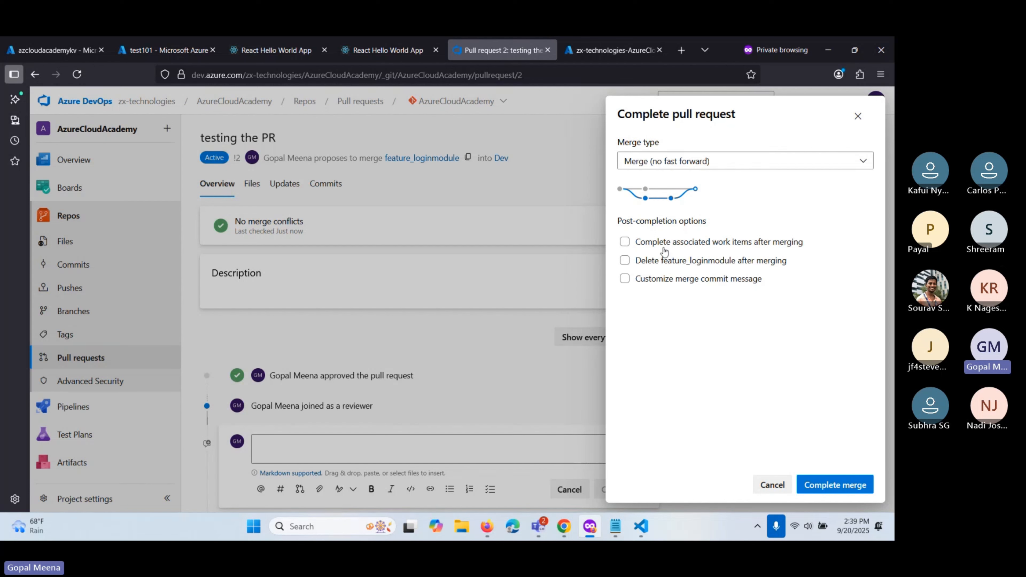
{"action": "left_click", "coordinate": [826, 489]}
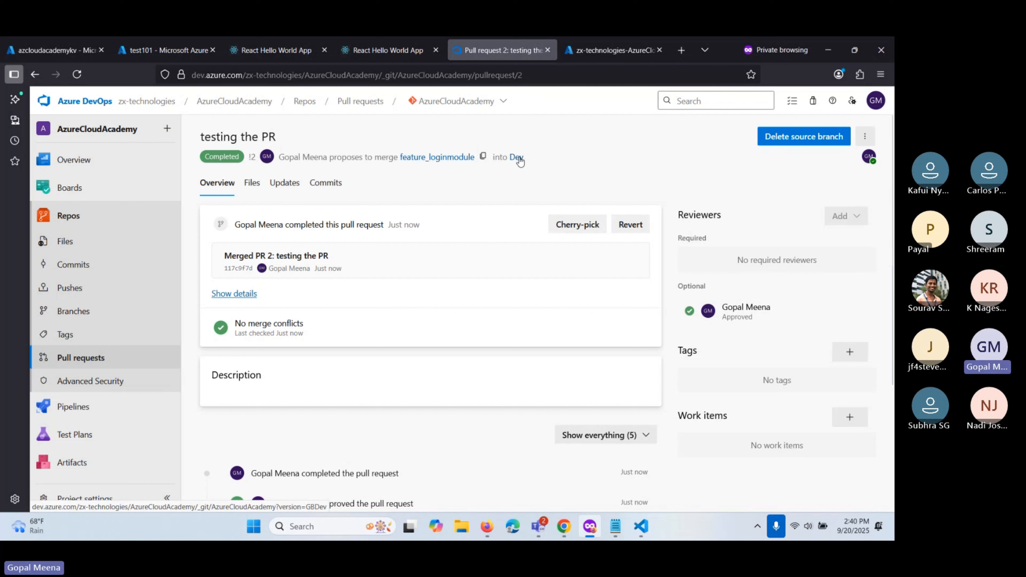
Step: Create a new branch named QA based on main
{"action": "left_click", "coordinate": [65, 312]}
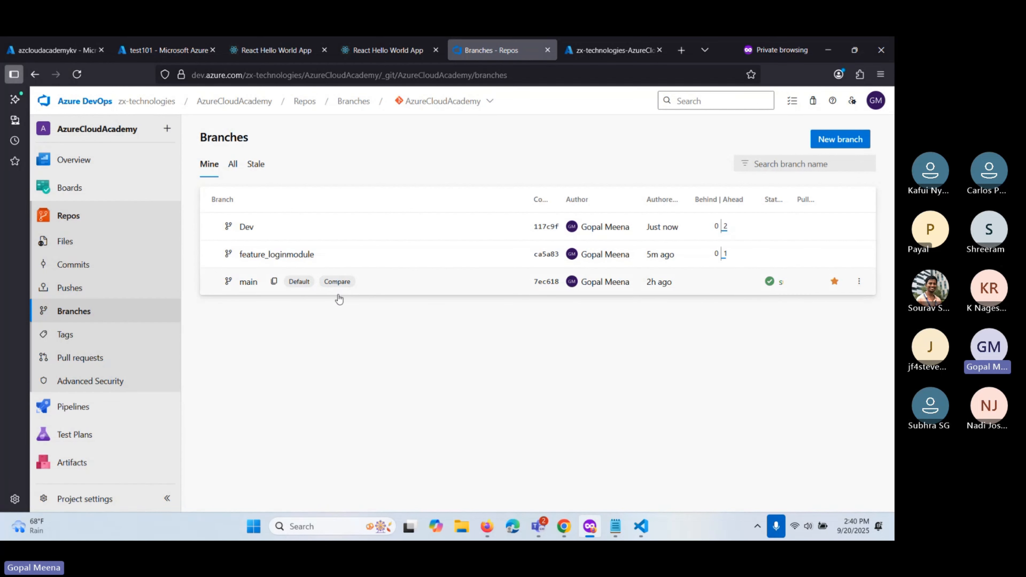
{"action": "left_click", "coordinate": [840, 139]}
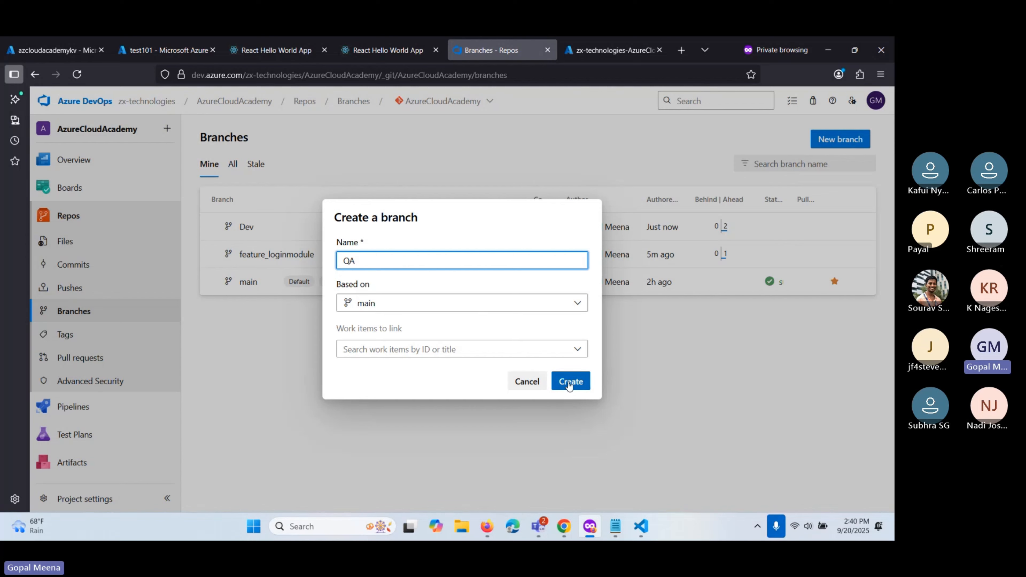
{"action": "left_click", "coordinate": [569, 382]}
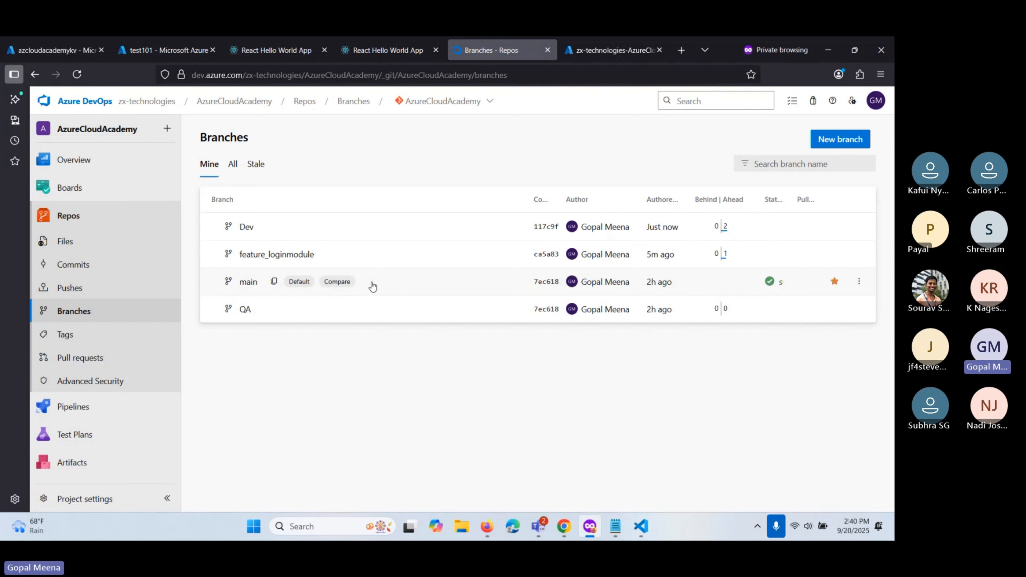
Step: Open the branch policies of main and require a minimum of 1 reviewer on pull requests
{"action": "left_click", "coordinate": [859, 284]}
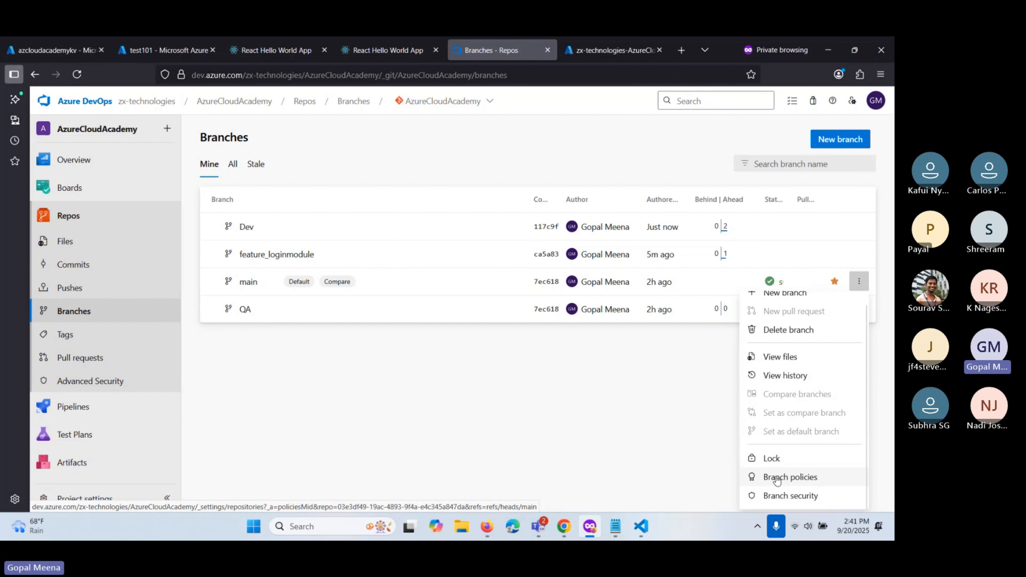
{"action": "left_click", "coordinate": [791, 478]}
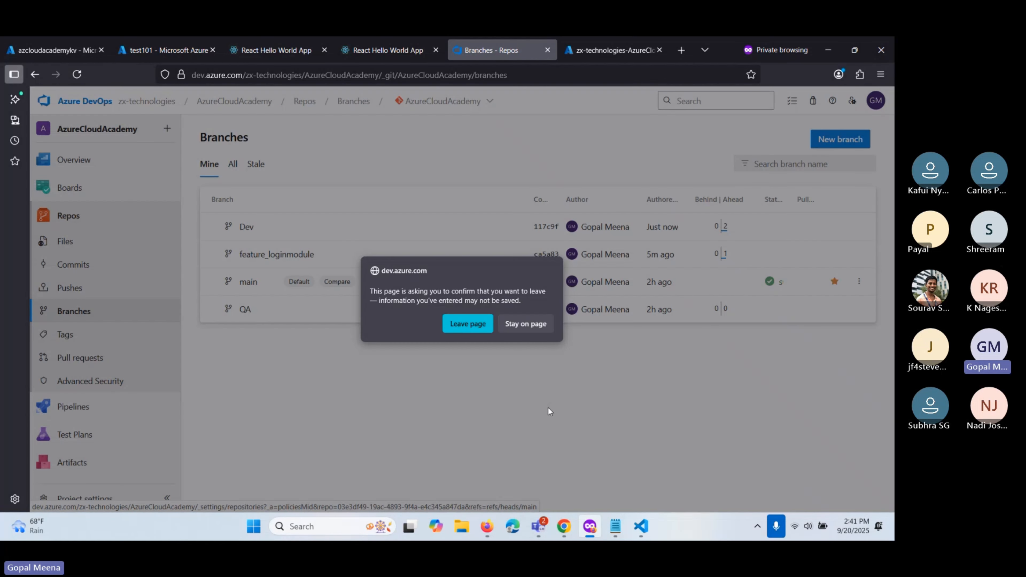
{"action": "left_click", "coordinate": [462, 326]}
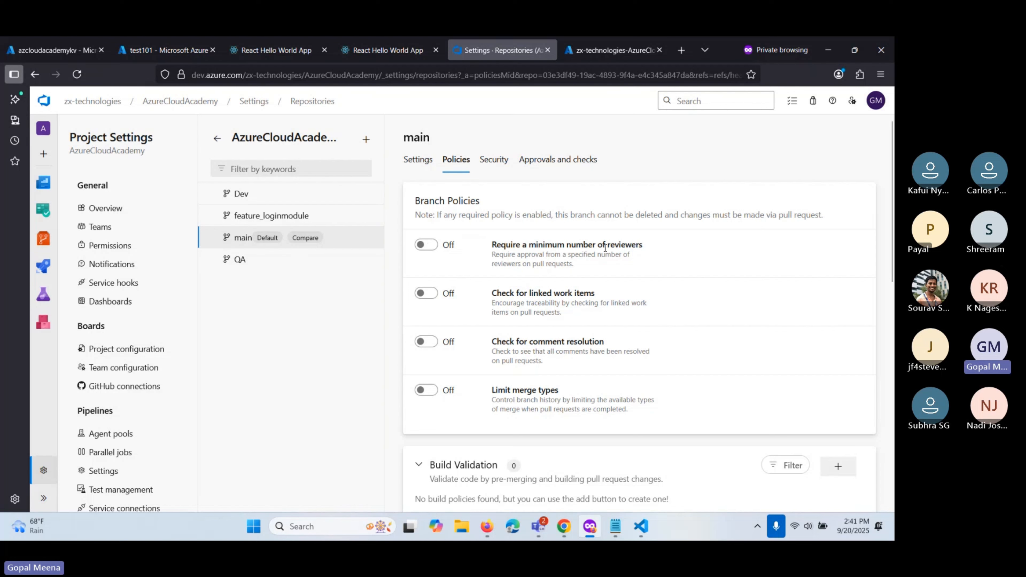
{"action": "left_click", "coordinate": [434, 251]}
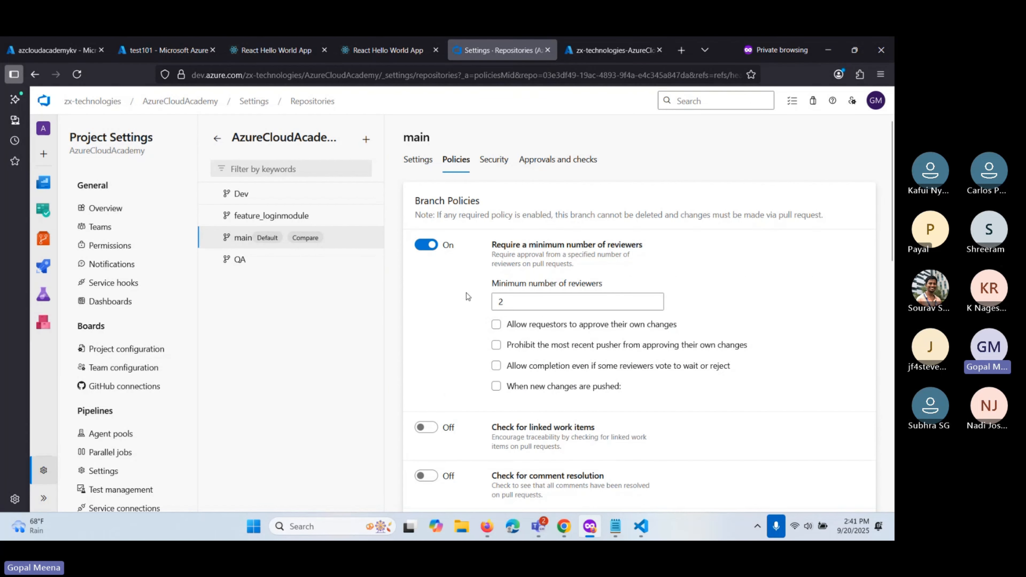
{"action": "scroll", "coordinate": [467, 292], "scroll_direction": "down", "scroll_amount": 2}
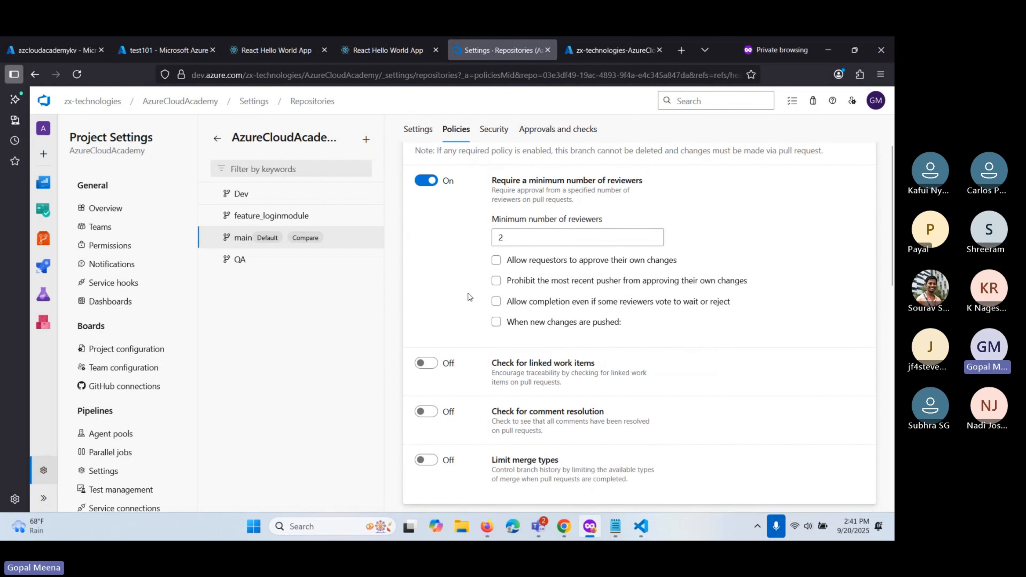
{"action": "left_click", "coordinate": [501, 236]}
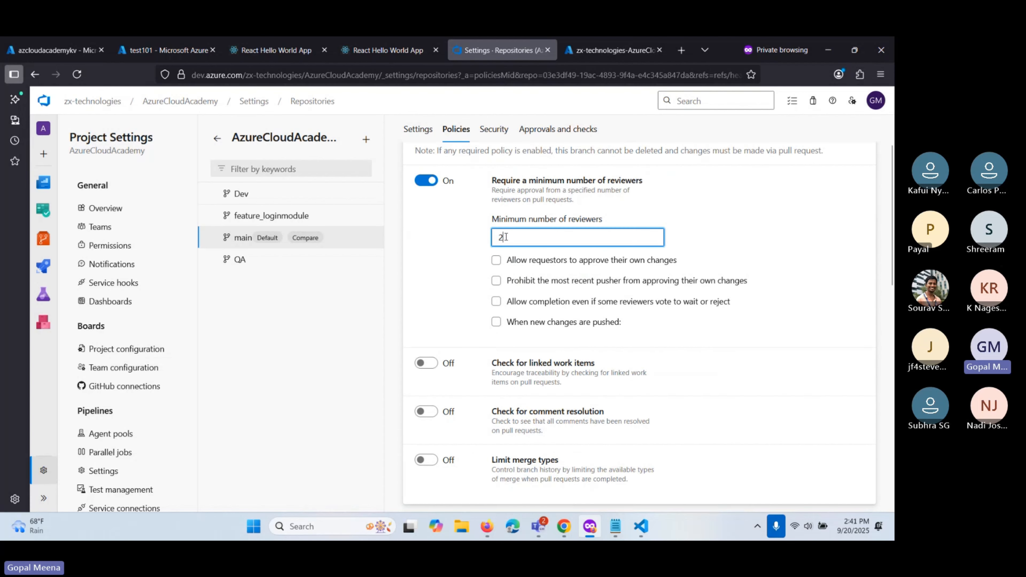
{"action": "double_click", "coordinate": [502, 237]}
{"action": "type", "text": "1"}
Step: Enable the linked work items and comment resolution checks as Required for main, and look over the remaining policy sections
{"action": "scroll", "coordinate": [450, 309], "scroll_direction": "down", "scroll_amount": 2}
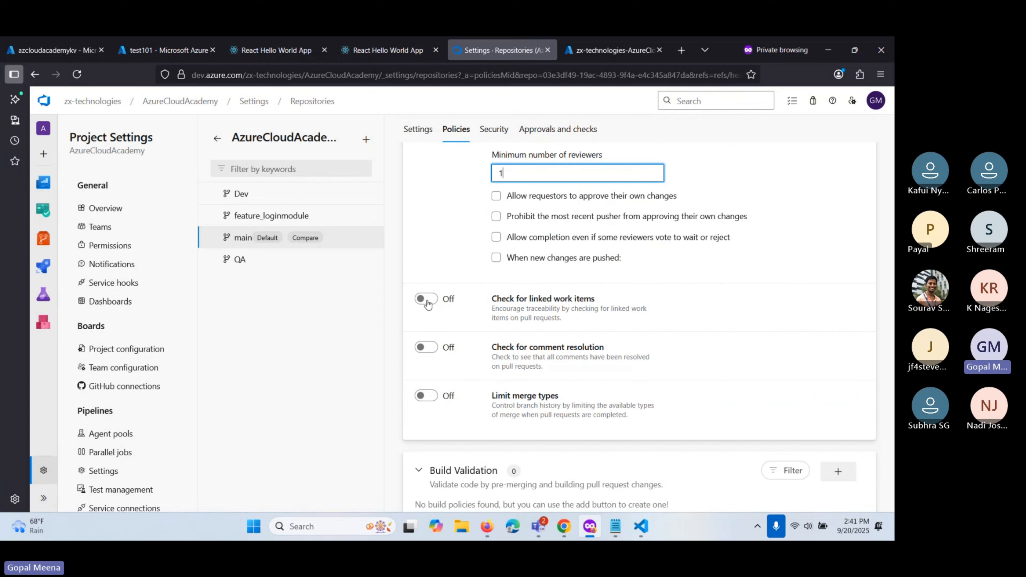
{"action": "left_click", "coordinate": [427, 301]}
{"action": "scroll", "coordinate": [484, 262], "scroll_direction": "down", "scroll_amount": 3}
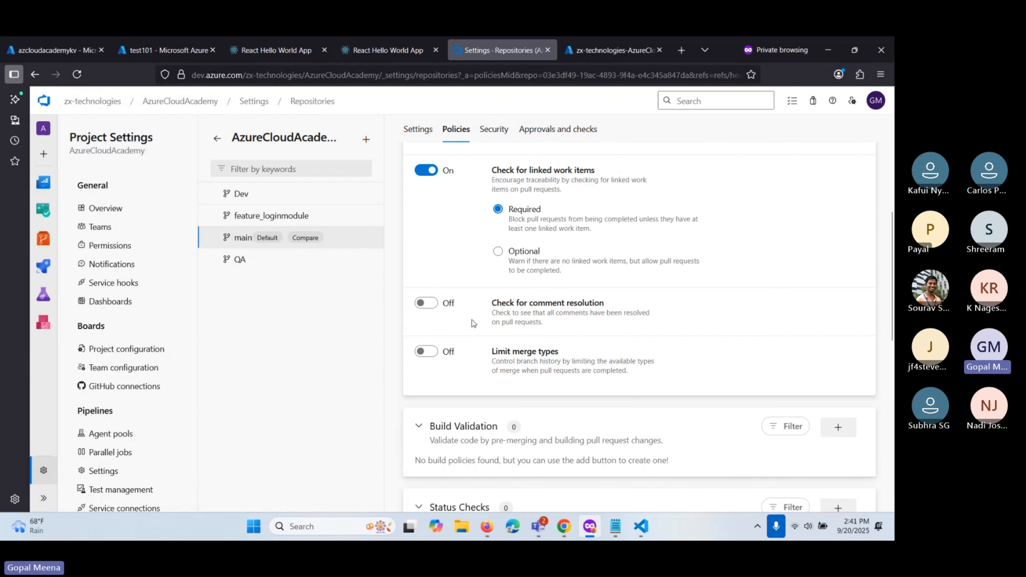
{"action": "left_click", "coordinate": [427, 307]}
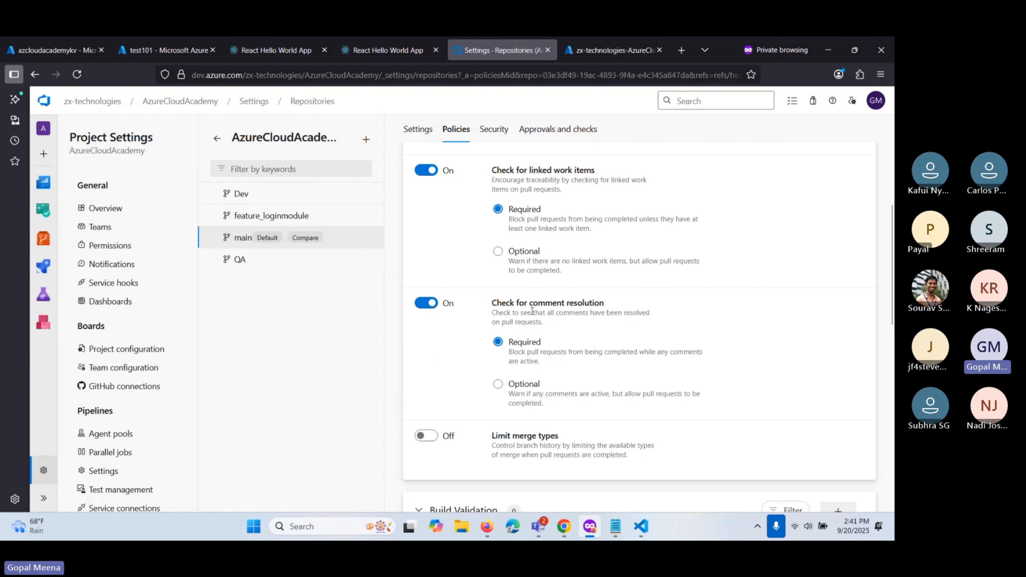
{"action": "scroll", "coordinate": [532, 311], "scroll_direction": "down", "scroll_amount": 5}
{"action": "scroll", "coordinate": [463, 315], "scroll_direction": "up", "scroll_amount": 2}
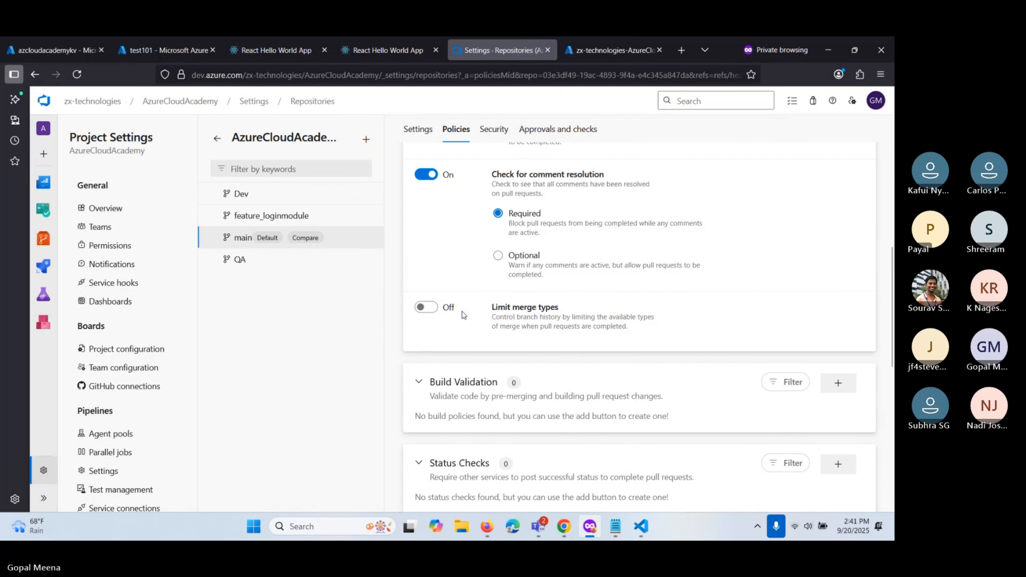
{"action": "scroll", "coordinate": [485, 323], "scroll_direction": "down", "scroll_amount": 4}
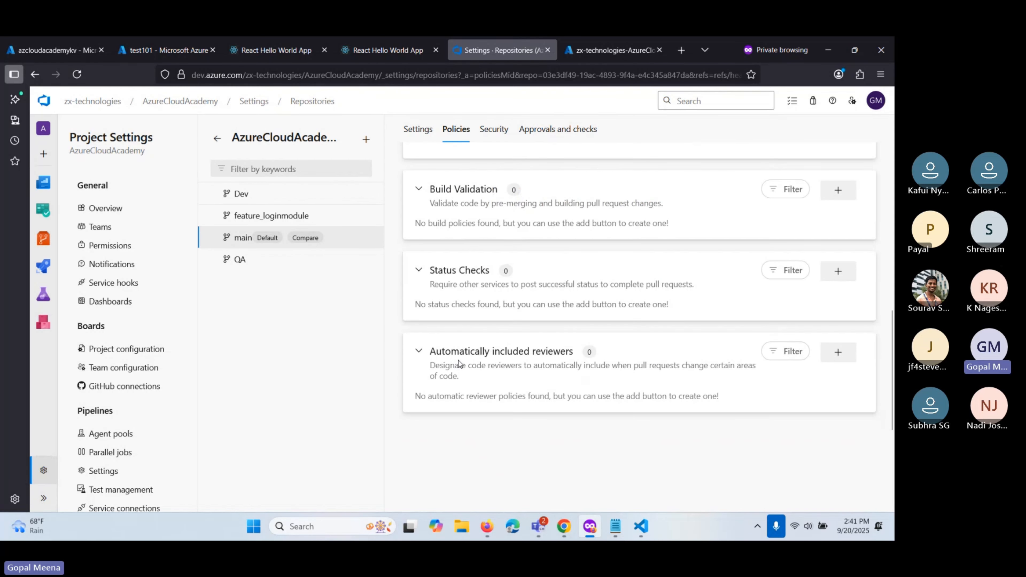
Step: Examine main's build validation, status check and automatically included reviewer sections, including the form for a new reviewer policy, without saving anything
{"action": "left_click", "coordinate": [419, 189]}
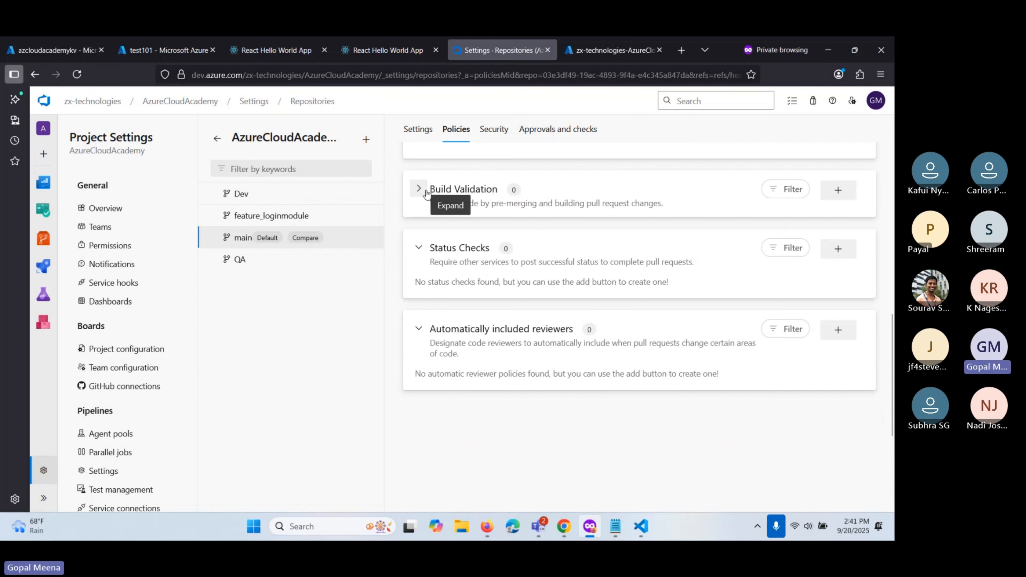
{"action": "left_click", "coordinate": [420, 189]}
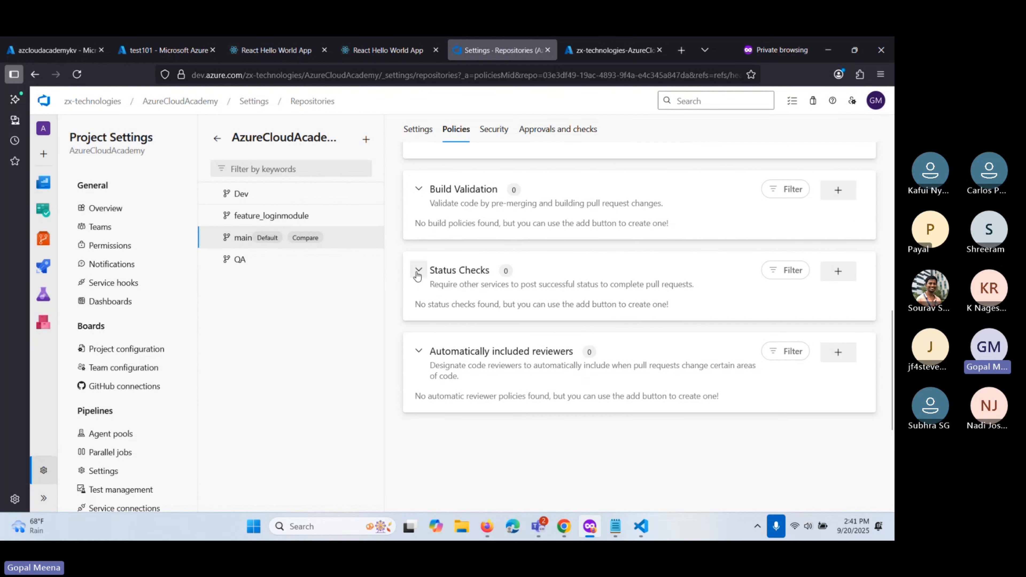
{"action": "scroll", "coordinate": [467, 379], "scroll_direction": "down", "scroll_amount": 2}
{"action": "scroll", "coordinate": [467, 379], "scroll_direction": "down", "scroll_amount": 5}
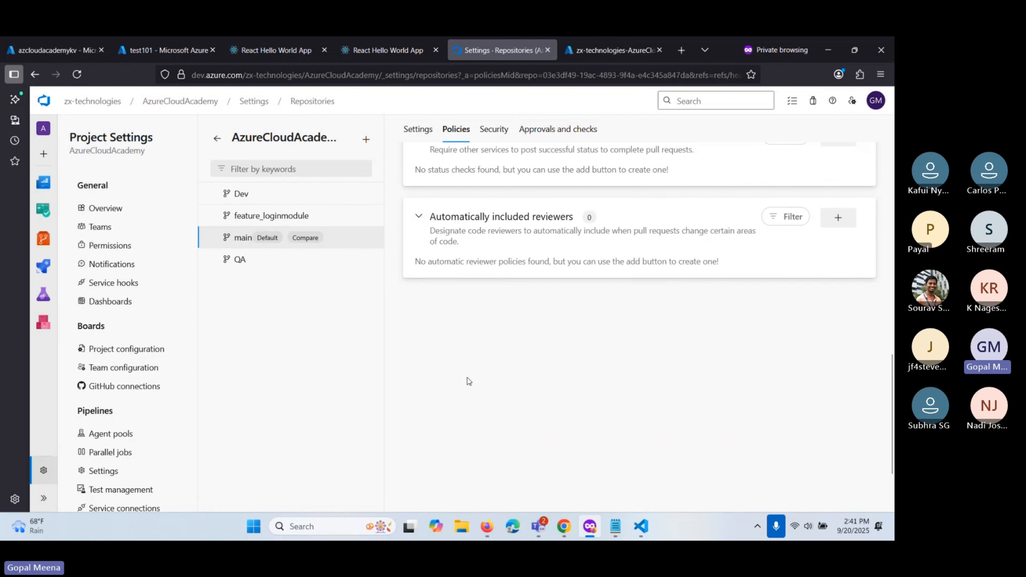
{"action": "scroll", "coordinate": [487, 251], "scroll_direction": "up", "scroll_amount": 3}
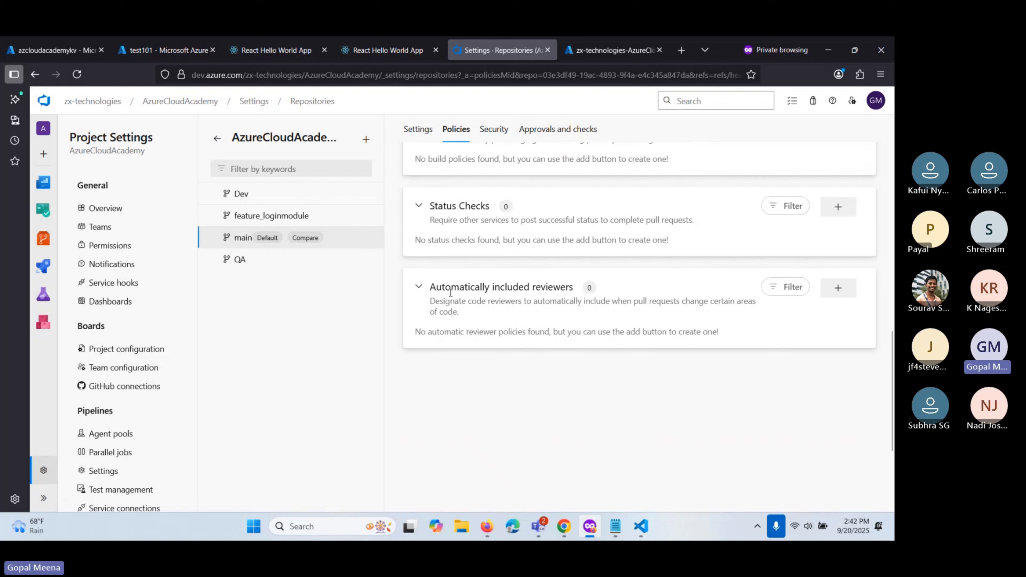
{"action": "left_click", "coordinate": [839, 288]}
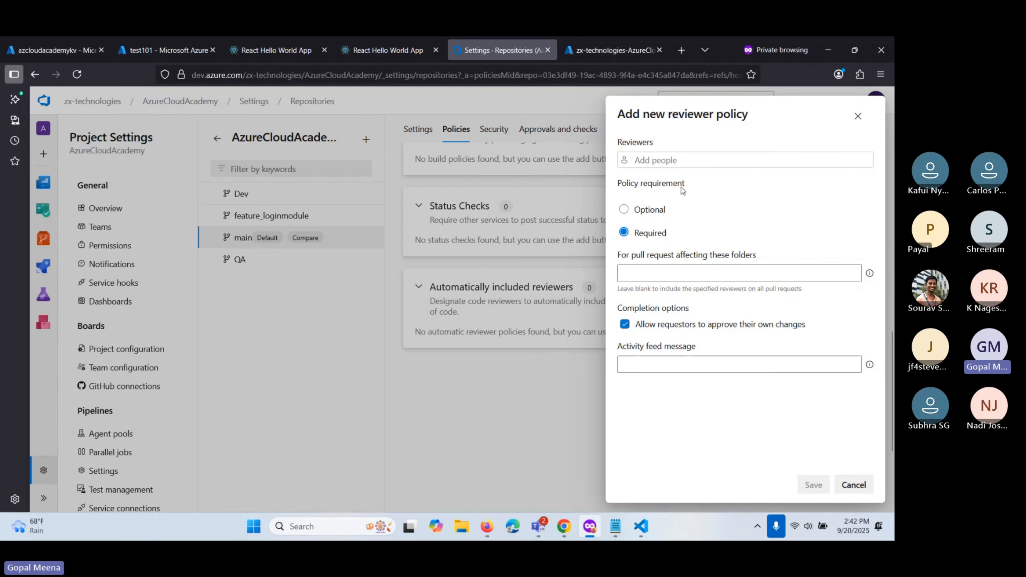
{"action": "left_click", "coordinate": [678, 158]}
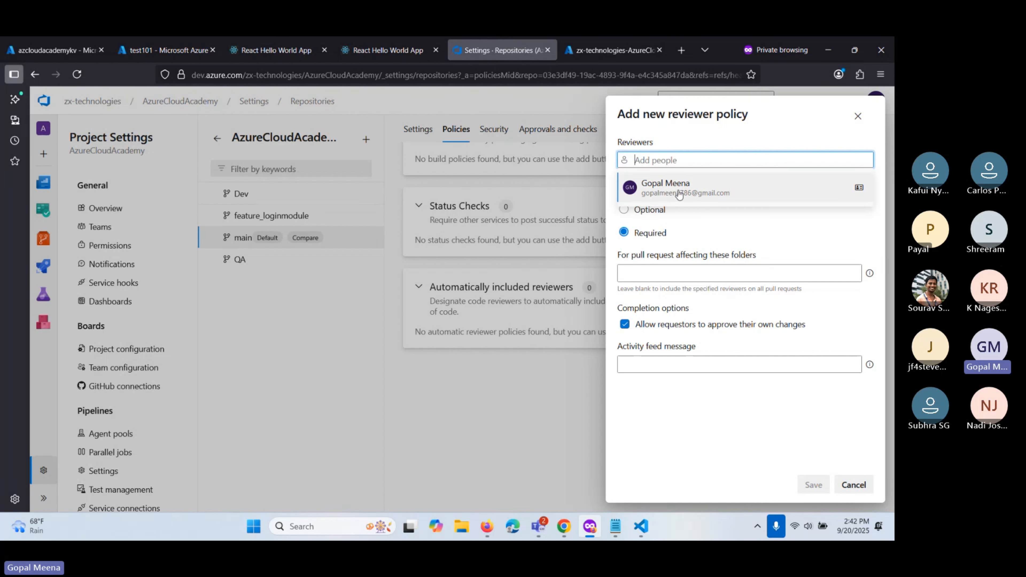
{"action": "left_click", "coordinate": [714, 239]}
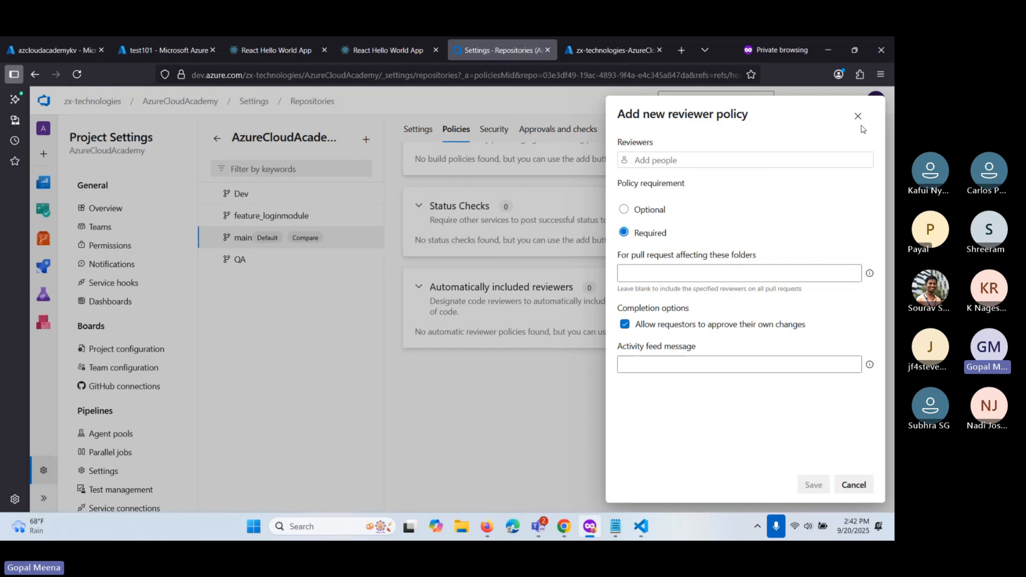
{"action": "left_click", "coordinate": [857, 116]}
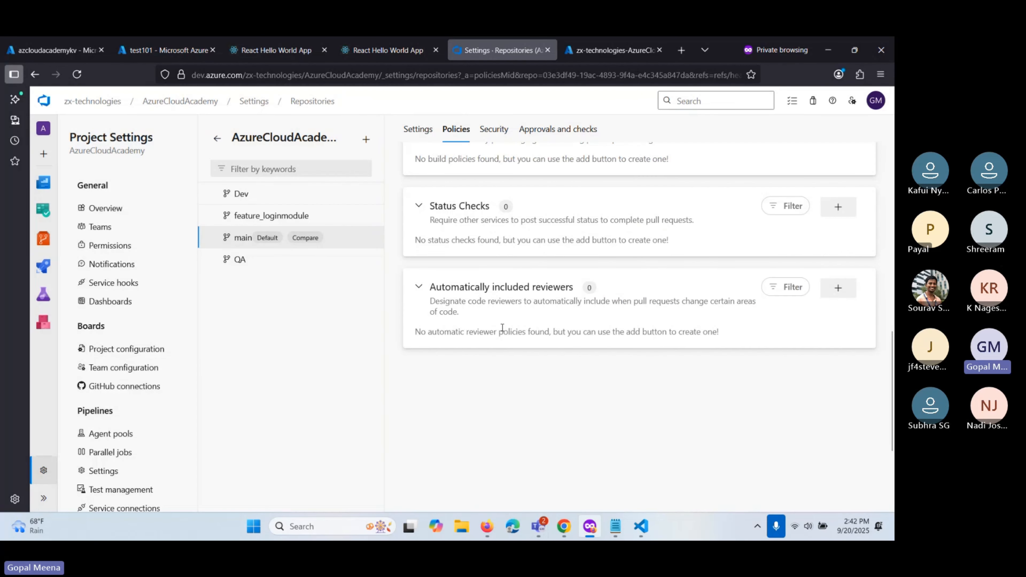
Step: Set the minimum number of reviewers required on pull requests into main to 2
{"action": "scroll", "coordinate": [502, 329], "scroll_direction": "up", "scroll_amount": 2}
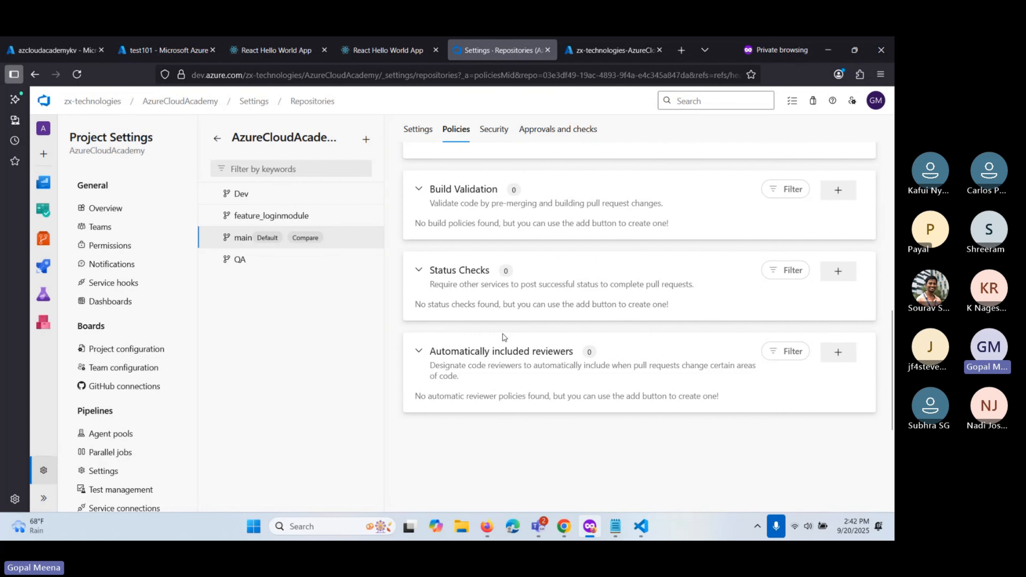
{"action": "scroll", "coordinate": [502, 347], "scroll_direction": "up", "scroll_amount": 10}
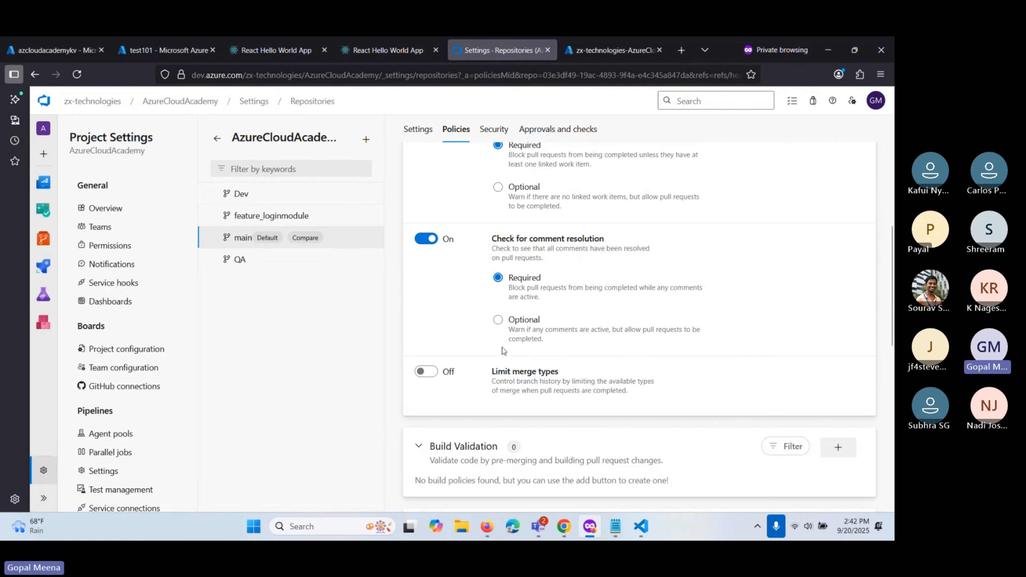
{"action": "scroll", "coordinate": [593, 340], "scroll_direction": "down", "scroll_amount": 10}
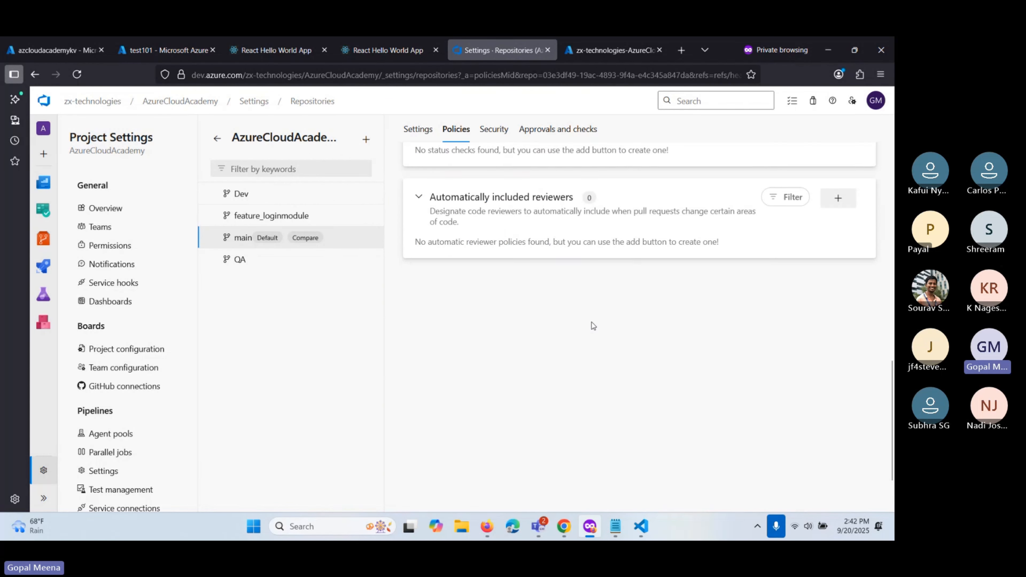
{"action": "scroll", "coordinate": [594, 342], "scroll_direction": "up", "scroll_amount": 5}
{"action": "scroll", "coordinate": [594, 341], "scroll_direction": "up", "scroll_amount": 5}
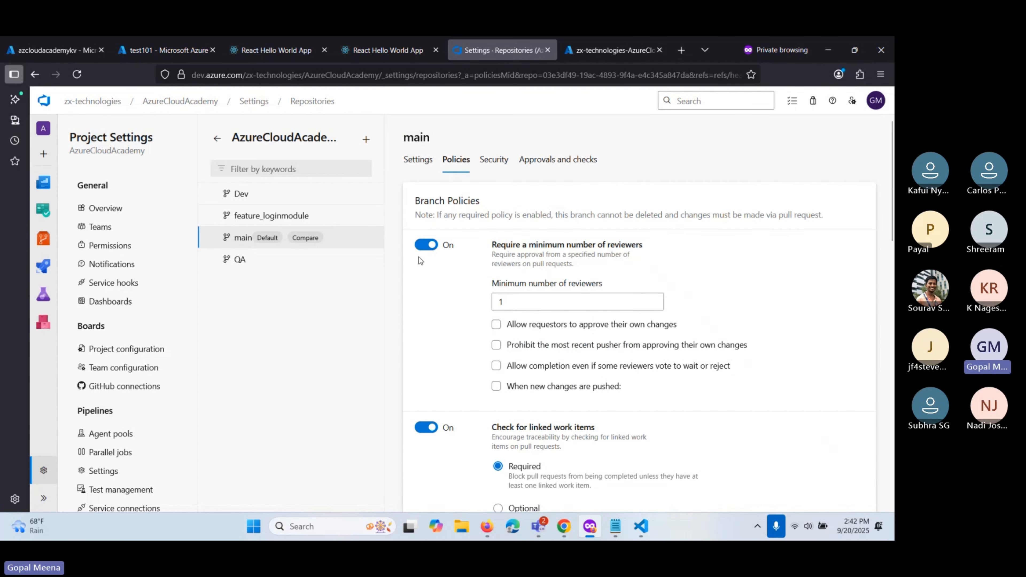
{"action": "left_click", "coordinate": [527, 303]}
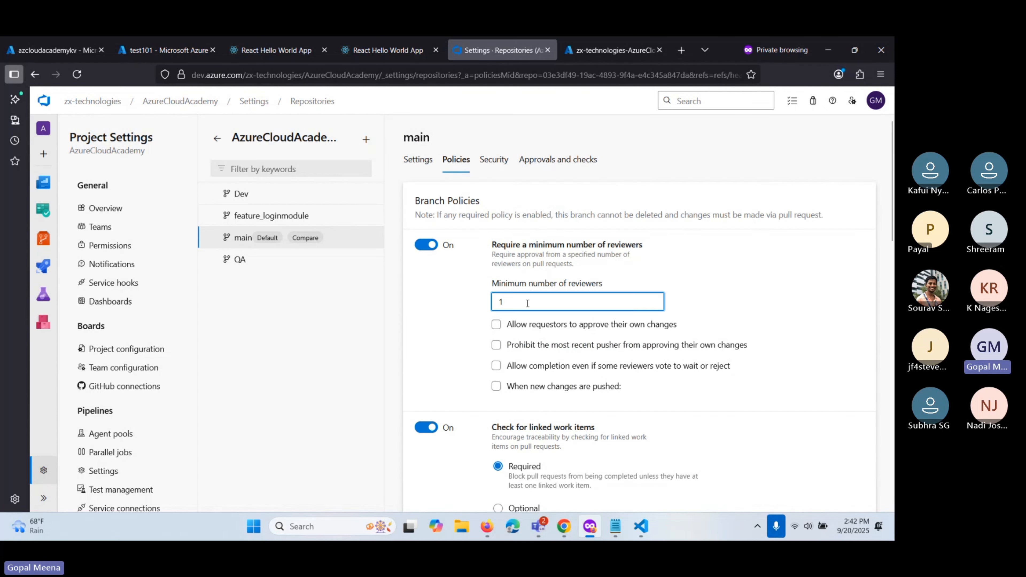
{"action": "key", "text": "BackSpace"}
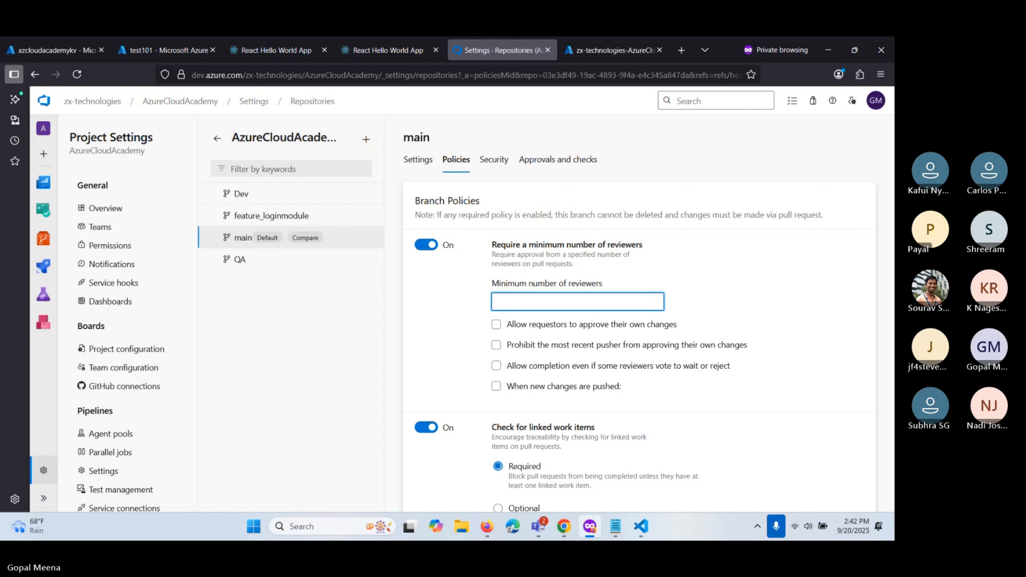
{"action": "type", "text": "2"}
{"action": "scroll", "coordinate": [585, 344], "scroll_direction": "down", "scroll_amount": 10}
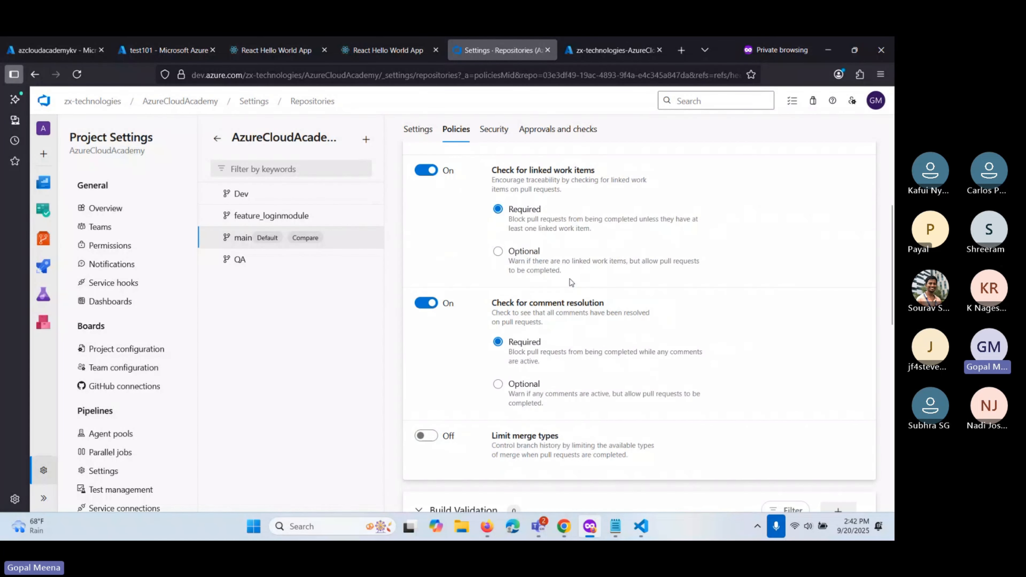
{"action": "scroll", "coordinate": [586, 343], "scroll_direction": "up", "scroll_amount": 5}
{"action": "scroll", "coordinate": [586, 342], "scroll_direction": "up", "scroll_amount": 5}
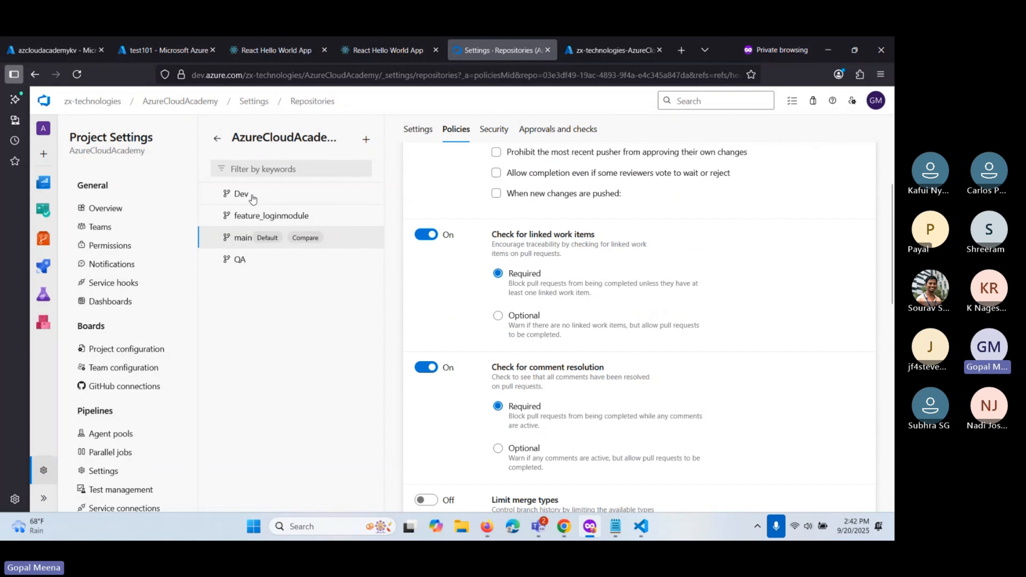
Step: Look over the repository-level policies of the AzureCloudAcademy repository
{"action": "left_click", "coordinate": [218, 139]}
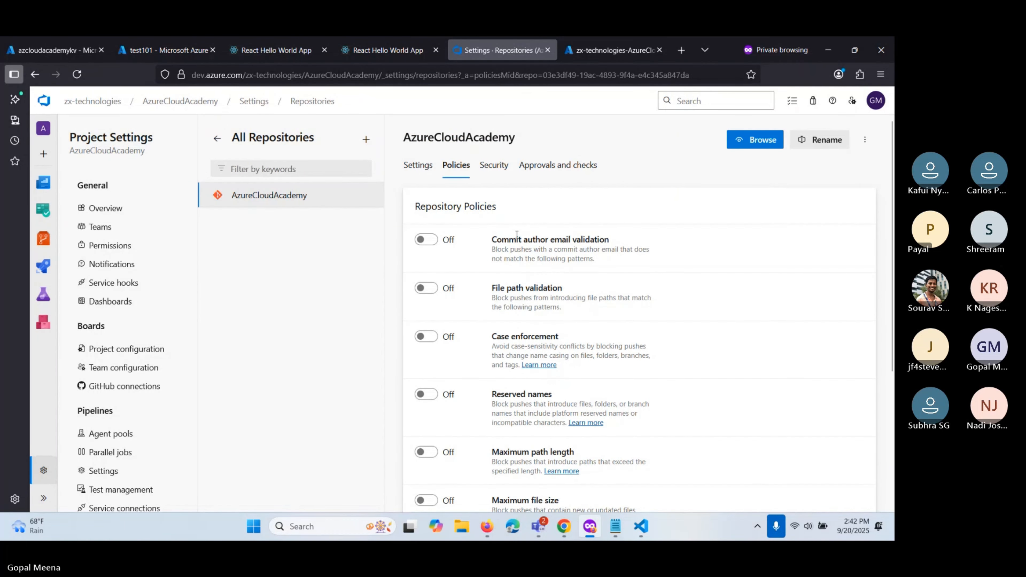
{"action": "scroll", "coordinate": [481, 259], "scroll_direction": "down", "scroll_amount": 5}
{"action": "scroll", "coordinate": [480, 259], "scroll_direction": "up", "scroll_amount": 5}
{"action": "scroll", "coordinate": [479, 257], "scroll_direction": "down", "scroll_amount": 2}
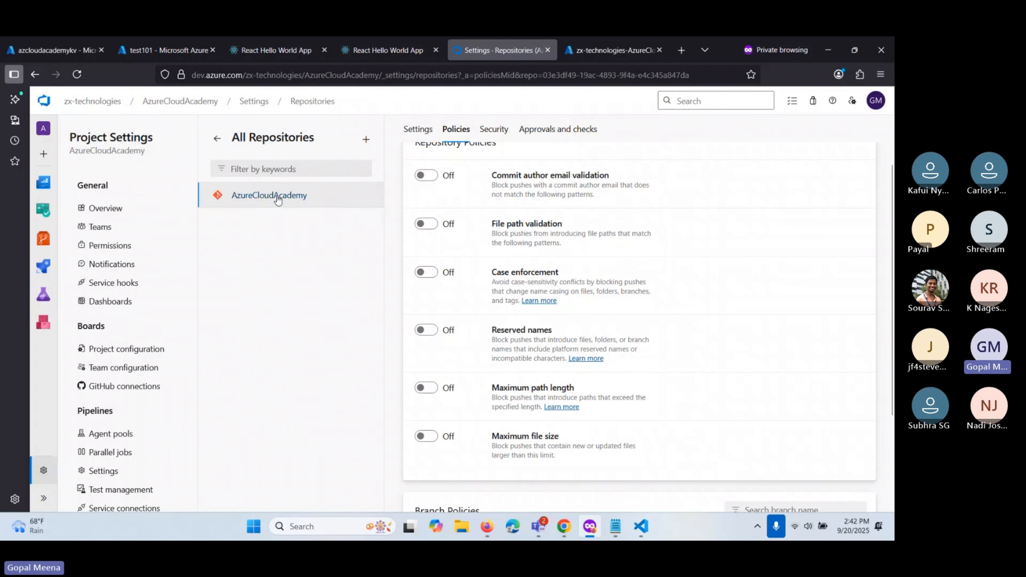
{"action": "scroll", "coordinate": [129, 263], "scroll_direction": "down", "scroll_amount": 2}
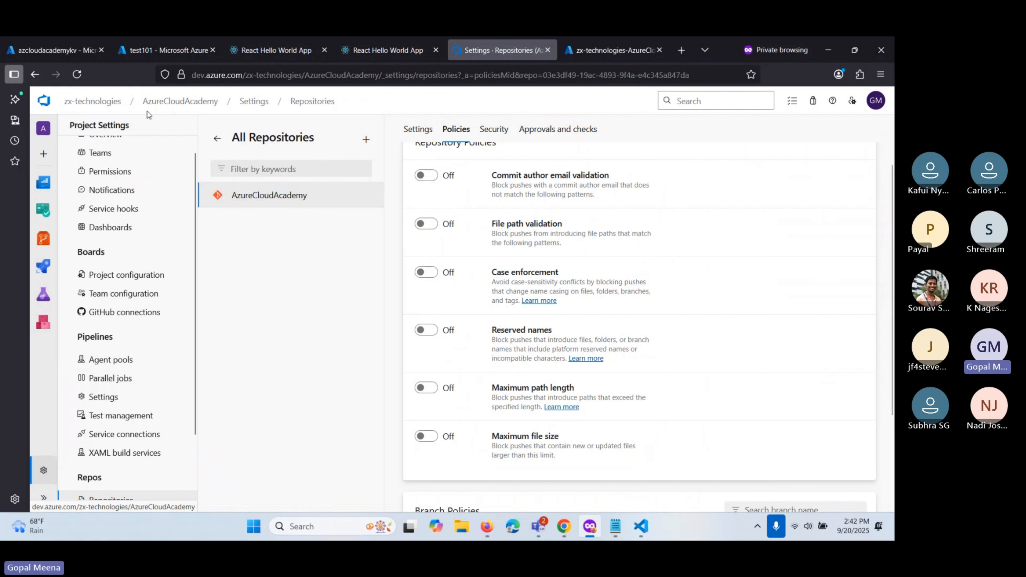
Step: Leave the project settings and open the list of branches in the AzureCloudAcademy repository
{"action": "left_click", "coordinate": [196, 105]}
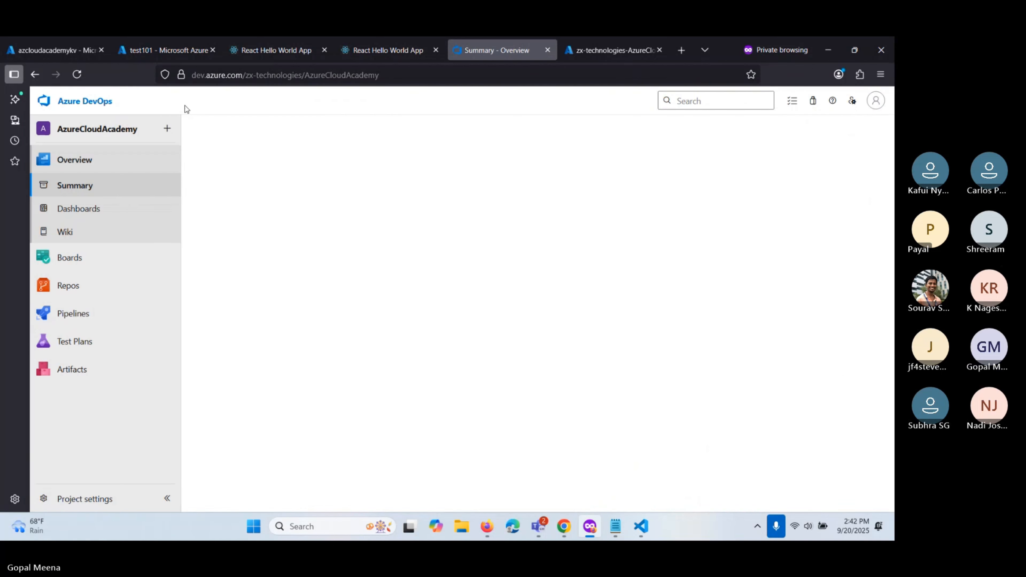
{"action": "mouse_move", "coordinate": [134, 287]}
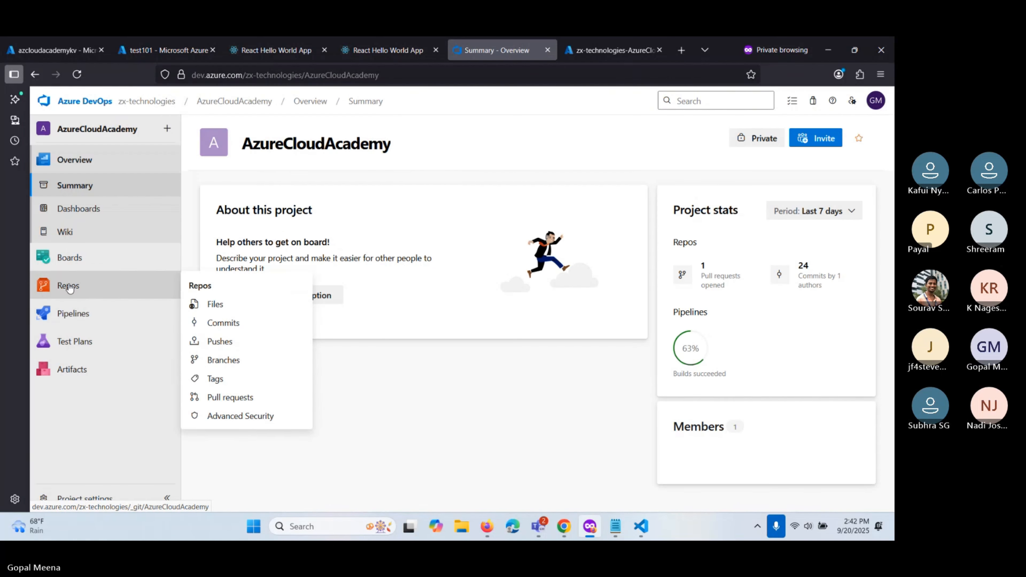
{"action": "left_click", "coordinate": [226, 360]}
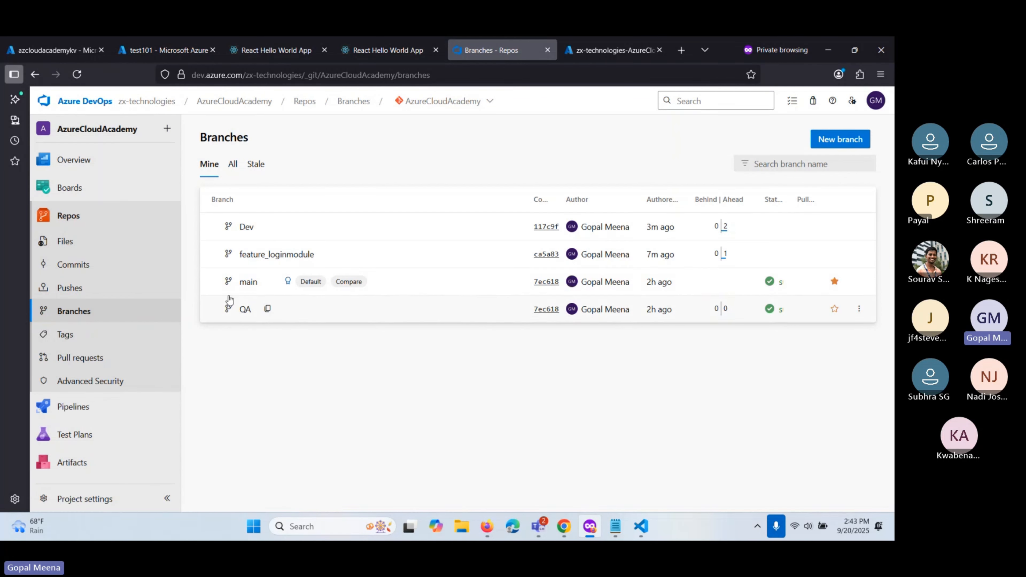
Step: Start a new pull request with Dev as the source branch and QA as the target branch
{"action": "left_click", "coordinate": [84, 357]}
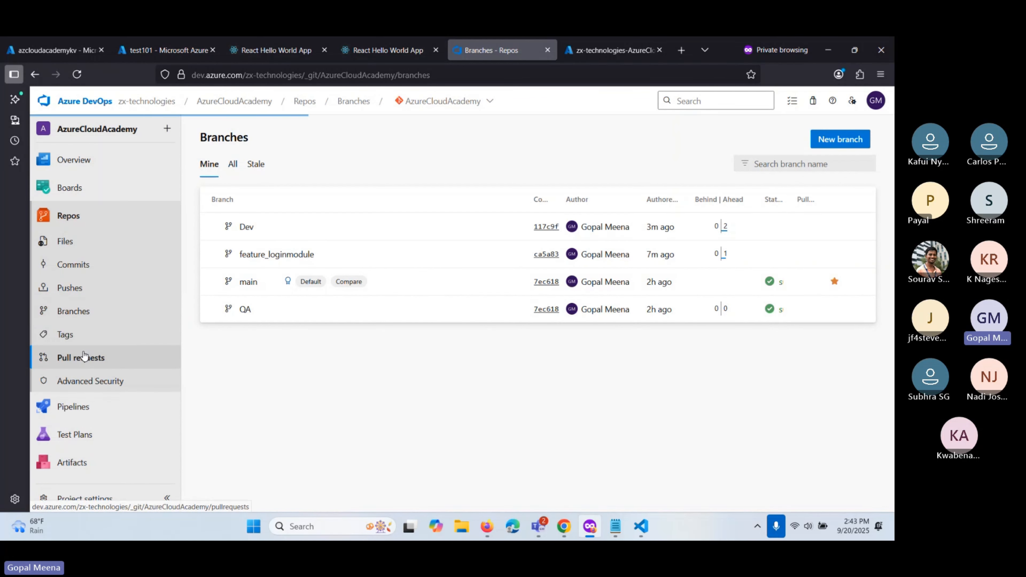
{"action": "left_click", "coordinate": [537, 402]}
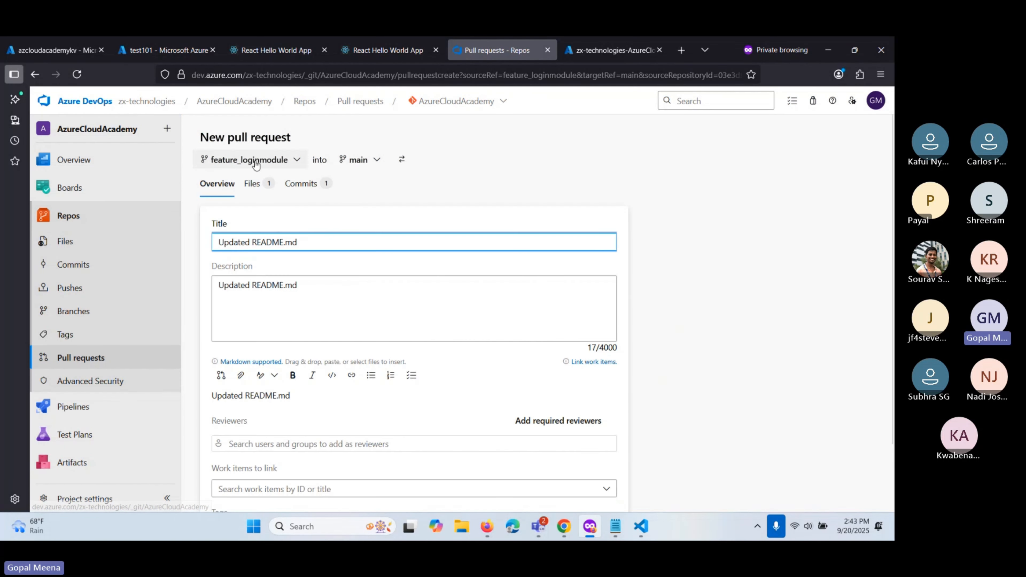
{"action": "left_click", "coordinate": [286, 166]}
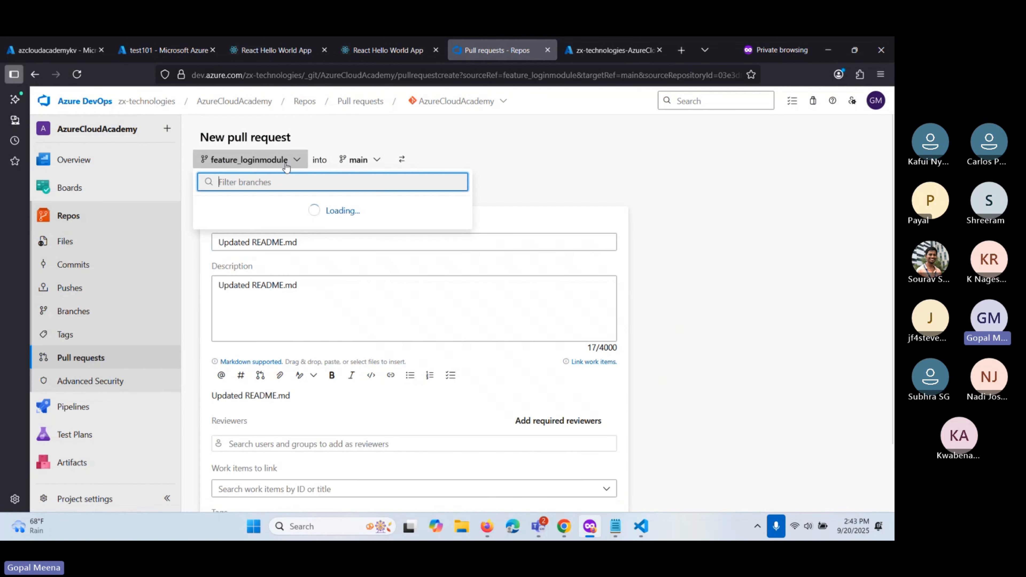
{"action": "left_click", "coordinate": [231, 223]}
{"action": "left_click", "coordinate": [305, 163]}
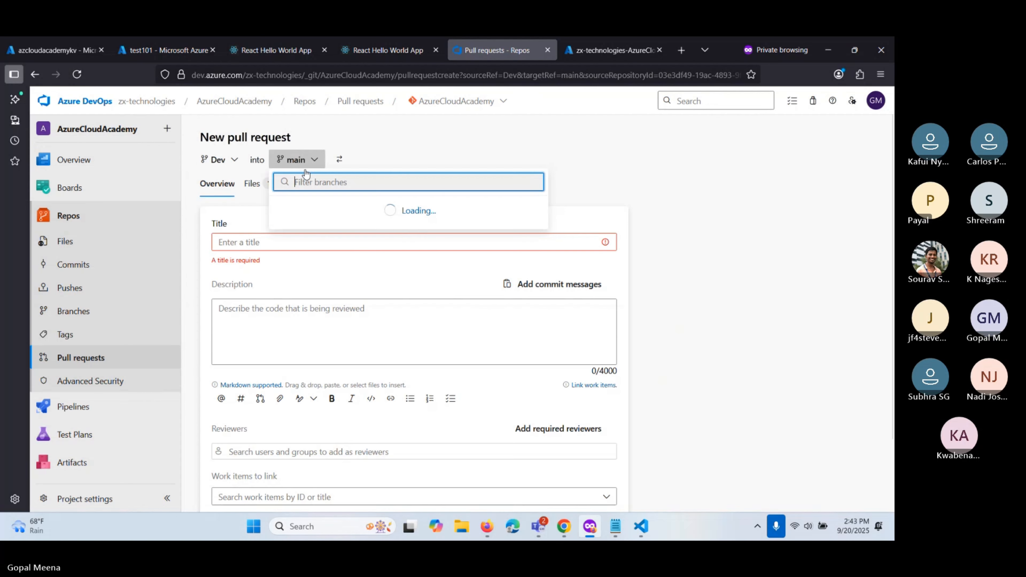
{"action": "left_click", "coordinate": [305, 245]}
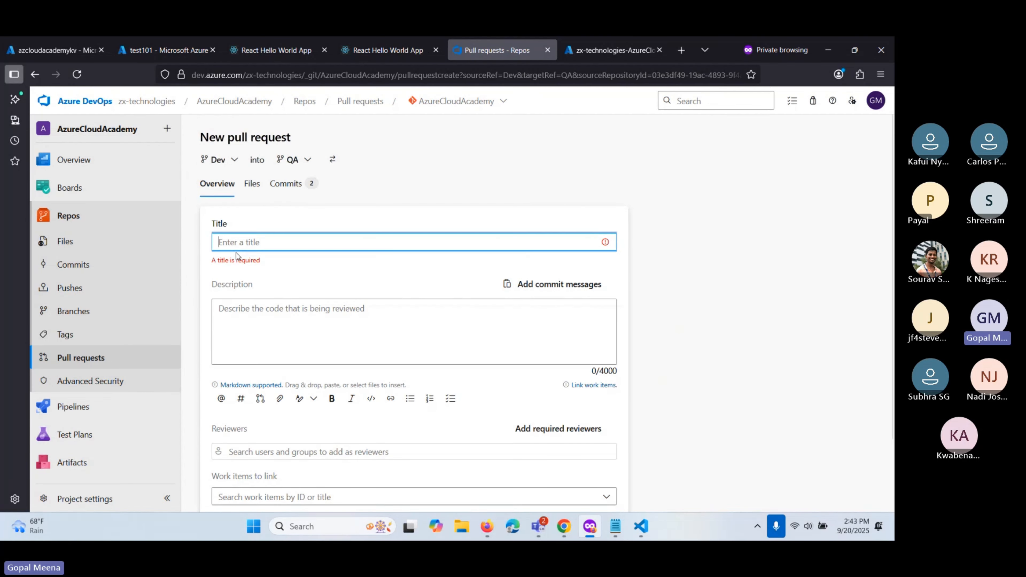
Step: Title the pull request "test dev-qa pr", leave the description, reviewers and work items empty, and create it
{"action": "type", "text": "te"}
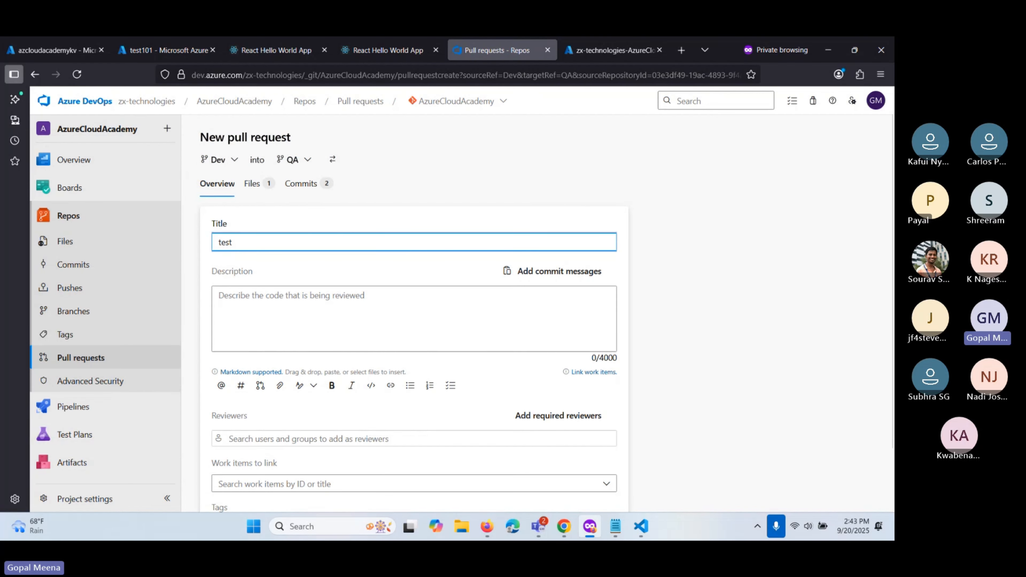
{"action": "type", "text": "st dev"}
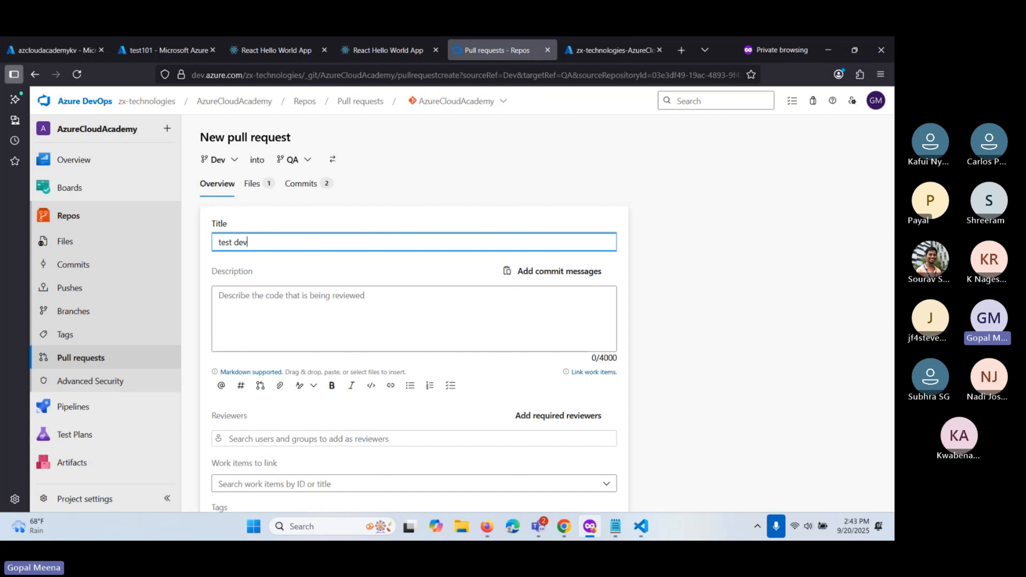
{"action": "type", "text": "-q"}
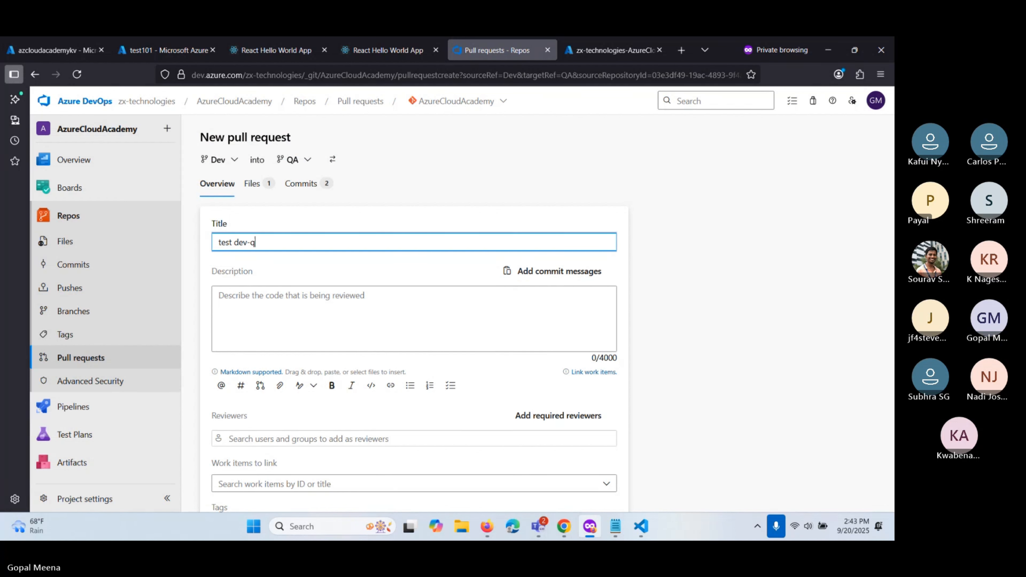
{"action": "type", "text": "a pr"}
{"action": "key", "text": "ctrl+a"}
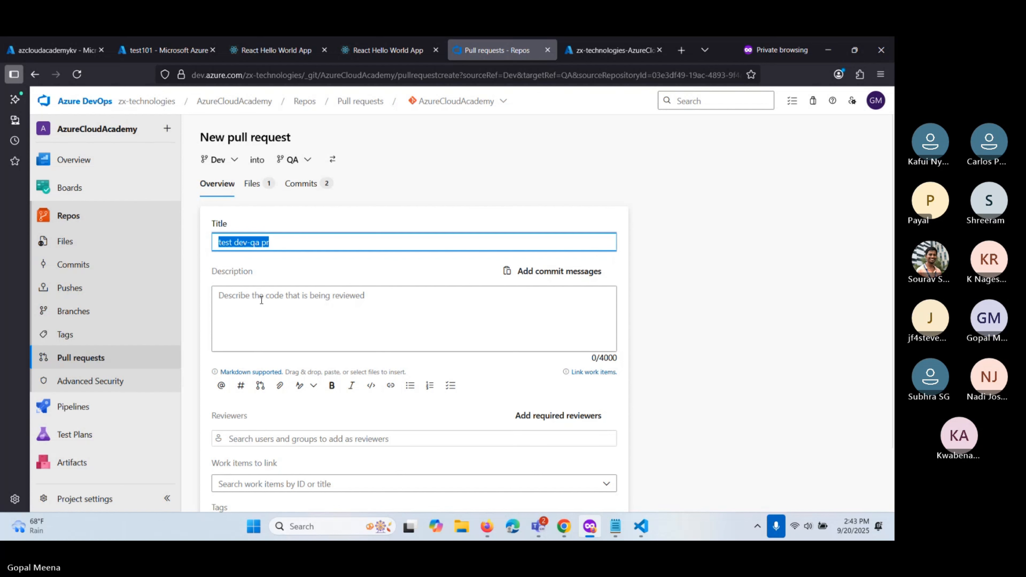
{"action": "left_click", "coordinate": [287, 298]}
{"action": "scroll", "coordinate": [272, 370], "scroll_direction": "down", "scroll_amount": 2}
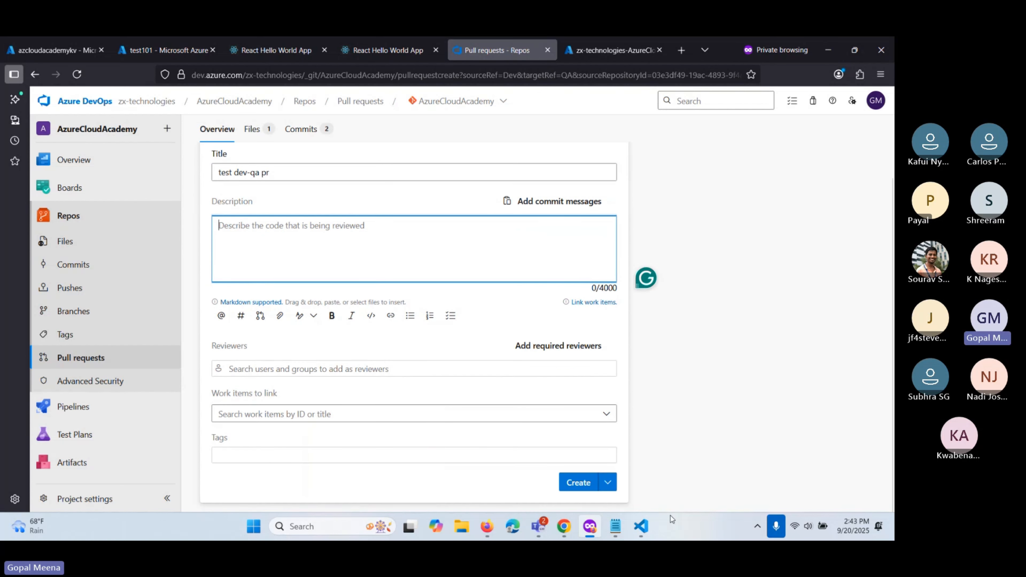
{"action": "scroll", "coordinate": [339, 236], "scroll_direction": "up", "scroll_amount": 2}
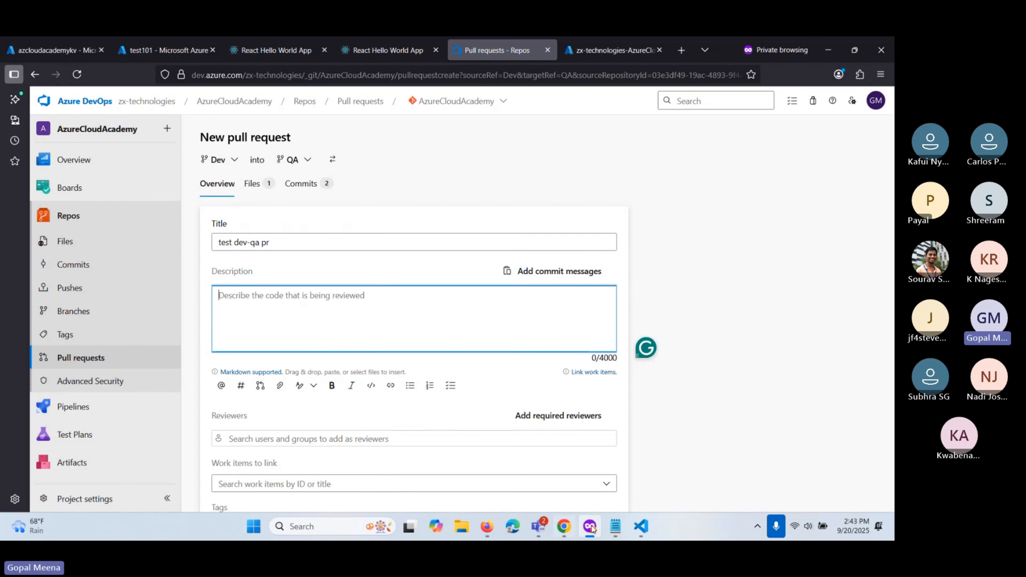
{"action": "scroll", "coordinate": [584, 421], "scroll_direction": "down", "scroll_amount": 2}
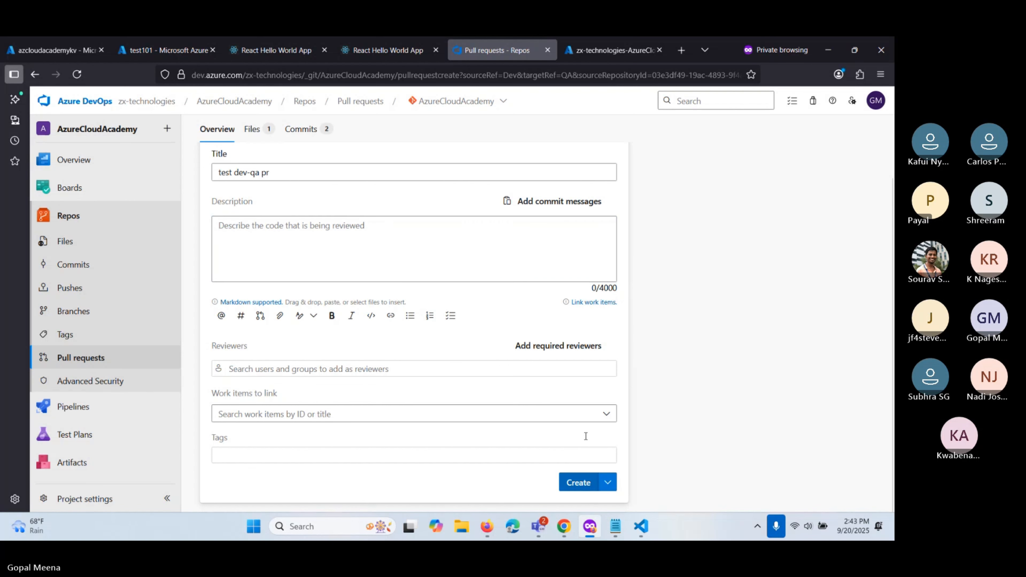
{"action": "left_click", "coordinate": [578, 482]}
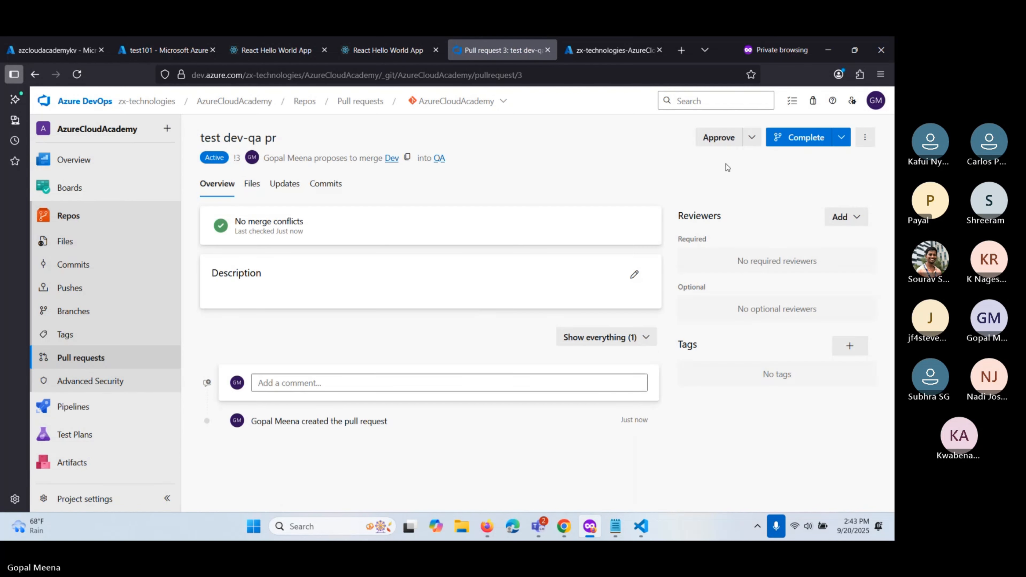
Step: Approve the Dev-to-QA pull request and complete it as a no-fast-forward merge, without deleting Dev
{"action": "left_click", "coordinate": [824, 137]}
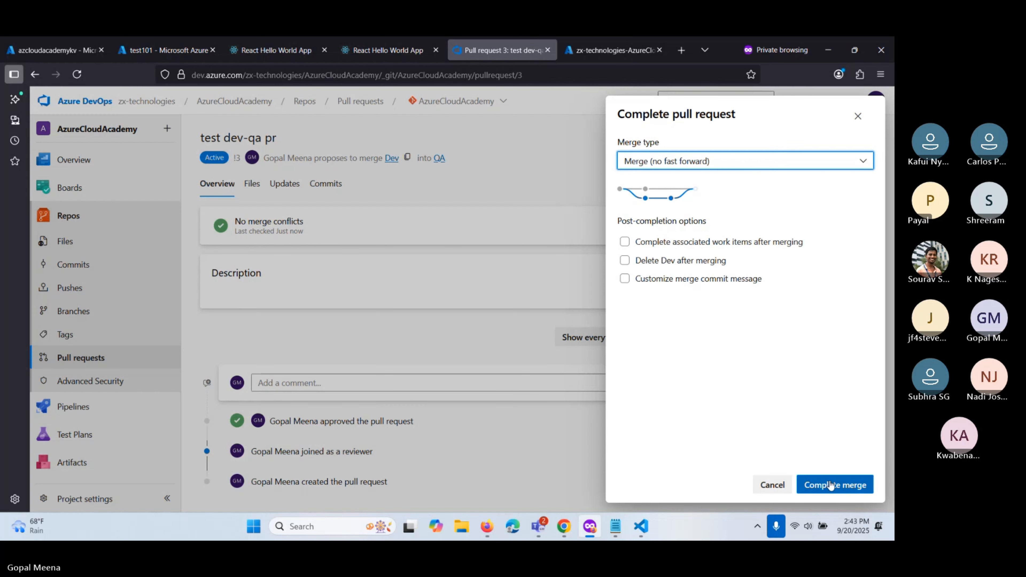
{"action": "left_click", "coordinate": [808, 485]}
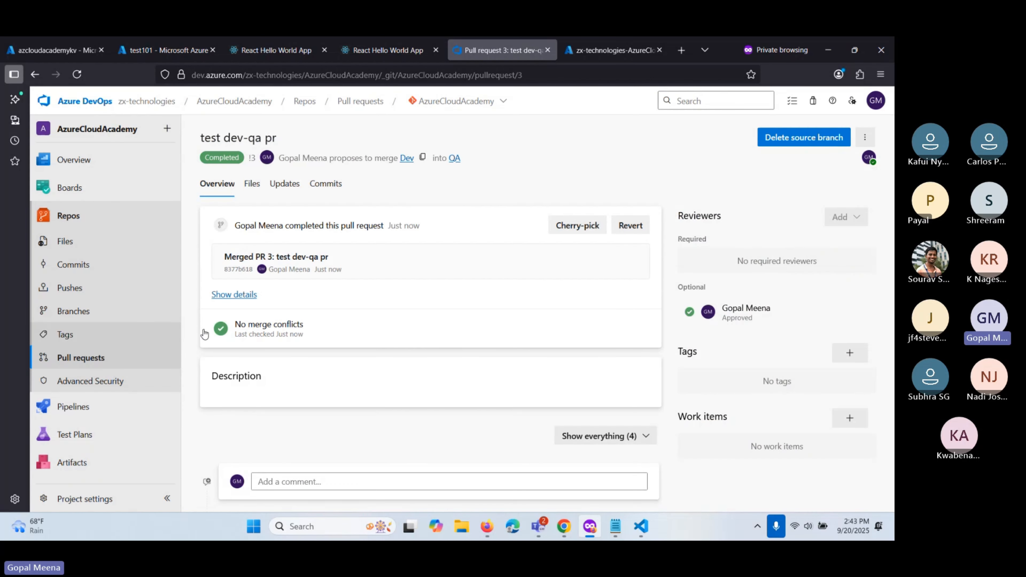
Step: Start another pull request with QA as the source branch and main as the target branch
{"action": "left_click", "coordinate": [79, 358]}
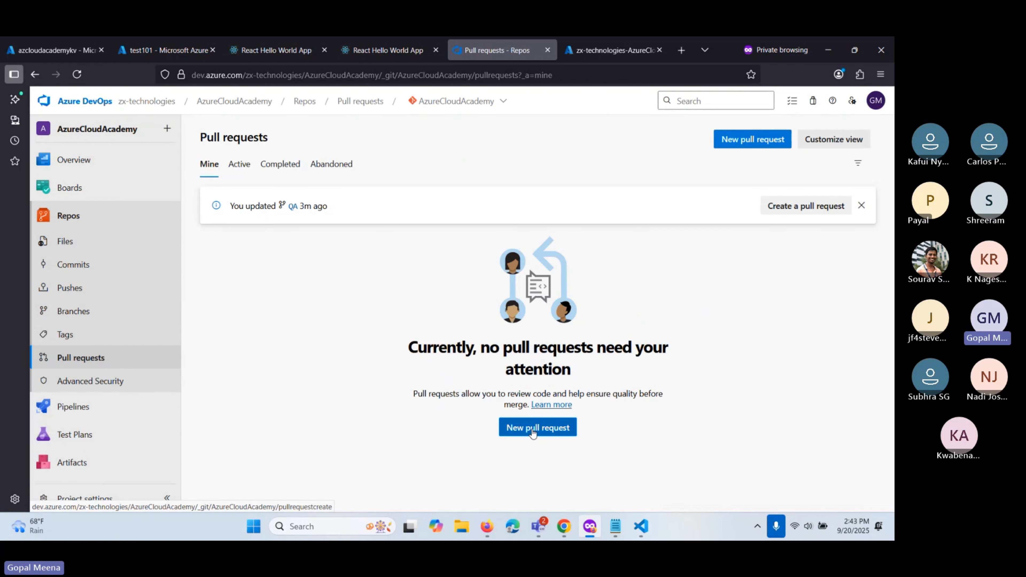
{"action": "left_click", "coordinate": [533, 428]}
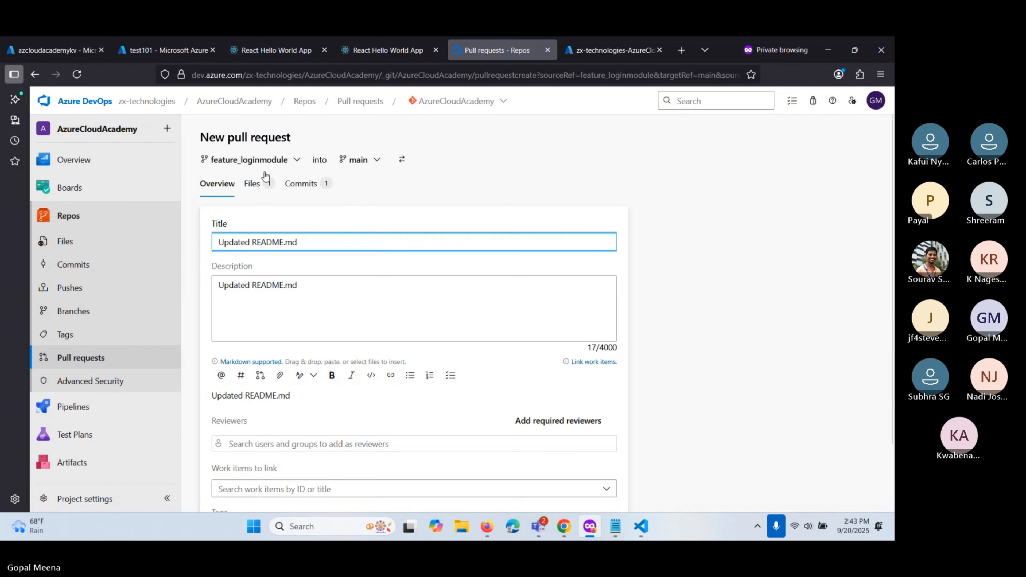
{"action": "left_click", "coordinate": [277, 161]}
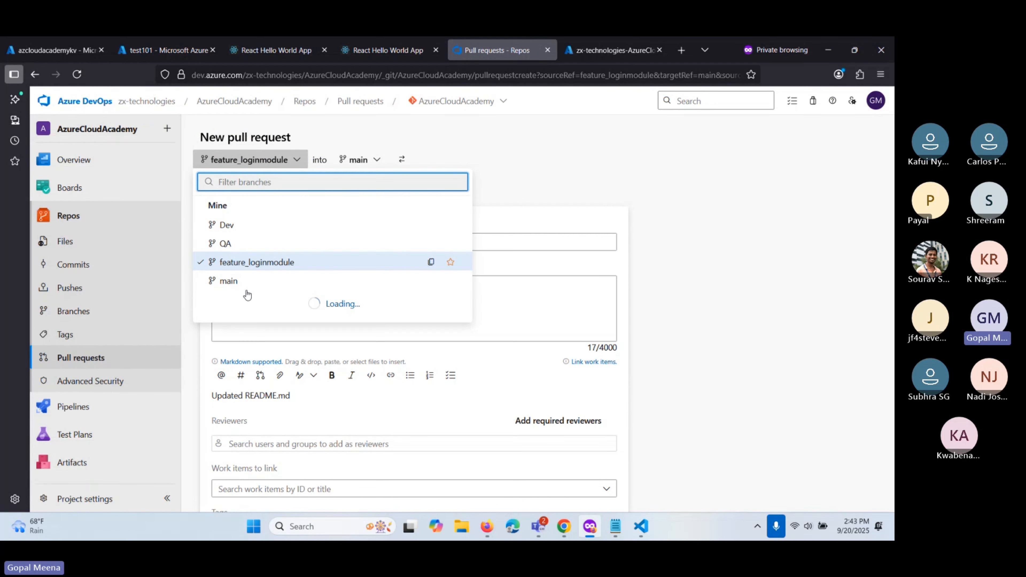
{"action": "left_click", "coordinate": [223, 244]}
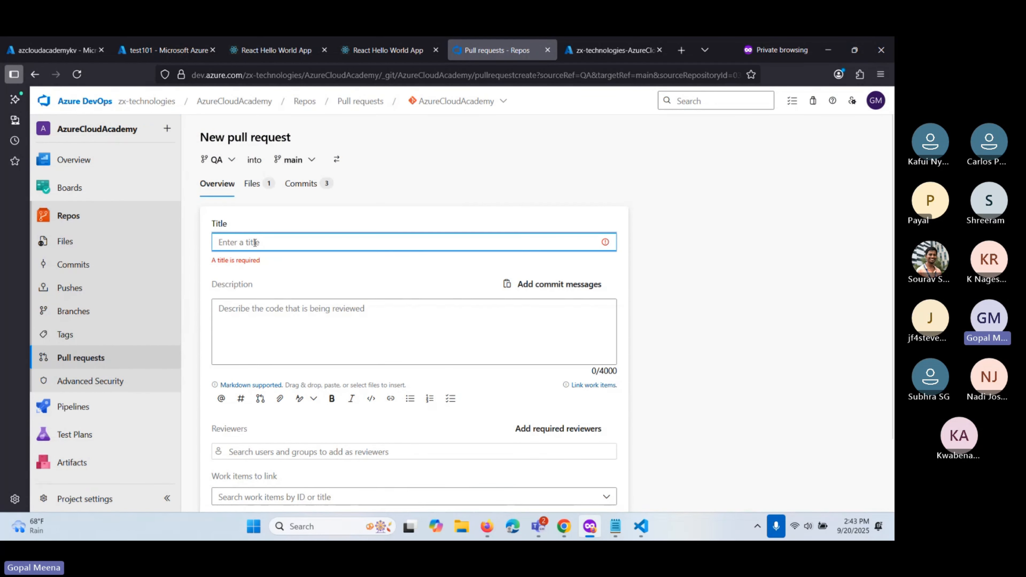
Step: Title the pull request "qa to main pr", leave the other fields empty, and create it
{"action": "type", "text": "q"}
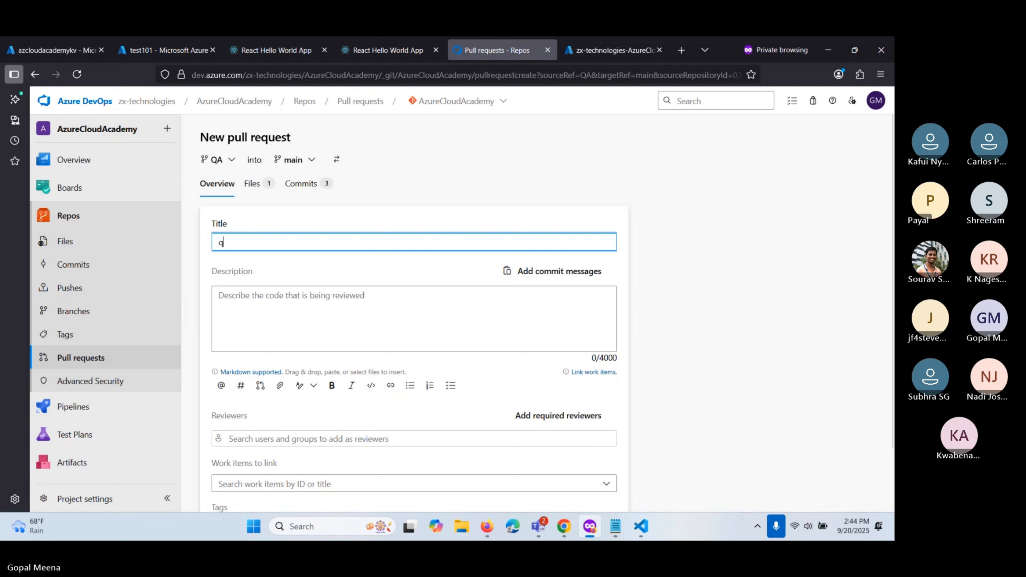
{"action": "type", "text": "a to main pr"}
{"action": "scroll", "coordinate": [268, 275], "scroll_direction": "down", "scroll_amount": 2}
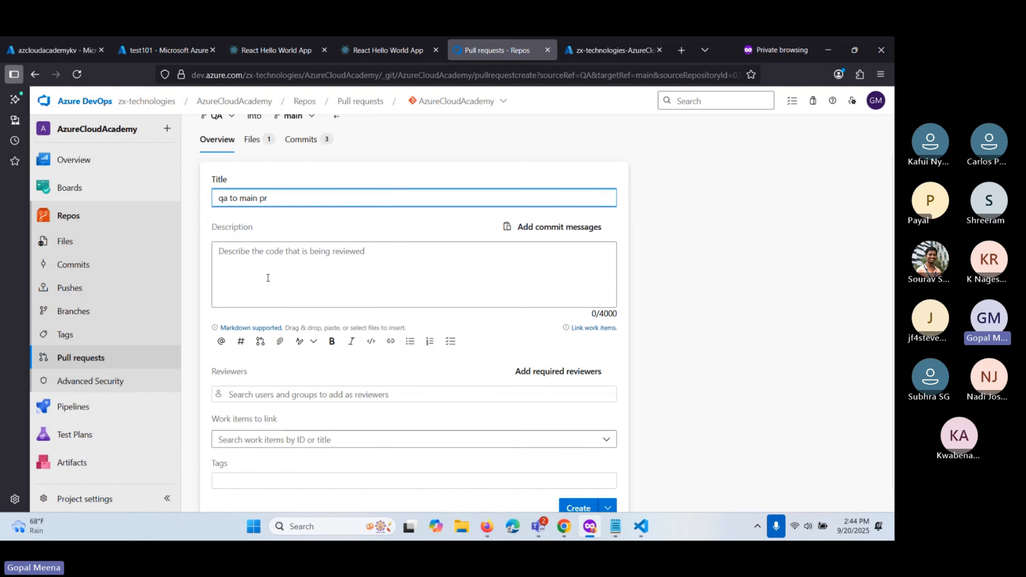
{"action": "scroll", "coordinate": [280, 361], "scroll_direction": "up", "scroll_amount": 2}
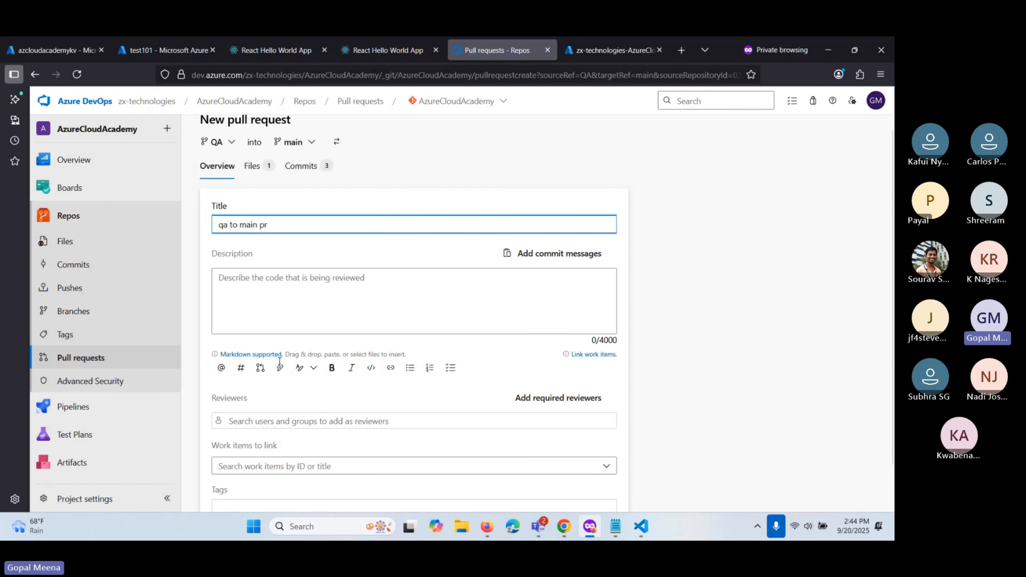
{"action": "scroll", "coordinate": [440, 380], "scroll_direction": "down", "scroll_amount": 2}
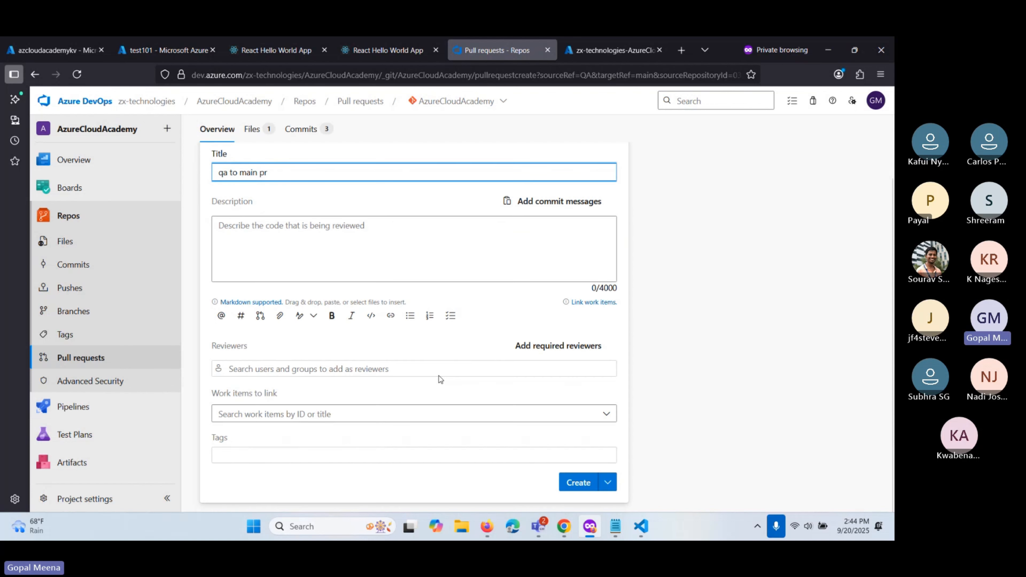
{"action": "left_click", "coordinate": [580, 482]}
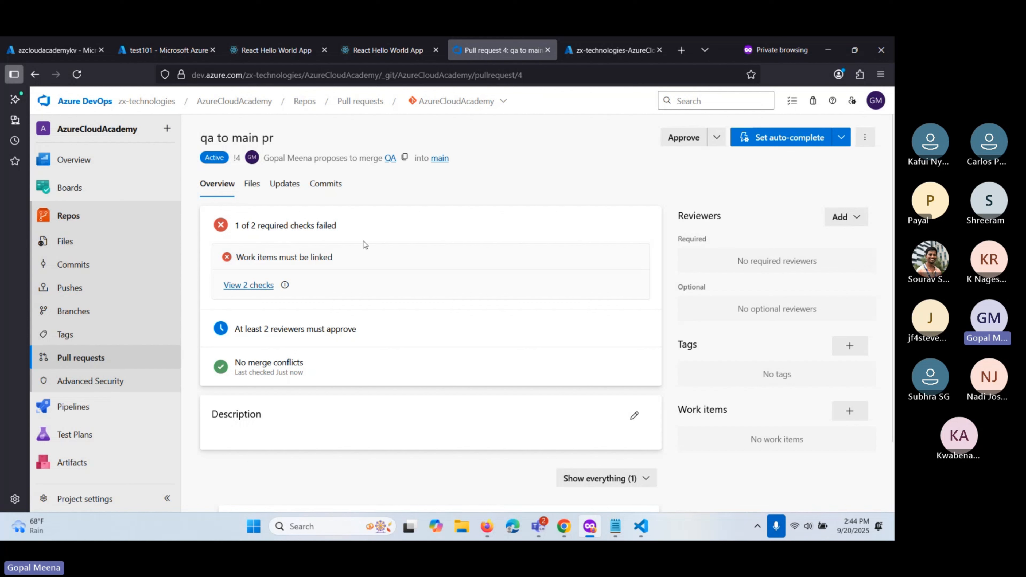
Step: Examine the required checks, reviewer requirement and merge conflict status on the QA-to-main pull request
{"action": "left_click_drag", "start_coordinate": [342, 229], "coordinate": [236, 227]}
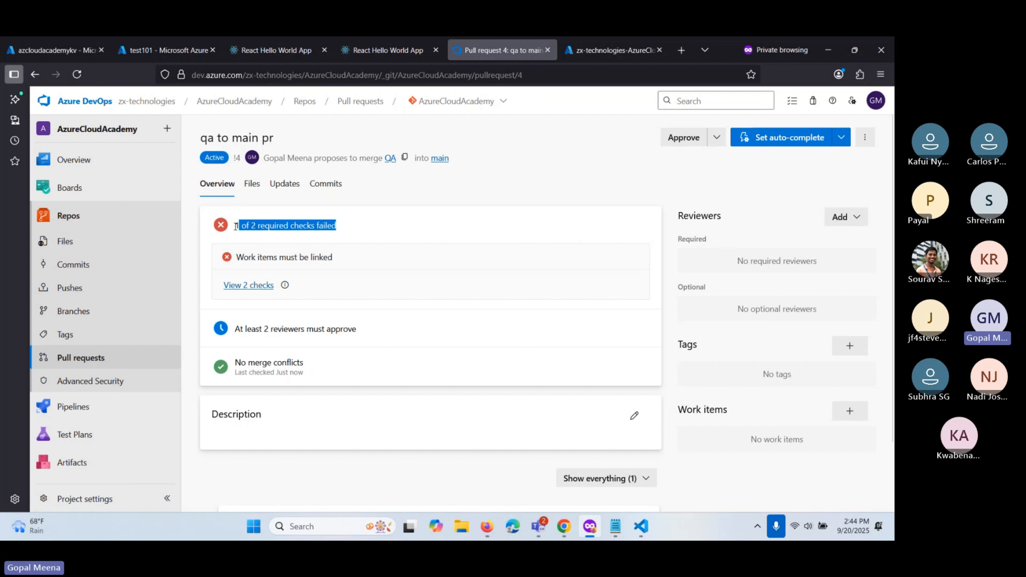
{"action": "left_click", "coordinate": [332, 228]}
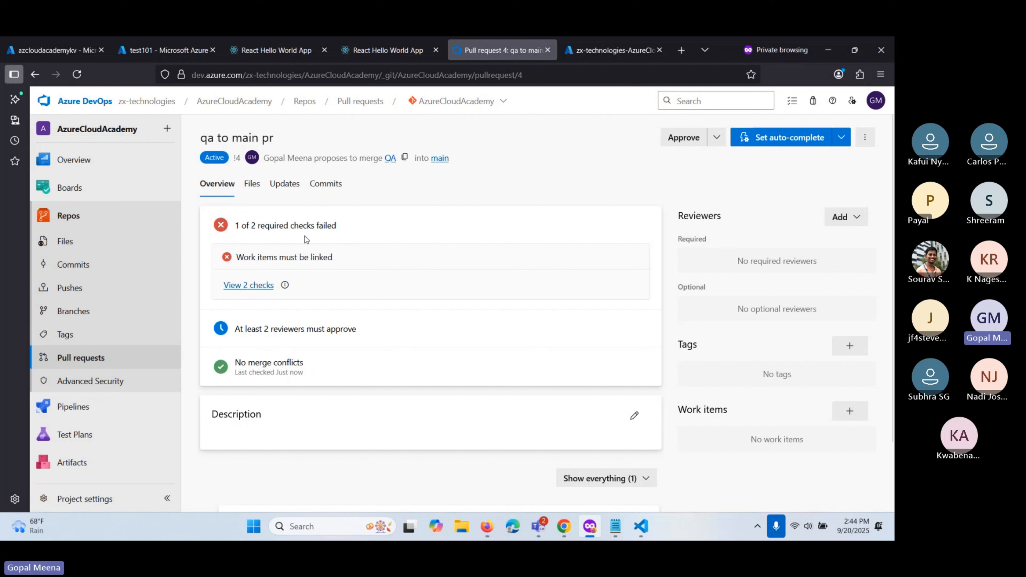
{"action": "left_click_drag", "start_coordinate": [235, 226], "coordinate": [343, 231]}
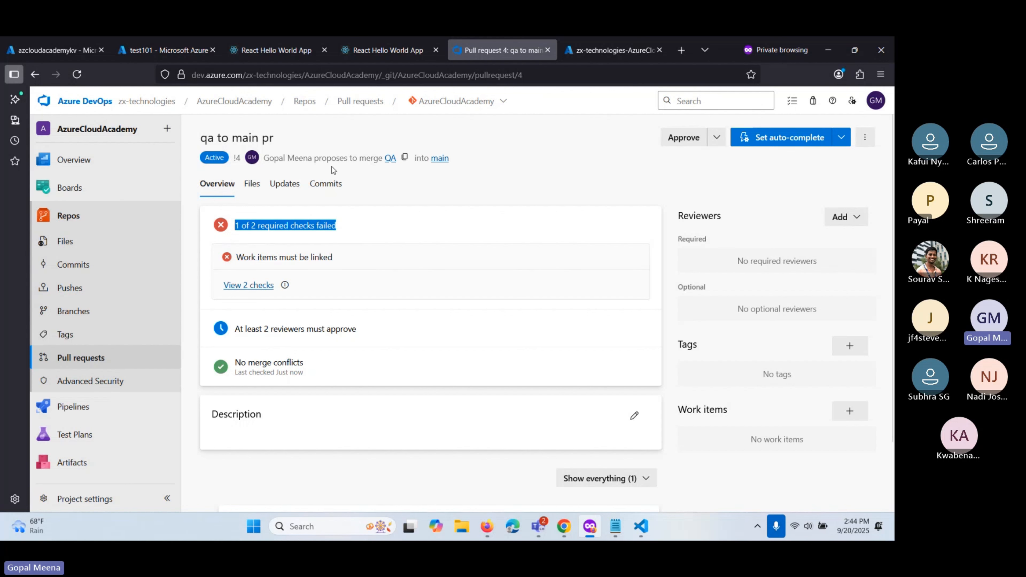
{"action": "scroll", "coordinate": [508, 305], "scroll_direction": "down", "scroll_amount": 2}
{"action": "scroll", "coordinate": [682, 250], "scroll_direction": "up", "scroll_amount": 2}
{"action": "left_click", "coordinate": [391, 282]}
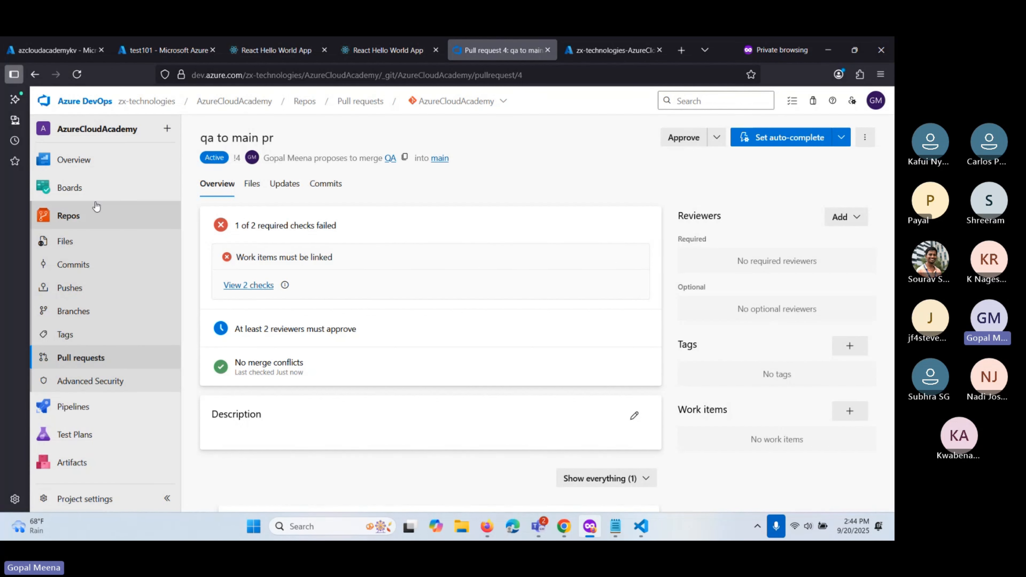
{"action": "mouse_move", "coordinate": [68, 191]}
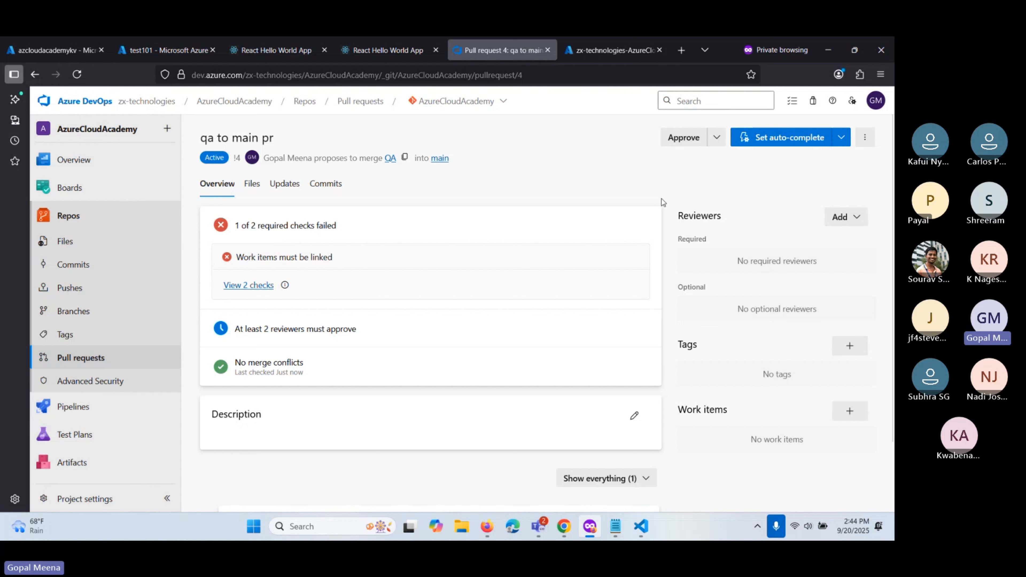
{"action": "scroll", "coordinate": [454, 291], "scroll_direction": "down", "scroll_amount": 2}
{"action": "scroll", "coordinate": [532, 274], "scroll_direction": "up", "scroll_amount": 2}
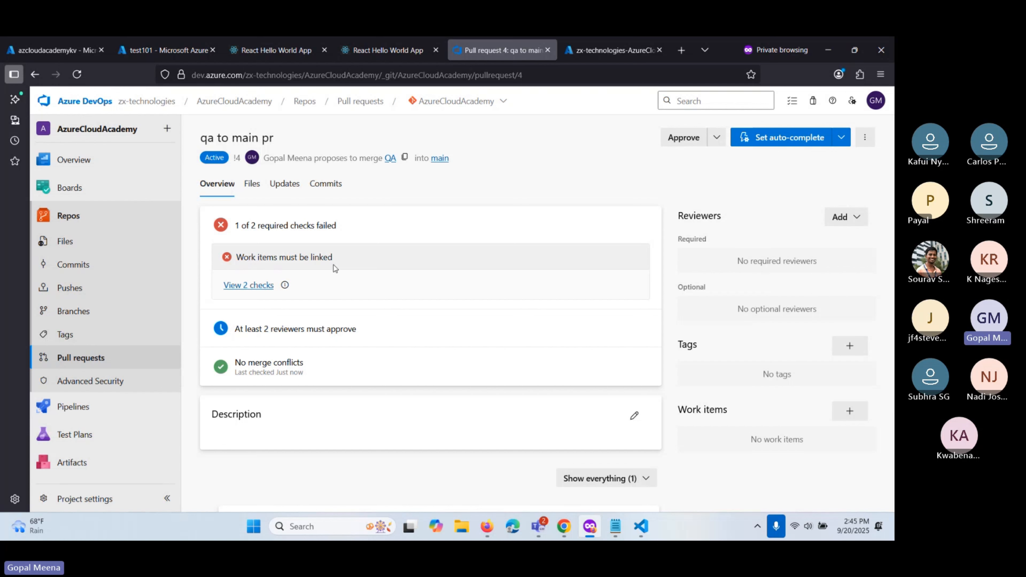
{"action": "scroll", "coordinate": [334, 267], "scroll_direction": "down", "scroll_amount": 2}
{"action": "scroll", "coordinate": [335, 265], "scroll_direction": "up", "scroll_amount": 2}
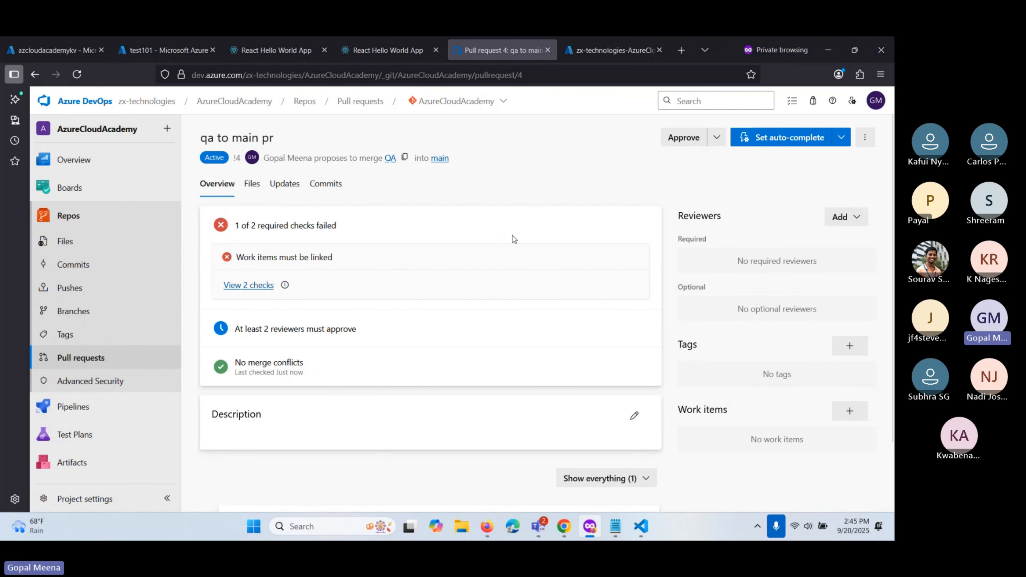
{"action": "key", "text": "alt+Tab"}
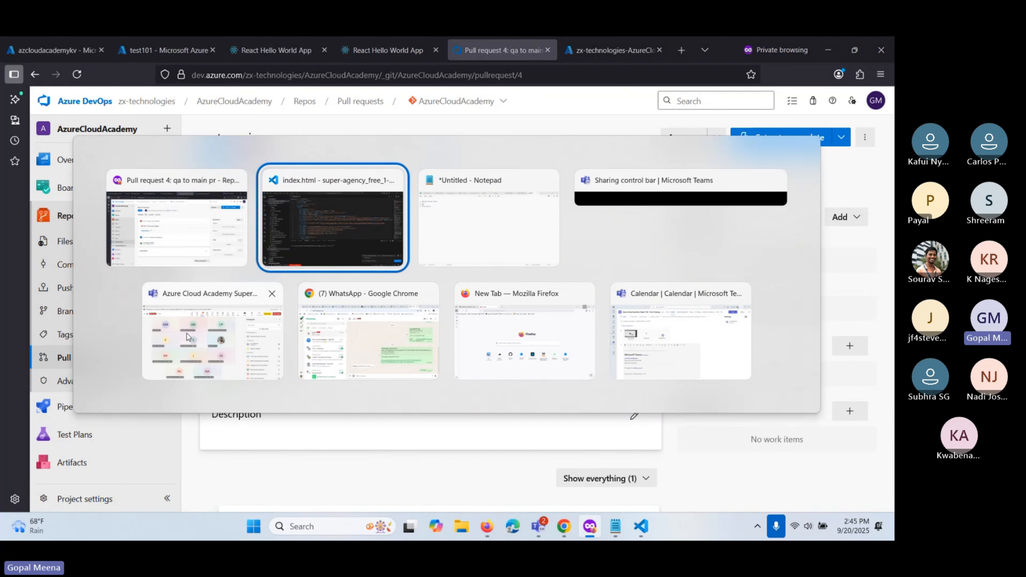
{"action": "left_click", "coordinate": [307, 344]}
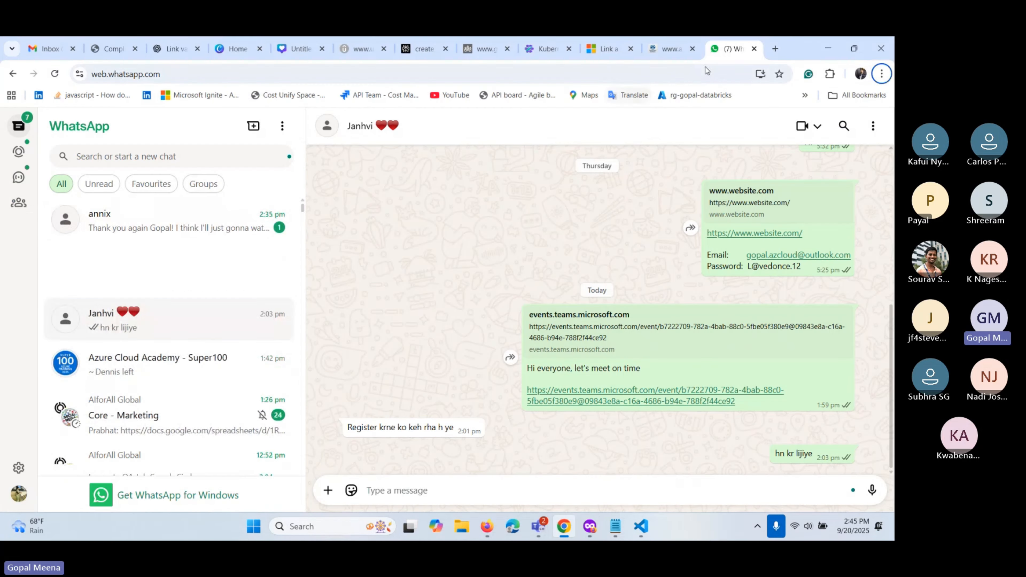
{"action": "left_click", "coordinate": [750, 52]}
{"action": "left_click", "coordinate": [775, 49]}
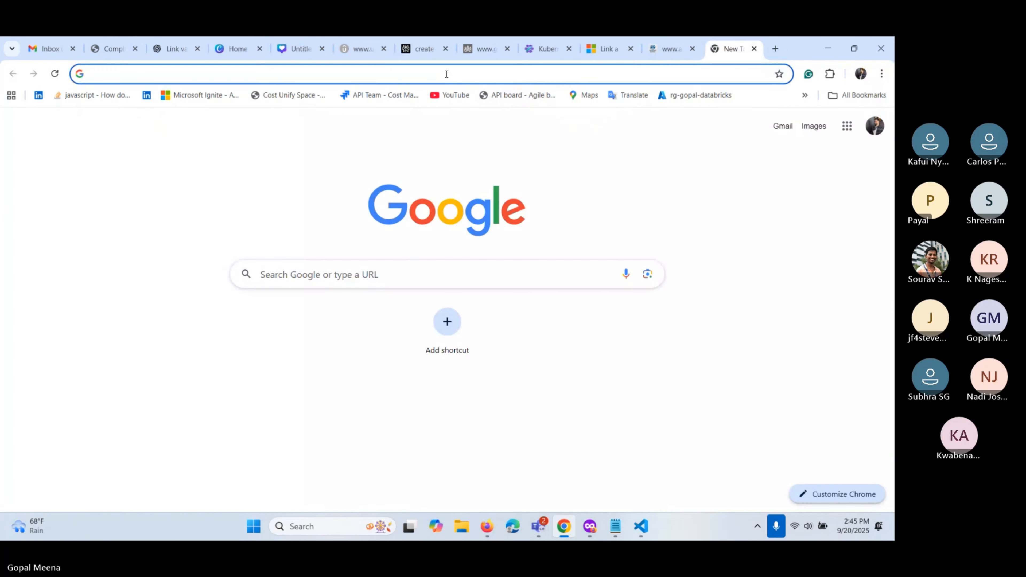
{"action": "type", "text": "mi"}
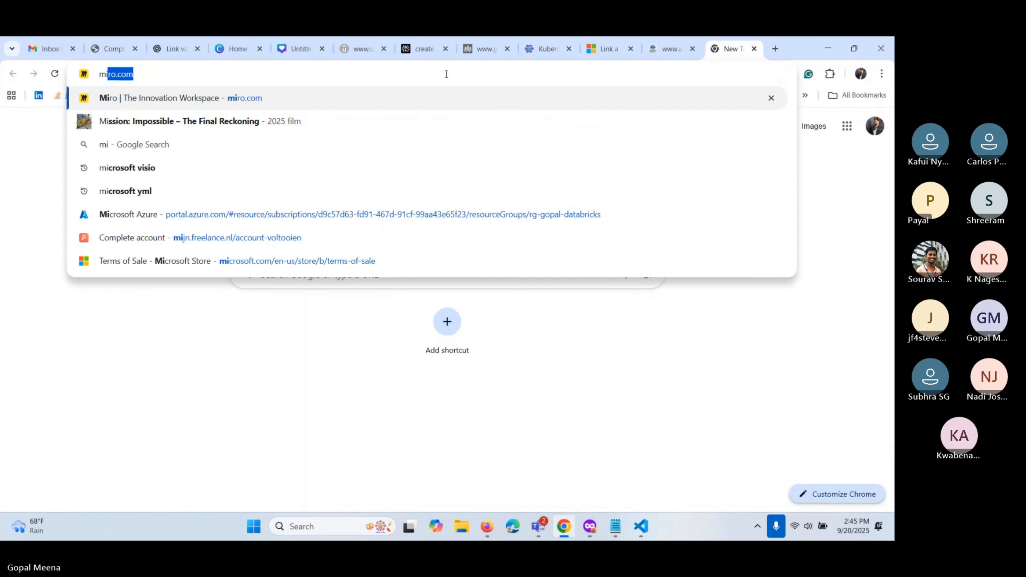
{"action": "type", "text": "c"}
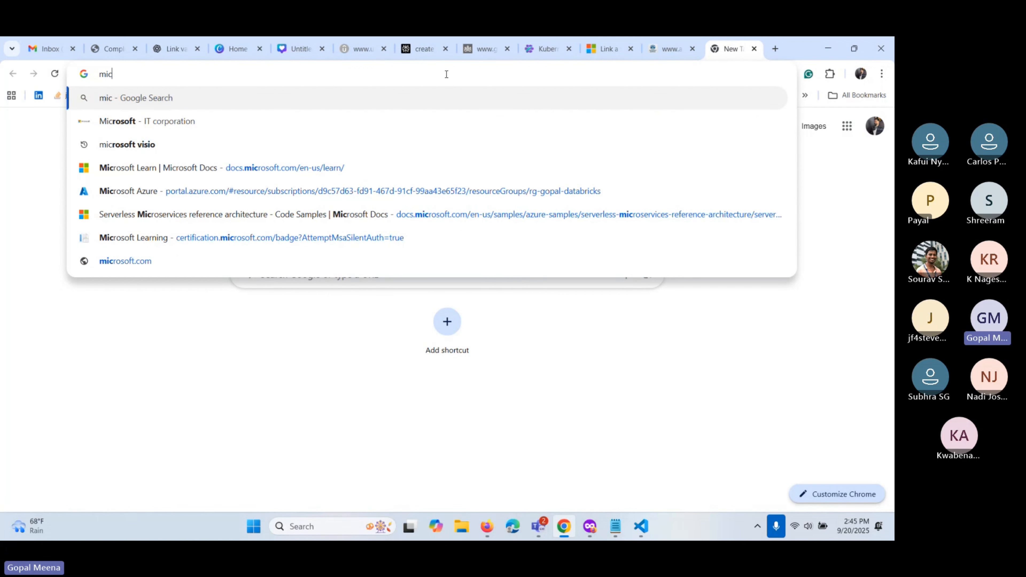
{"action": "key", "text": "Down"}
{"action": "key", "text": "Down"}
{"action": "key", "text": "Down"}
{"action": "key", "text": "Down"}
{"action": "key", "text": "Down"}
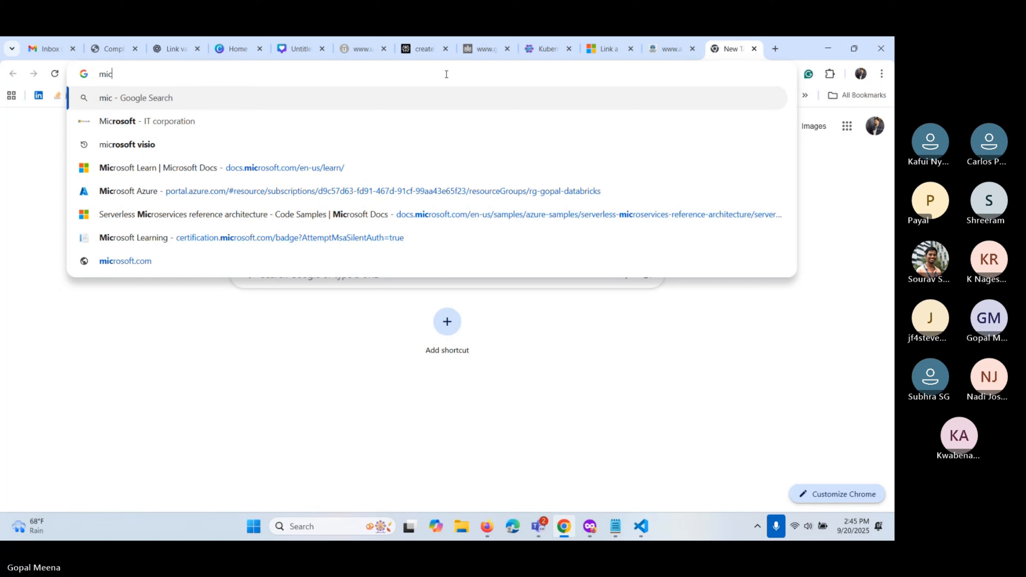
{"action": "key", "text": "Up"}
{"action": "key", "text": "Up"}
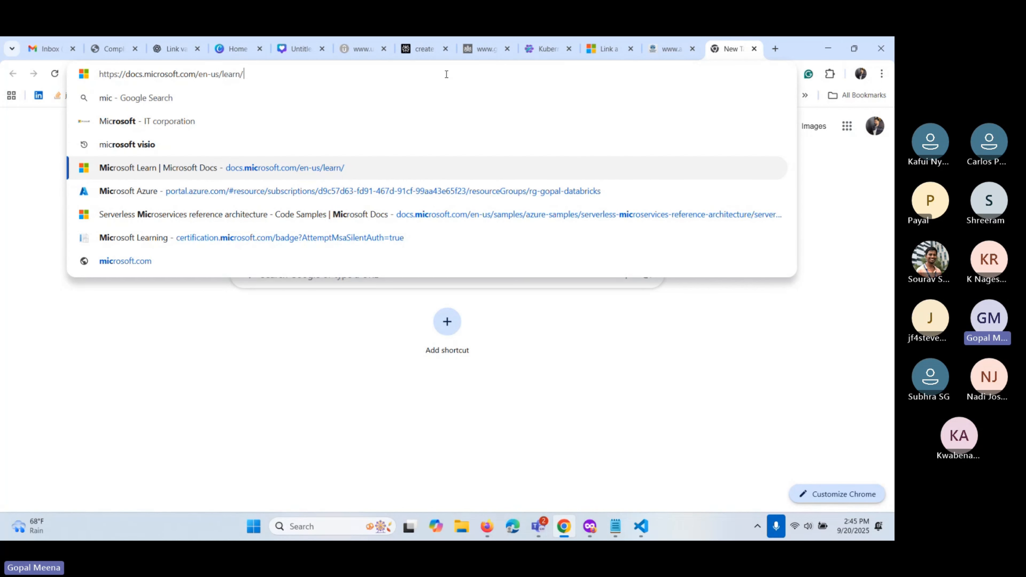
{"action": "key", "text": "ctrl+a"}
{"action": "key", "text": "Escape"}
{"action": "key", "text": "alt+Tab"}
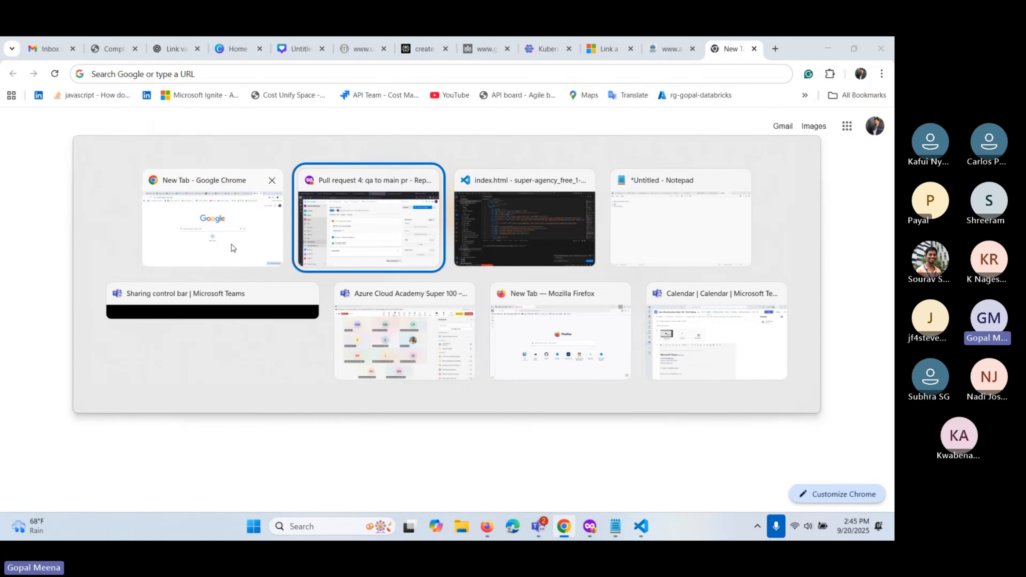
{"action": "key", "text": "Escape"}
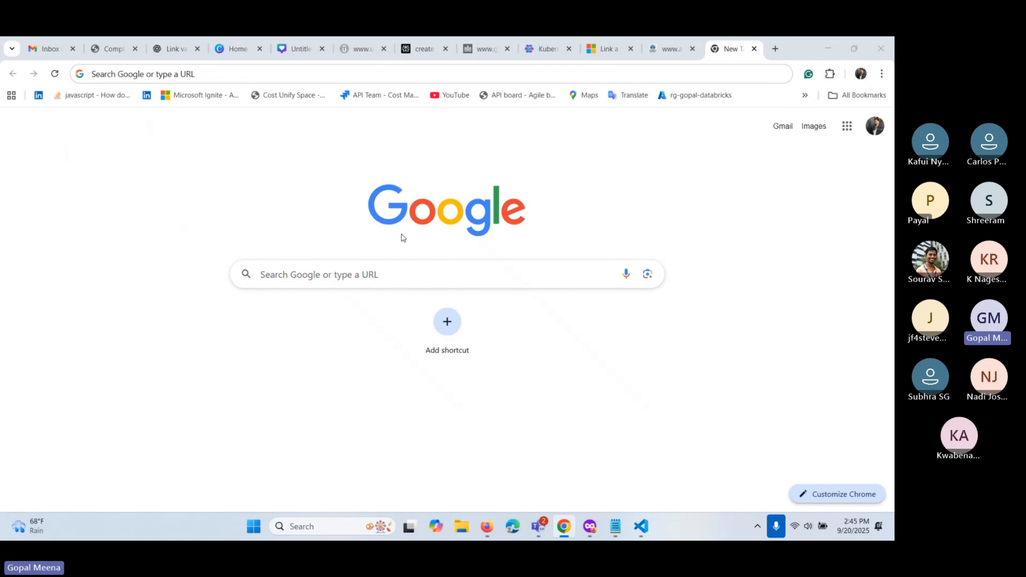
Step: Switch to the Firefox window and open the repository list of the AzureCloudAcademy organization on GitHub
{"action": "key", "text": "alt+Tab"}
{"action": "key", "text": "alt+Tab"}
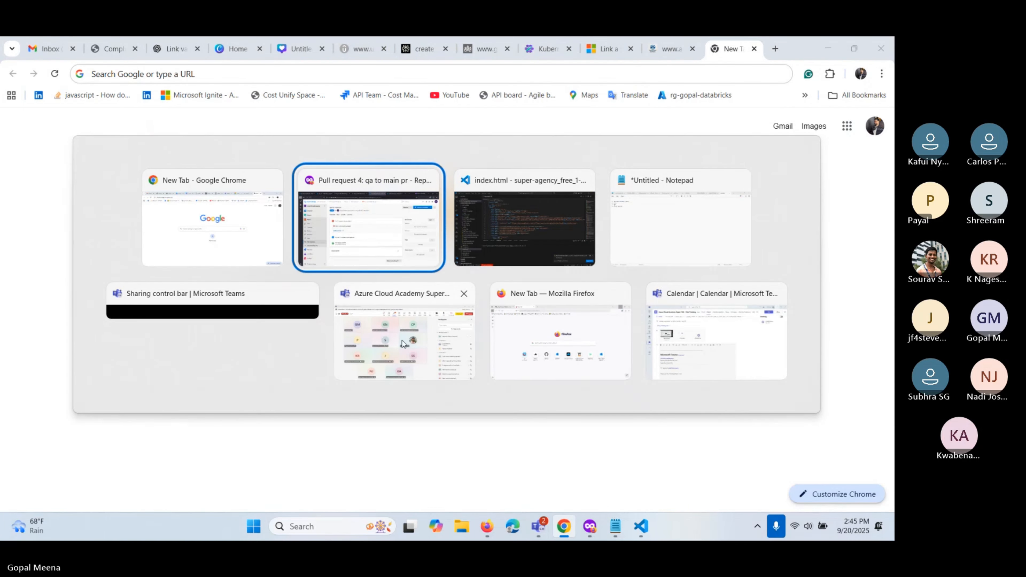
{"action": "left_click", "coordinate": [561, 335]}
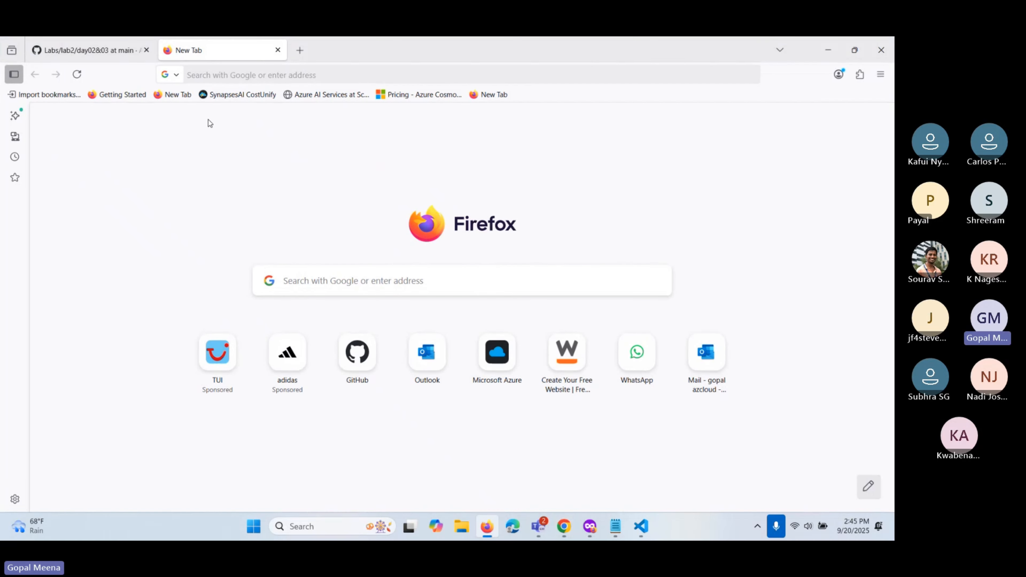
{"action": "left_click", "coordinate": [100, 48]}
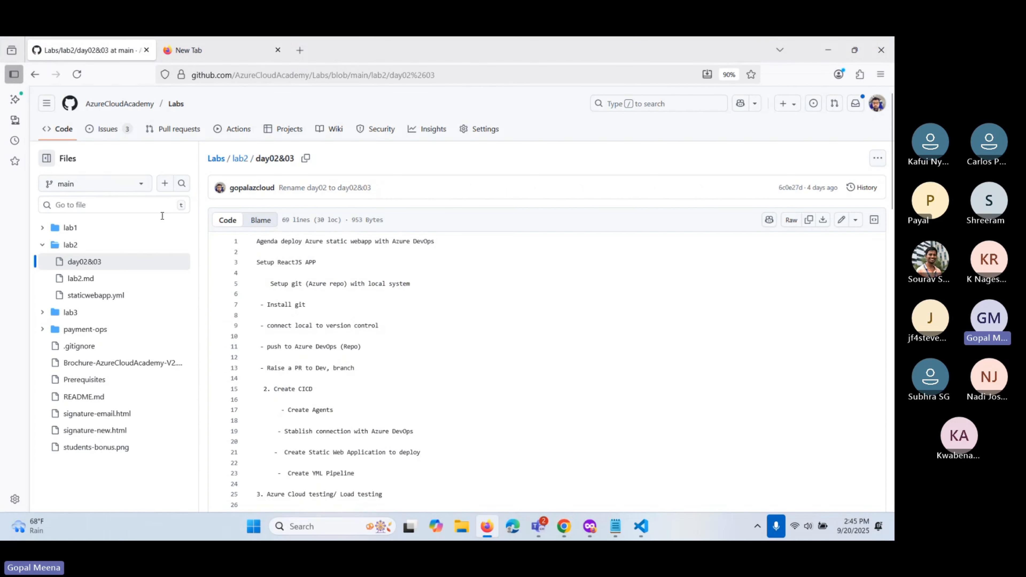
{"action": "left_click", "coordinate": [127, 110]}
{"action": "scroll", "coordinate": [141, 181], "scroll_direction": "down", "scroll_amount": 2}
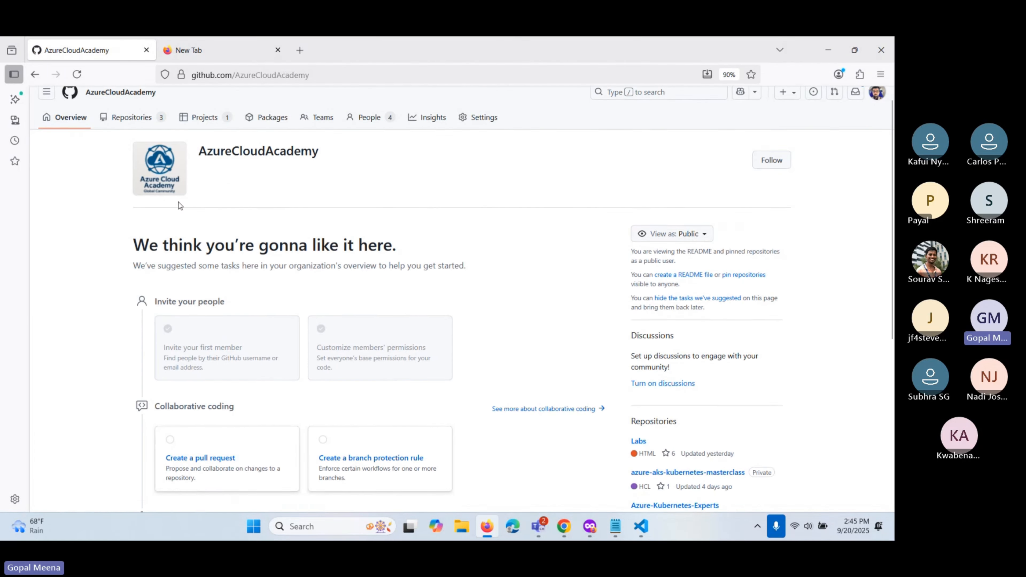
{"action": "scroll", "coordinate": [140, 183], "scroll_direction": "up", "scroll_amount": 2}
{"action": "left_click", "coordinate": [140, 129]}
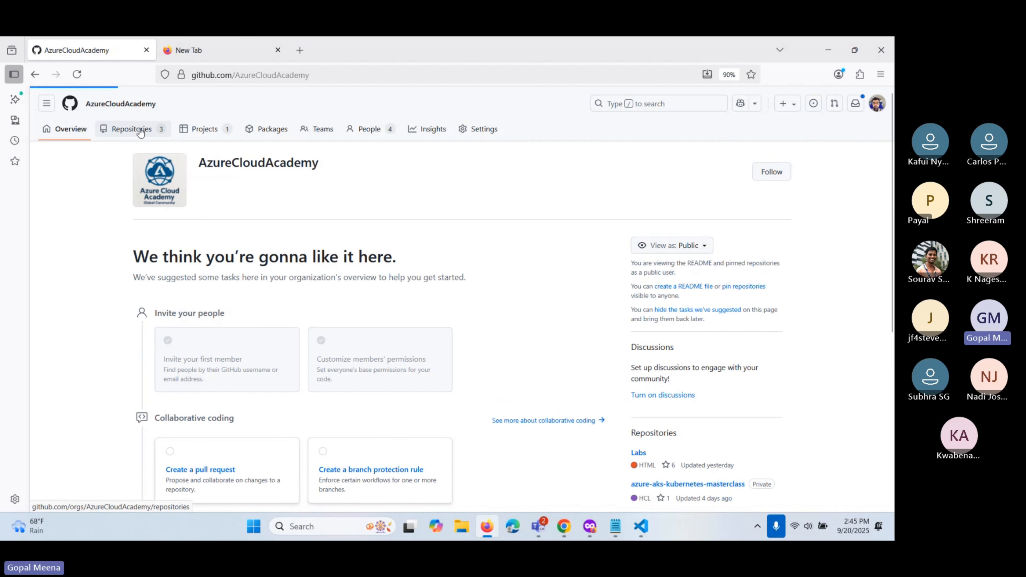
Step: Switch to Chrome and open github.com in a new tab
{"action": "key", "text": "alt+Tab"}
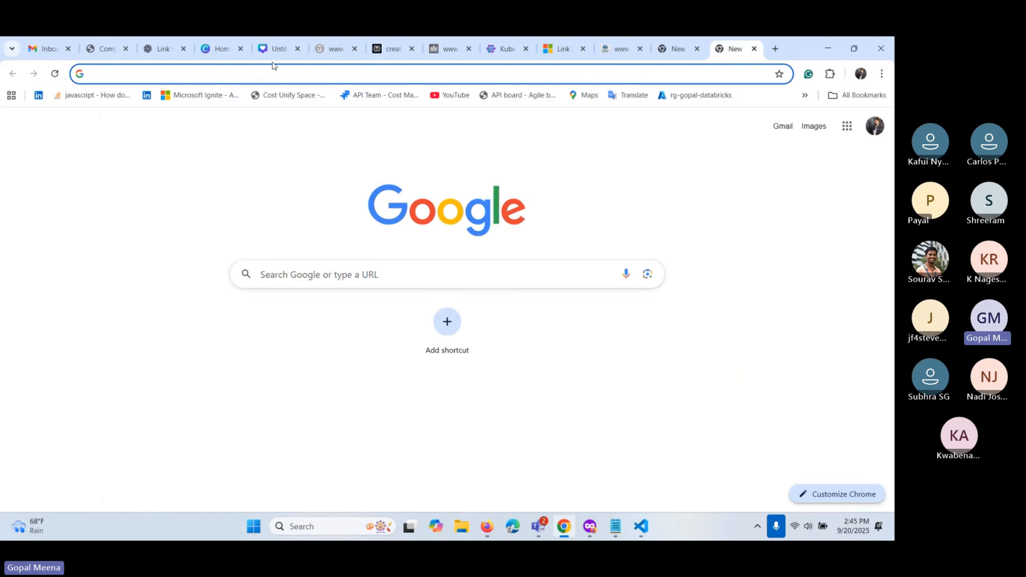
{"action": "type", "text": "g"}
{"action": "key", "text": "BackSpace"}
{"action": "key", "text": "BackSpace"}
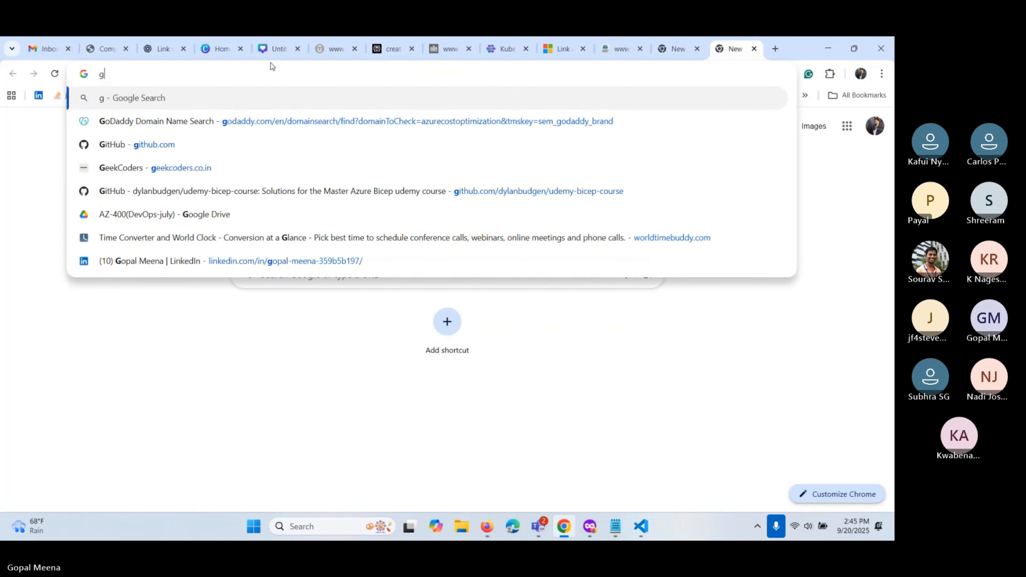
{"action": "type", "text": "github.com"}
{"action": "key", "text": "Return"}
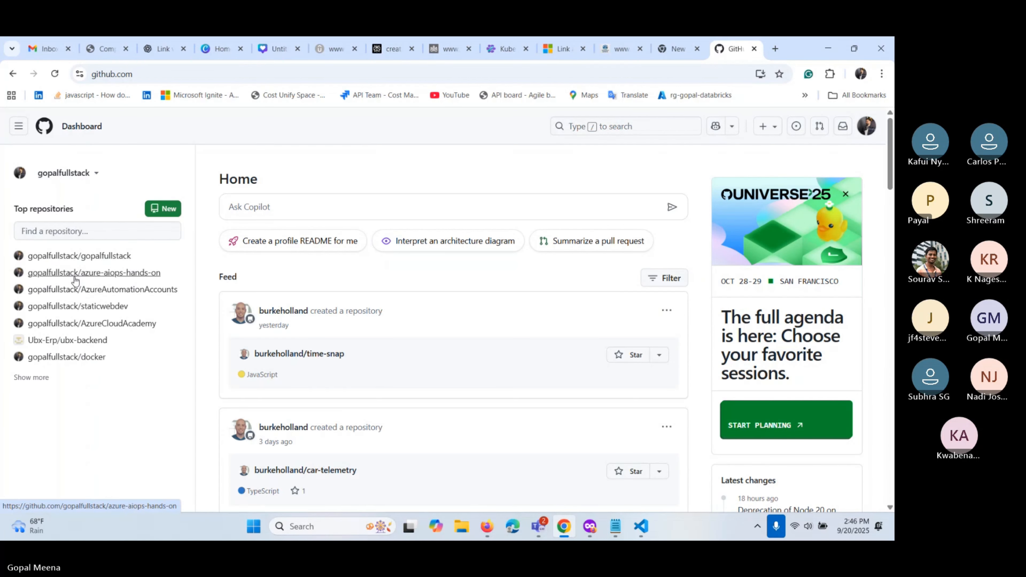
Step: Expand the top repositories list on the GitHub dashboard and open the release-notes-checker repository
{"action": "scroll", "coordinate": [45, 362], "scroll_direction": "down", "scroll_amount": 1}
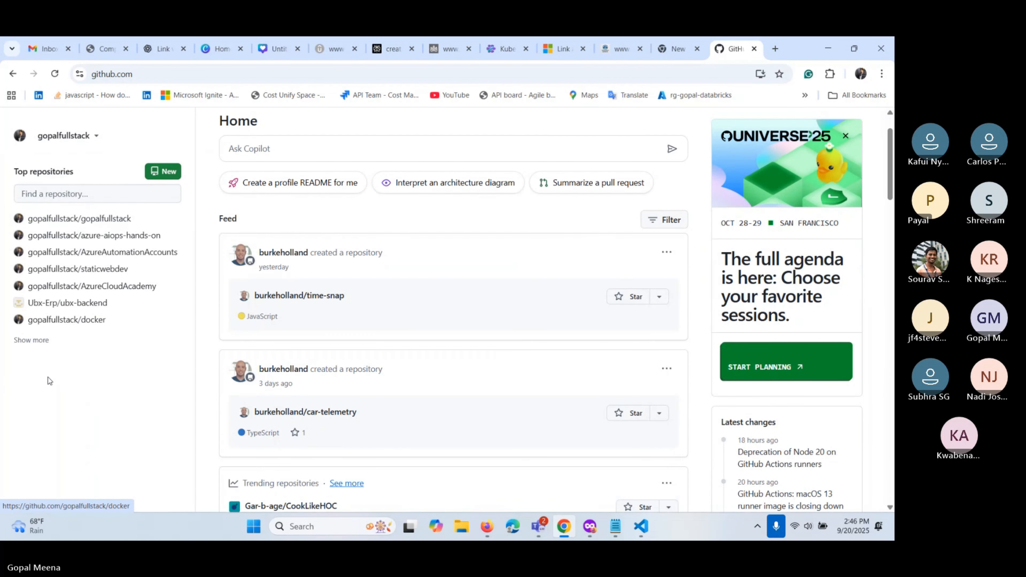
{"action": "left_click", "coordinate": [35, 340]}
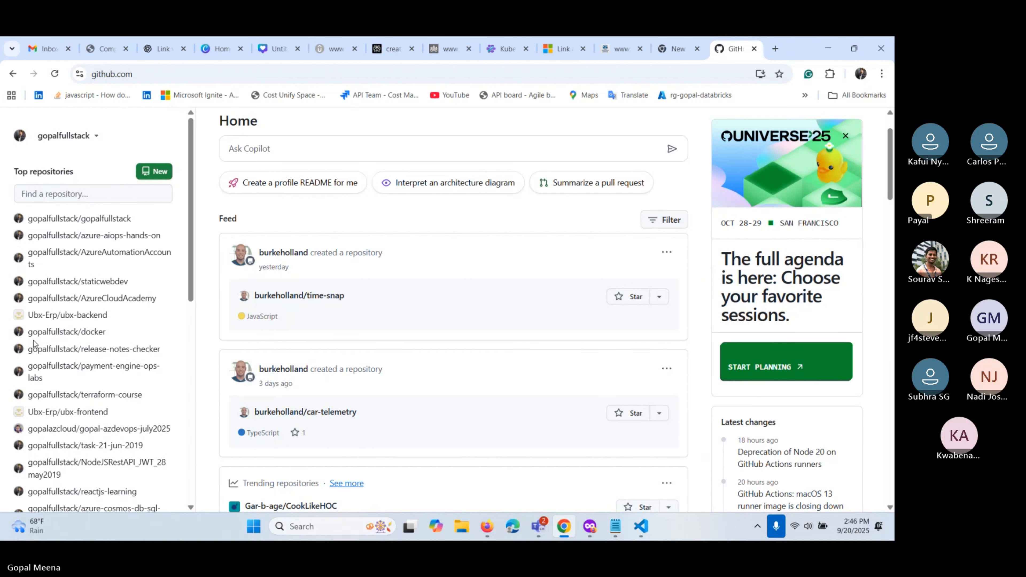
{"action": "scroll", "coordinate": [35, 343], "scroll_direction": "down", "scroll_amount": 2}
{"action": "left_click", "coordinate": [97, 238]}
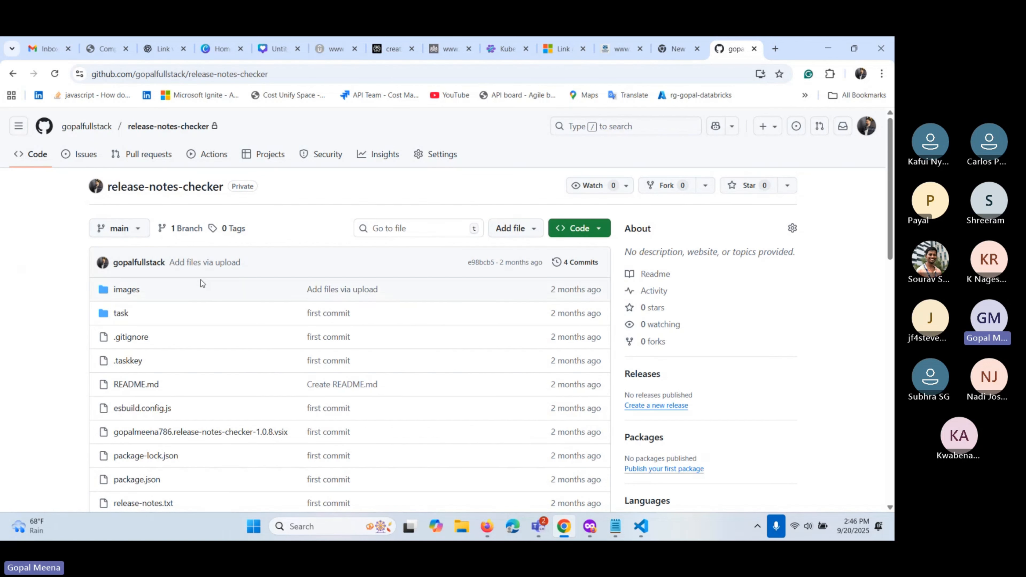
Step: Examine the file list and README of the release-notes-checker repository, including packaging, publishing and pipeline usage of the task
{"action": "scroll", "coordinate": [91, 238], "scroll_direction": "down", "scroll_amount": 2}
{"action": "scroll", "coordinate": [156, 265], "scroll_direction": "down", "scroll_amount": 10}
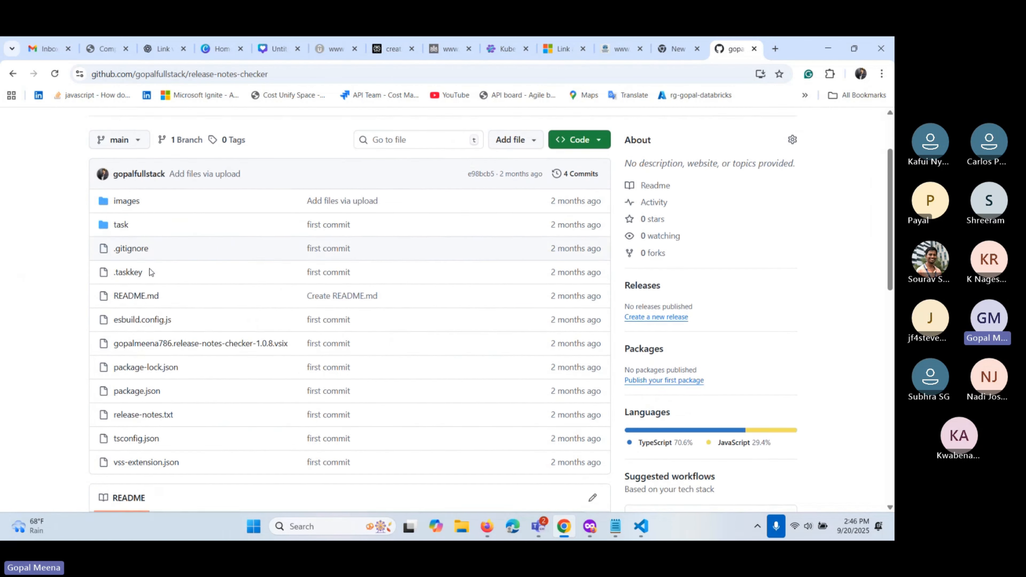
{"action": "scroll", "coordinate": [108, 363], "scroll_direction": "down", "scroll_amount": 6}
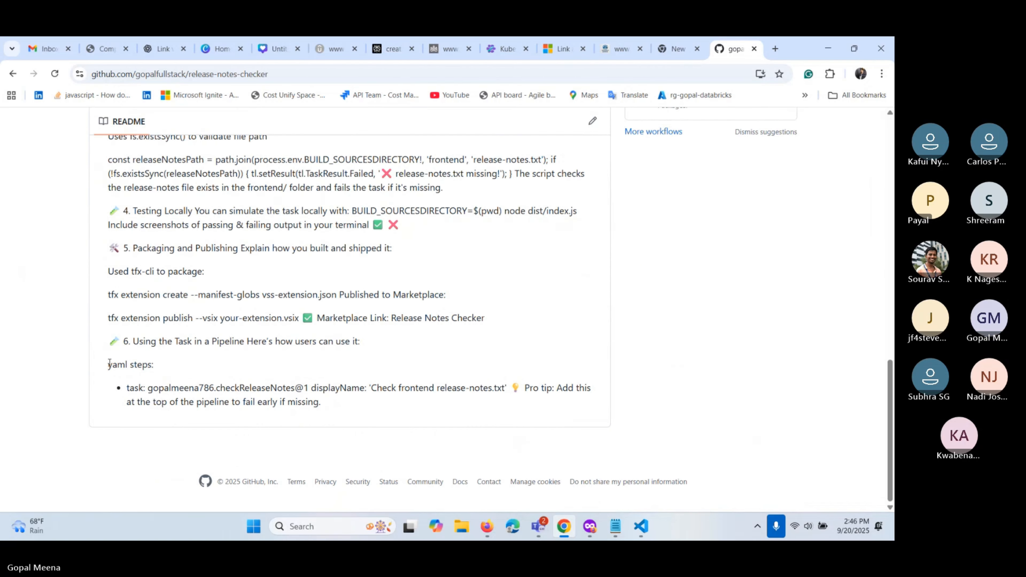
{"action": "scroll", "coordinate": [108, 362], "scroll_direction": "up", "scroll_amount": 17}
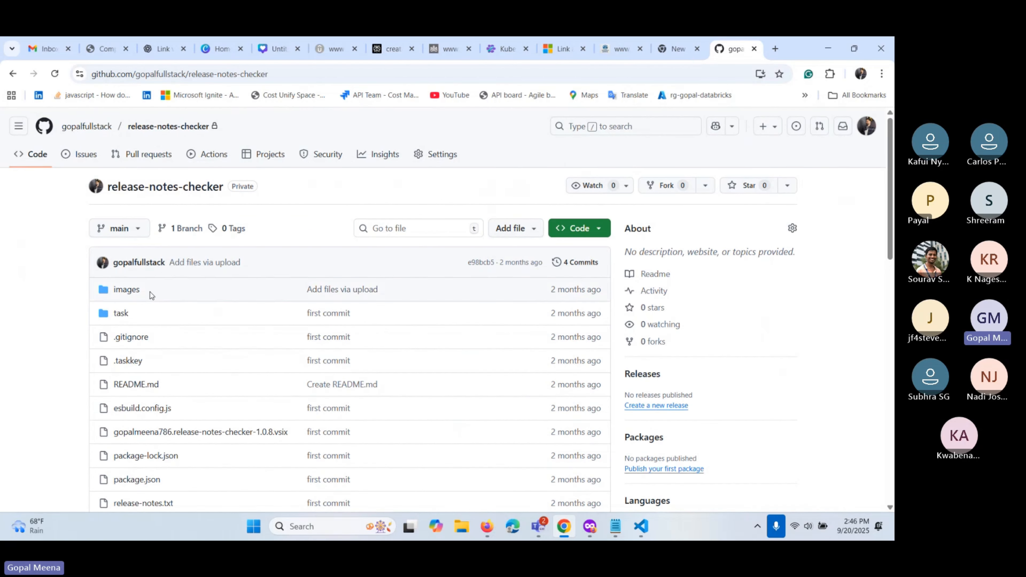
{"action": "scroll", "coordinate": [122, 315], "scroll_direction": "down", "scroll_amount": 3}
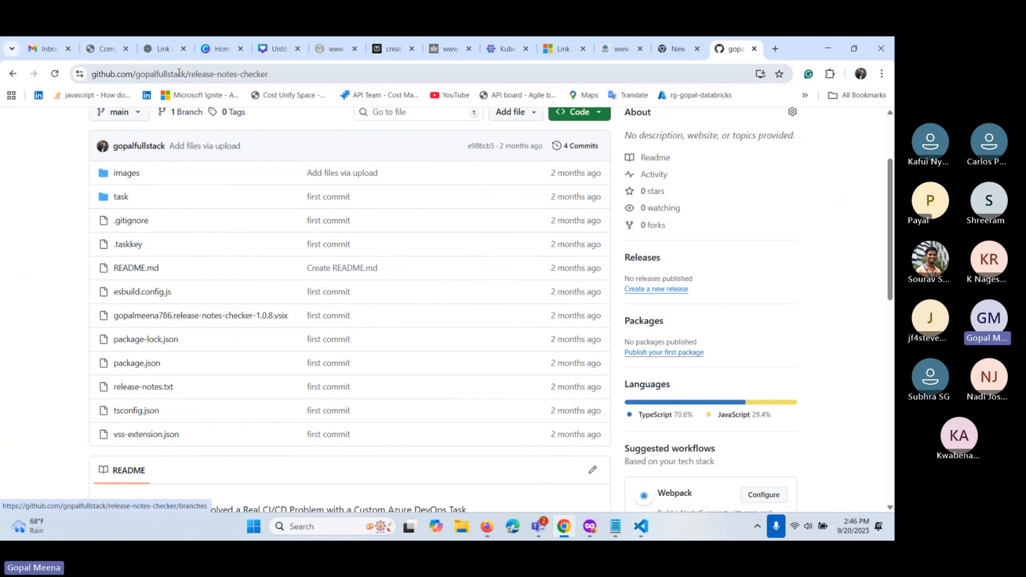
Step: Switch back to the Firefox private window and review the QA-to-main pull request's overview in Azure DevOps
{"action": "key", "text": "alt+Tab"}
{"action": "key", "text": "alt+Tab"}
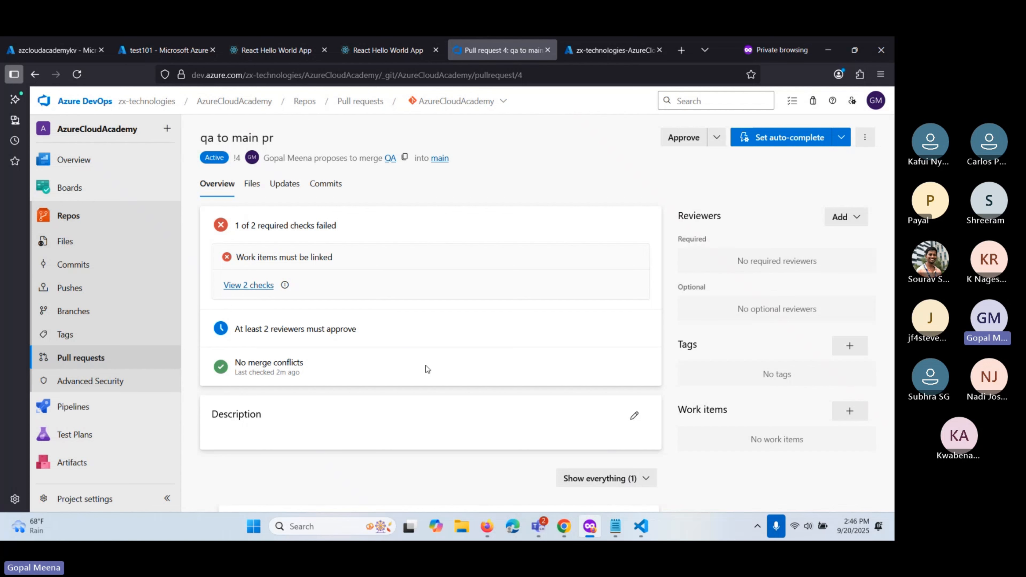
{"action": "key", "text": "alt"}
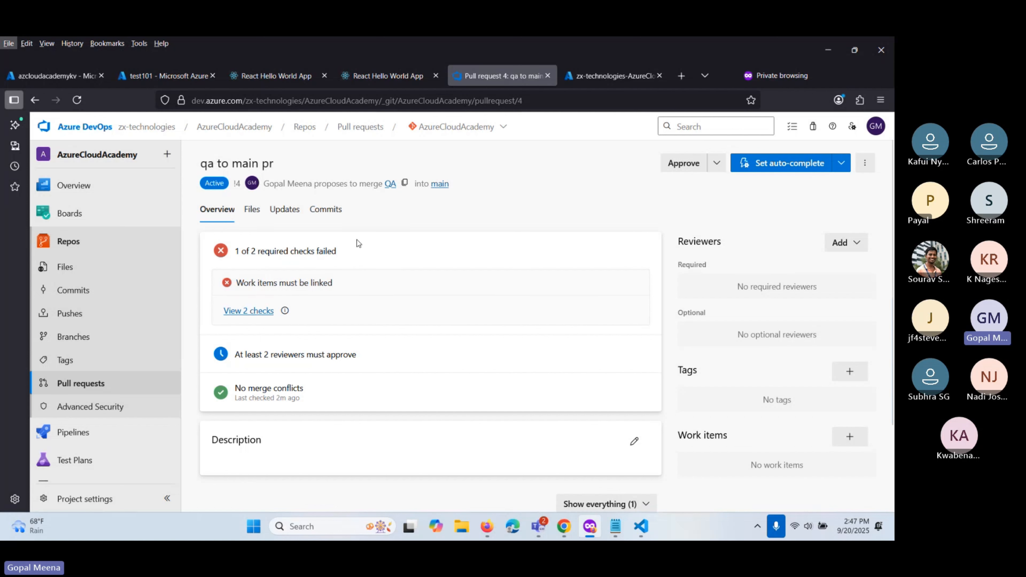
{"action": "scroll", "coordinate": [719, 230], "scroll_direction": "down", "scroll_amount": 1}
{"action": "scroll", "coordinate": [719, 230], "scroll_direction": "down", "scroll_amount": 3}
{"action": "scroll", "coordinate": [764, 285], "scroll_direction": "up", "scroll_amount": 4}
{"action": "left_click", "coordinate": [339, 283]}
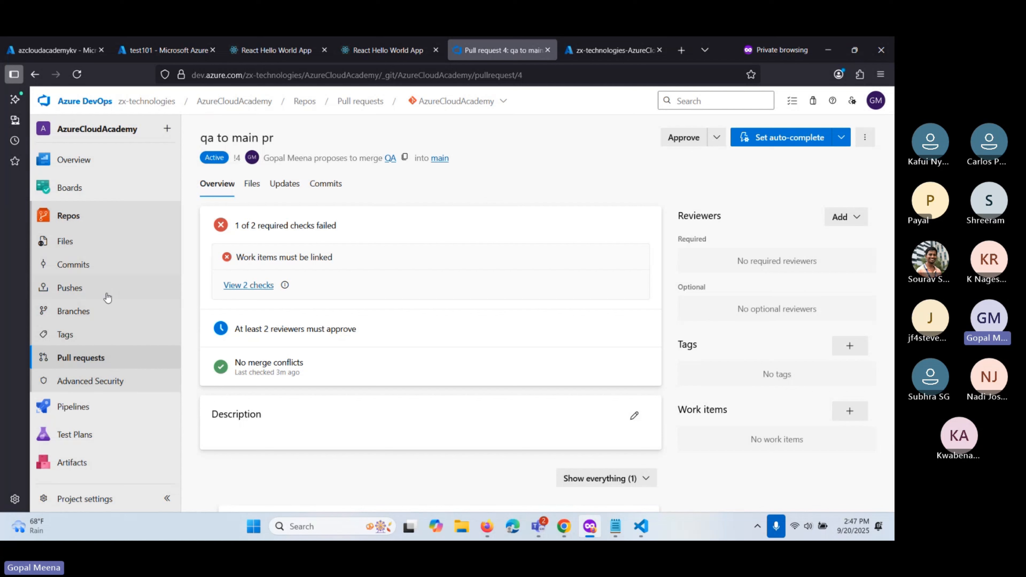
{"action": "key", "text": "alt+Tab"}
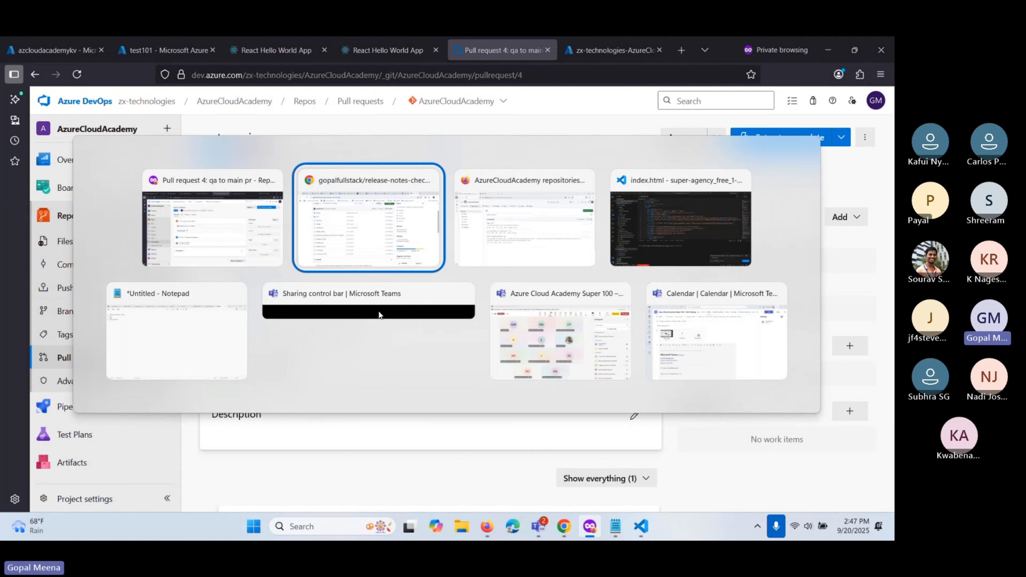
{"action": "left_click", "coordinate": [212, 250]}
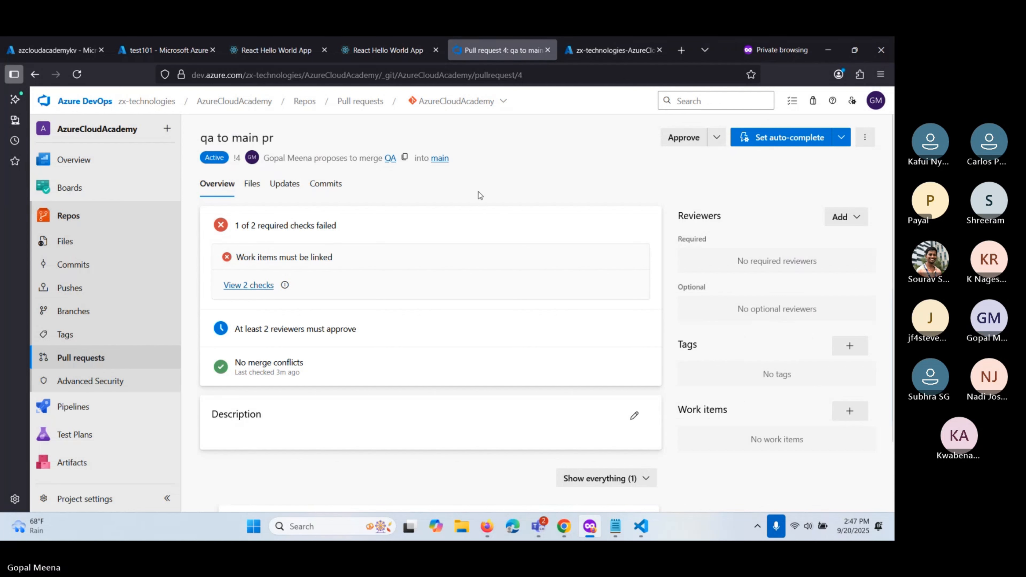
Step: Switch to the Microsoft Teams meeting window and admit the participant waiting in the lobby
{"action": "mouse_move", "coordinate": [68, 59]}
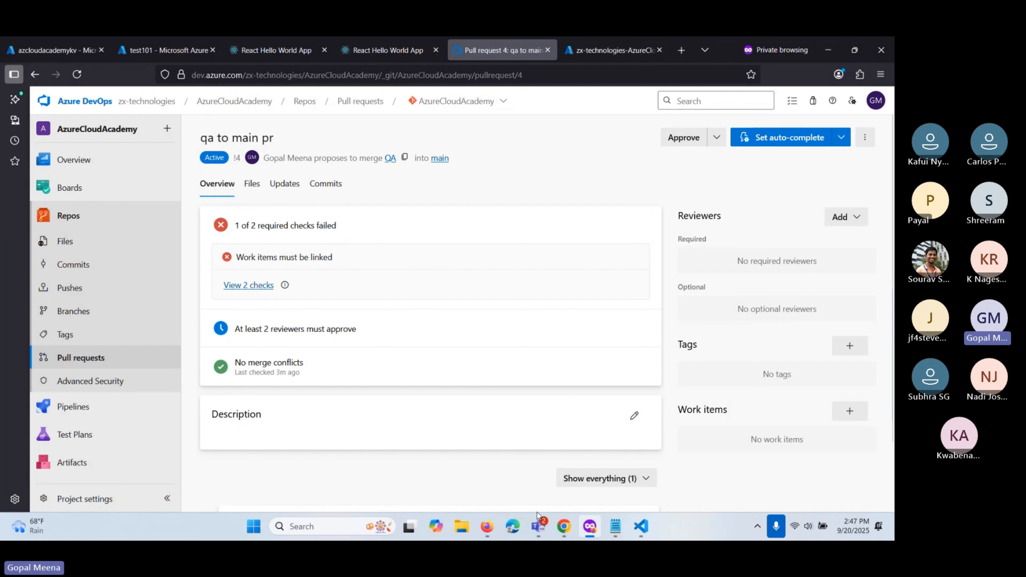
{"action": "mouse_move", "coordinate": [538, 532]}
{"action": "left_click", "coordinate": [536, 450]}
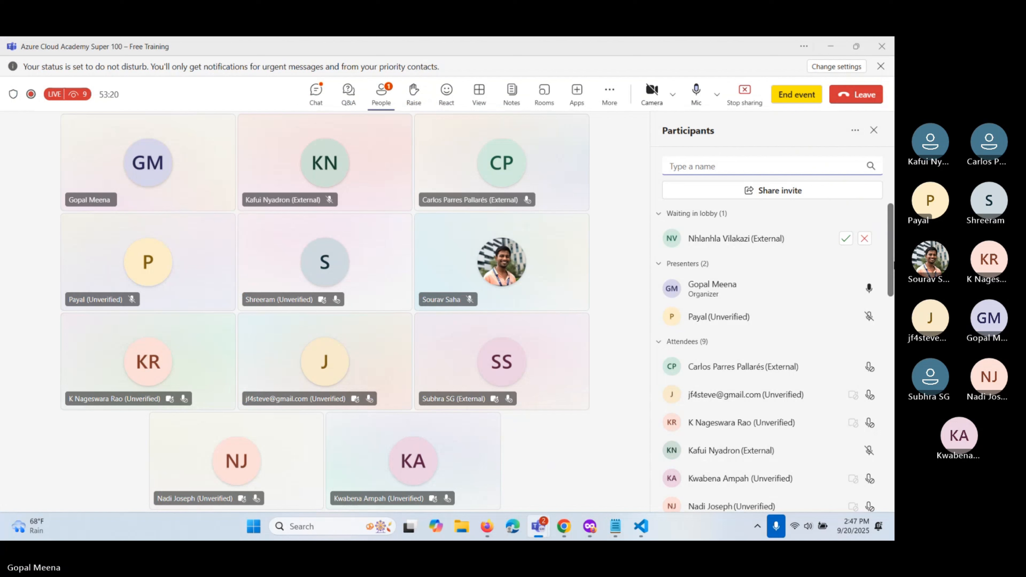
{"action": "left_click", "coordinate": [845, 238]}
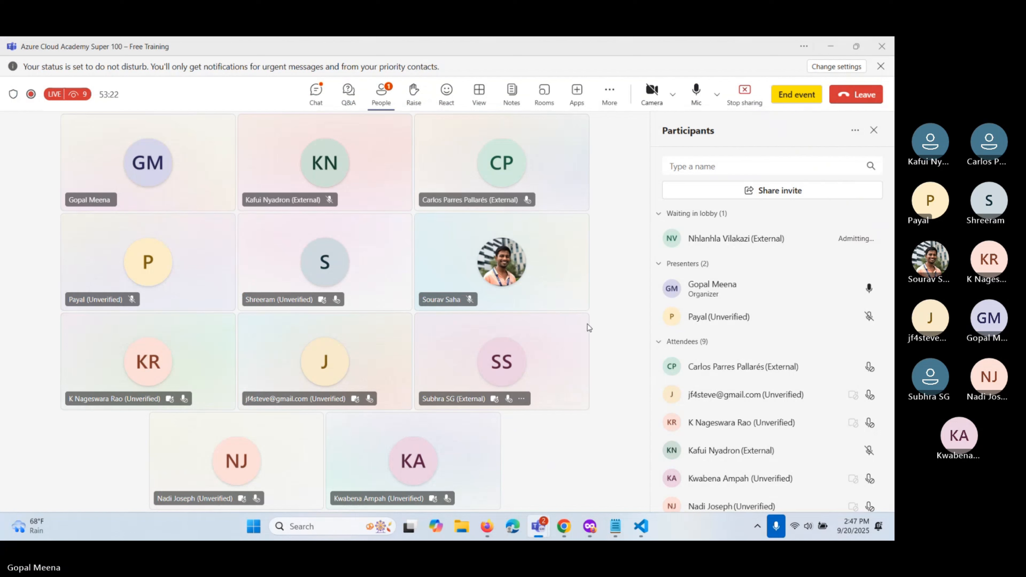